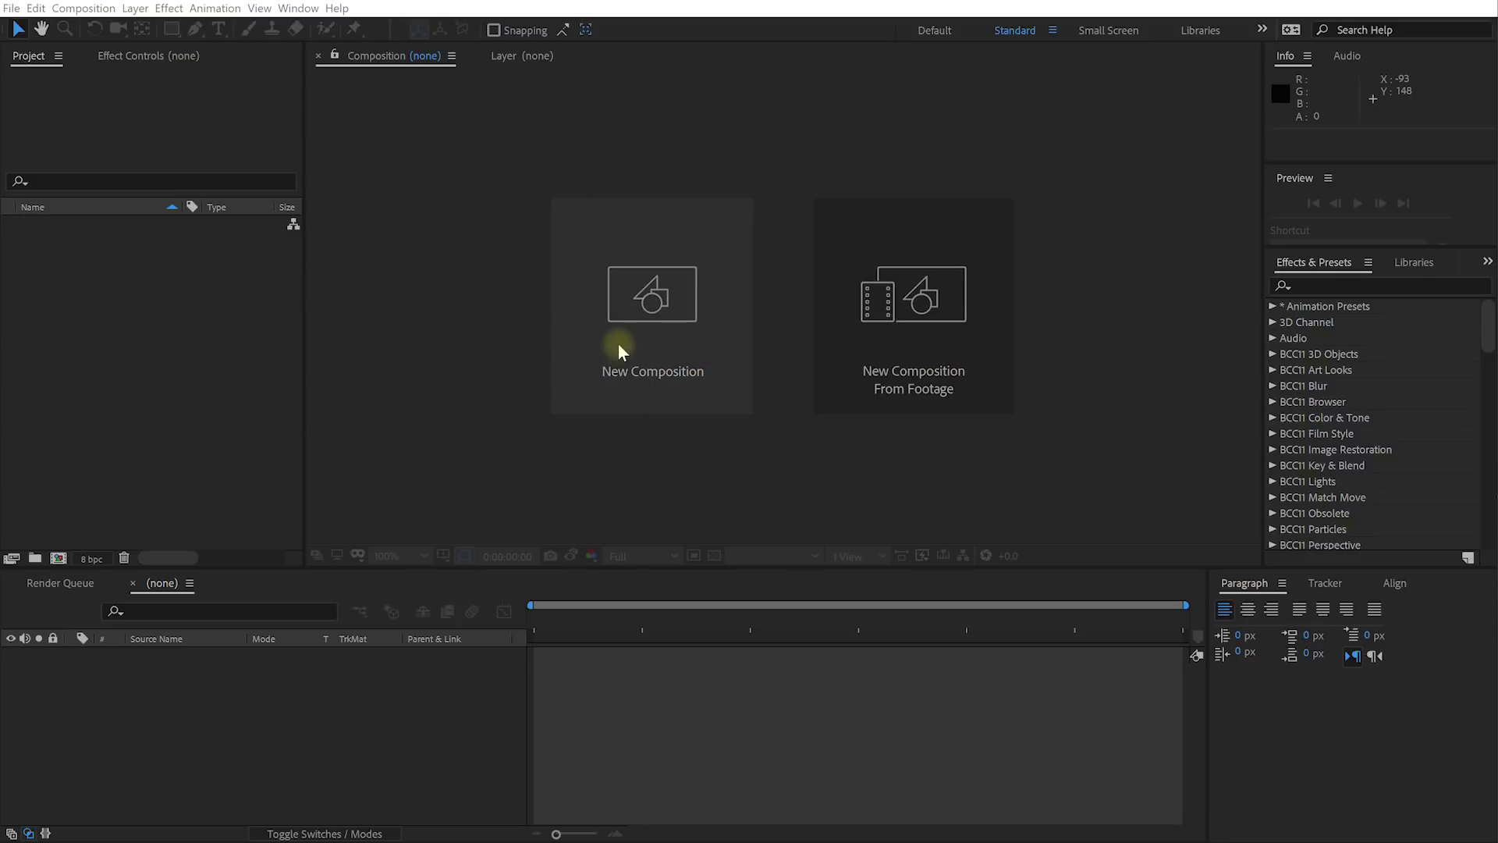
# Step: Create a new composition named Fancy Title with a duration of 0:00:10:00
pyautogui.click(96, 138)
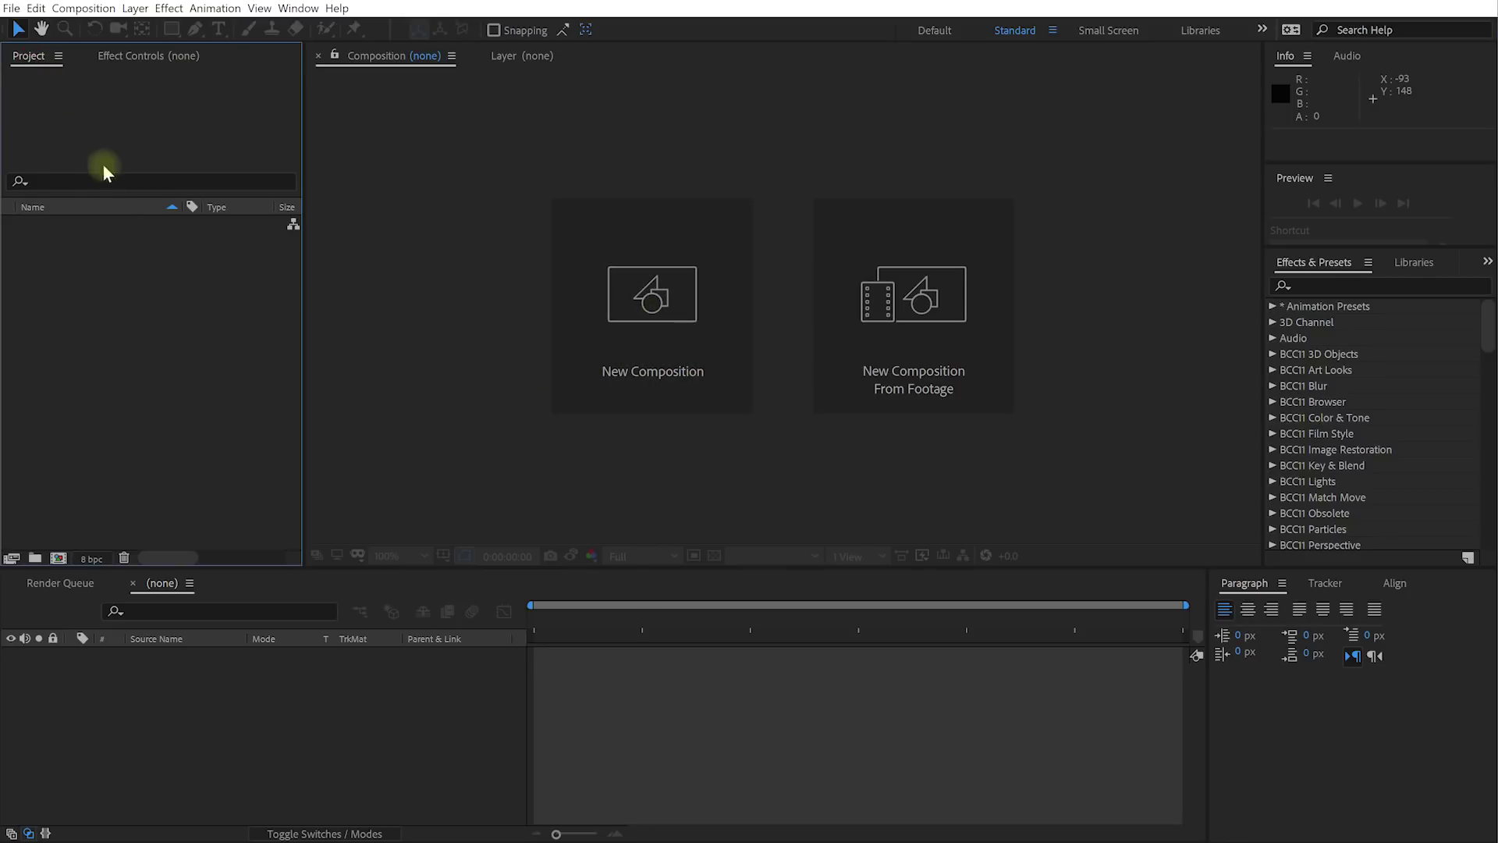
pyautogui.click(60, 558)
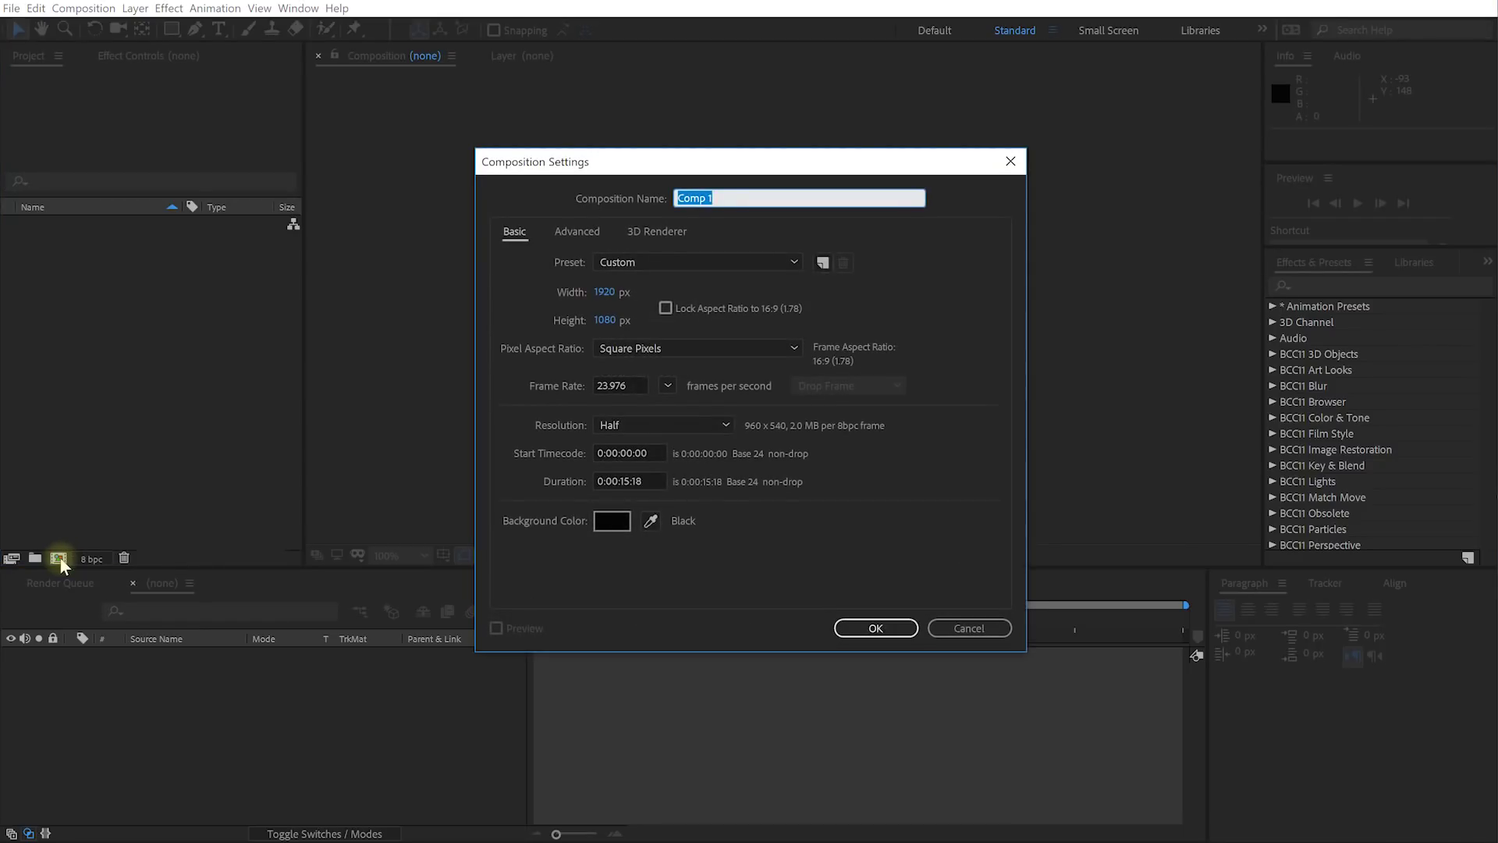
pyautogui.write('Fancy Title')
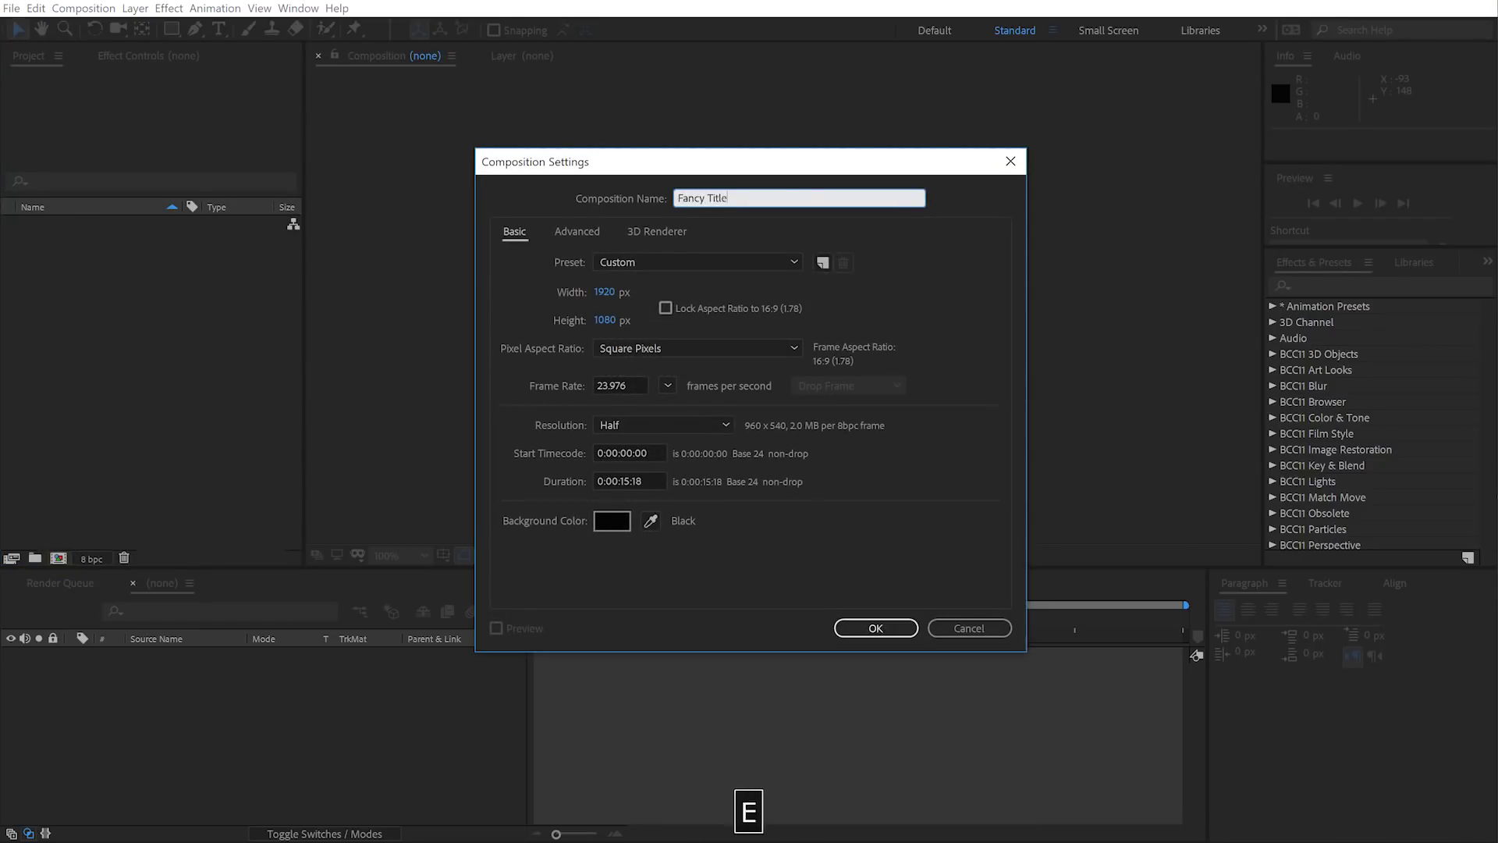
pyautogui.click(627, 481)
pyautogui.press('BackSpace')
pyautogui.write('0')
pyautogui.press('Right')
pyautogui.write('0')
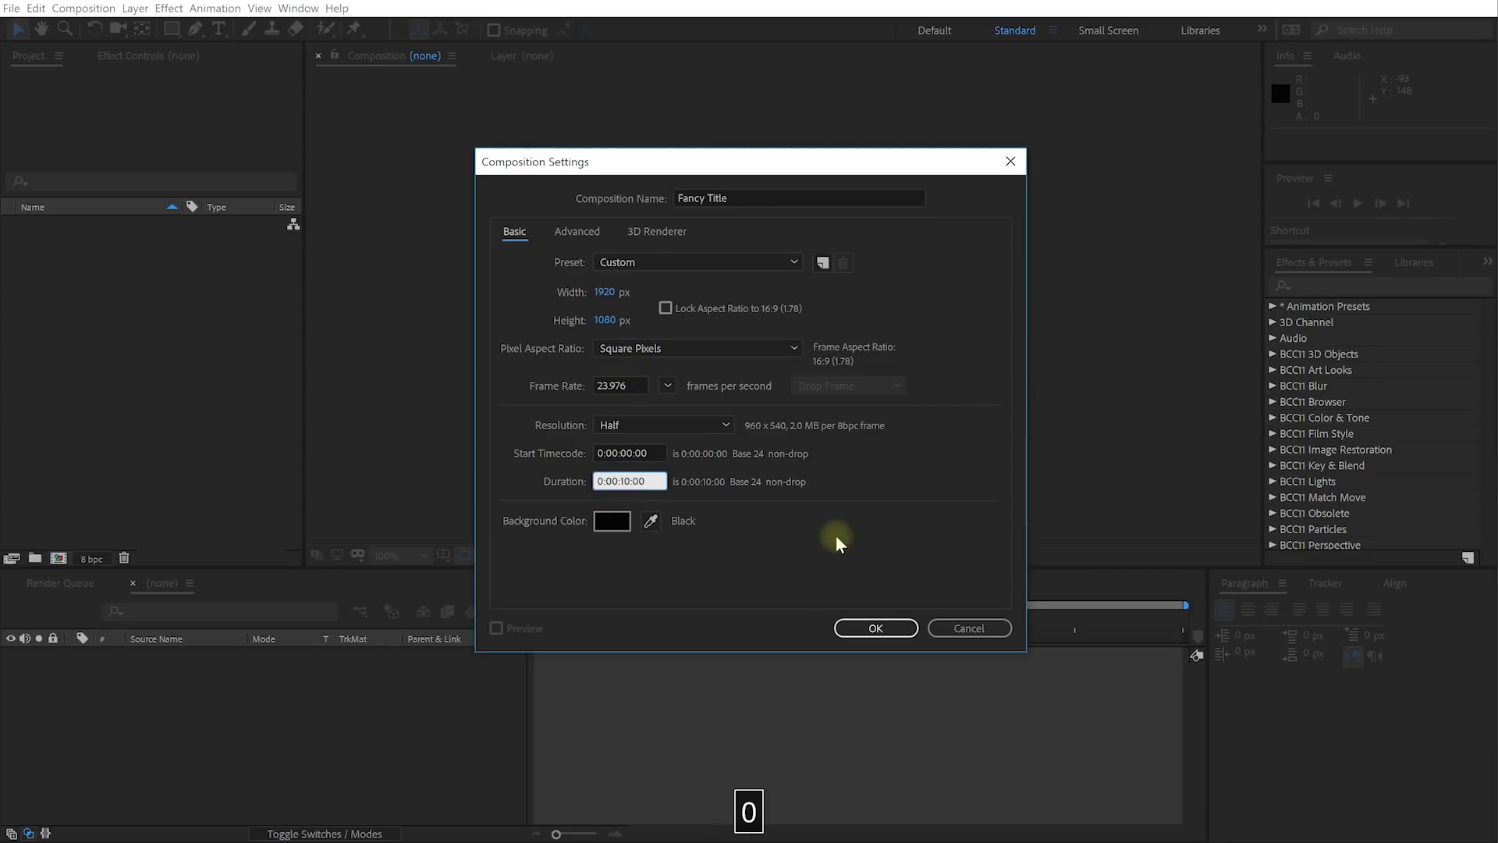
pyautogui.click(876, 628)
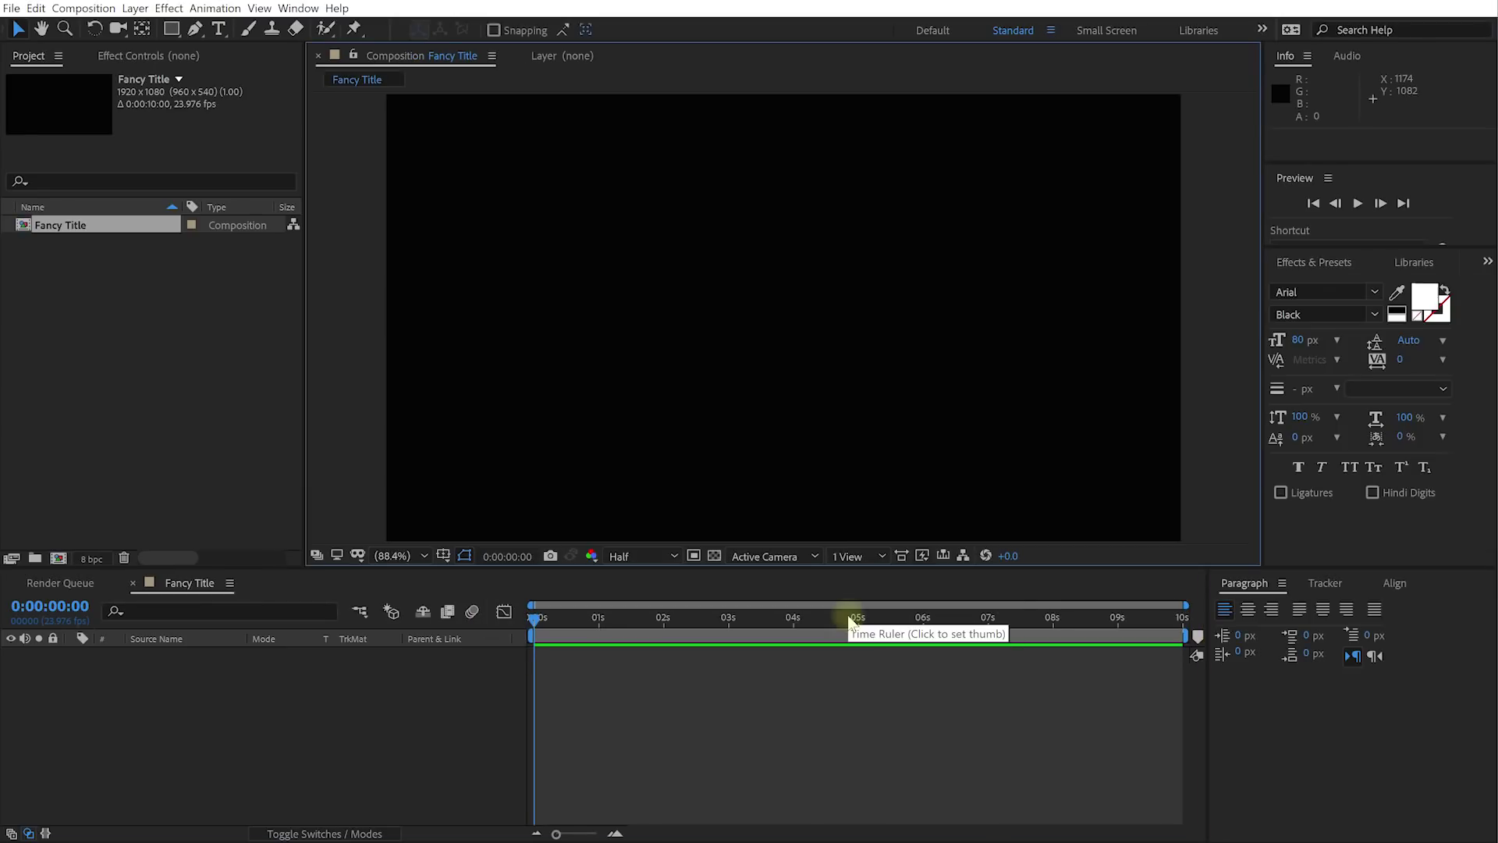
# Step: Add a text layer reading "Animated Organic Title" to the composition
pyautogui.click(220, 29)
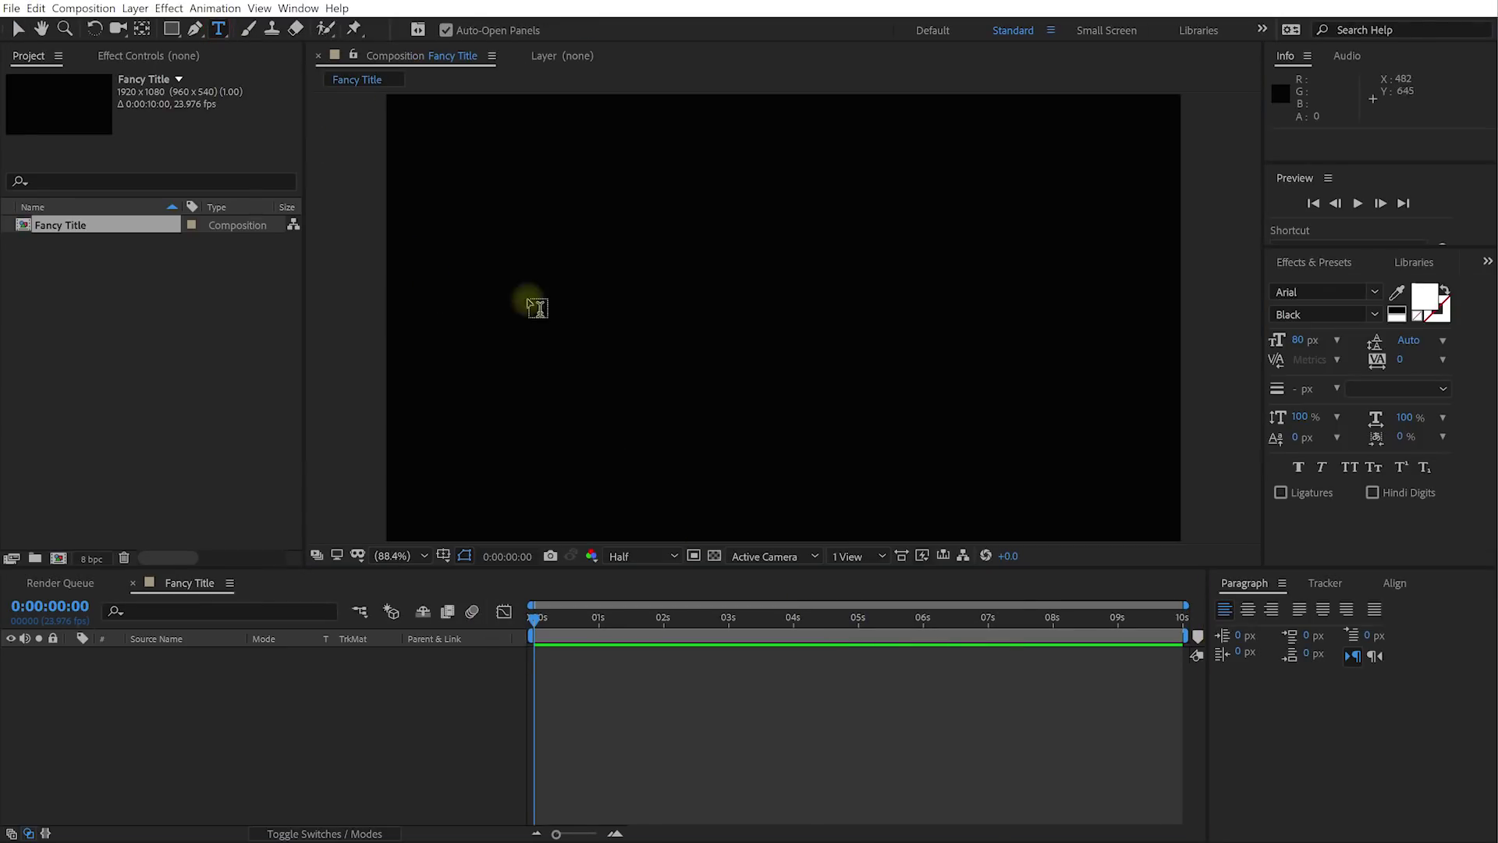
pyautogui.click(454, 318)
pyautogui.write('Animated Organic Title')
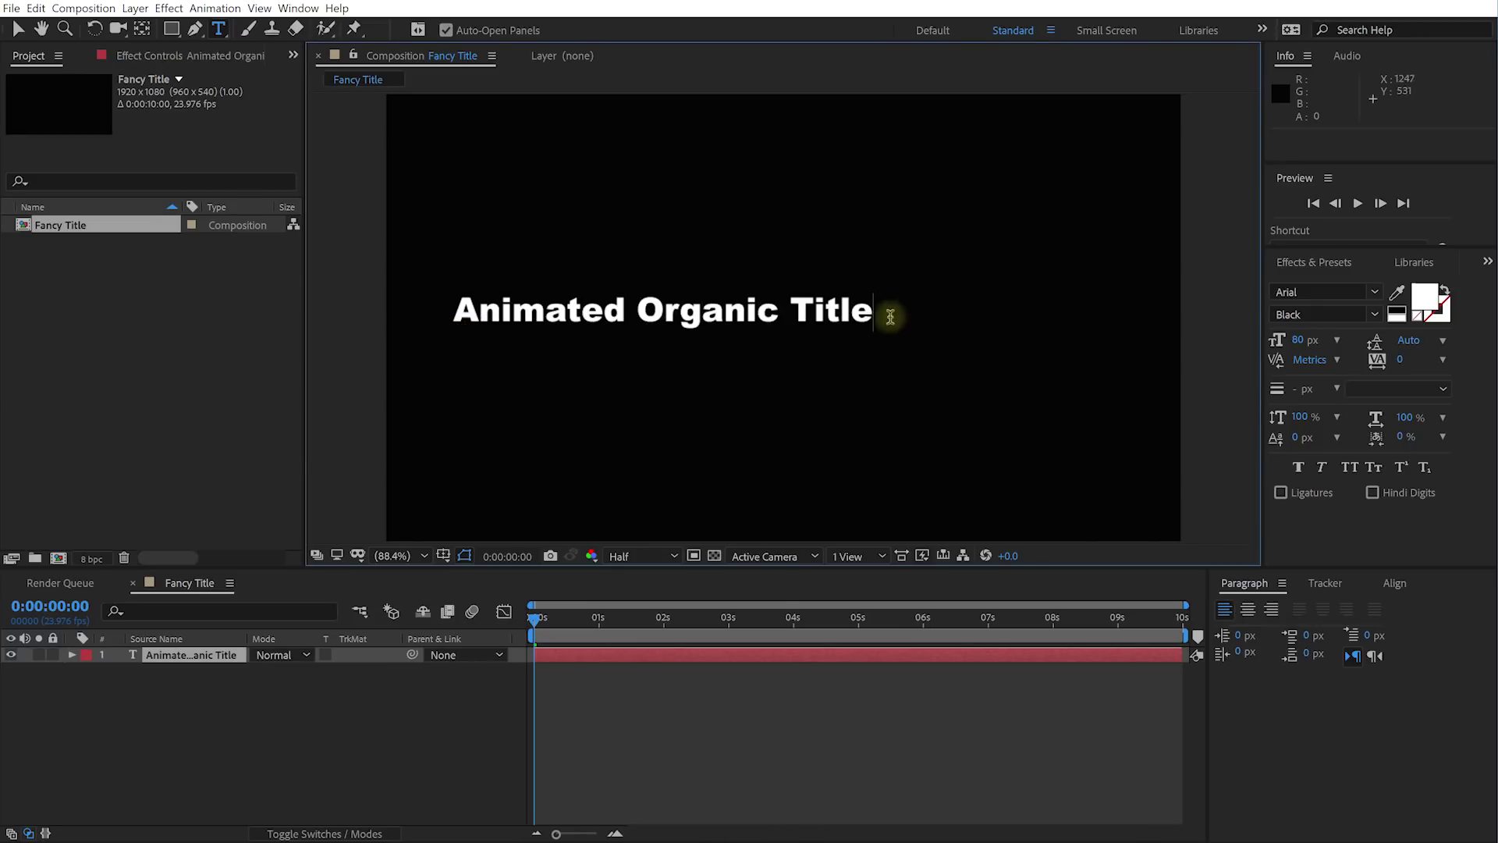
# Step: Set the whole title to the Franklin Gothic Heavy font at a size of 148 px
pyautogui.hotkey('ctrl', 'a')
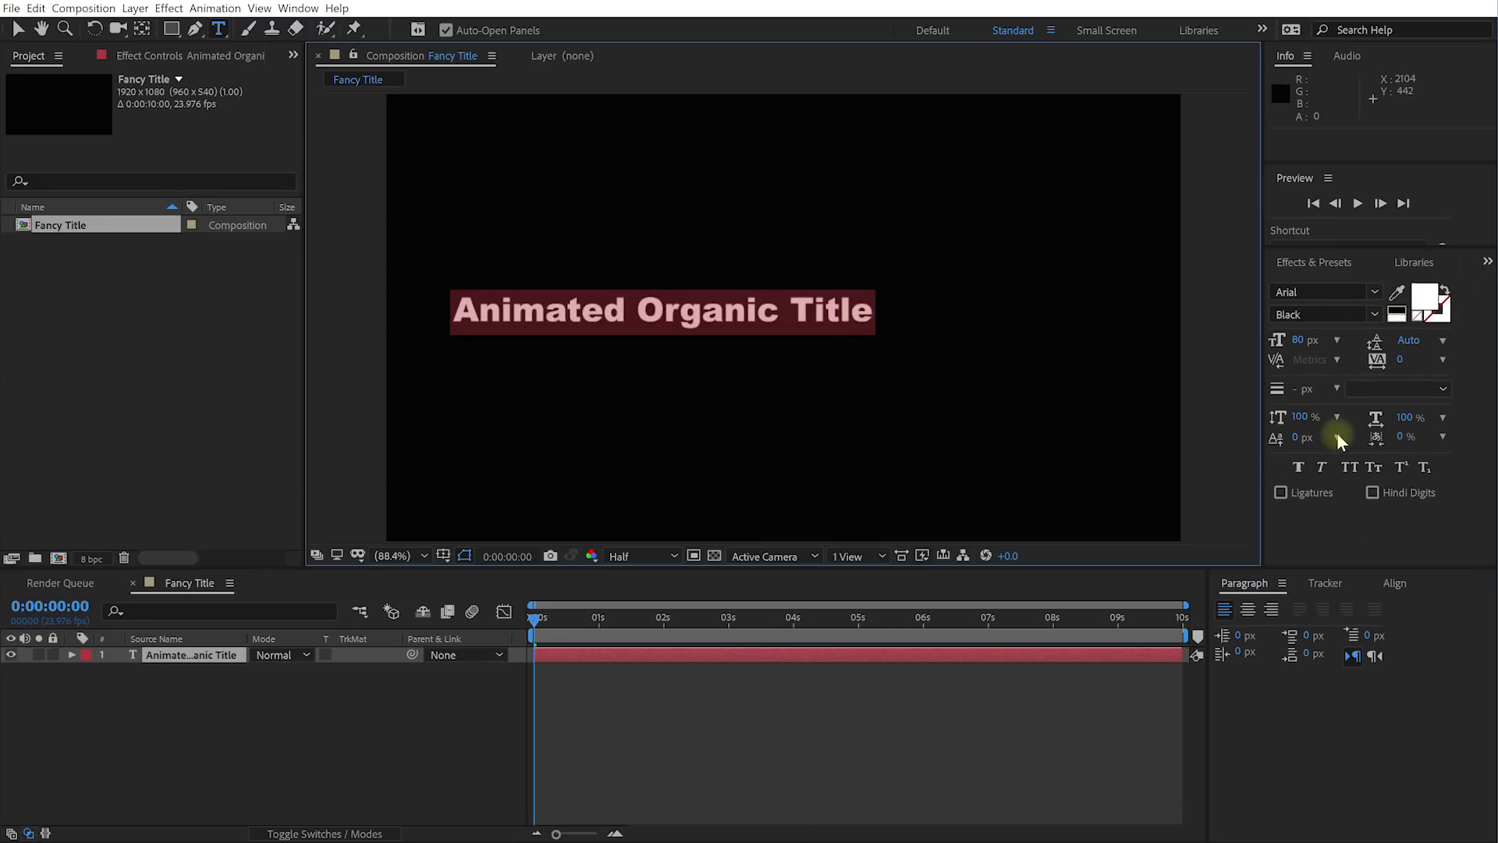
pyautogui.click(1375, 291)
pyautogui.scroll(-15, 1376, 447)
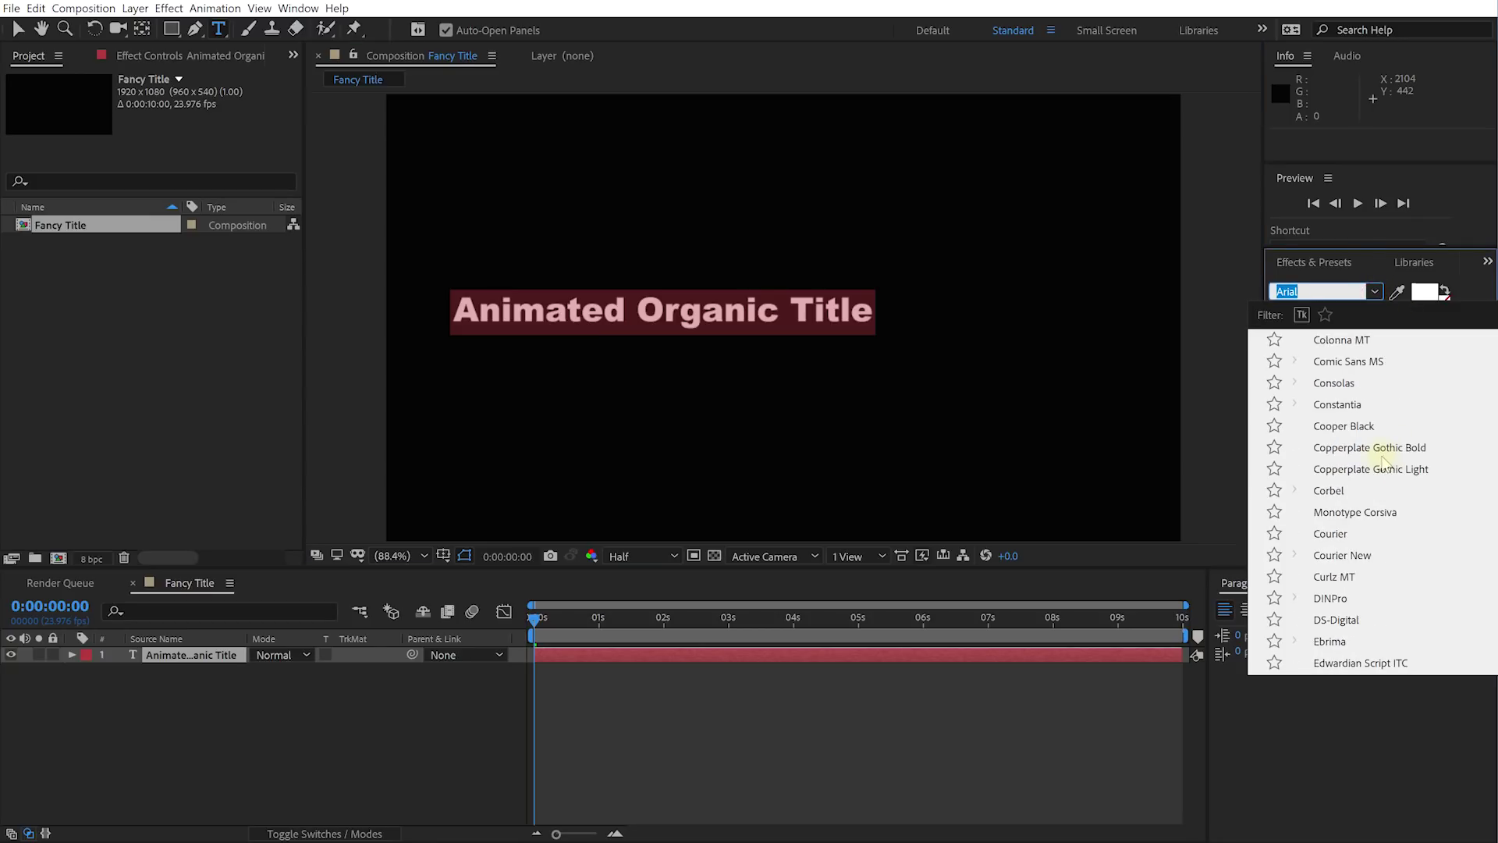
pyautogui.scroll(-2, 1376, 463)
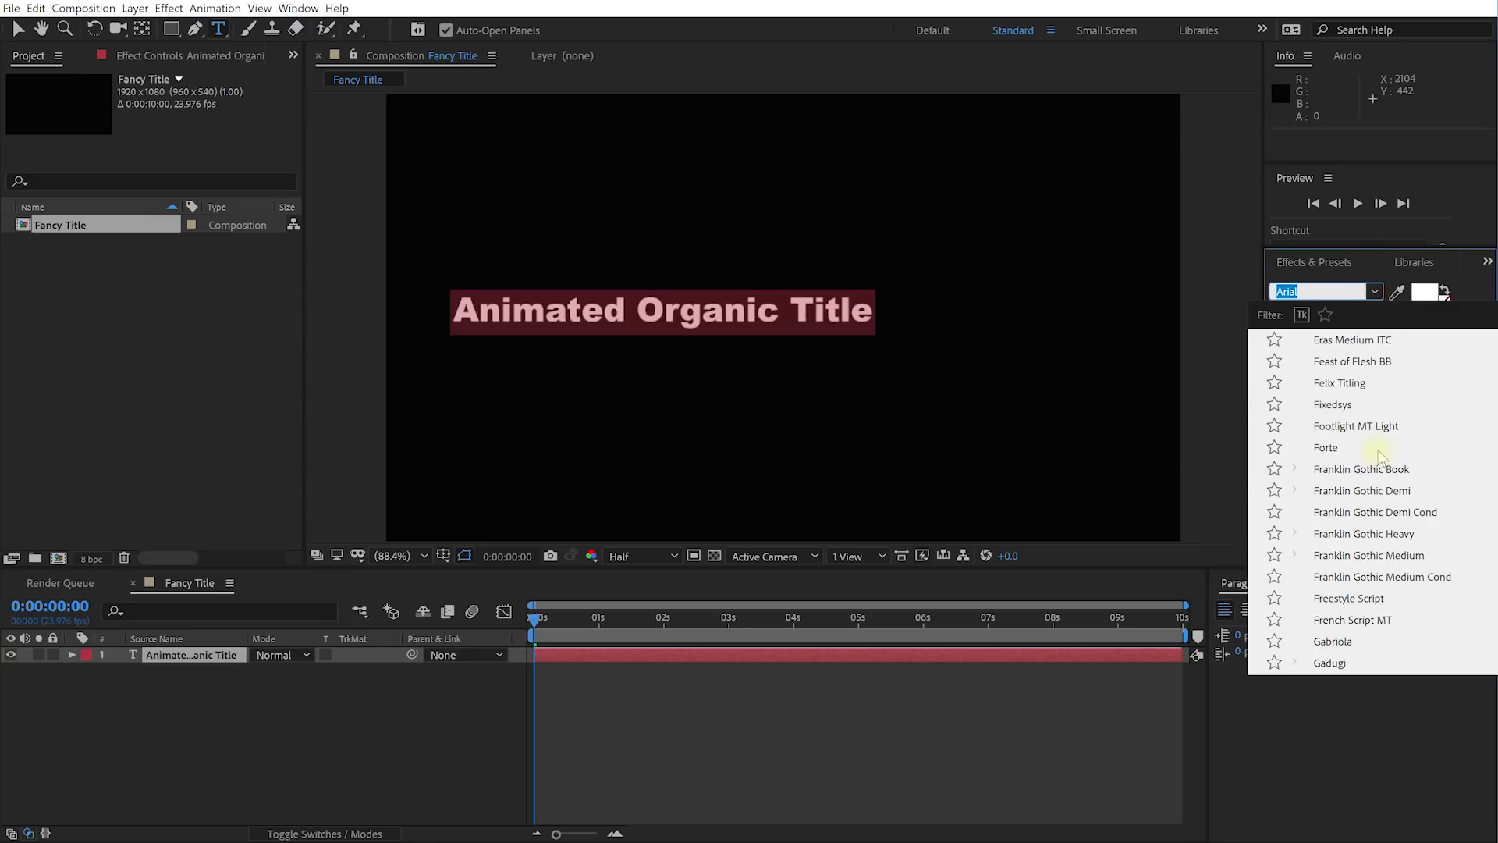
pyautogui.click(1374, 534)
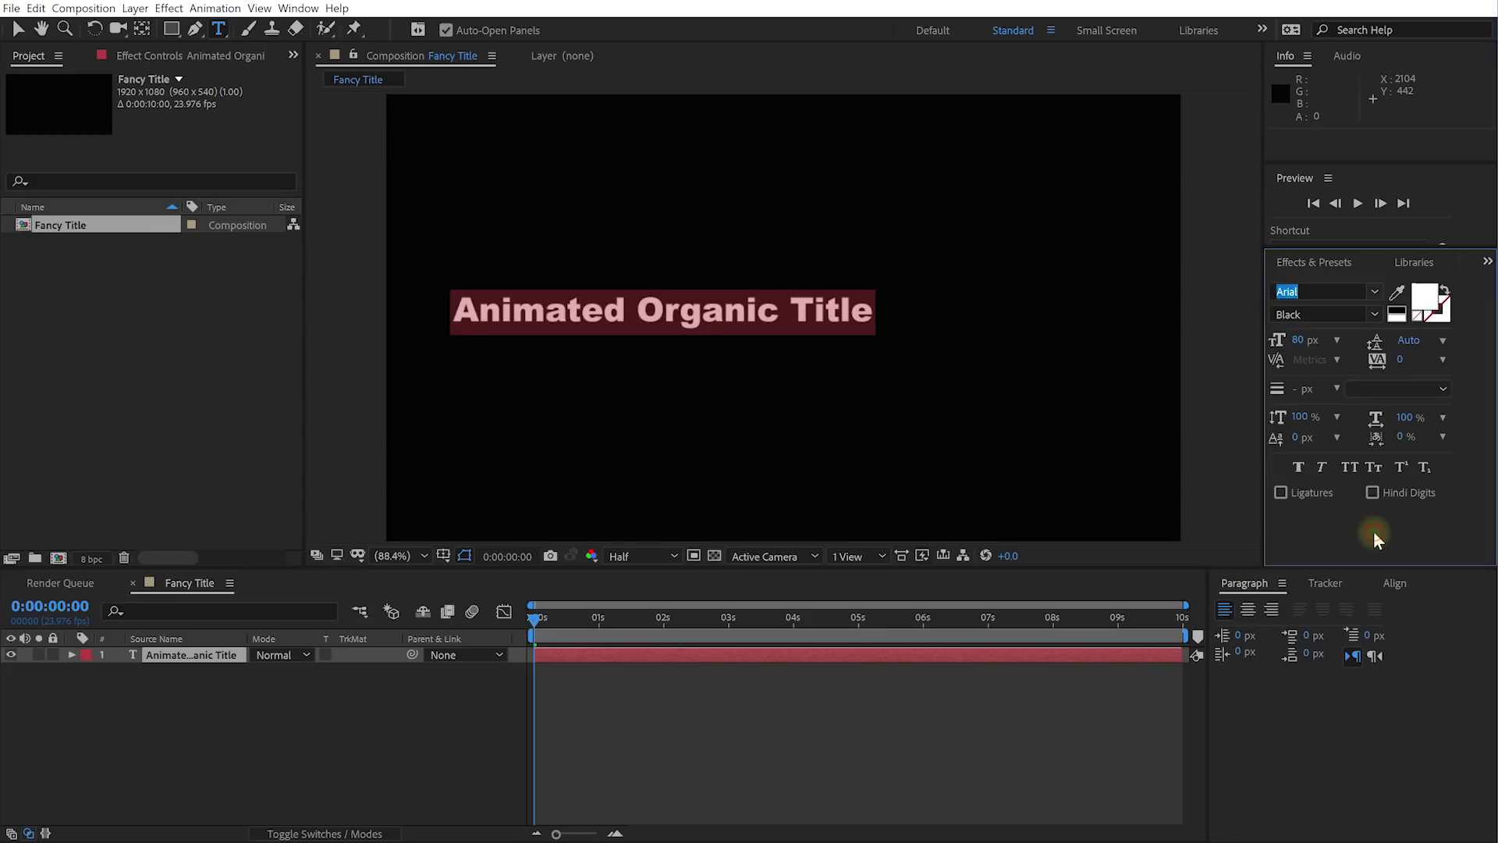
pyautogui.moveTo(1296, 342); pyautogui.dragTo(1374, 353)
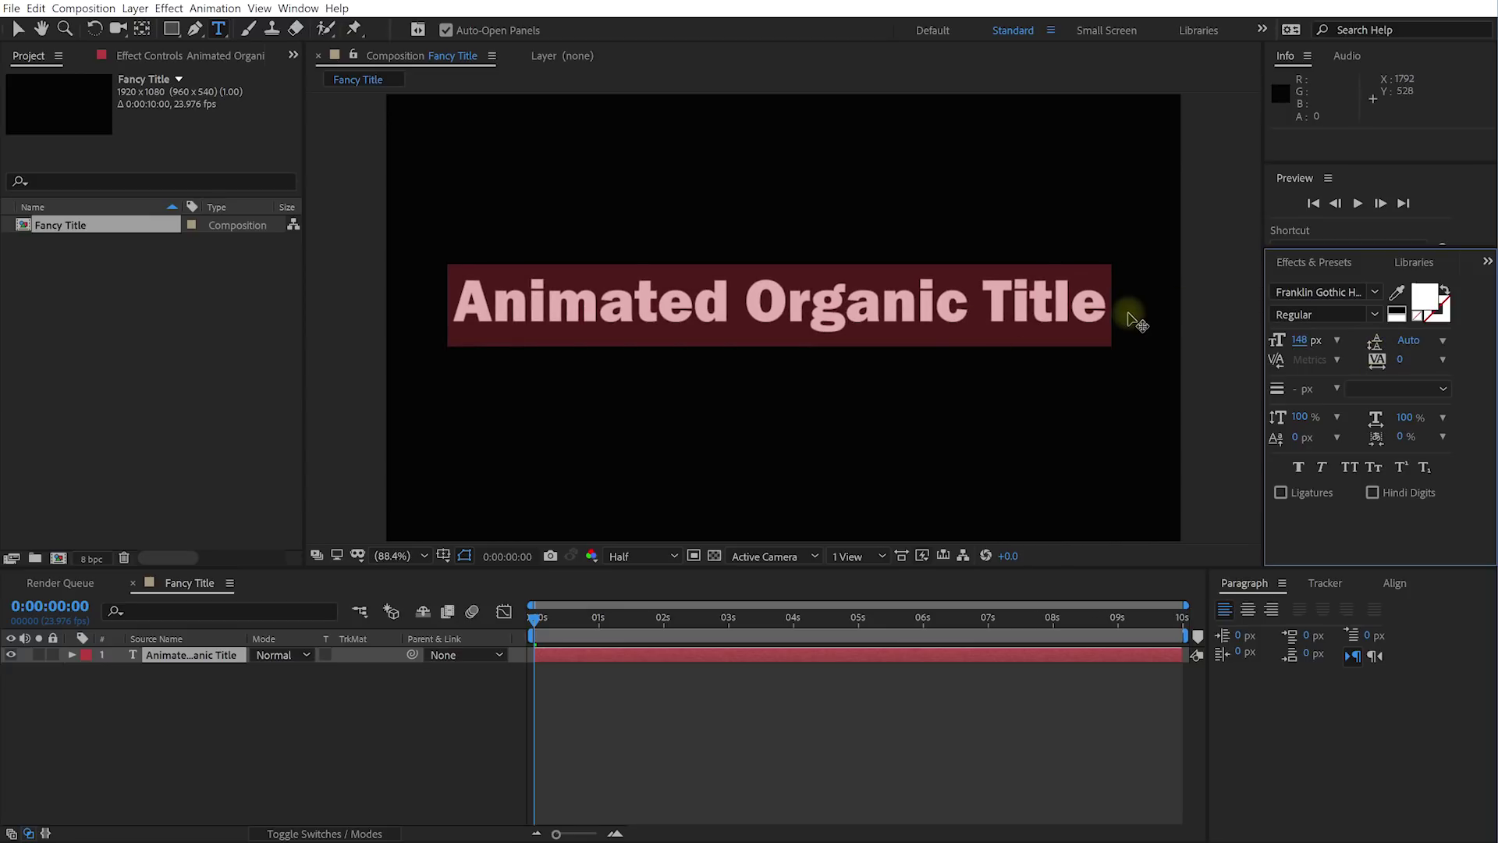
# Step: Change only the word "Organic" to the Harrington font at a size of 170 px
pyautogui.click(219, 30)
pyautogui.moveTo(970, 305); pyautogui.dragTo(741, 290)
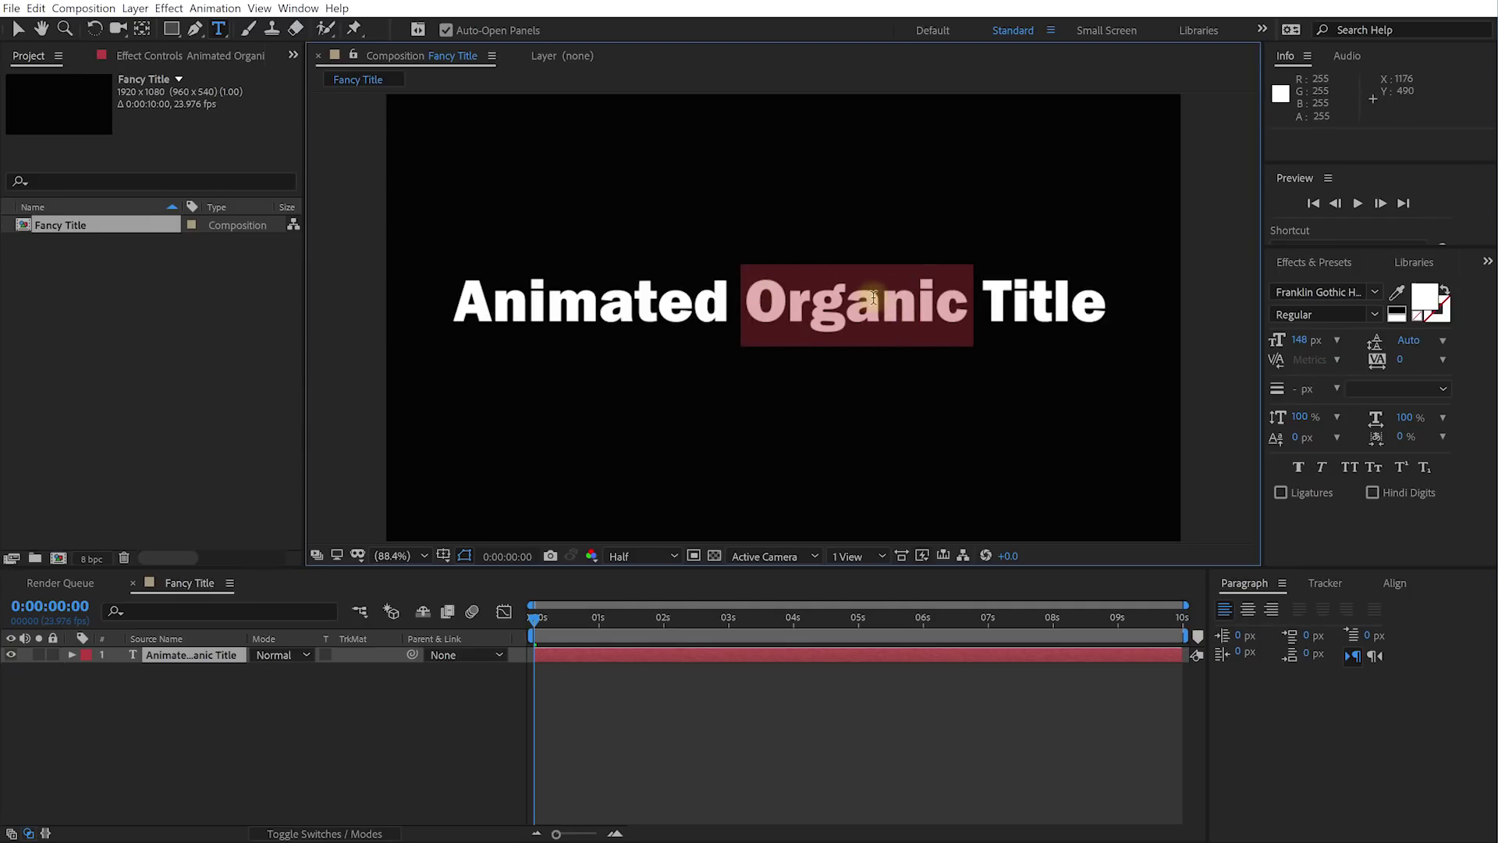
pyautogui.click(1376, 293)
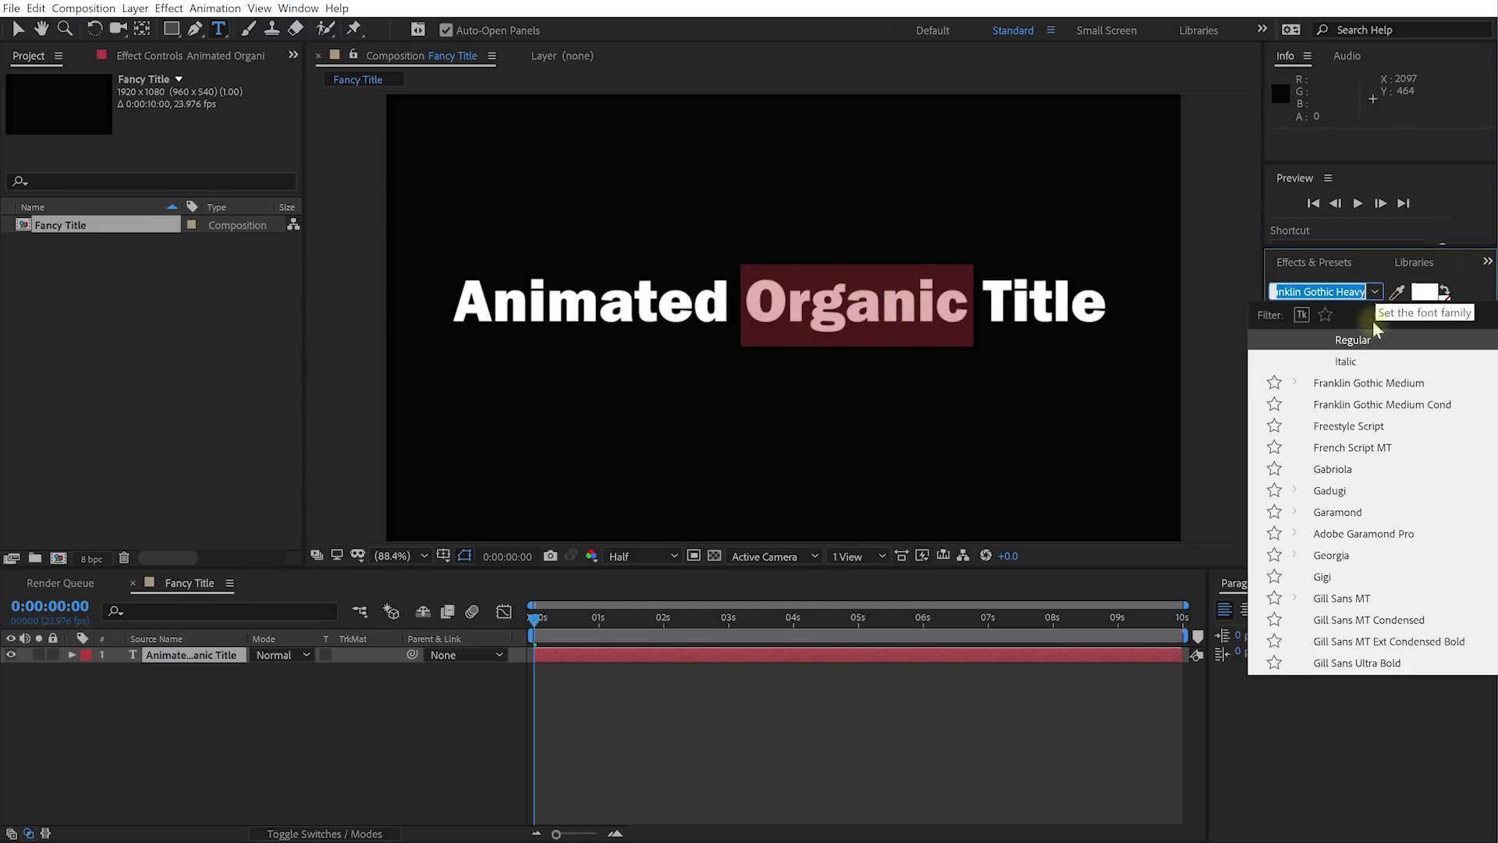
pyautogui.scroll(-5, 1390, 408)
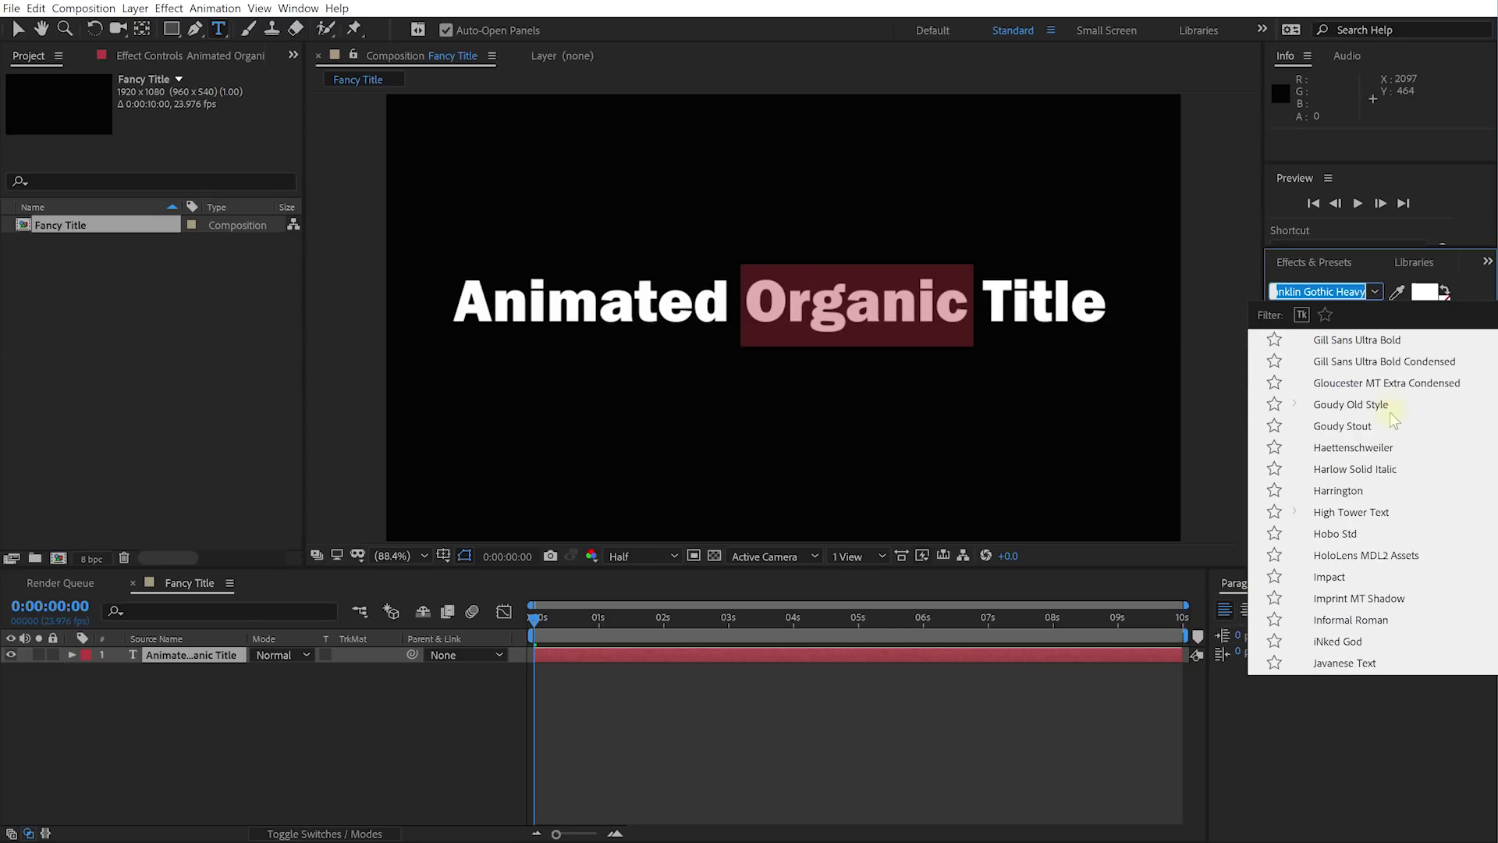
pyautogui.click(1353, 489)
pyautogui.moveTo(1300, 345); pyautogui.dragTo(1329, 343)
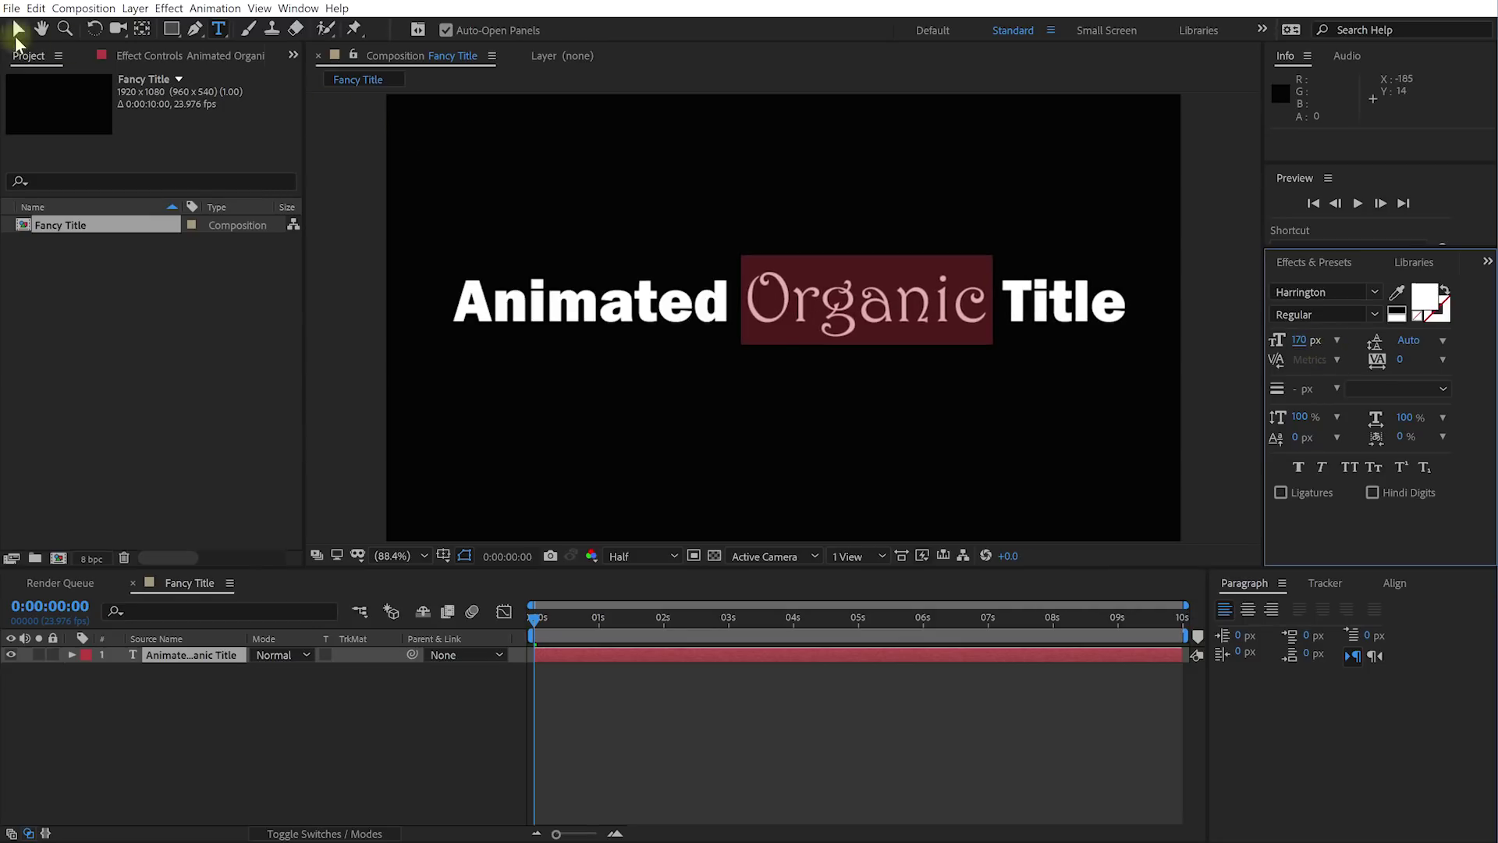
# Step: Centre the title text vertically and horizontally within the composition using the Align commands
pyautogui.click(18, 29)
pyautogui.moveTo(659, 304)
pyautogui.mouseDown()
pyautogui.moveTo(683, 293)
pyautogui.moveTo(688, 307)
pyautogui.mouseUp()
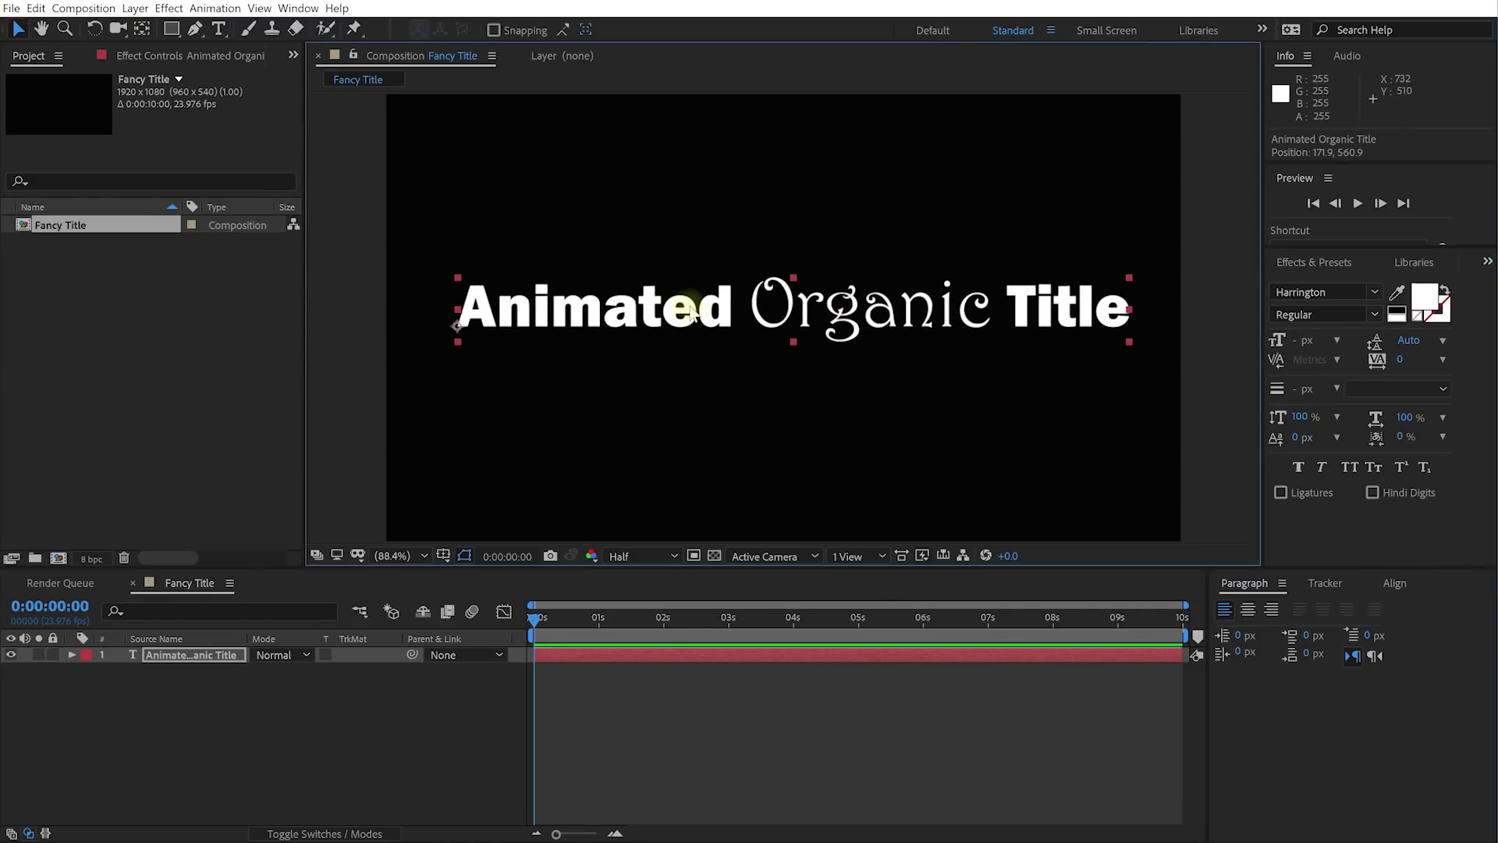
pyautogui.click(1394, 584)
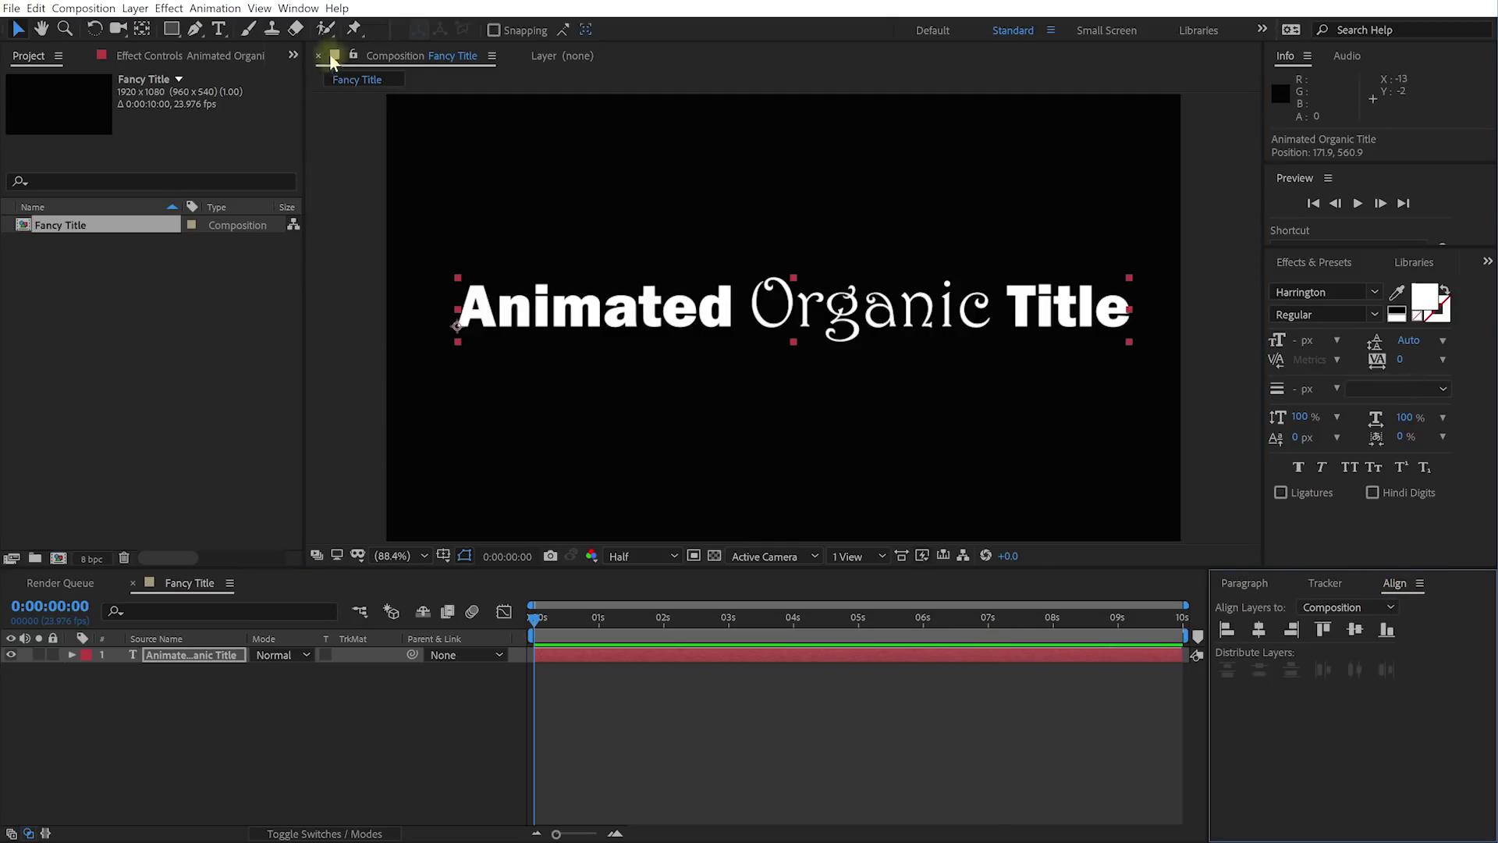
pyautogui.click(297, 9)
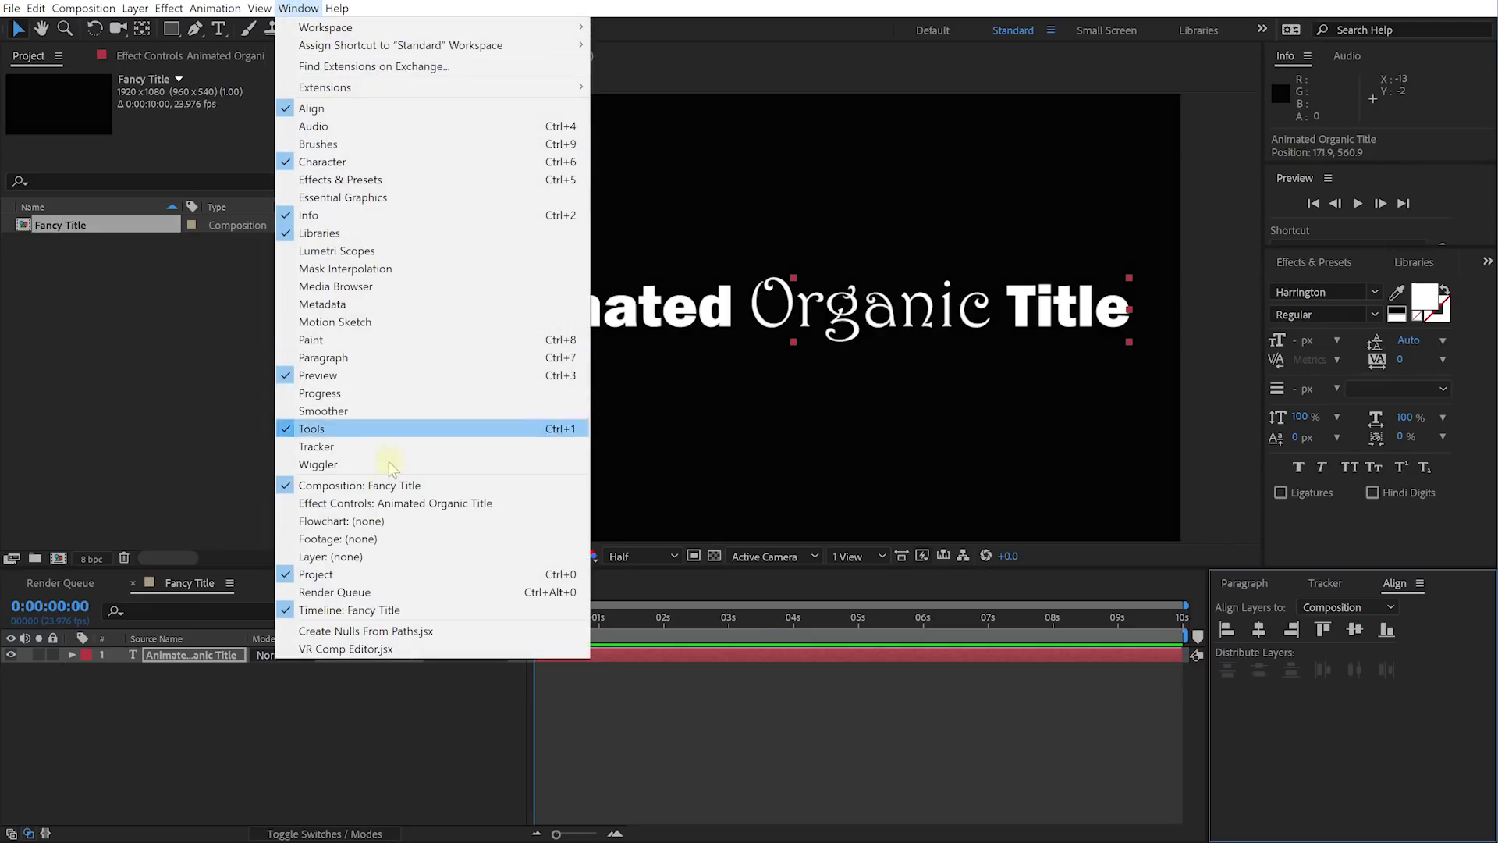
pyautogui.click(349, 111)
pyautogui.moveTo(923, 332); pyautogui.dragTo(918, 404)
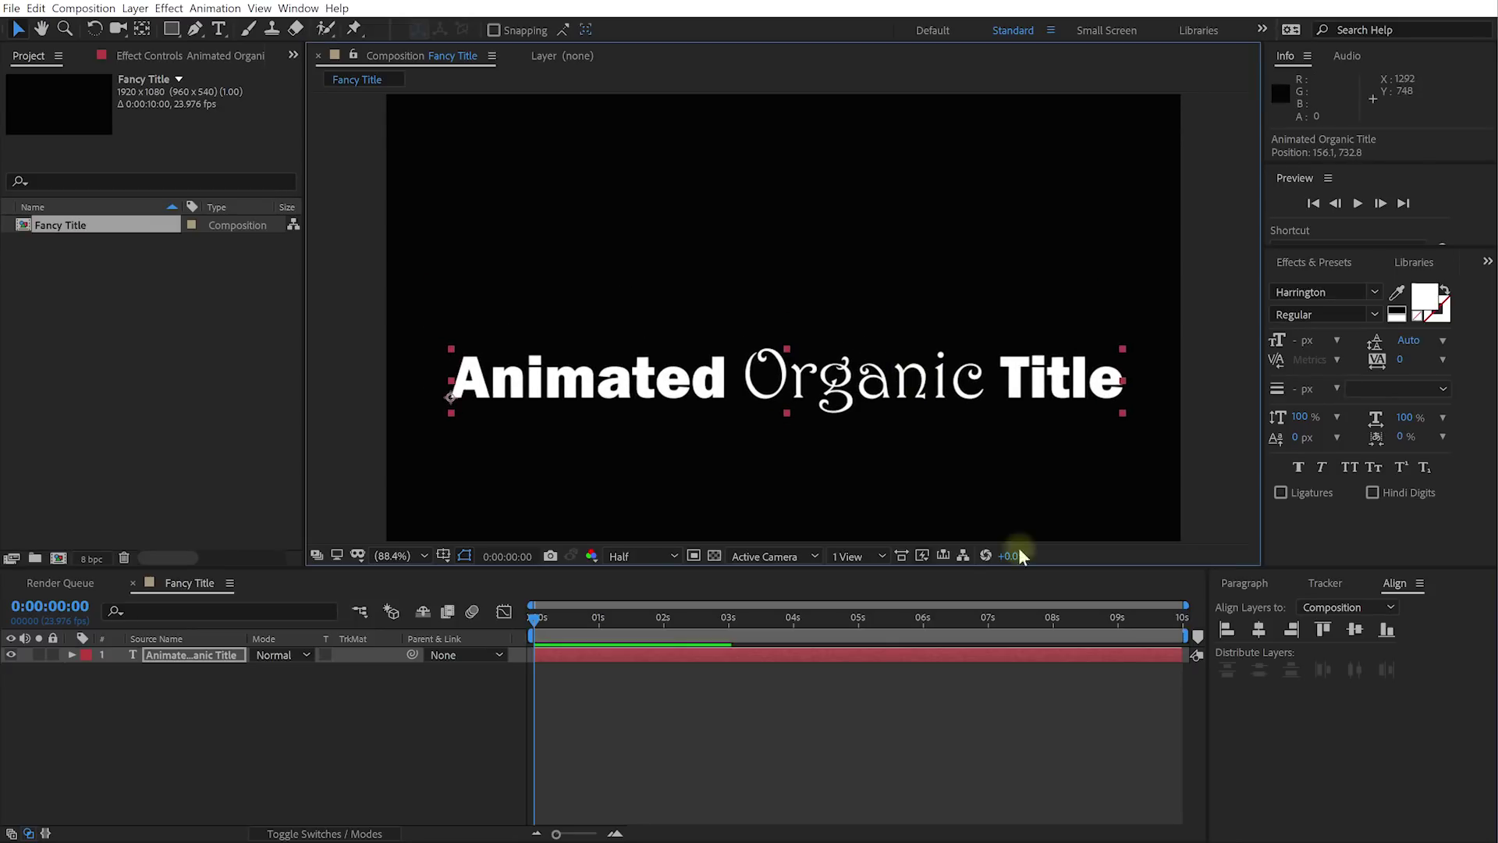
pyautogui.click(1354, 634)
pyautogui.click(1258, 630)
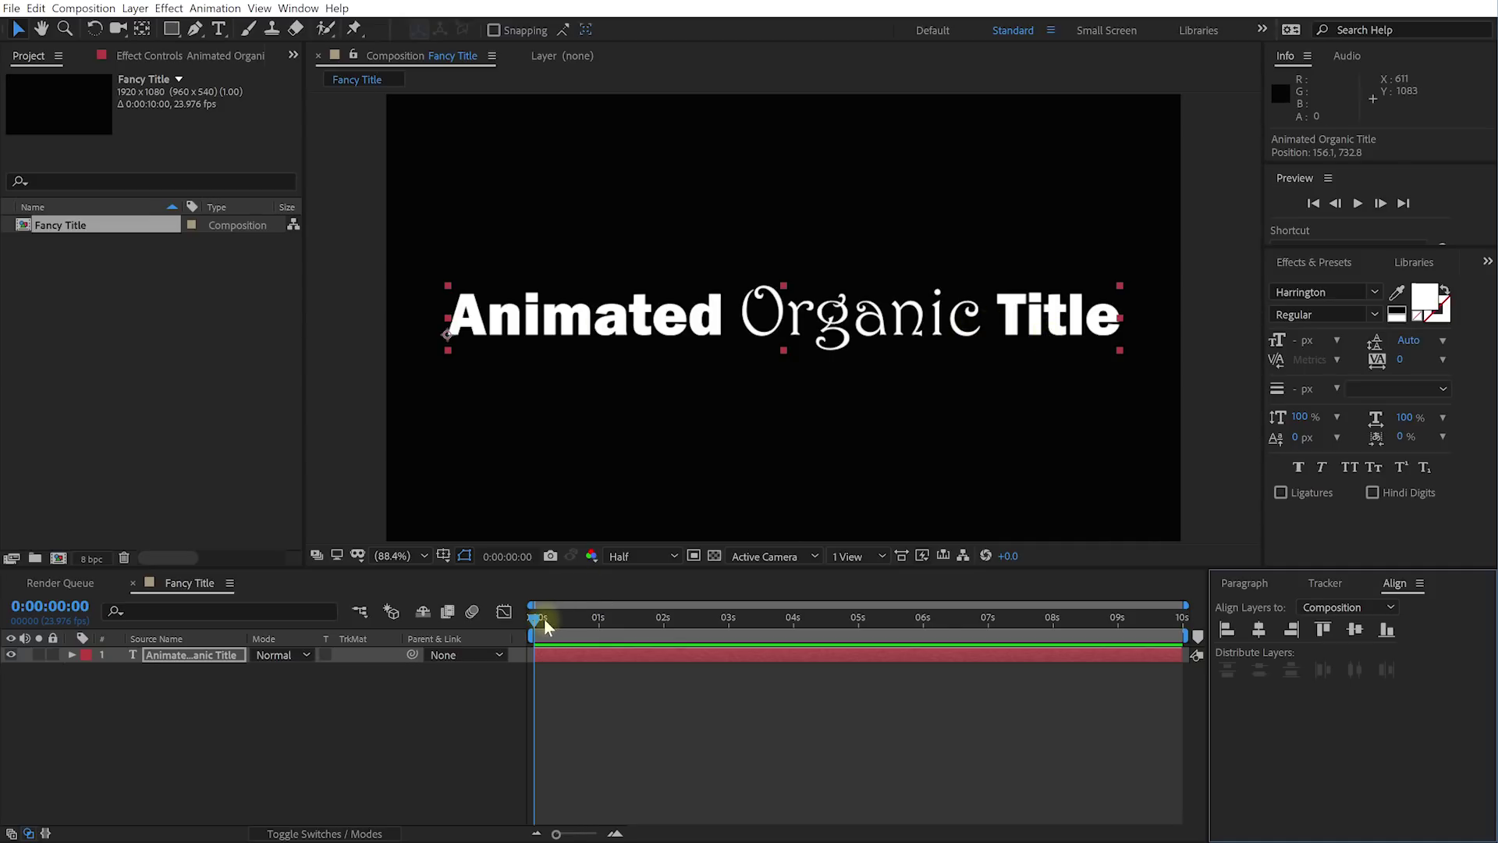
# Step: Apply the Straight In By Character text preset from Animate In to the title layer at the start of the timeline and scrub through it
pyautogui.moveTo(545, 618)
pyautogui.mouseDown()
pyautogui.moveTo(1071, 646)
pyautogui.moveTo(535, 623)
pyautogui.mouseUp()
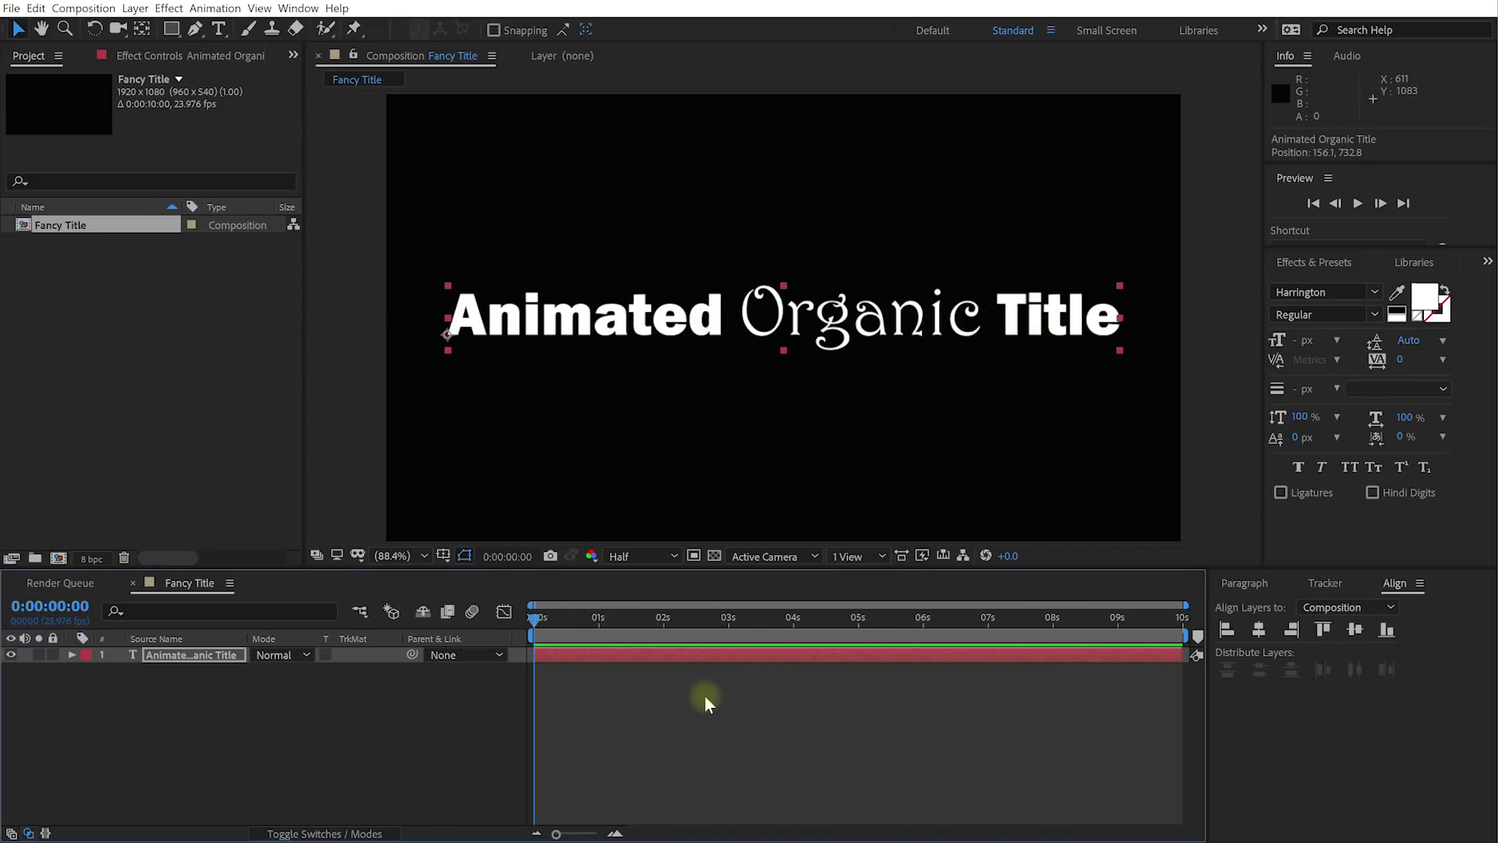
pyautogui.click(1311, 262)
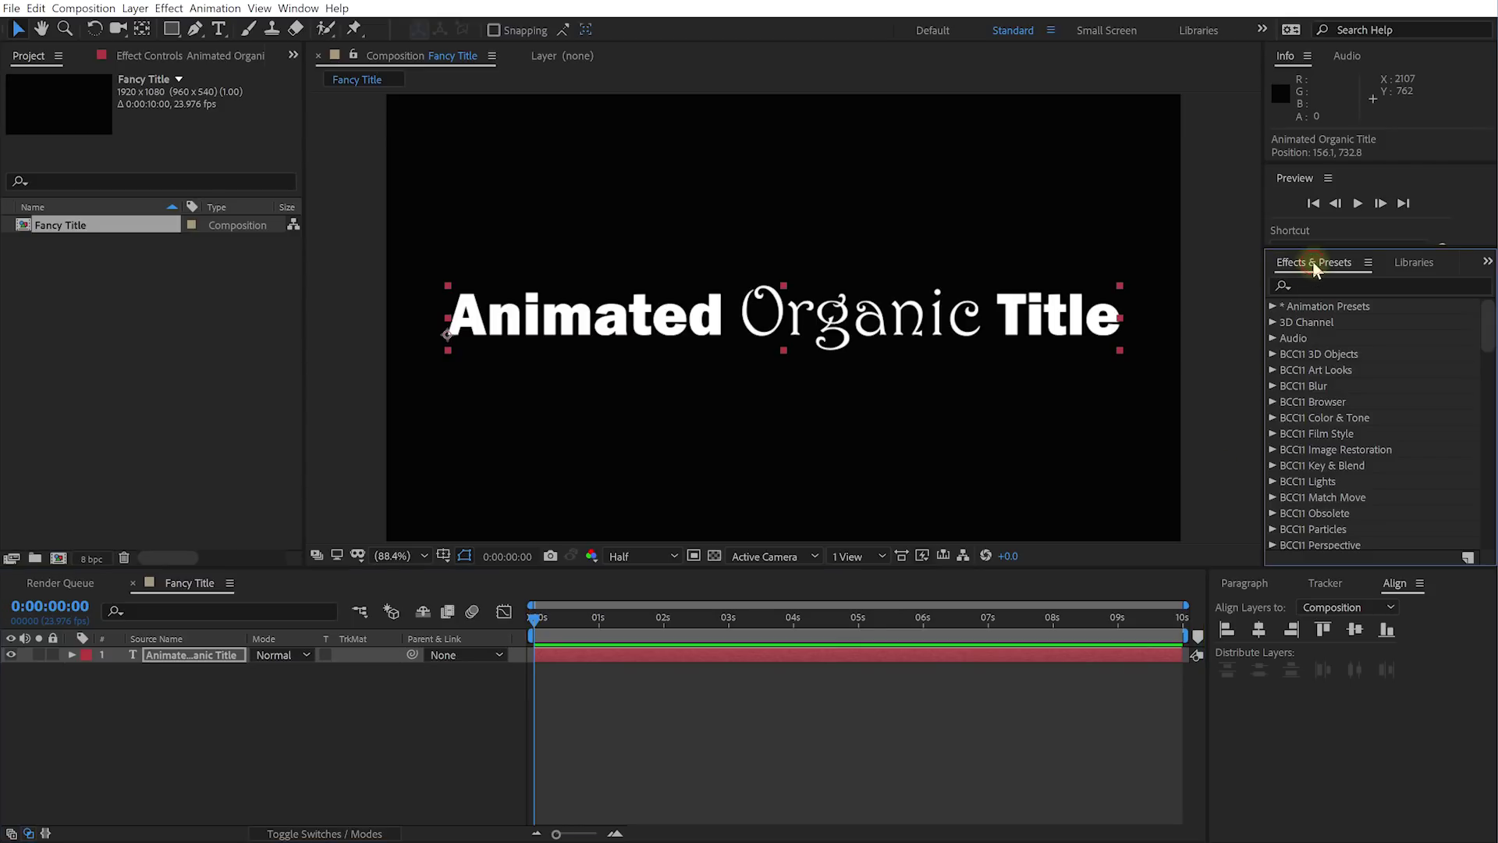
pyautogui.click(1274, 305)
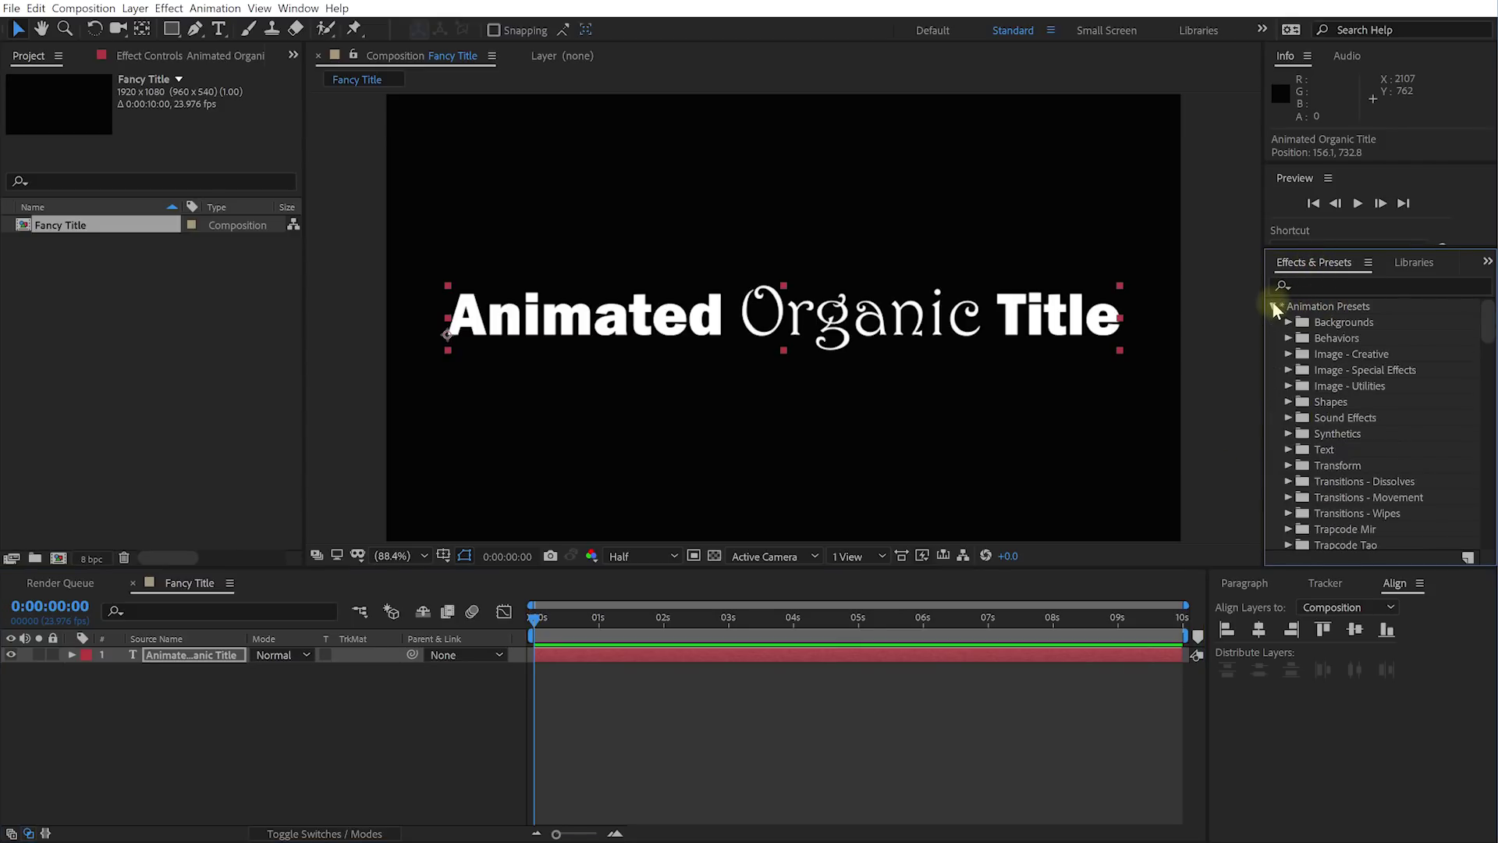
pyautogui.click(1289, 451)
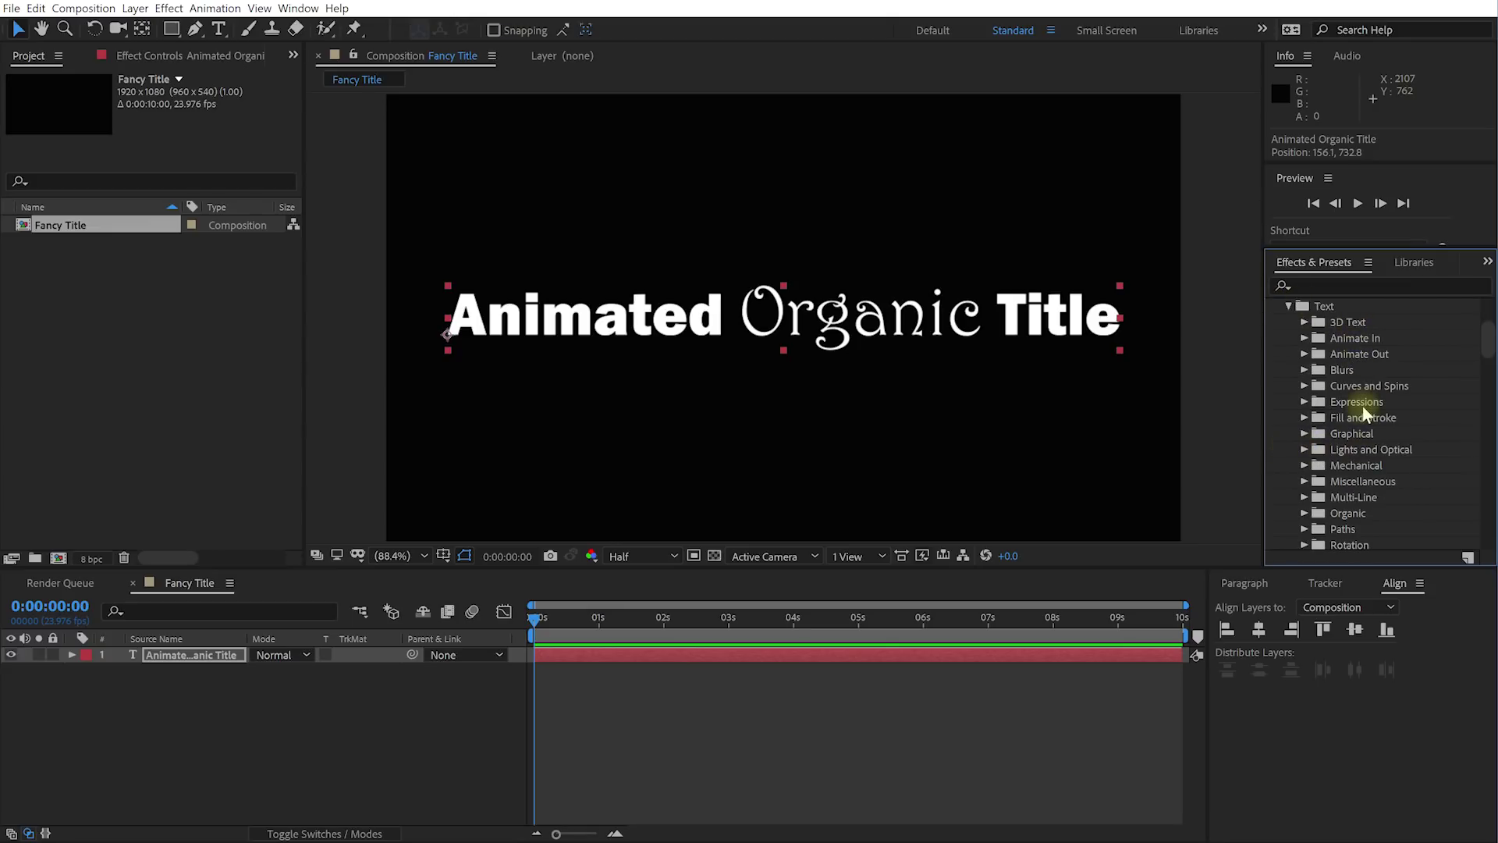
pyautogui.scroll(-1, 1364, 414)
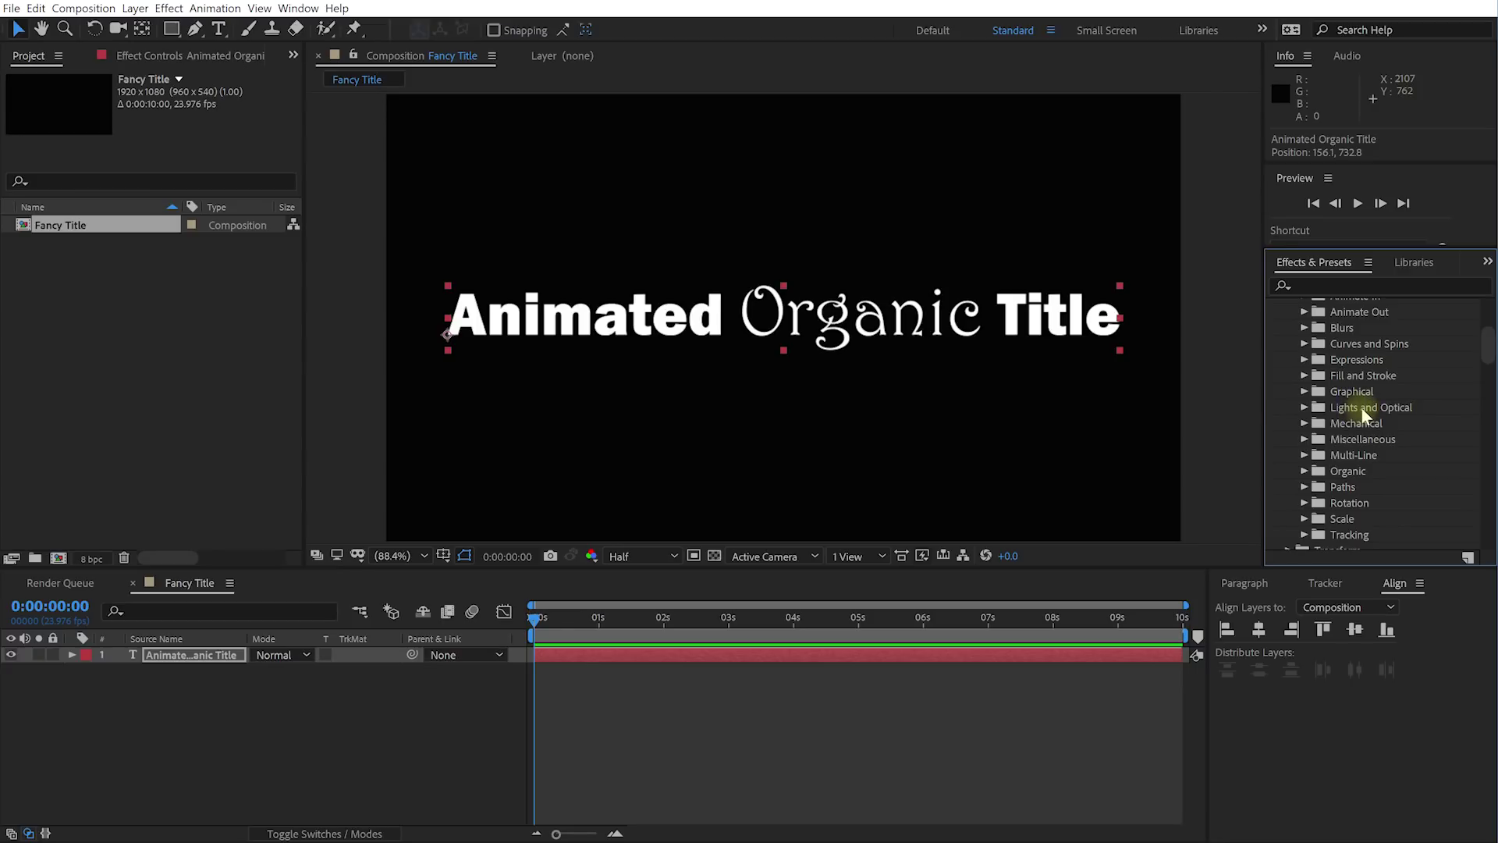
pyautogui.moveTo(533, 624)
pyautogui.mouseDown()
pyautogui.moveTo(919, 633)
pyautogui.moveTo(530, 617)
pyautogui.mouseUp()
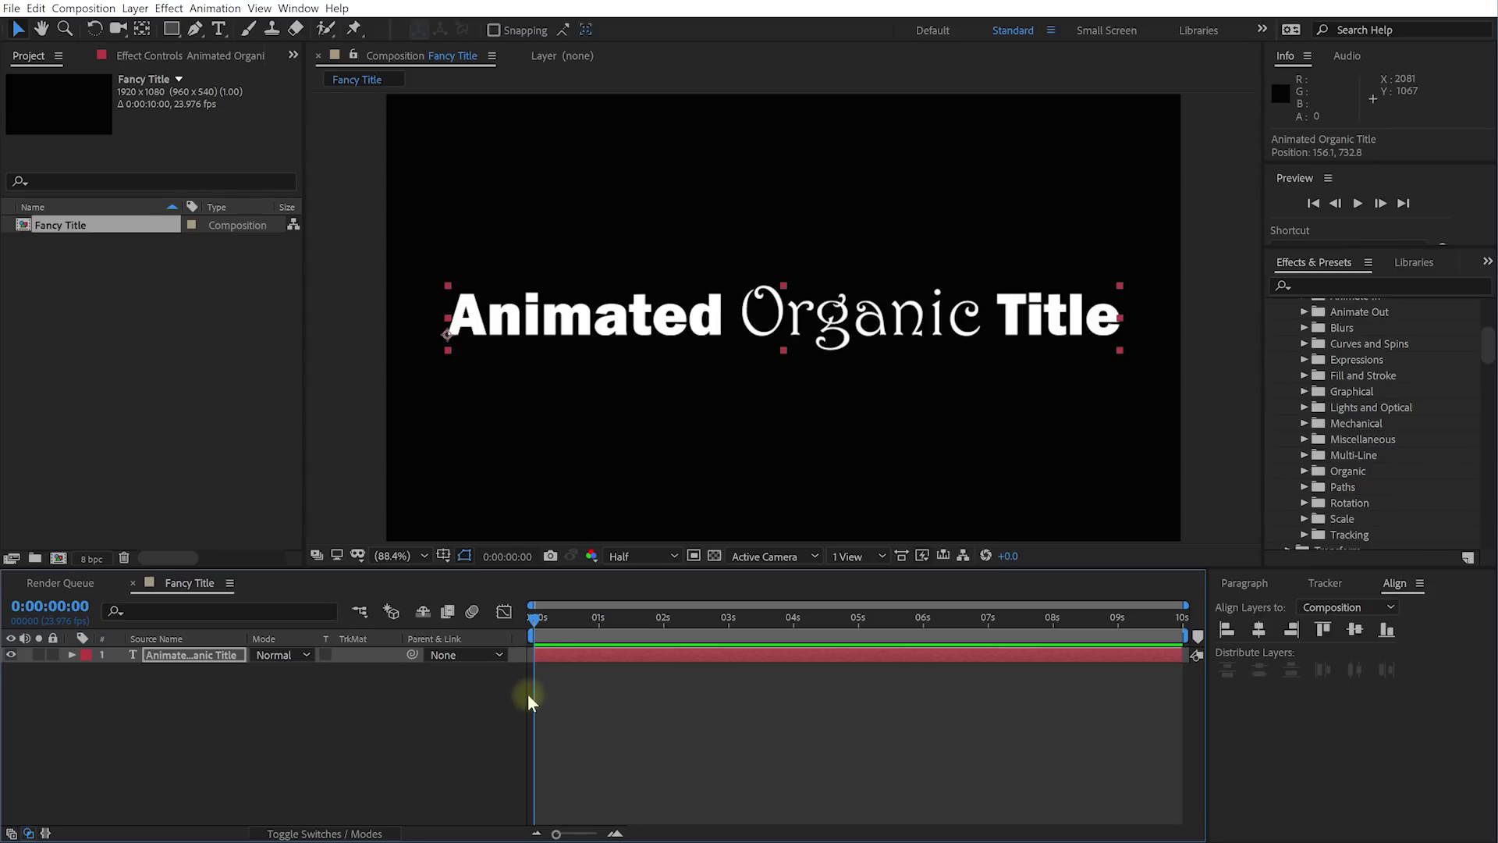
pyautogui.moveTo(535, 616)
pyautogui.mouseDown()
pyautogui.moveTo(559, 616)
pyautogui.moveTo(530, 616)
pyautogui.mouseUp()
pyautogui.scroll(2, 1383, 437)
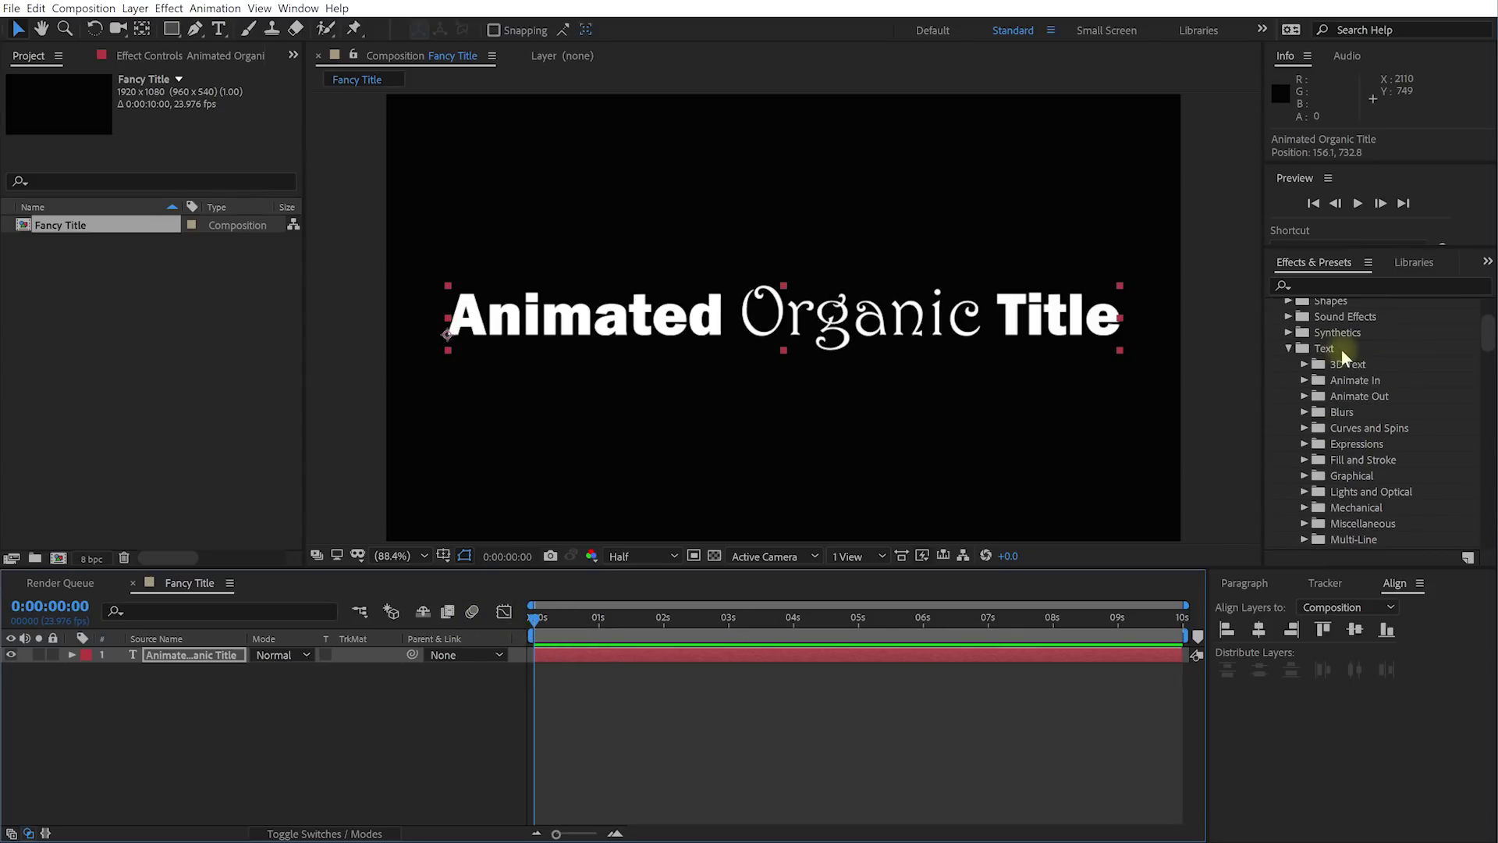
pyautogui.click(1305, 382)
pyautogui.scroll(-5, 1358, 365)
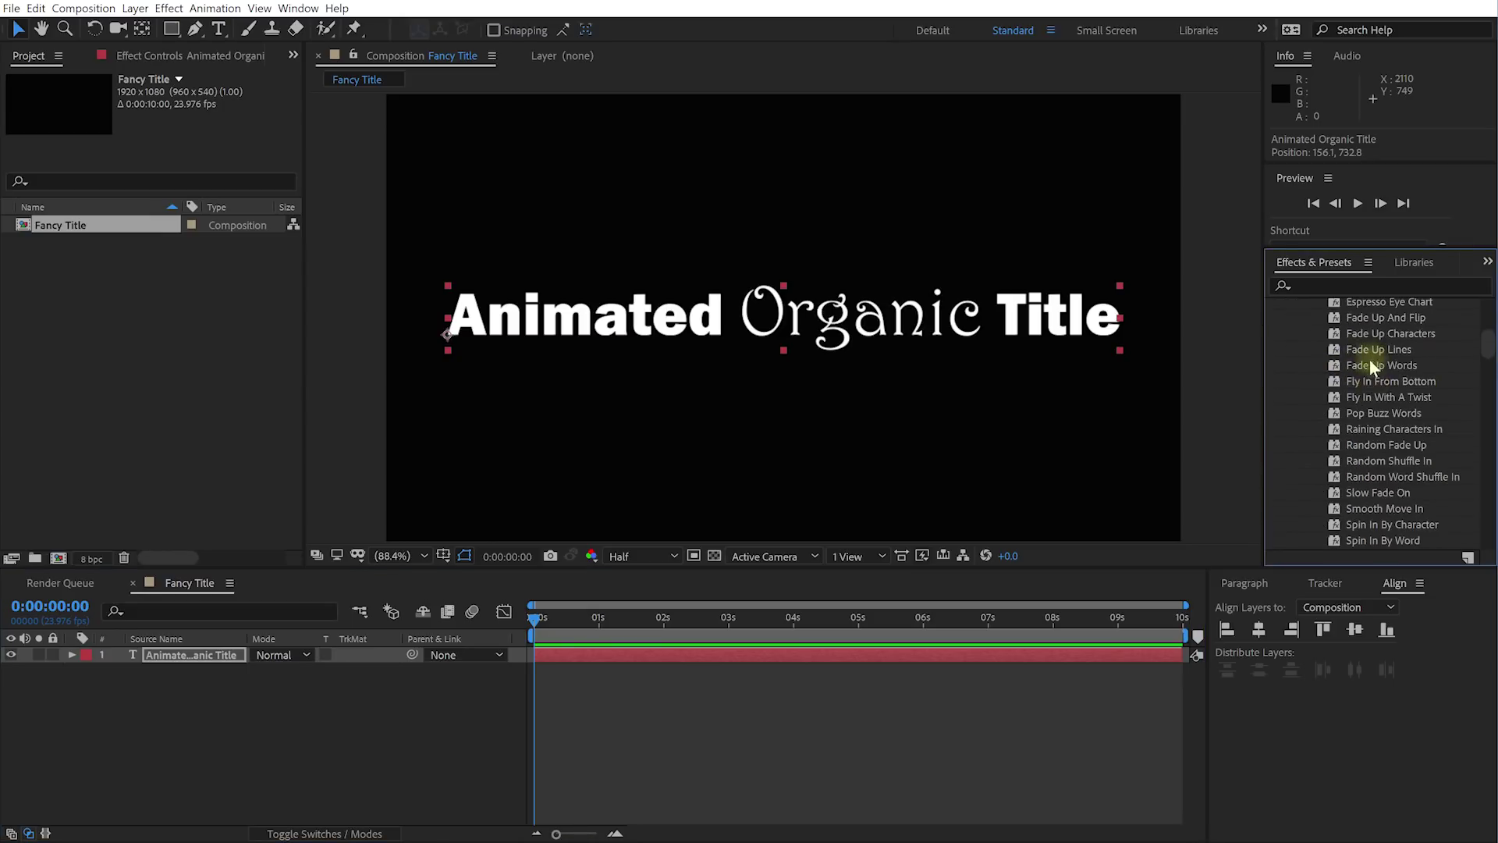
pyautogui.moveTo(1371, 471); pyautogui.dragTo(177, 654)
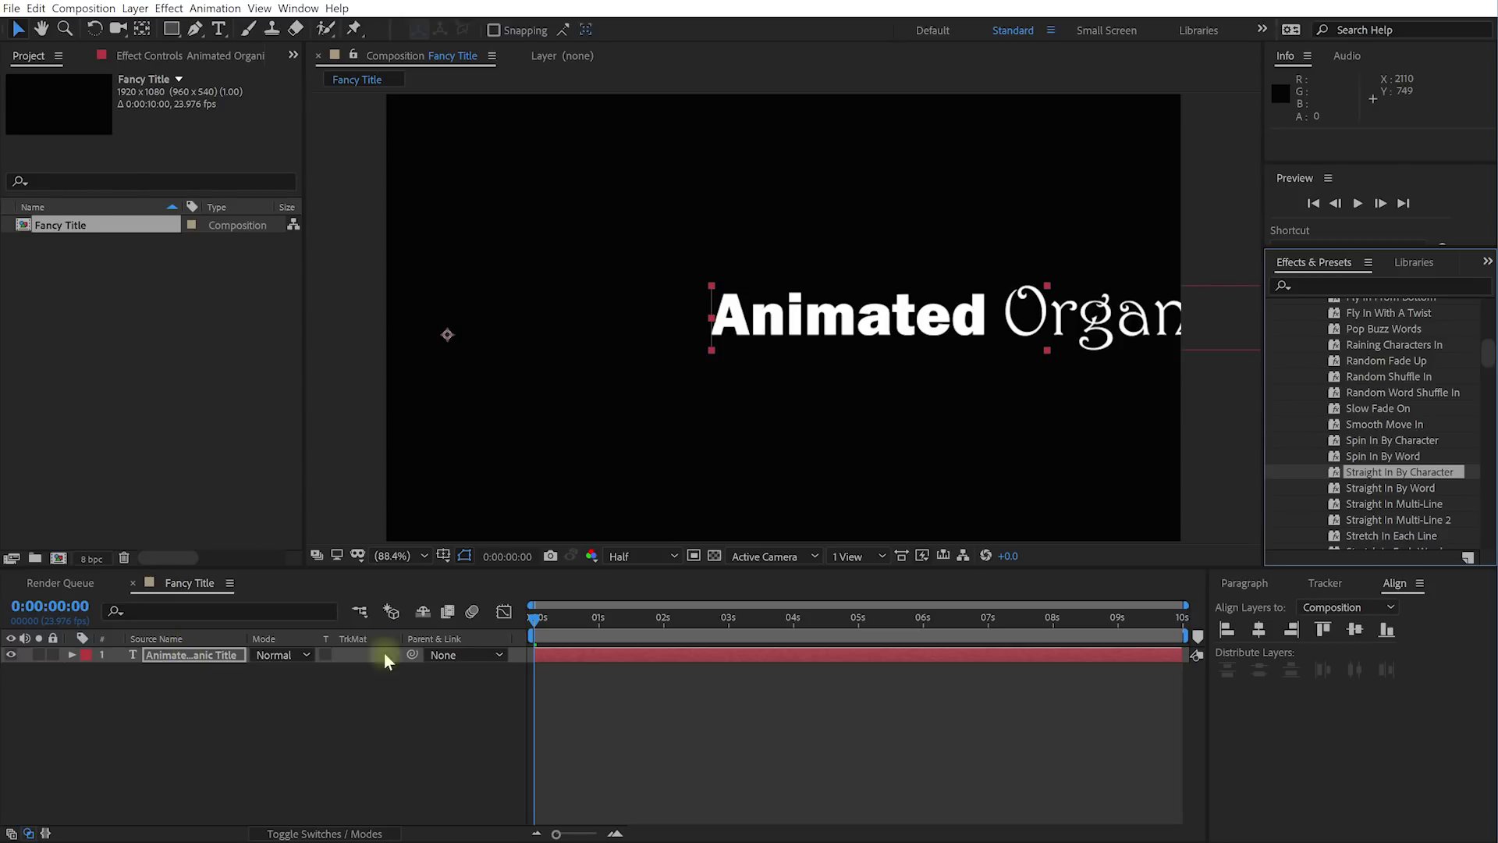
pyautogui.moveTo(534, 624); pyautogui.dragTo(495, 621)
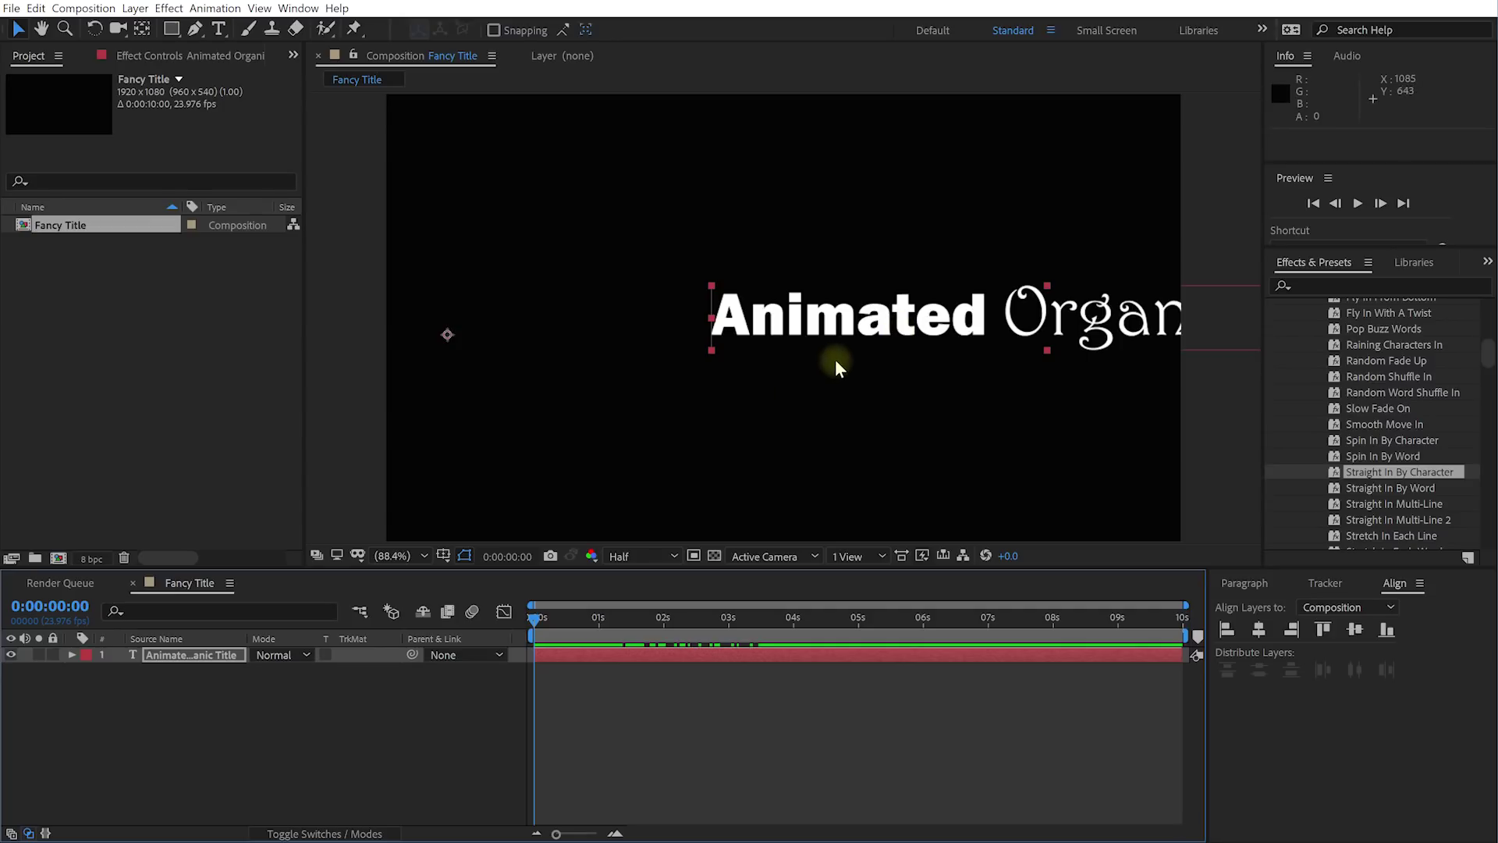
# Step: Set the Position of the title's text animator to -1813.0, 0.0 so the characters start off the opposite side of the frame
pyautogui.click(72, 654)
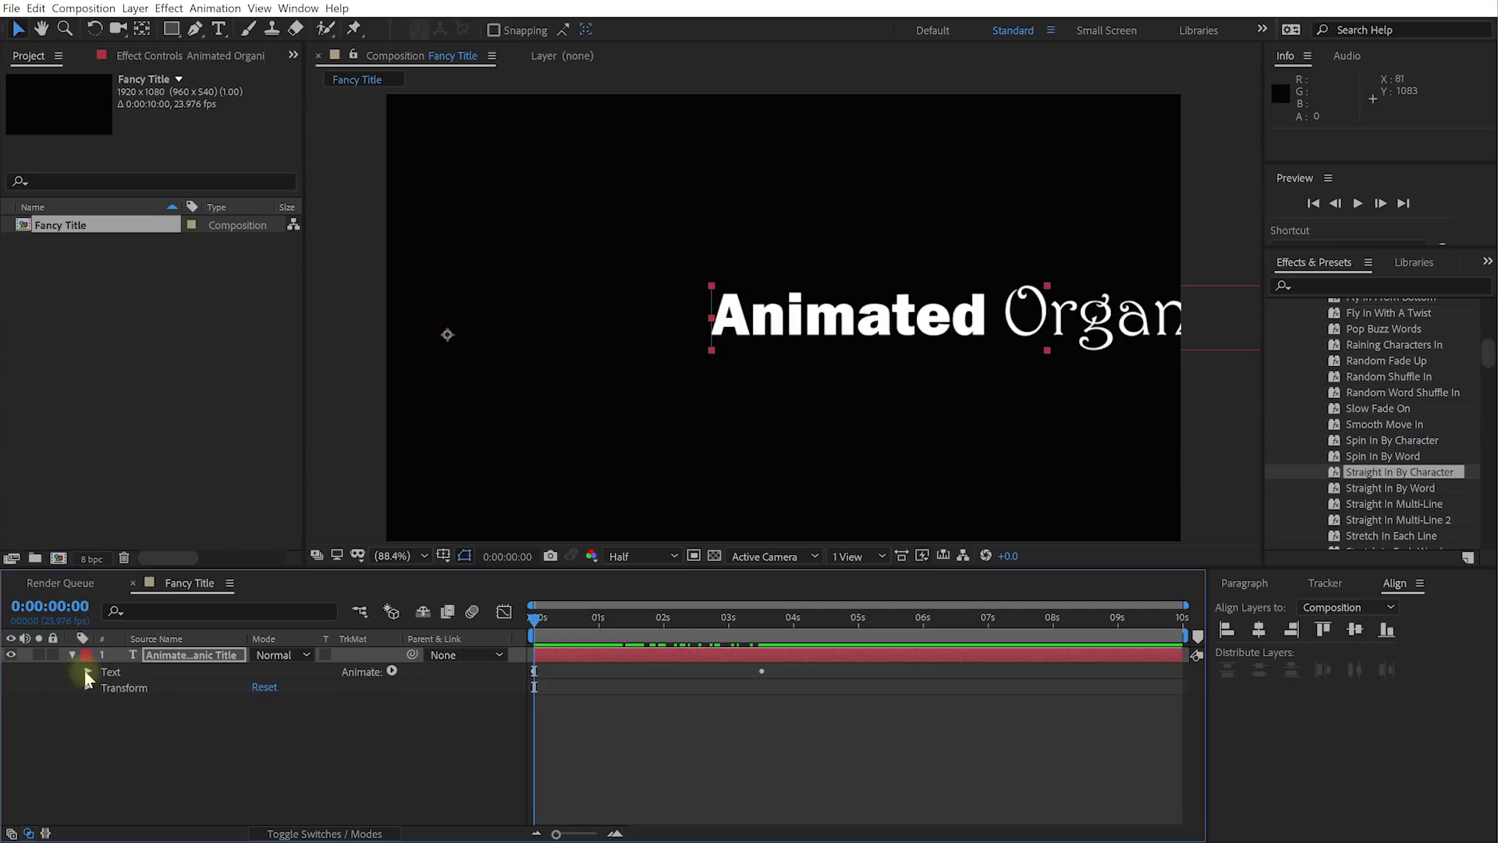
pyautogui.click(86, 671)
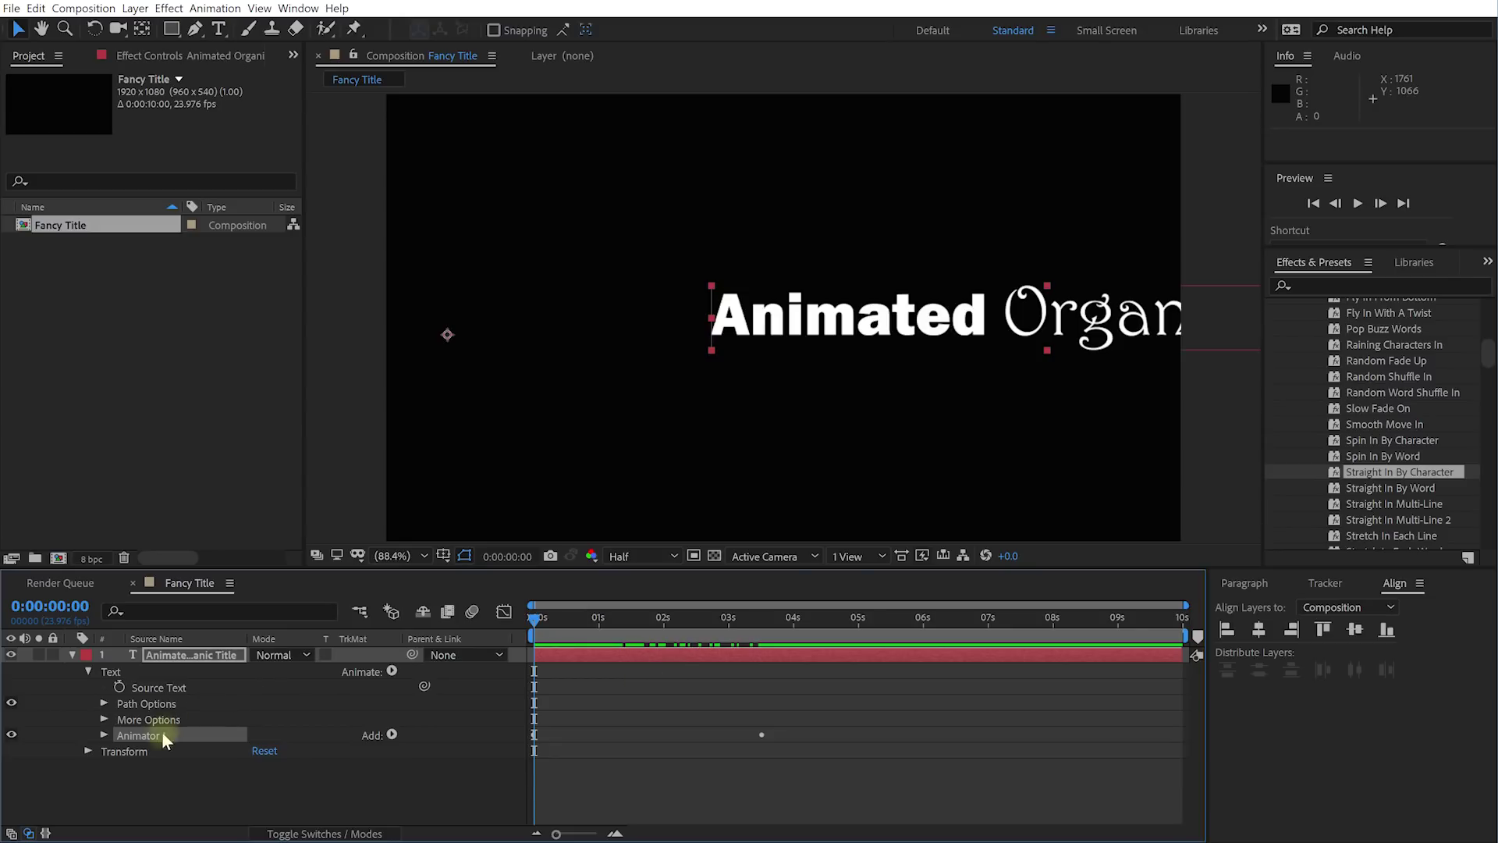
pyautogui.click(103, 735)
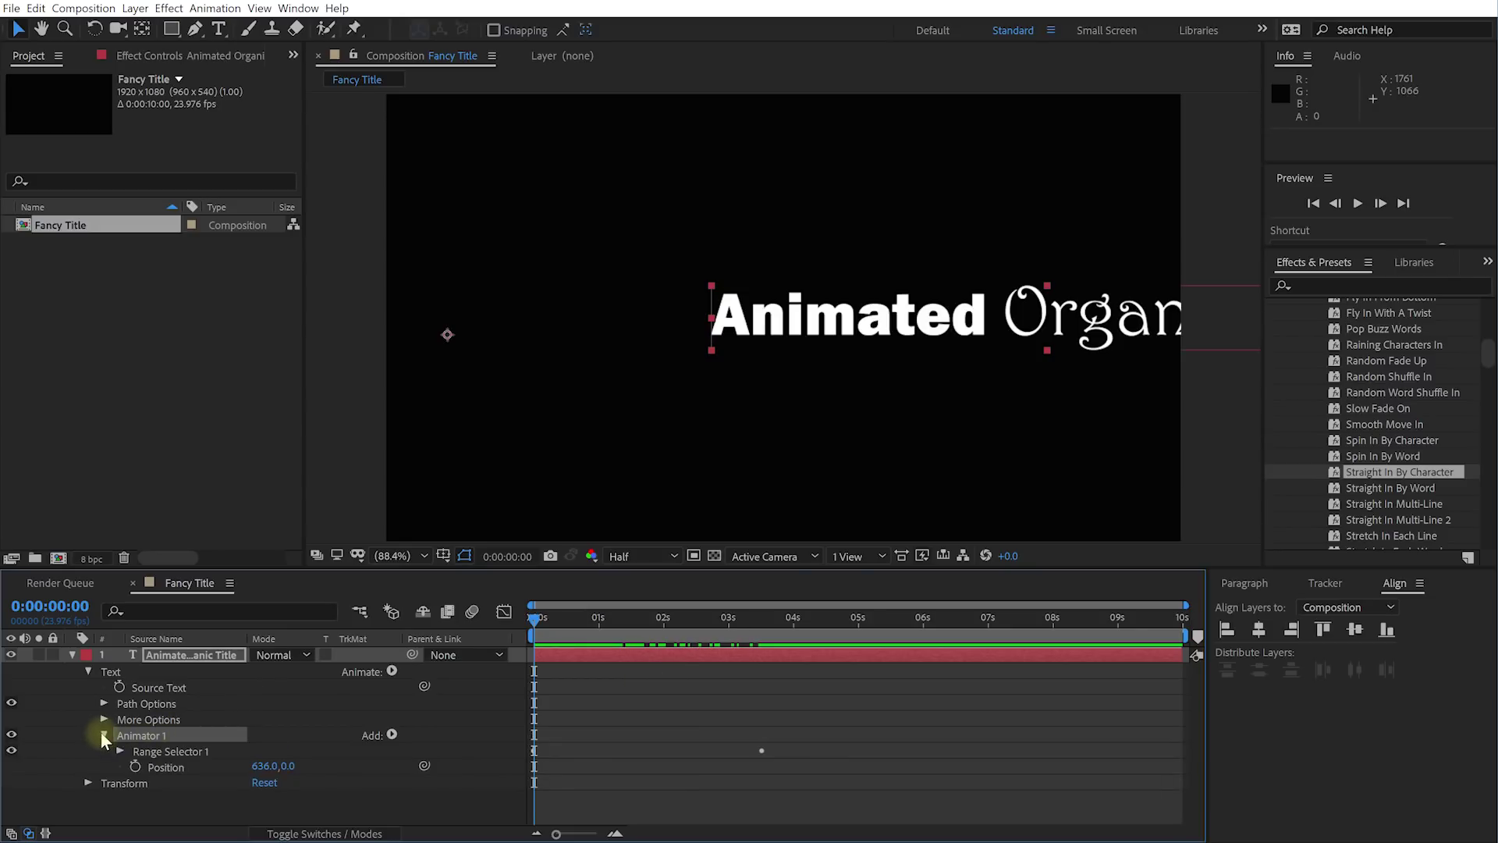
pyautogui.click(182, 751)
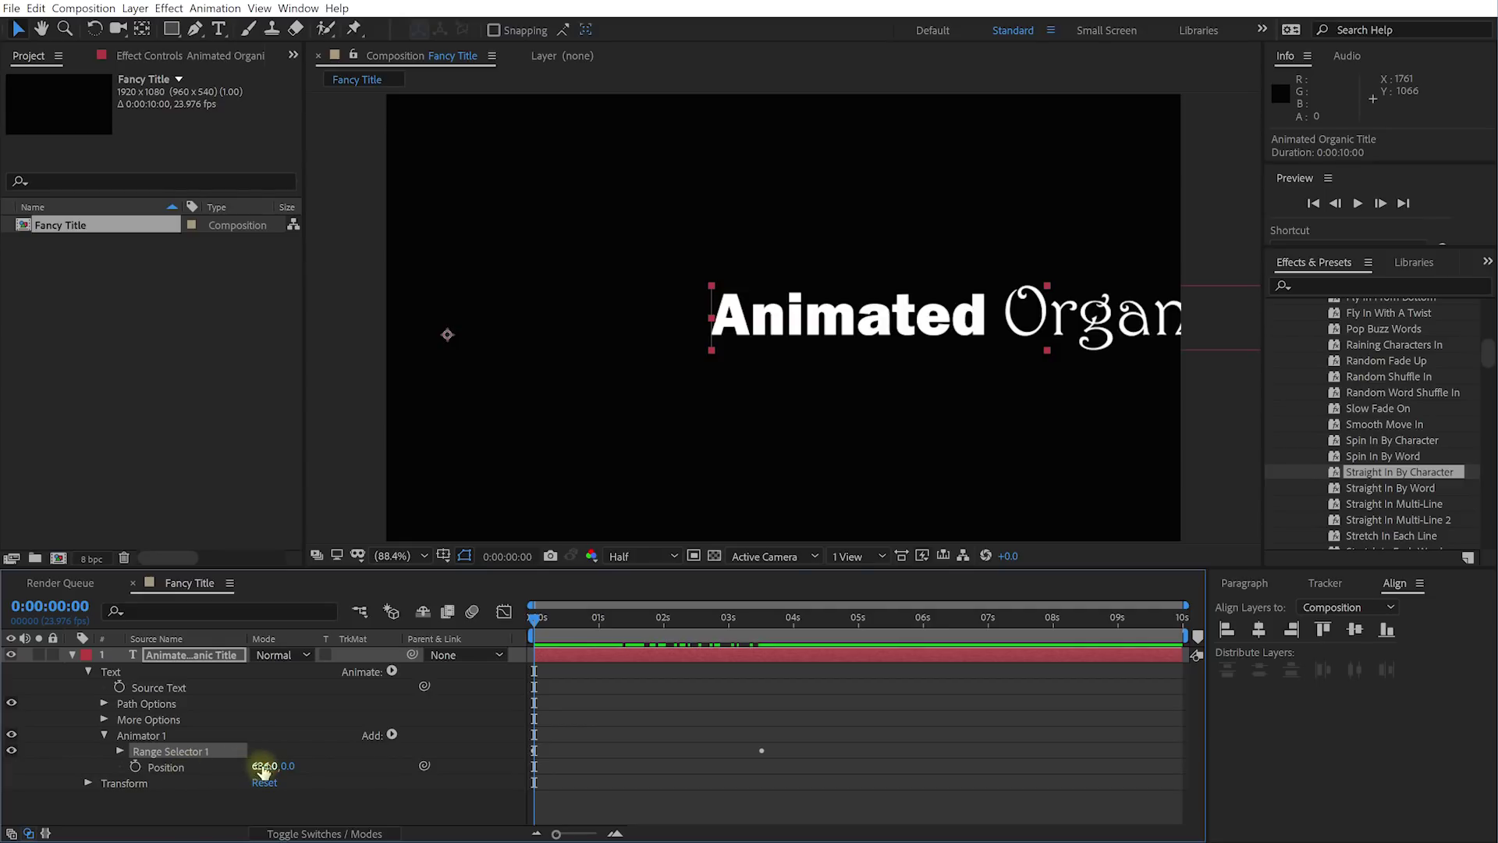
pyautogui.moveTo(265, 767)
pyautogui.mouseDown()
pyautogui.moveTo(117, 750)
pyautogui.moveTo(1070, 652)
pyautogui.moveTo(259, 655)
pyautogui.moveTo(195, 763)
pyautogui.moveTo(276, 765)
pyautogui.mouseUp()
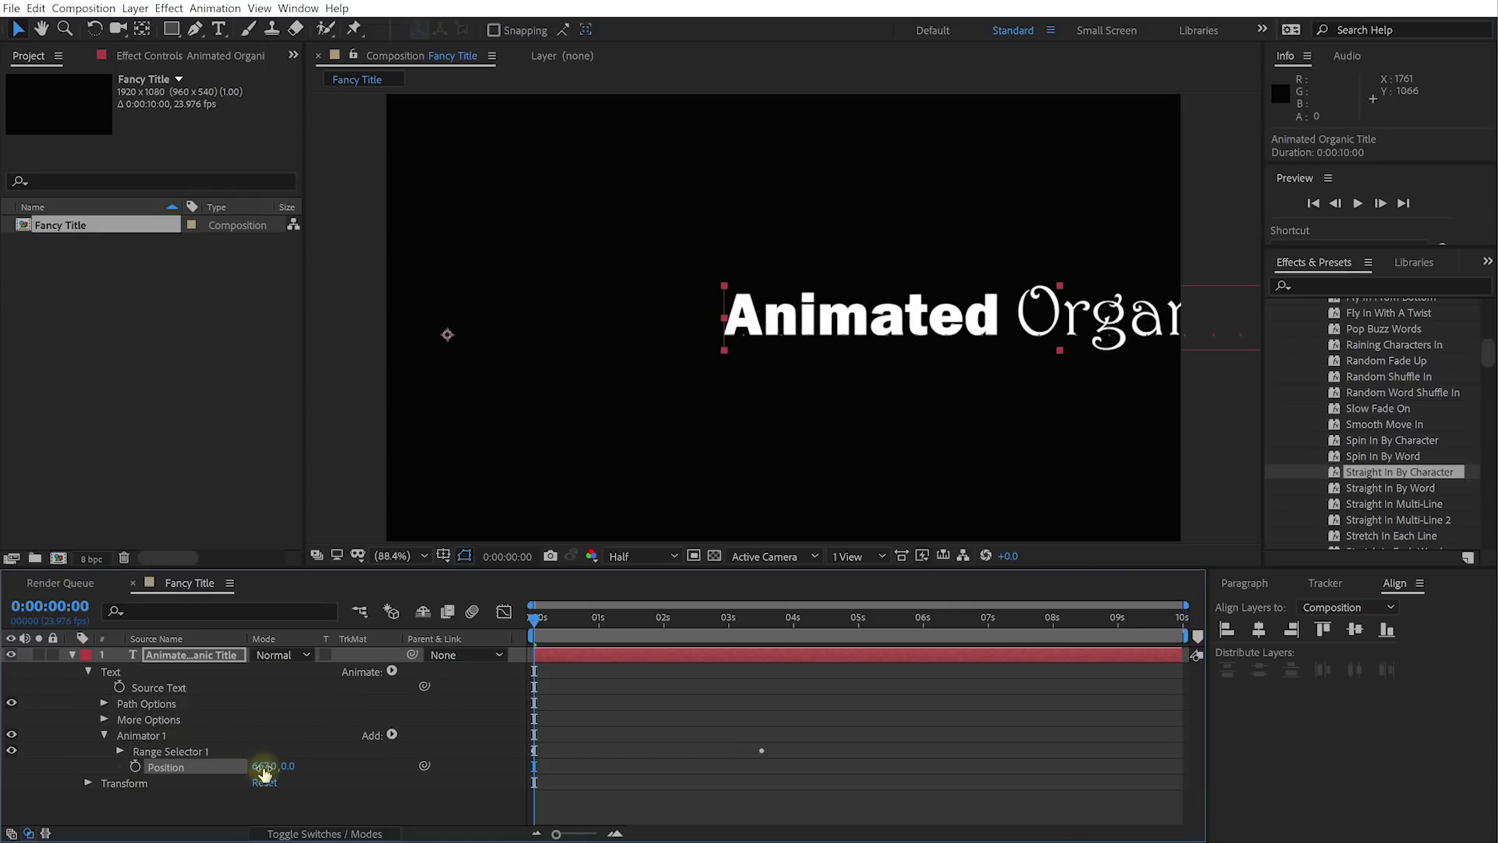
pyautogui.moveTo(260, 765); pyautogui.dragTo(25, 759)
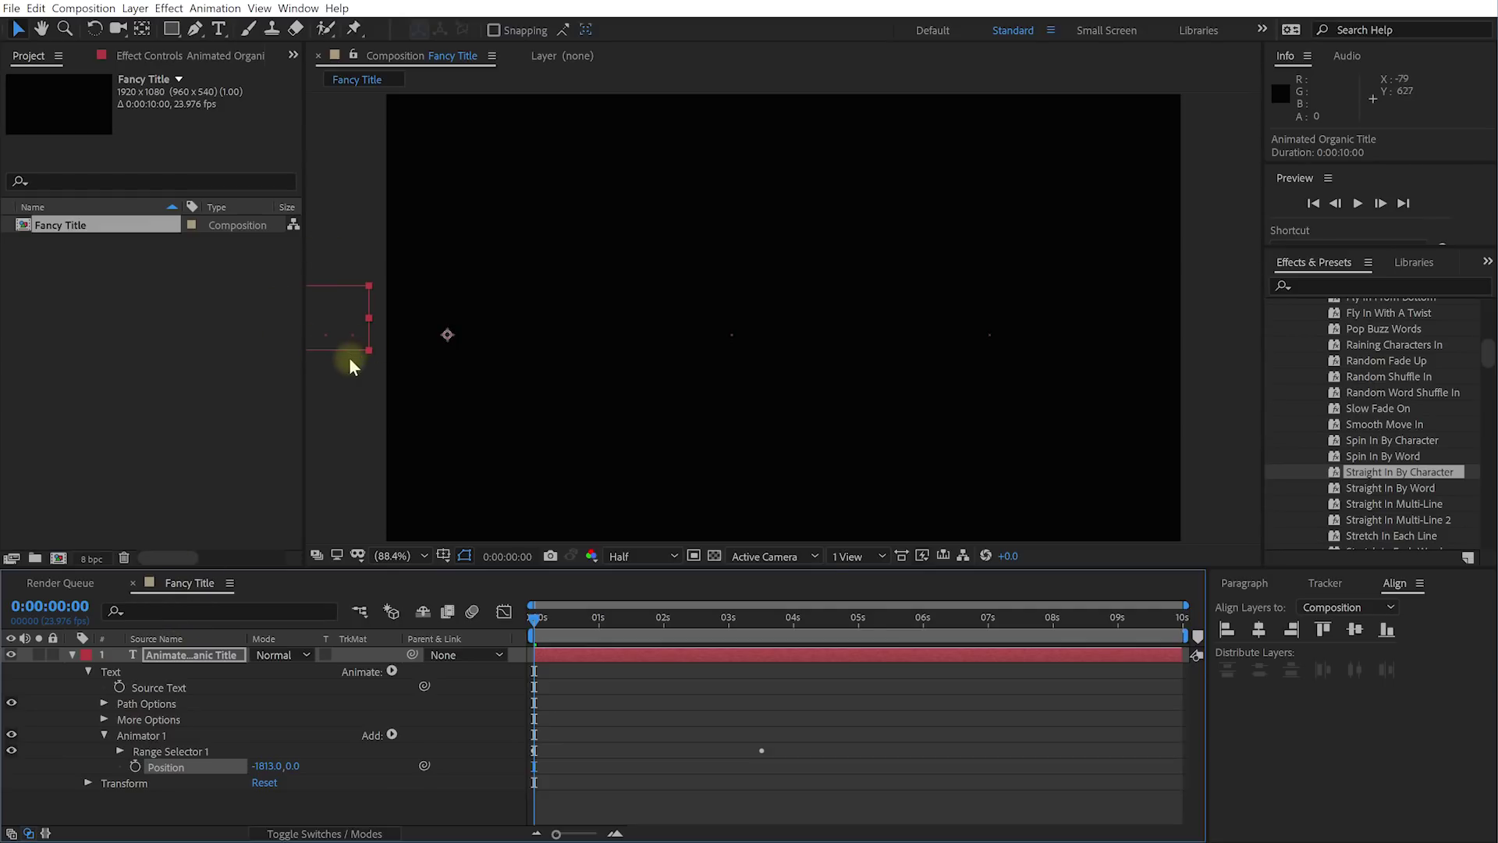
# Step: Preview the title animation from the start and scrub through it up to its last keyframe
pyautogui.moveTo(541, 617)
pyautogui.mouseDown()
pyautogui.moveTo(610, 635)
pyautogui.moveTo(775, 621)
pyautogui.moveTo(534, 620)
pyautogui.mouseUp()
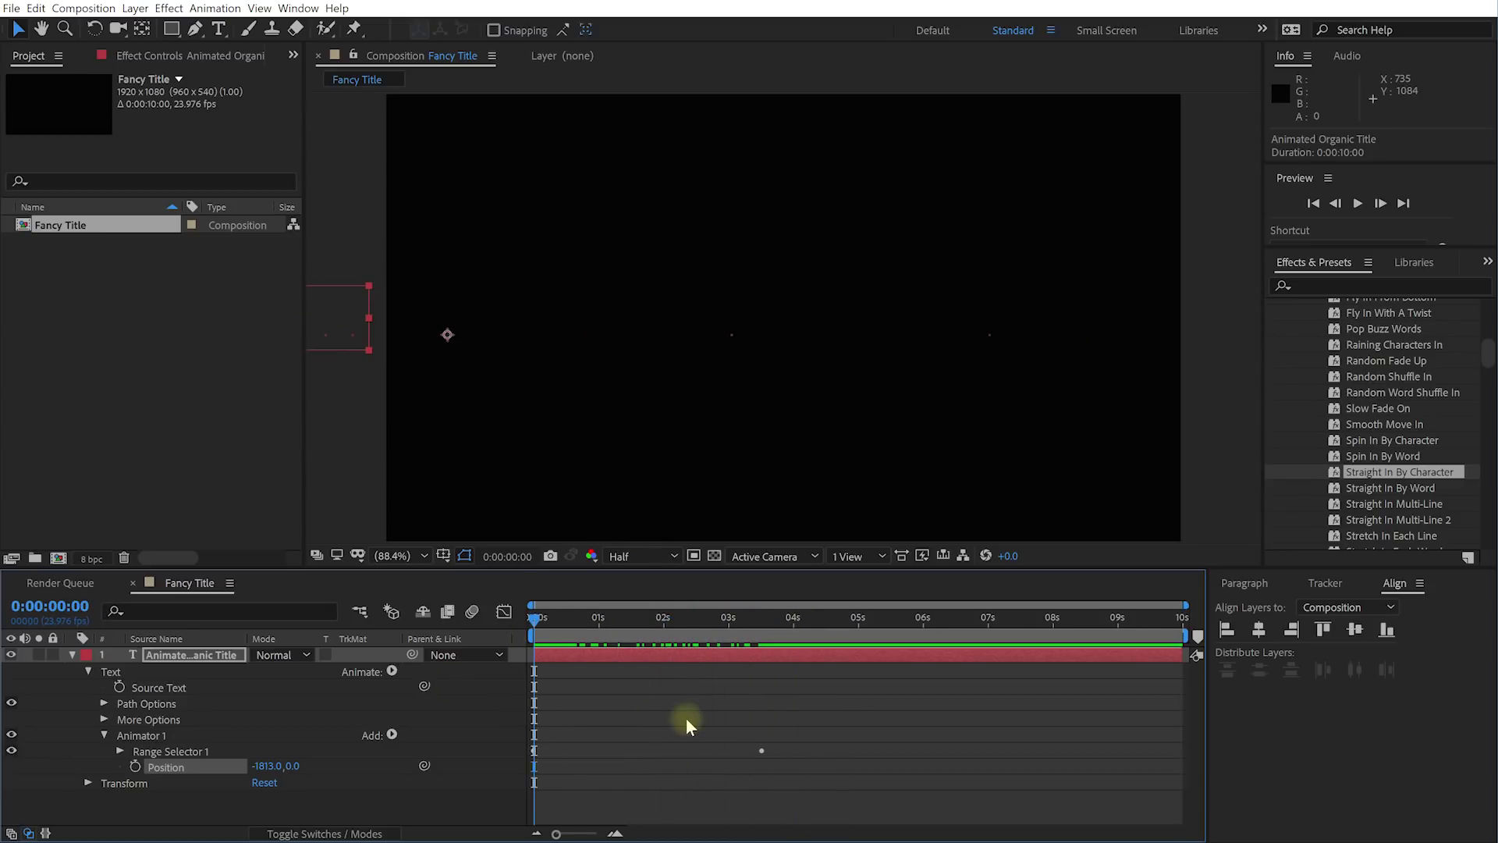
pyautogui.press('space')
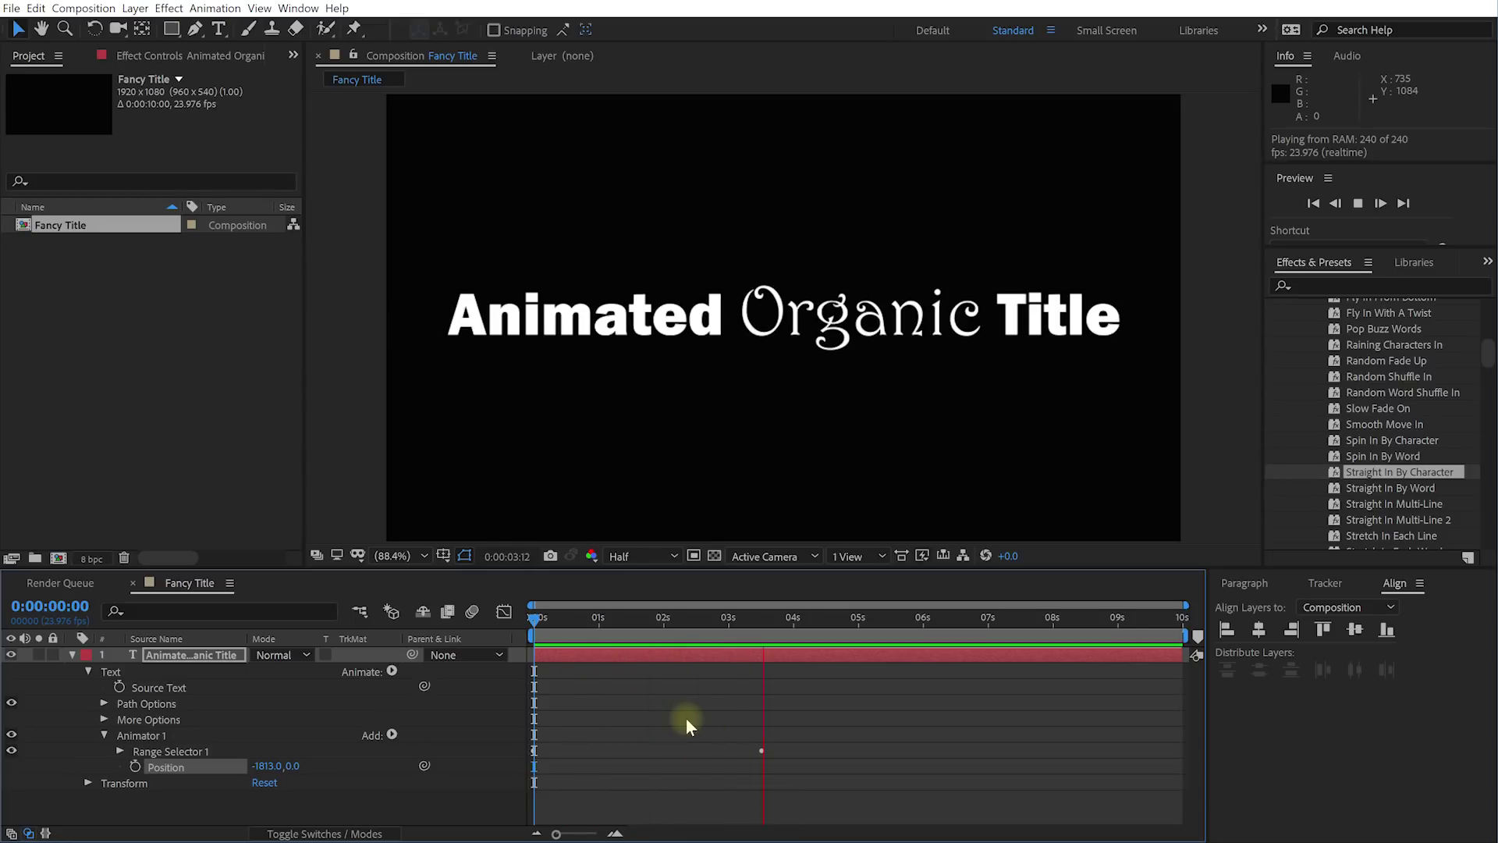
pyautogui.press('space')
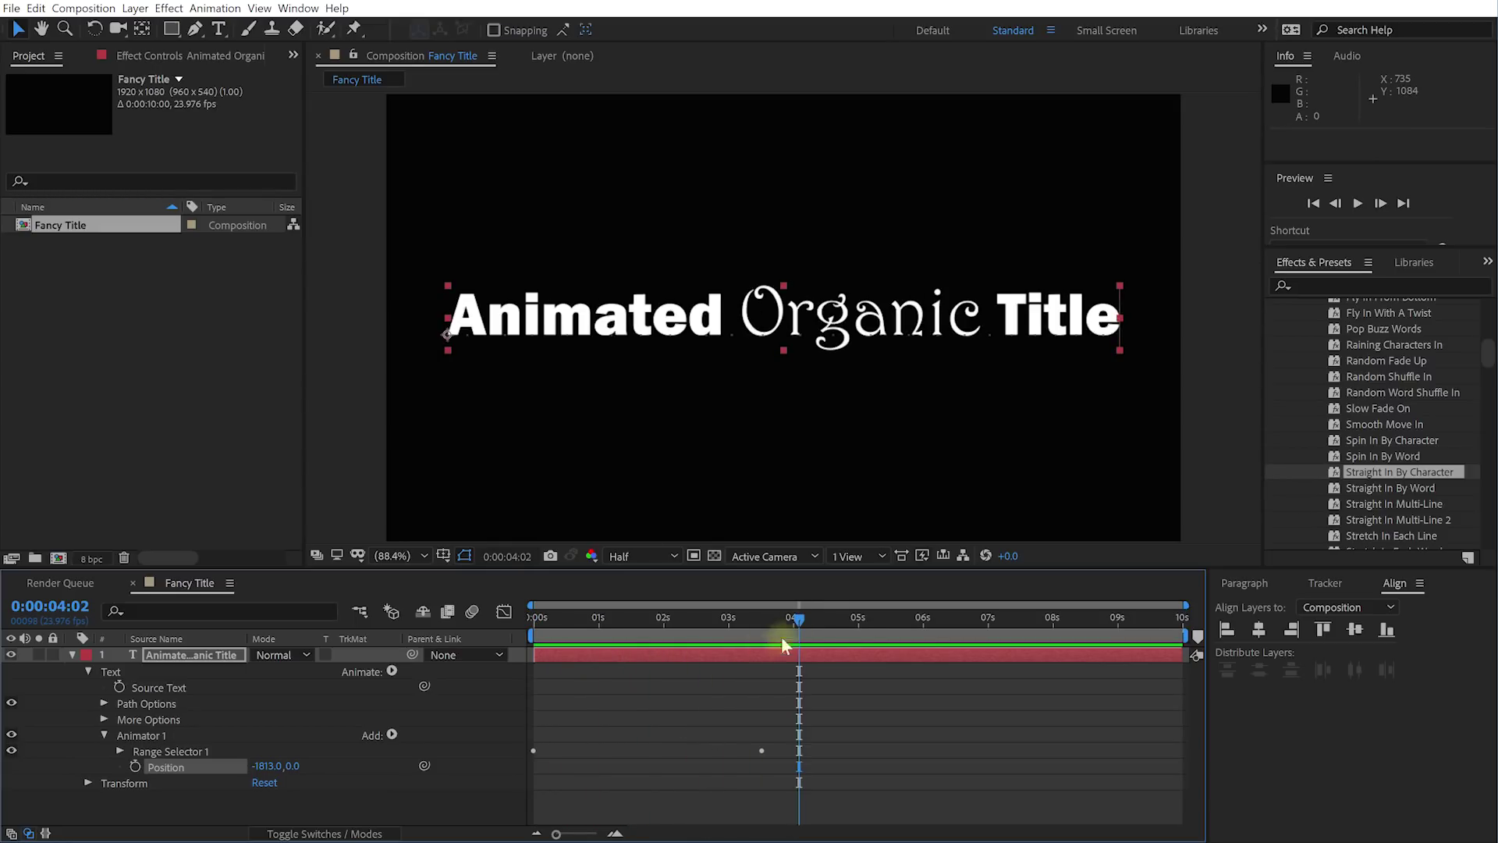
pyautogui.moveTo(576, 620); pyautogui.dragTo(659, 634)
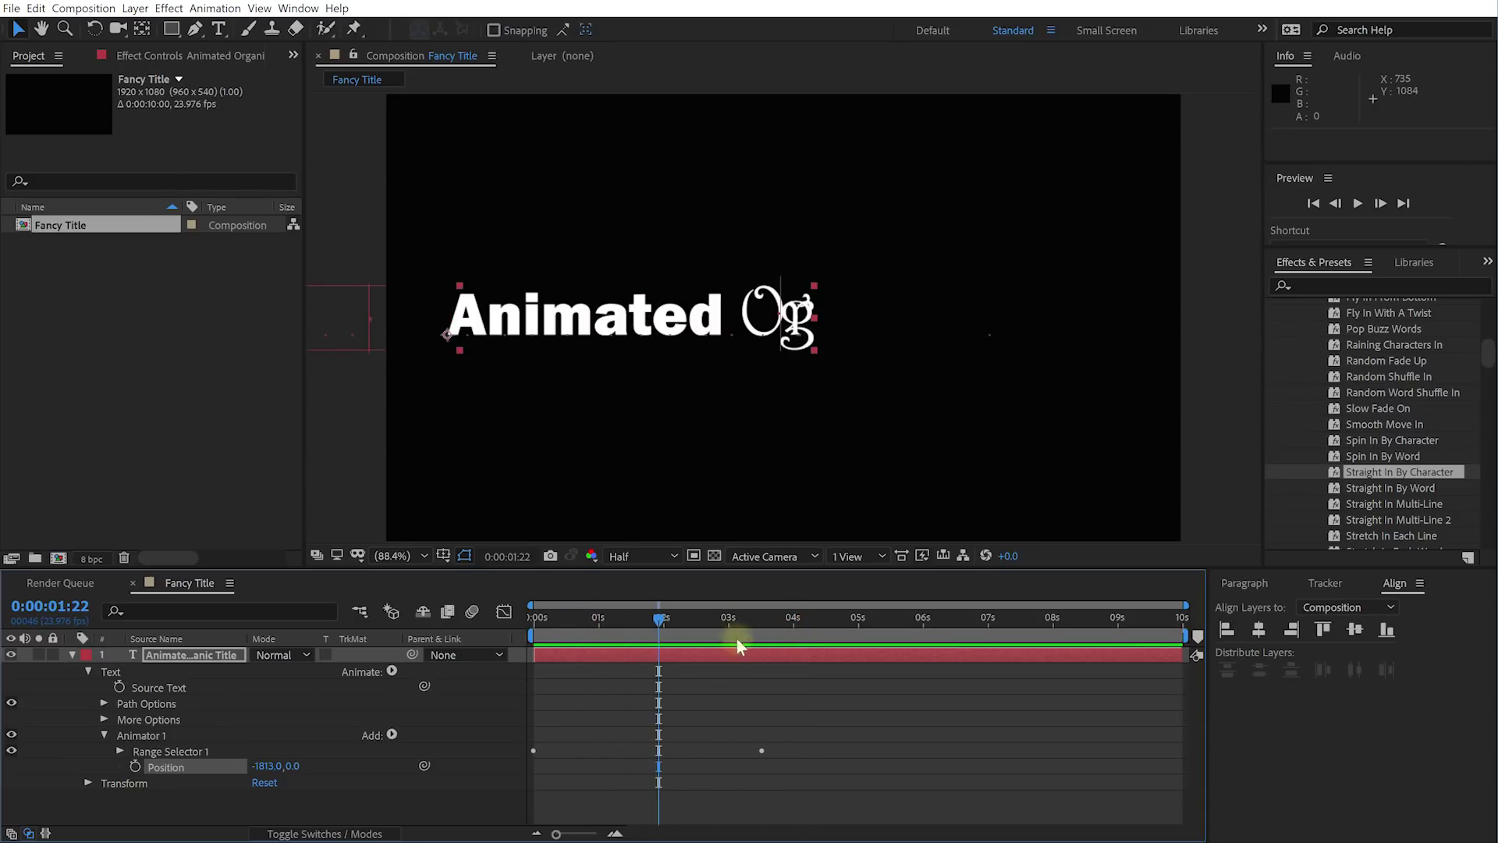
pyautogui.click(765, 618)
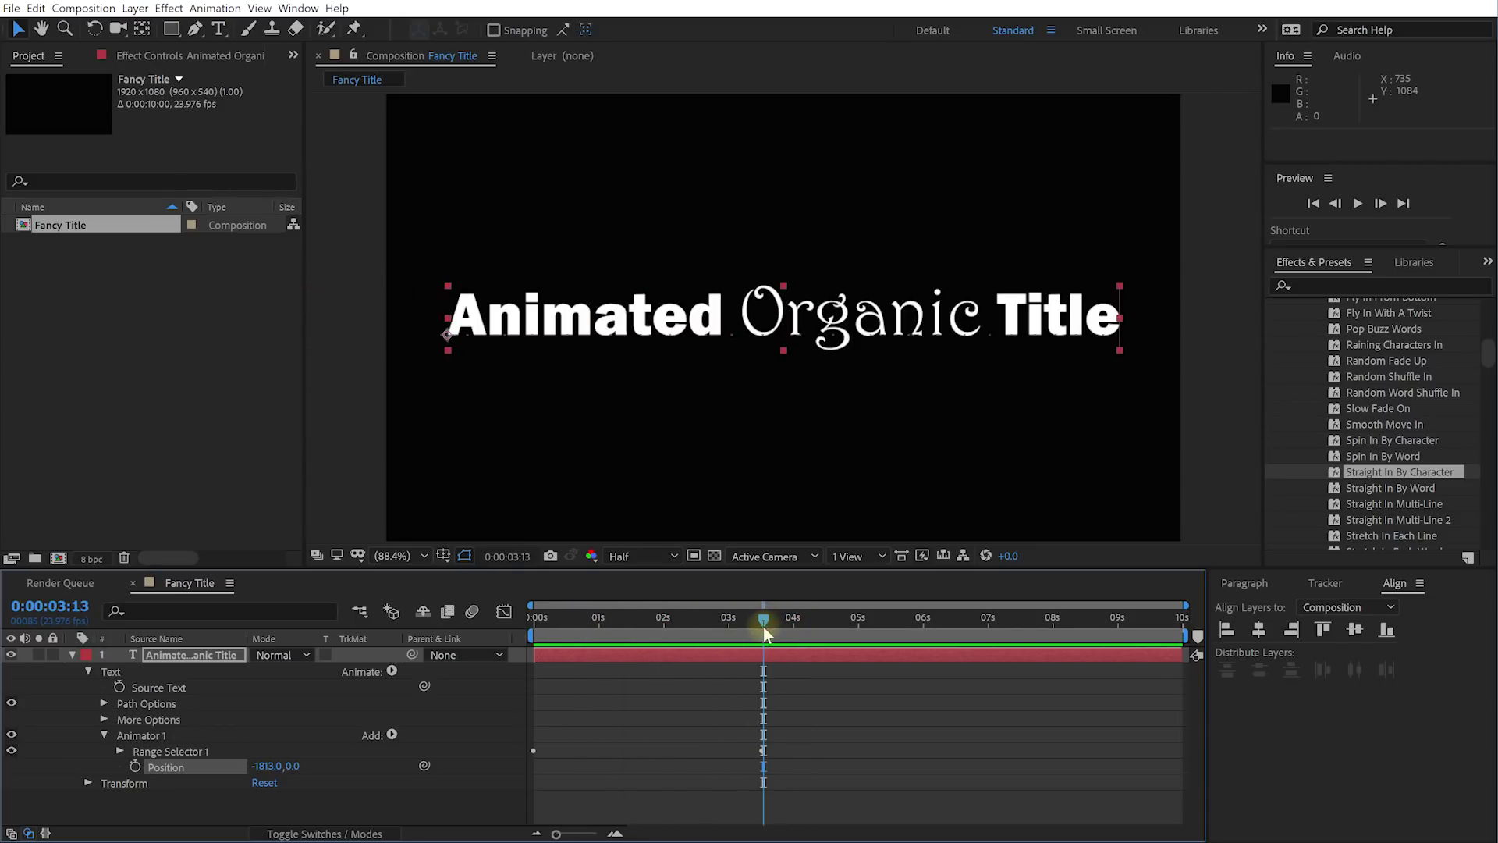
# Step: Move the second Start keyframe of Range Selector 1 to 0:00:01:00 and scrub through the shortened animation
pyautogui.click(120, 752)
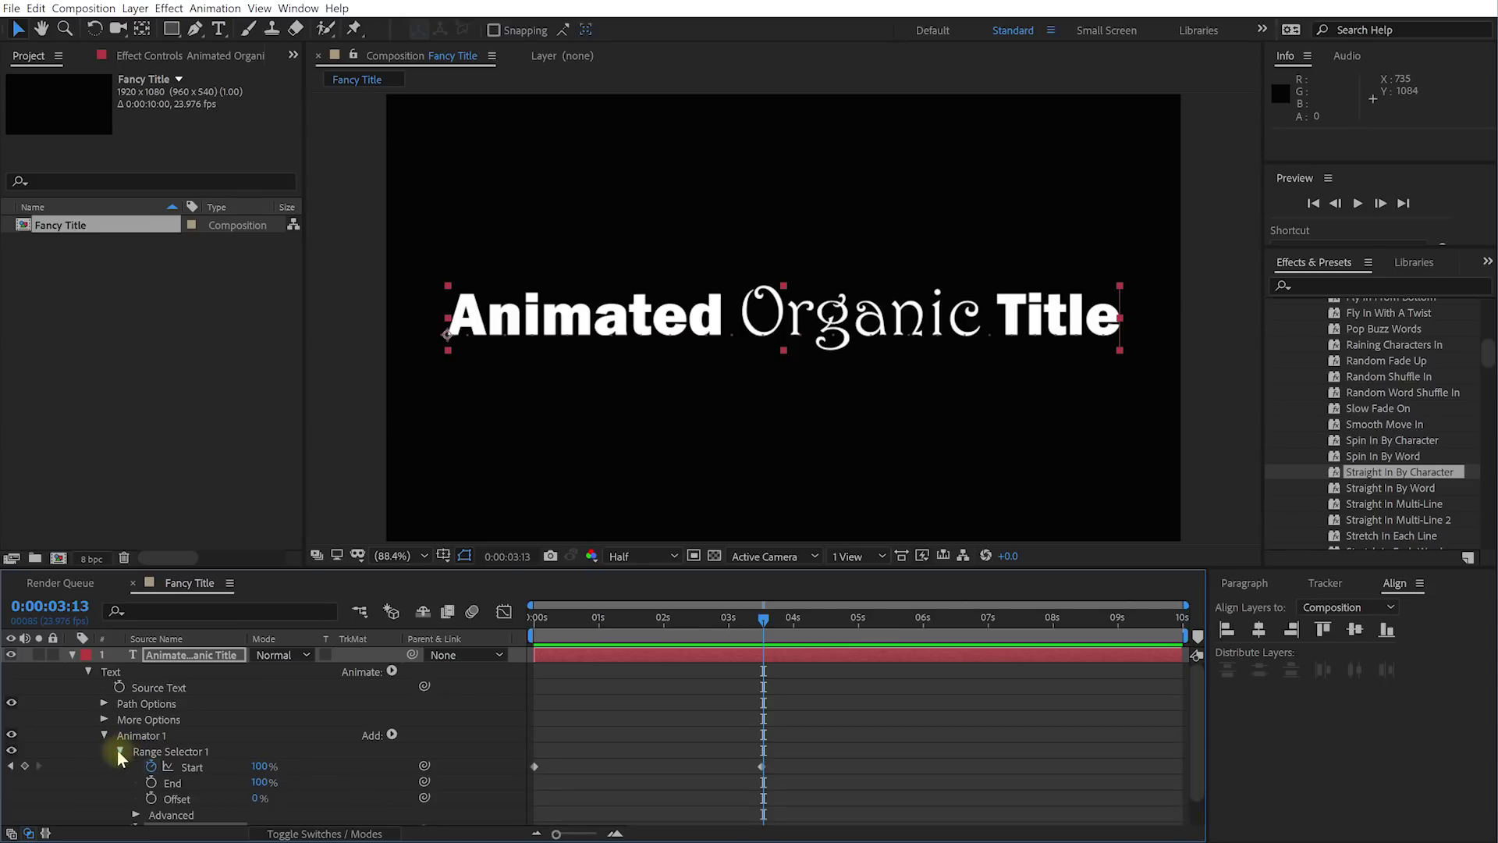
pyautogui.click(535, 767)
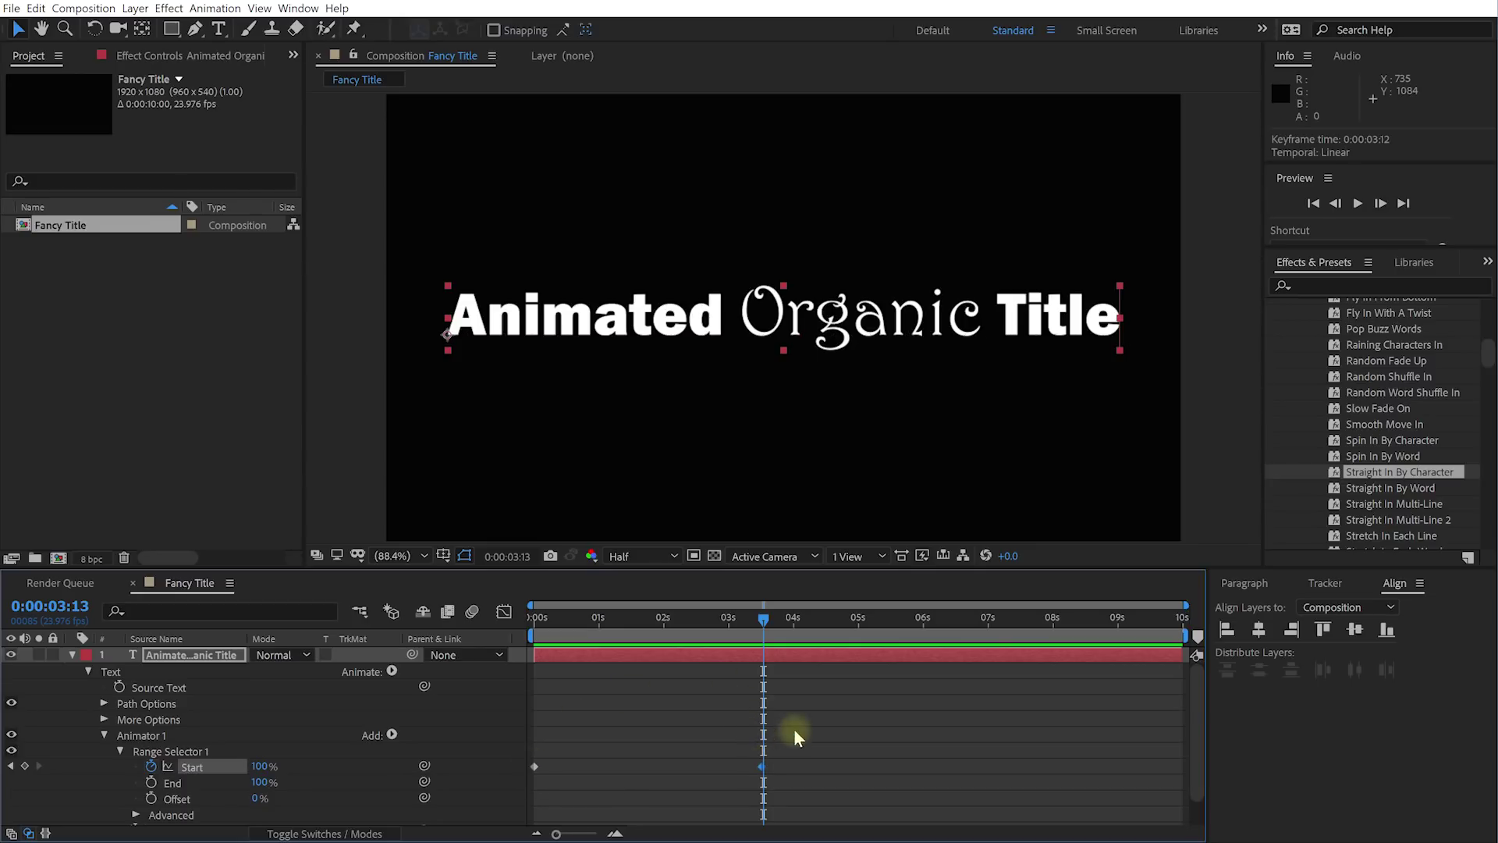
pyautogui.moveTo(761, 619); pyautogui.dragTo(699, 624)
pyautogui.moveTo(805, 738)
pyautogui.mouseDown()
pyautogui.moveTo(725, 783)
pyautogui.moveTo(595, 765)
pyautogui.mouseUp()
pyautogui.moveTo(615, 620); pyautogui.dragTo(573, 626)
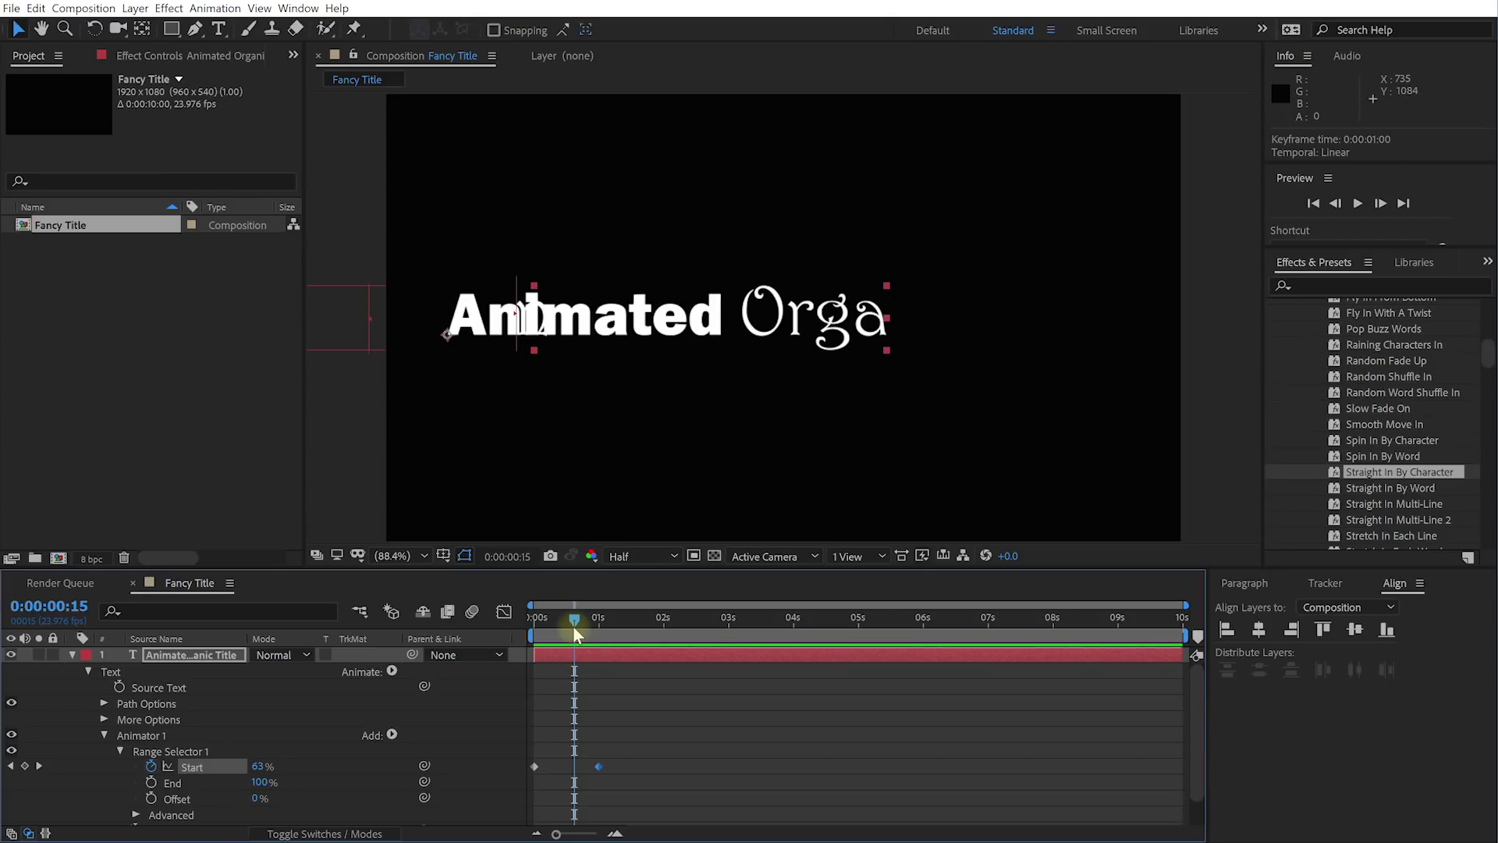
# Step: Enable motion blur for both the composition and the title layer
pyautogui.click(471, 612)
pyautogui.click(207, 654)
pyautogui.press('F4')
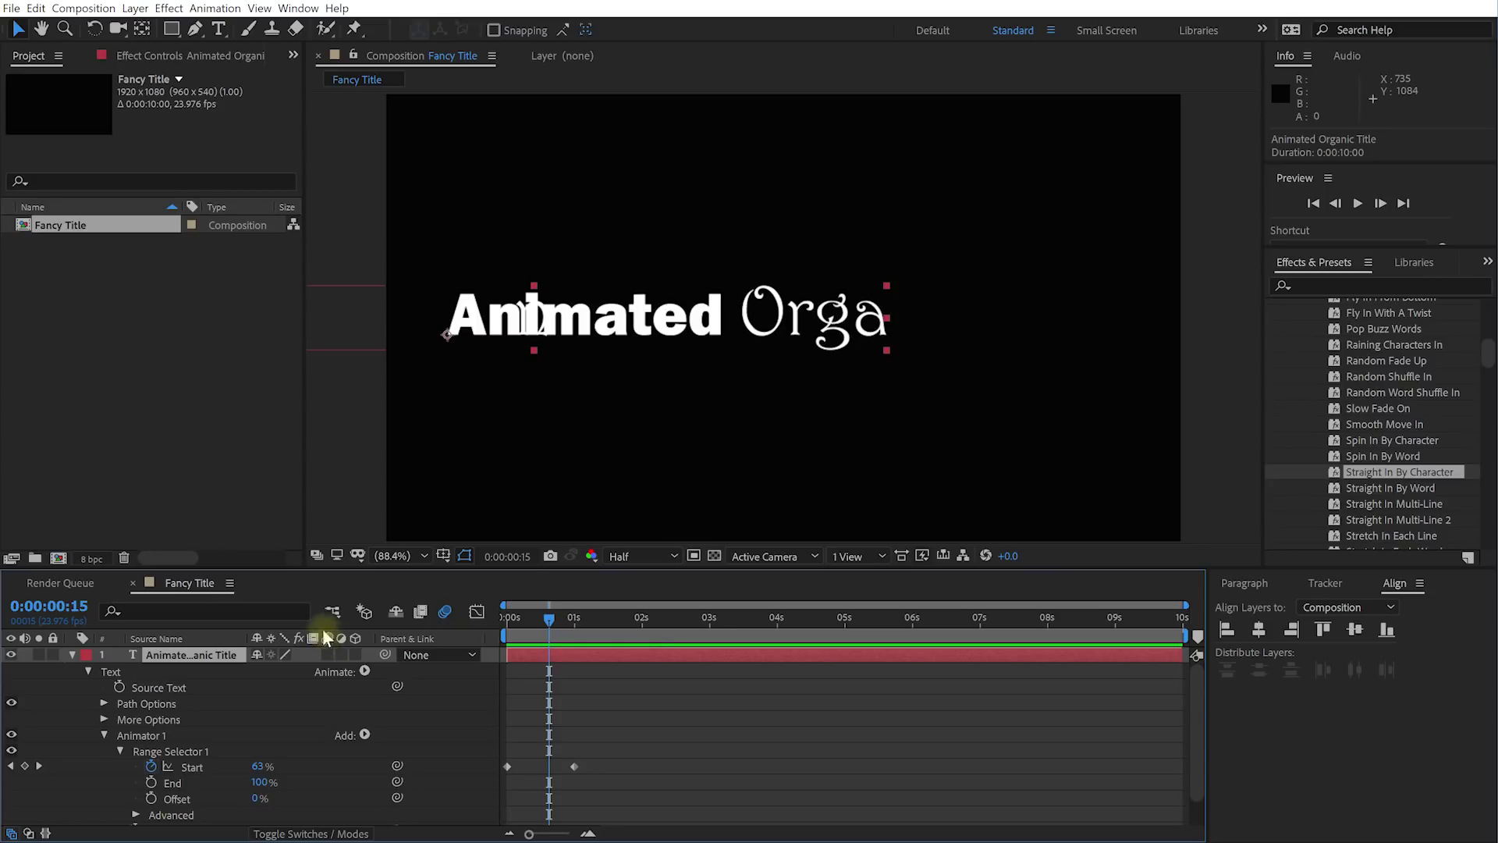
pyautogui.click(327, 655)
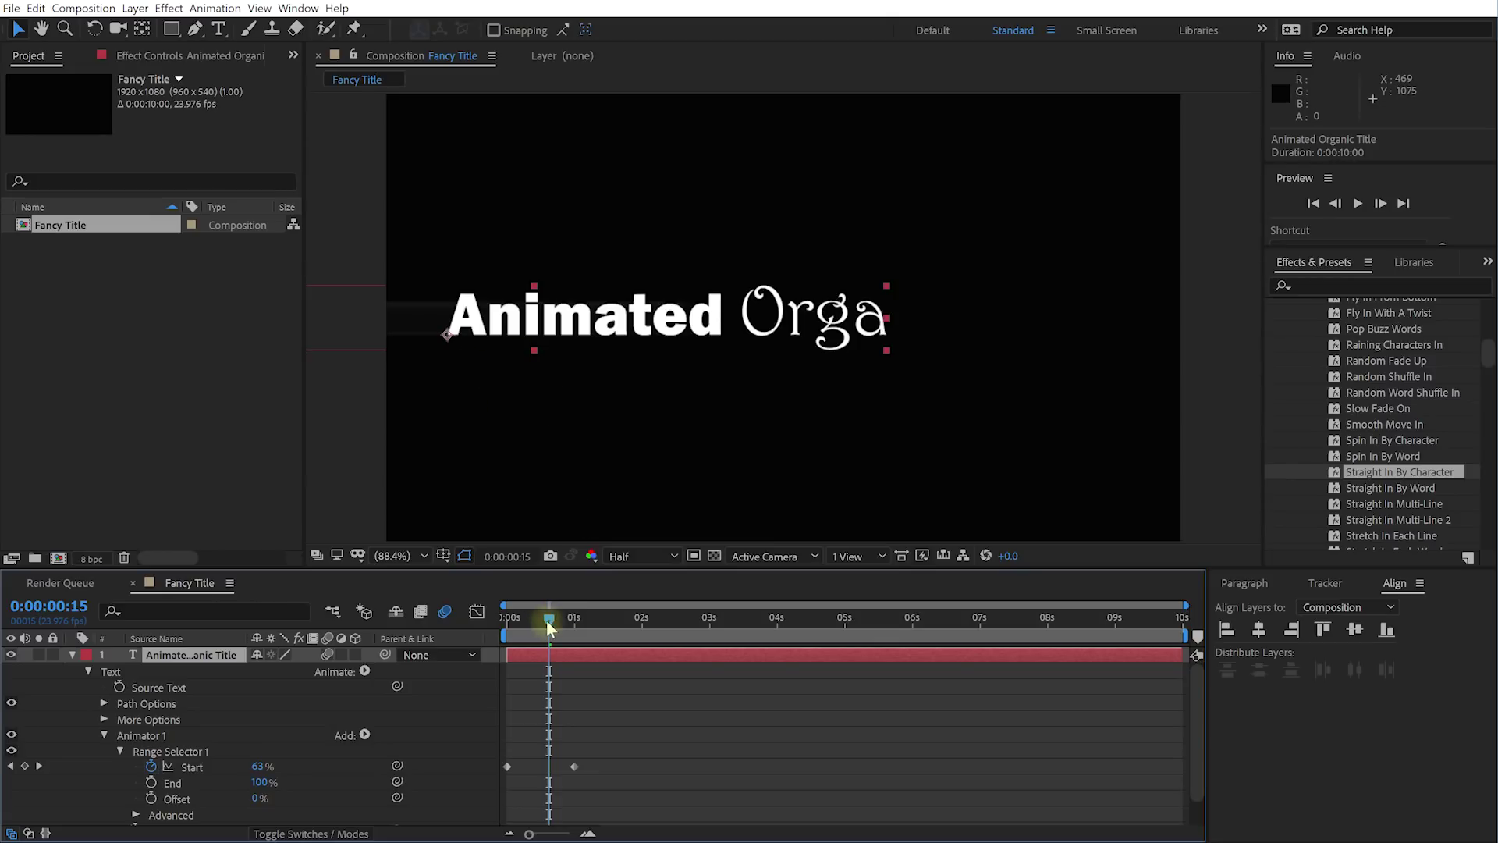
# Step: Apply Easy Ease to both Start keyframes and preview the animation from the beginning
pyautogui.moveTo(549, 622); pyautogui.dragTo(433, 678)
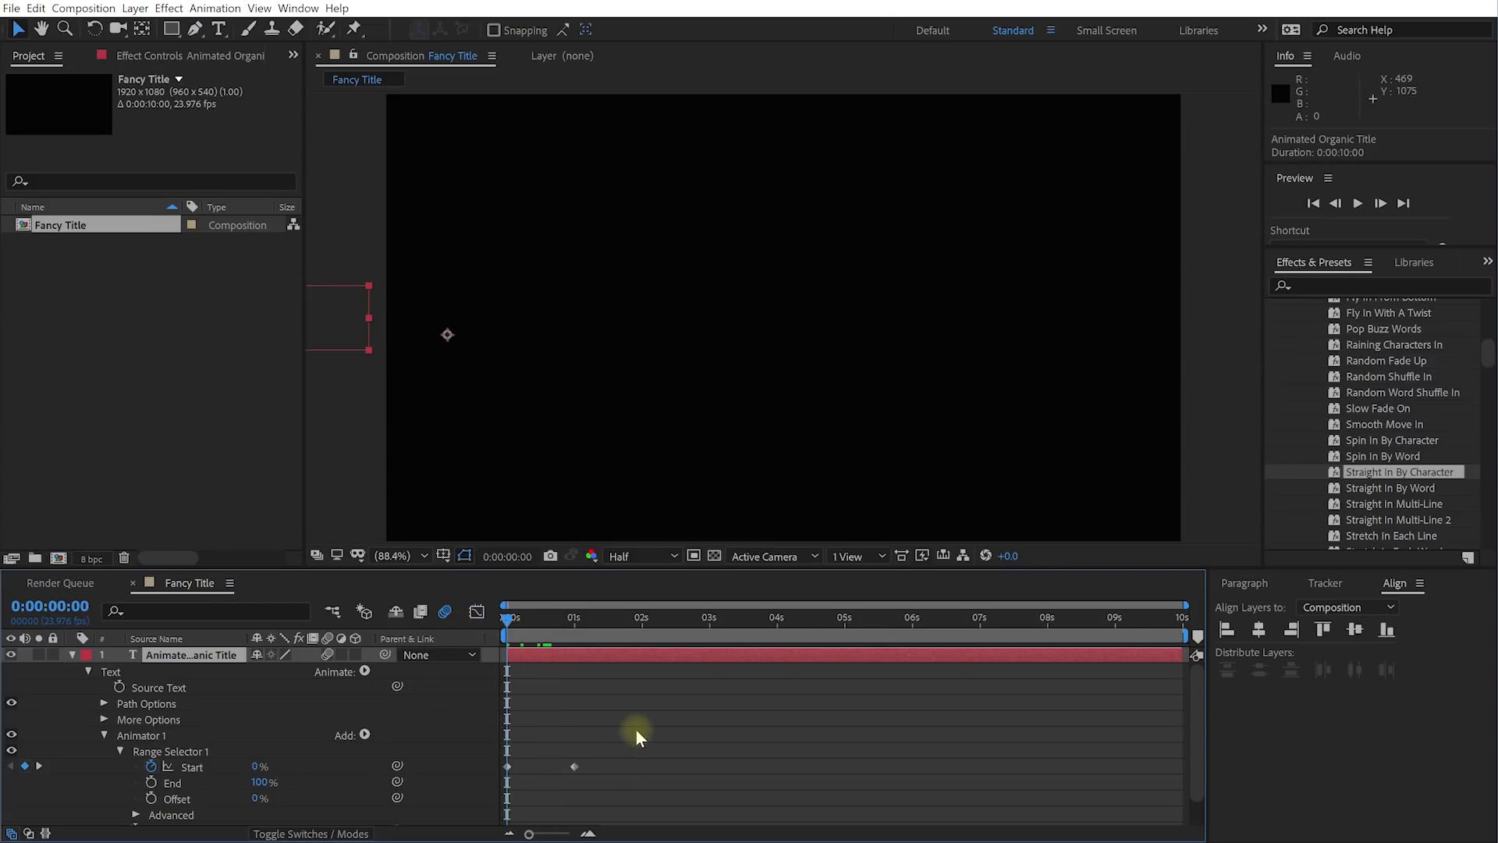
pyautogui.moveTo(658, 724); pyautogui.dragTo(499, 796)
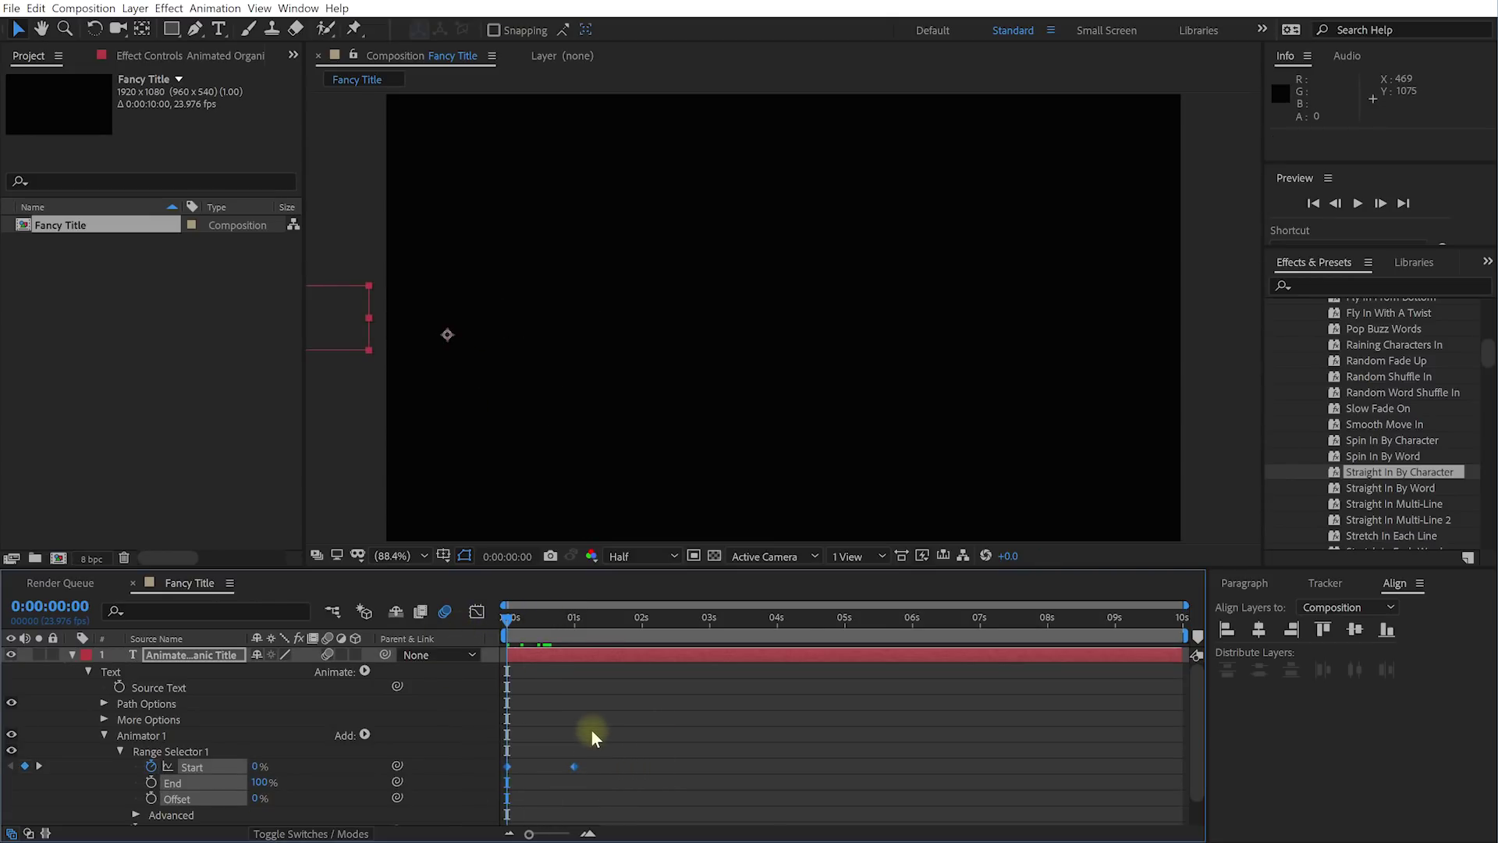
pyautogui.press('F9')
pyautogui.press('space')
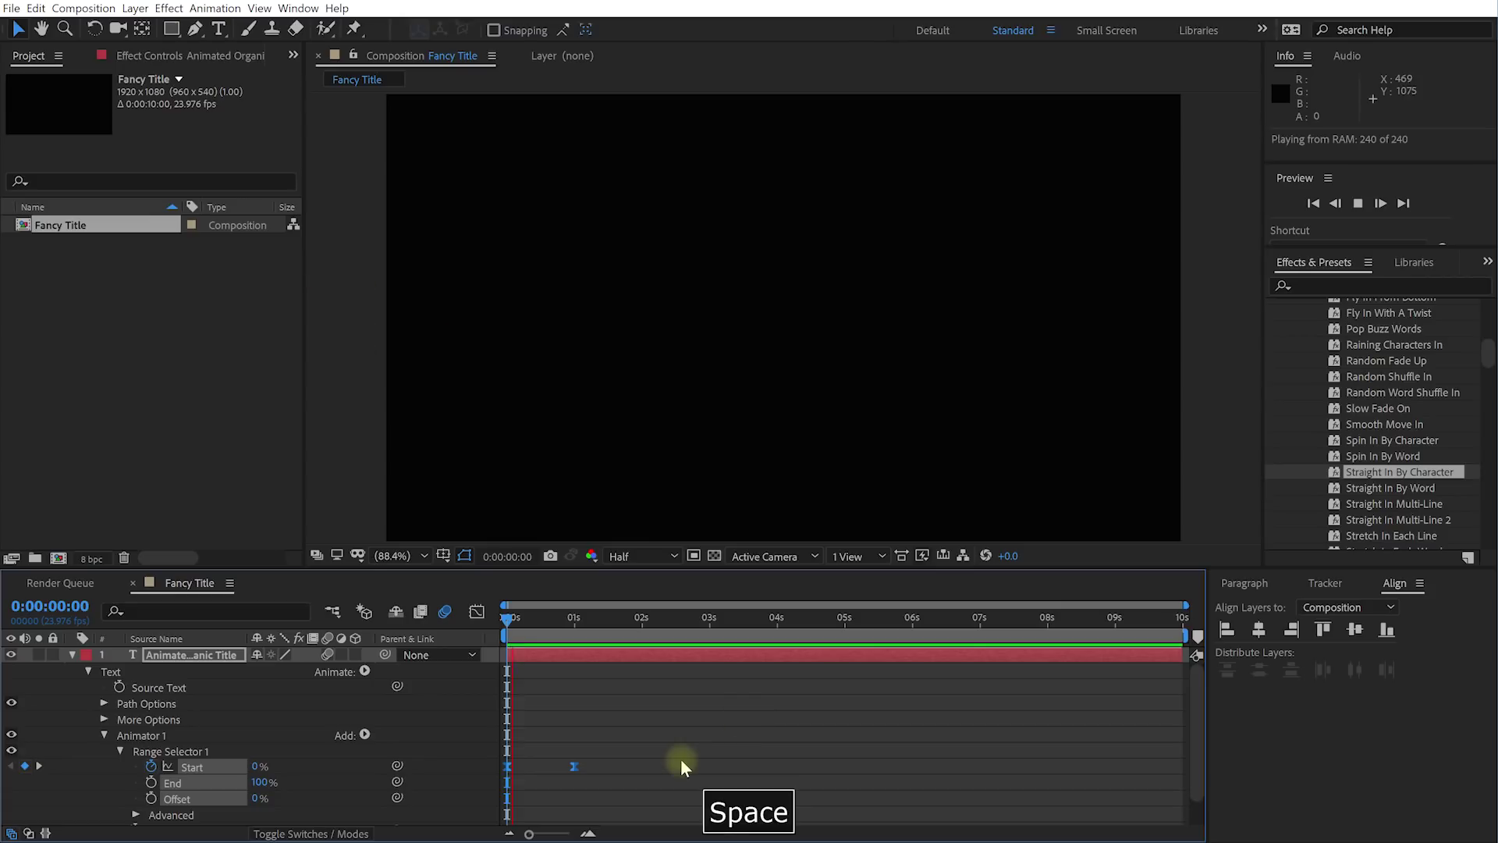
pyautogui.press('space')
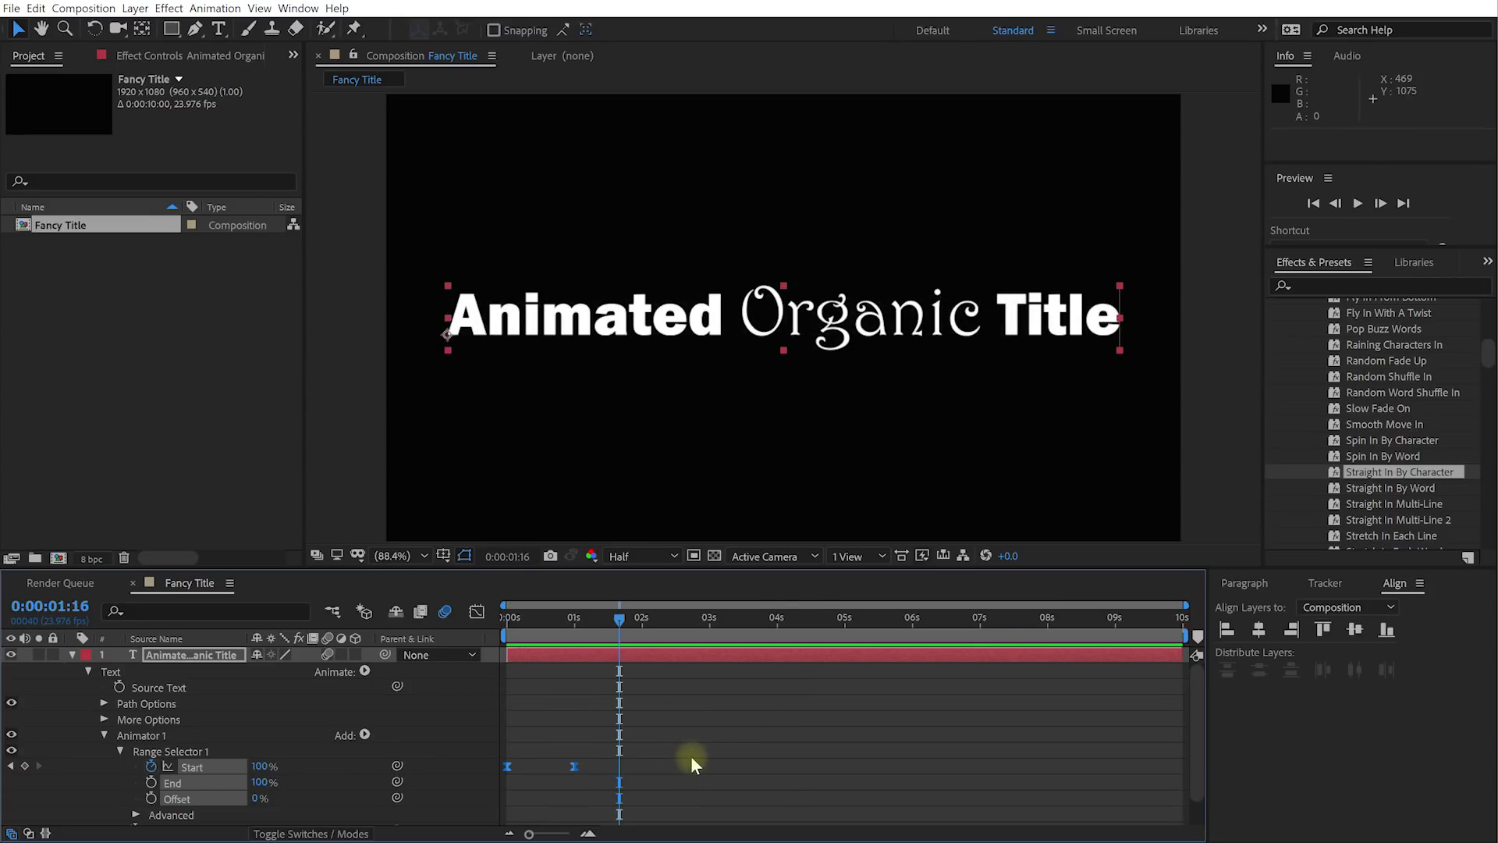
# Step: Collapse the title layer's properties and duplicate the layer
pyautogui.click(72, 656)
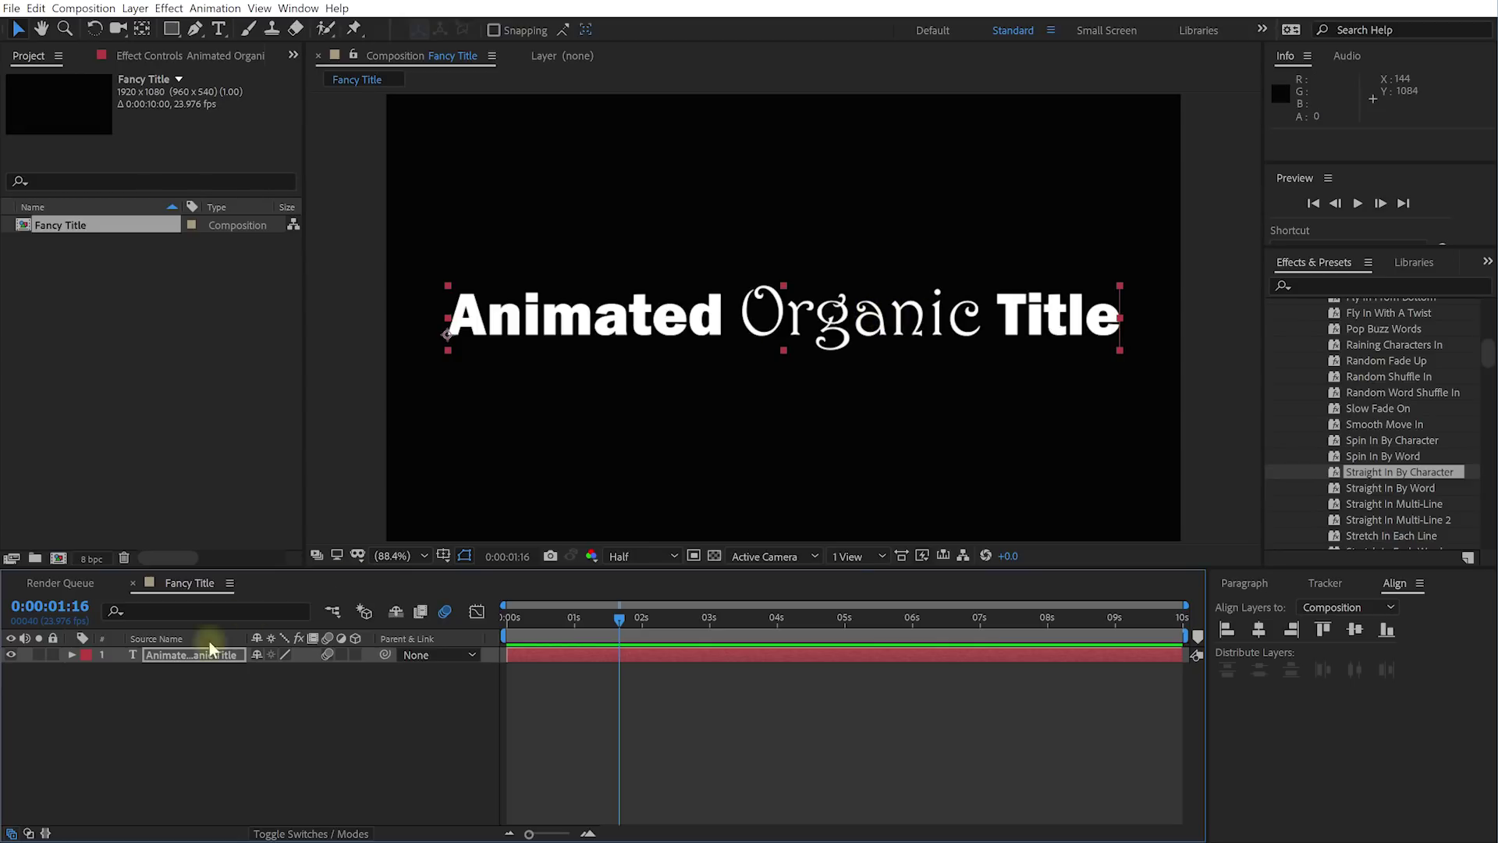
pyautogui.click(171, 657)
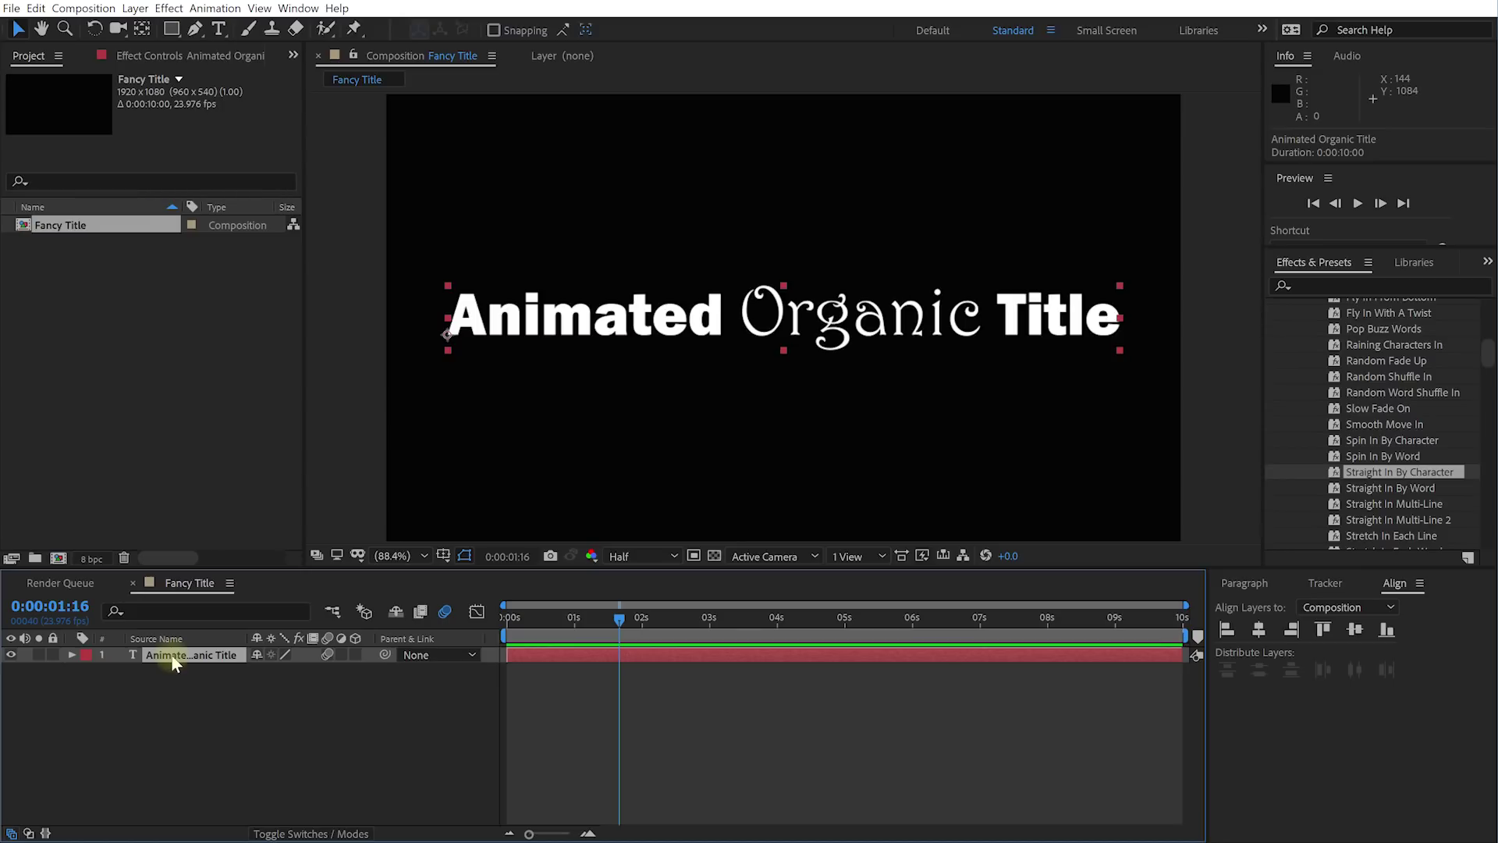
pyautogui.hotkey('ctrl', 'd')
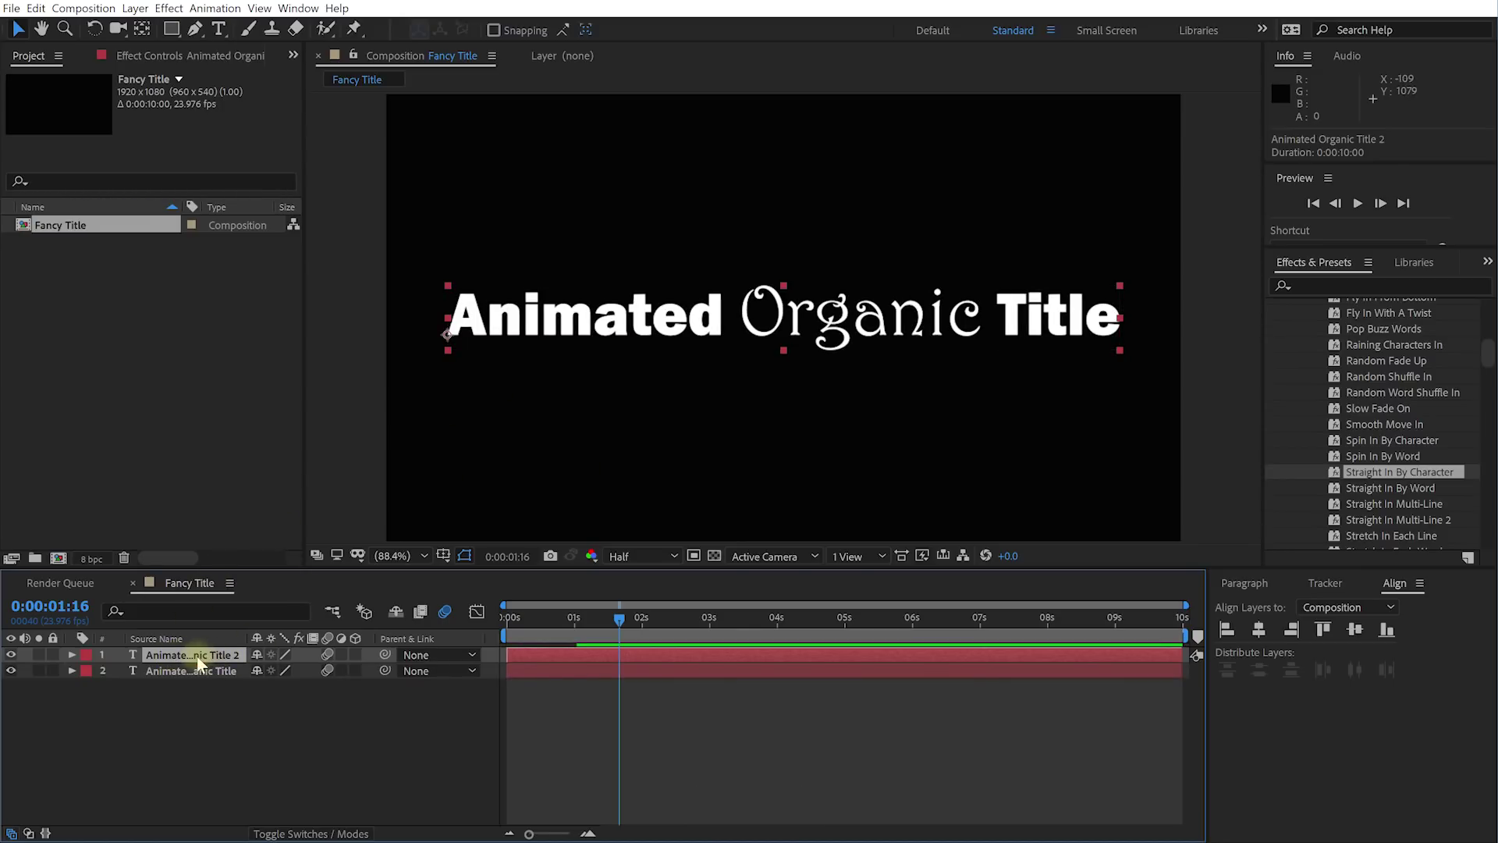
# Step: Reduce the duplicate layer's text to "Organic" and position it exactly over that word in the original title
pyautogui.doubleClick(708, 326)
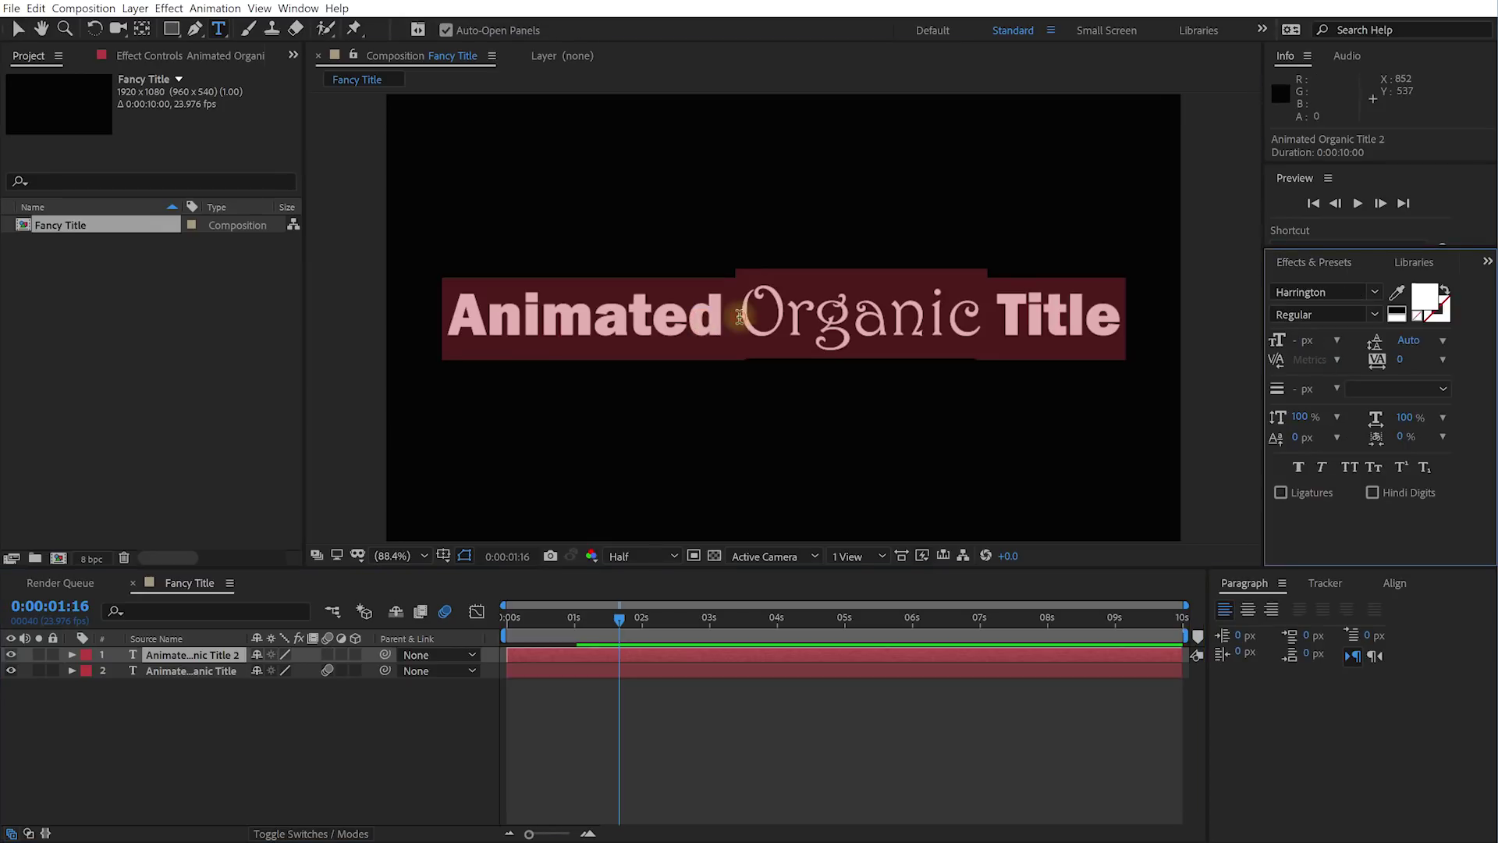
pyautogui.click(742, 320)
pyautogui.hotkey('shift', 'Home')
pyautogui.press('Delete')
pyautogui.hotkey('ctrl', 'Right')
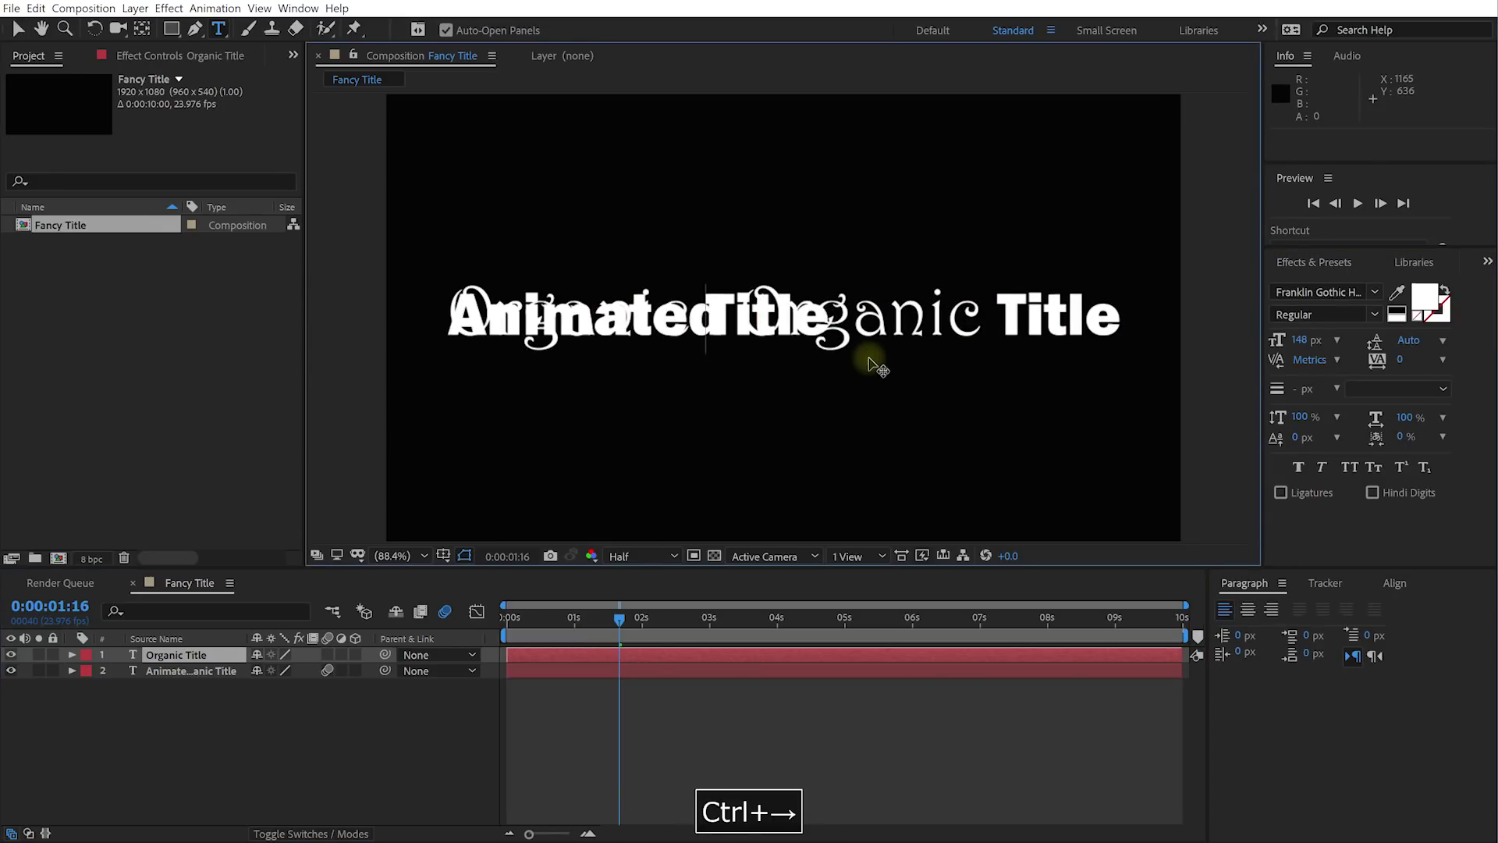
pyautogui.hotkey('ctrl', 'shift', 'Right')
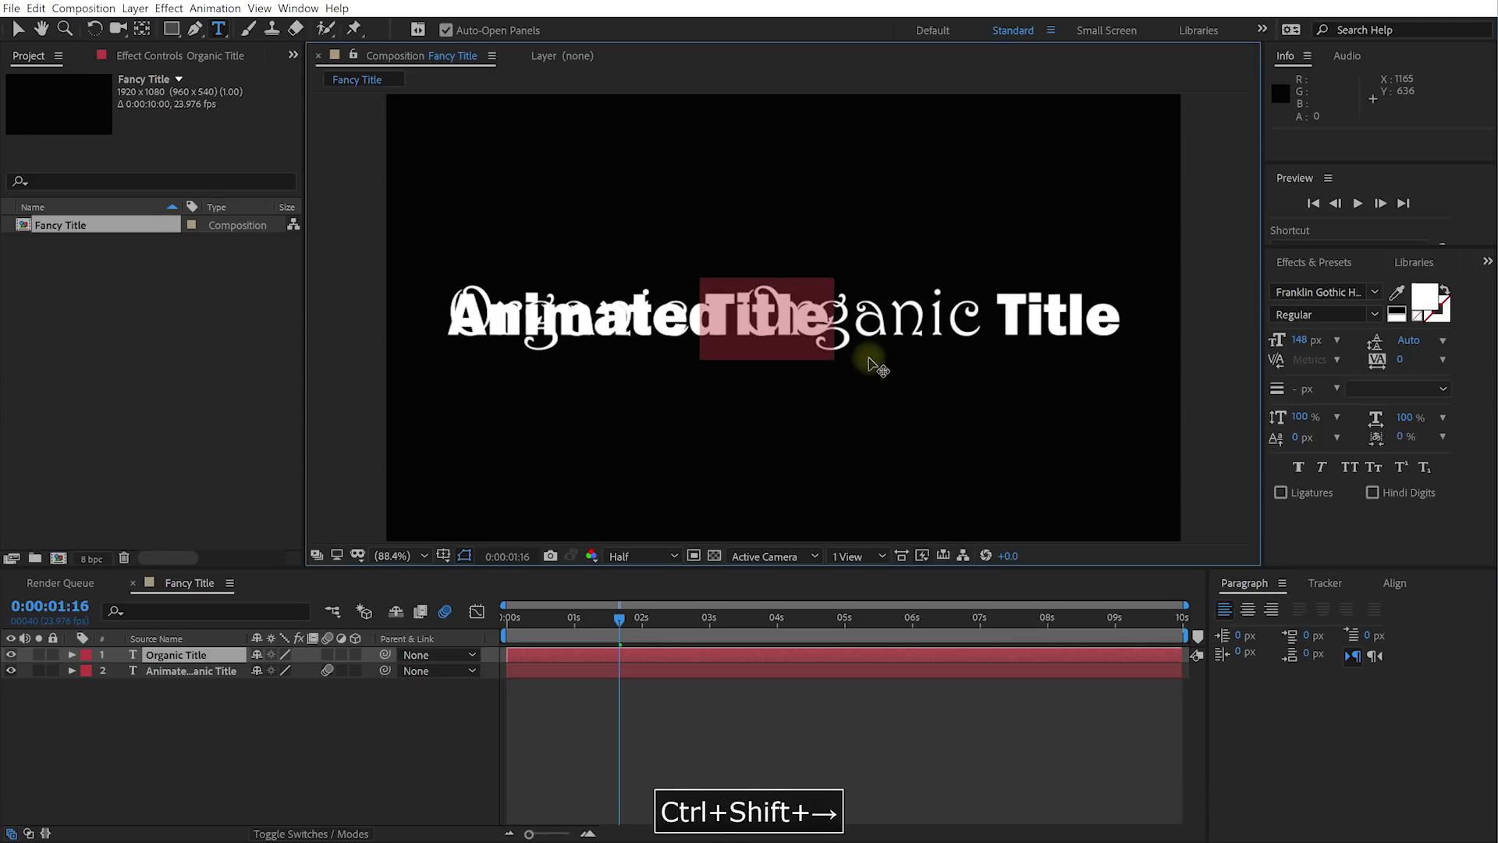
pyautogui.press('Delete')
pyautogui.press('Escape')
pyautogui.moveTo(575, 320); pyautogui.dragTo(808, 314)
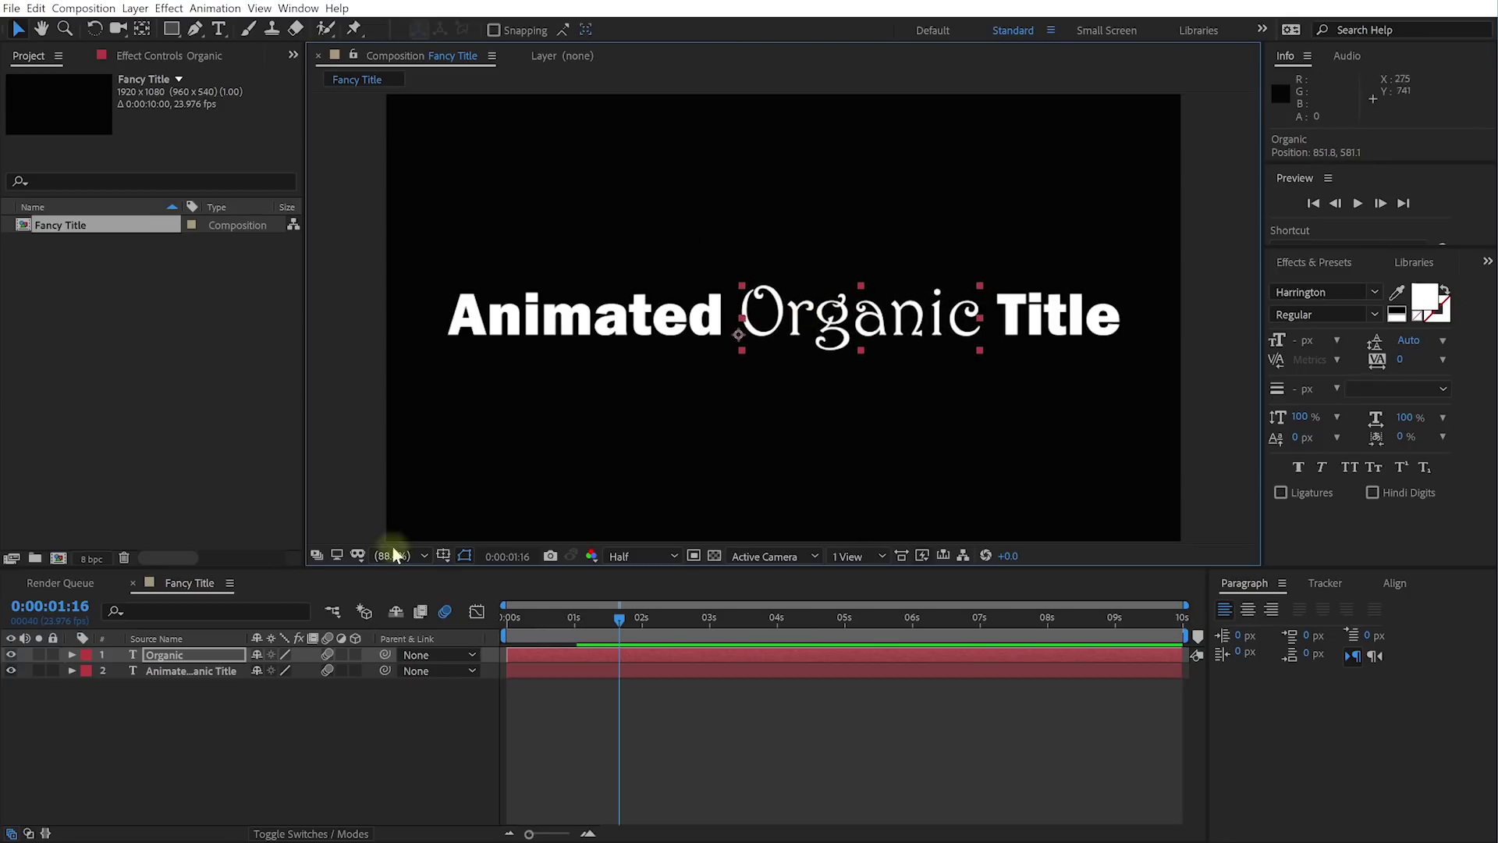
# Step: Replace "Organic" in the original title layer with a blank gap fitting the separate word, and nudge the layer to 145.0, 578.8
pyautogui.doubleClick(166, 673)
pyautogui.hotkey('ctrl', 'Left')
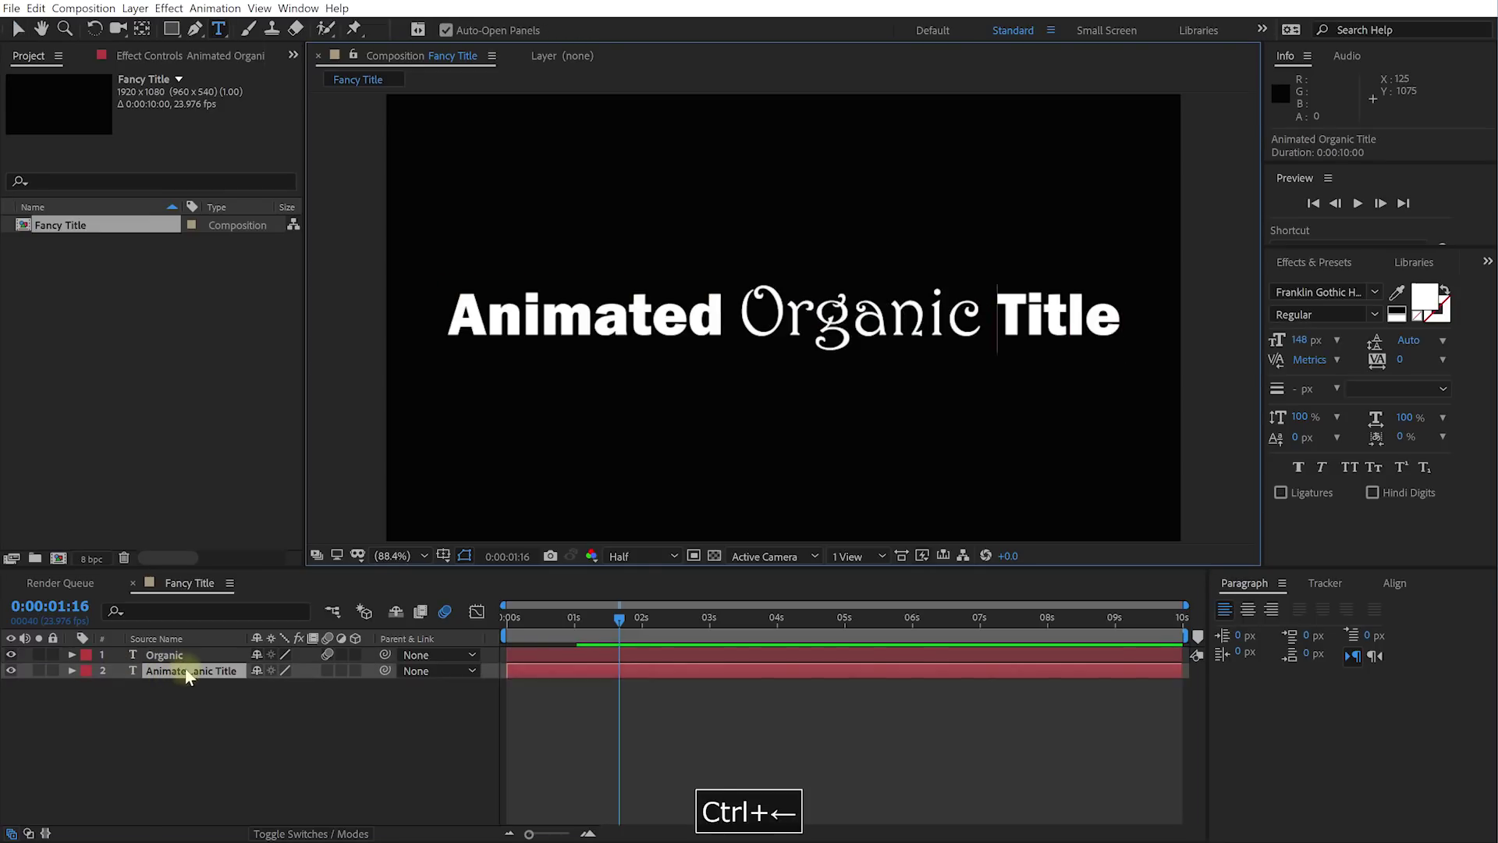
pyautogui.hotkey('ctrl', 'shift', 'Left')
pyautogui.press('BackSpace')
pyautogui.press('BackSpace')
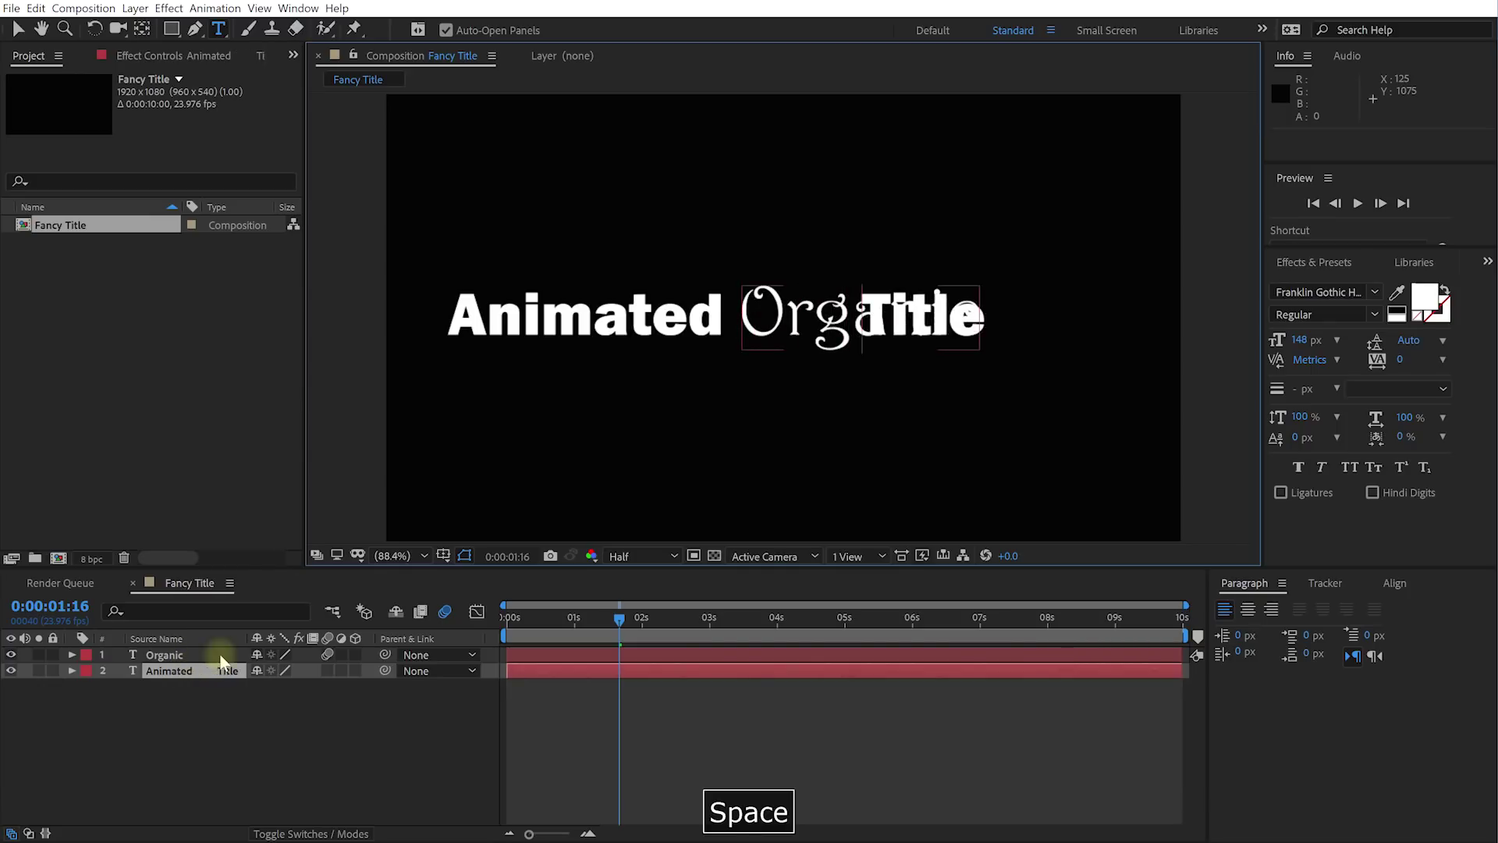
pyautogui.click(21, 33)
pyautogui.moveTo(673, 328); pyautogui.dragTo(671, 325)
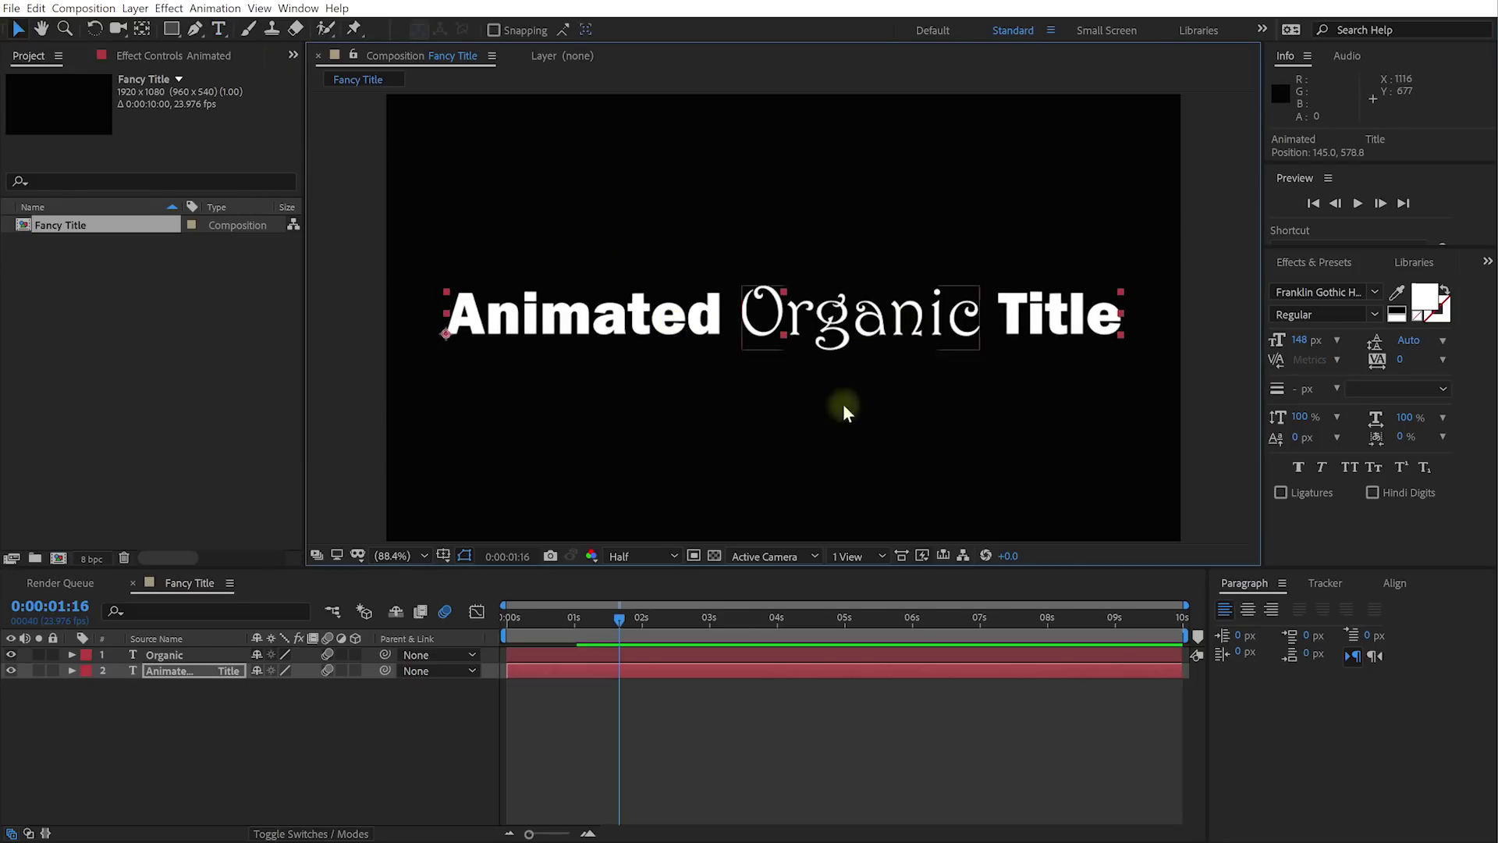
# Step: Enlarge the Organic layer's text to 177 px and move the layer to 839.4, 578.8 to centre it in the gap
pyautogui.click(872, 324)
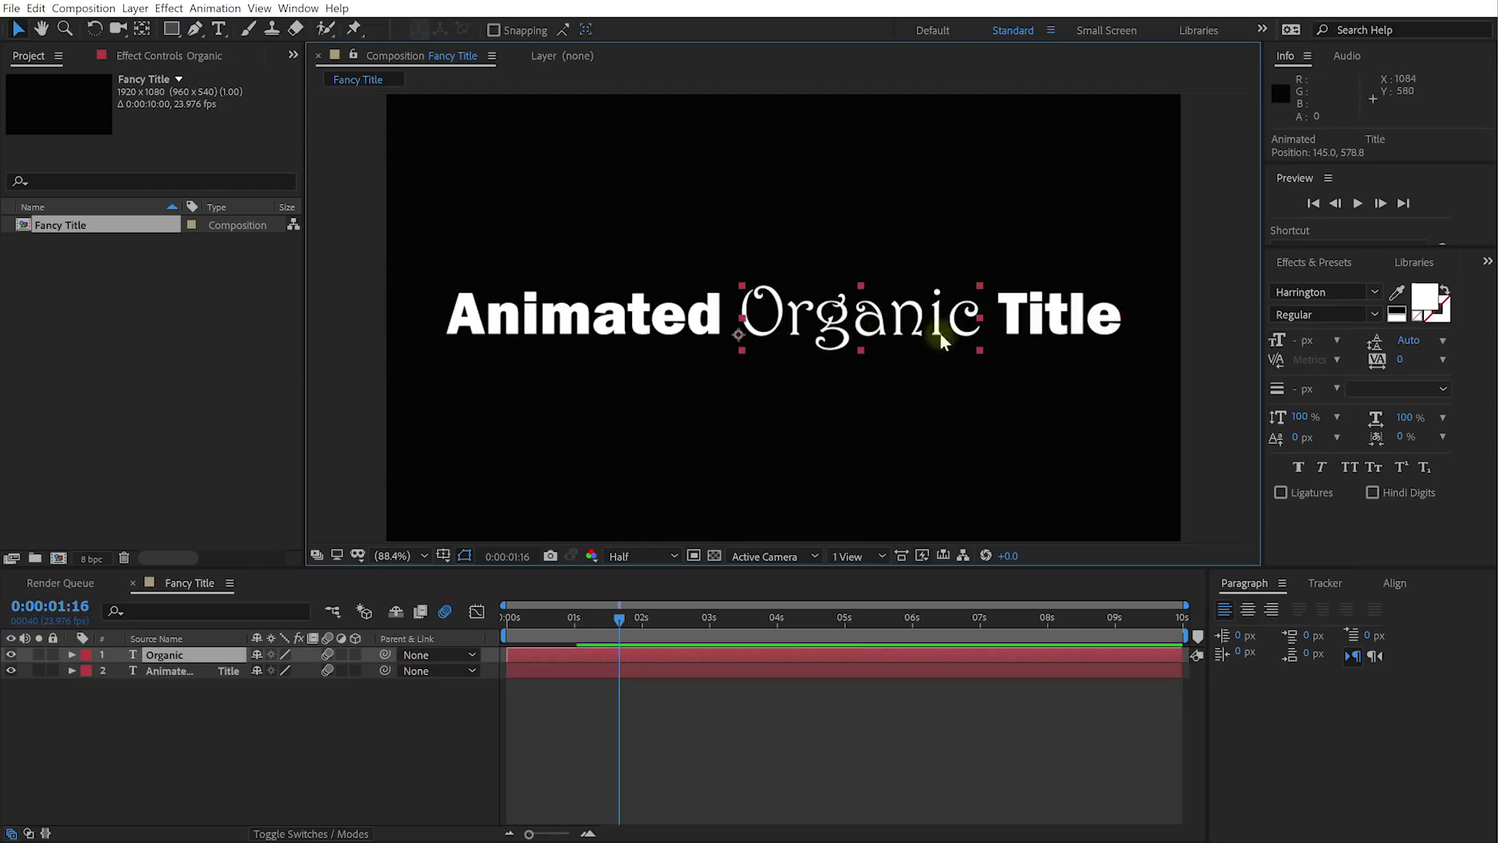
pyautogui.click(1303, 342)
pyautogui.moveTo(1303, 341); pyautogui.dragTo(1330, 346)
pyautogui.moveTo(878, 315); pyautogui.dragTo(871, 309)
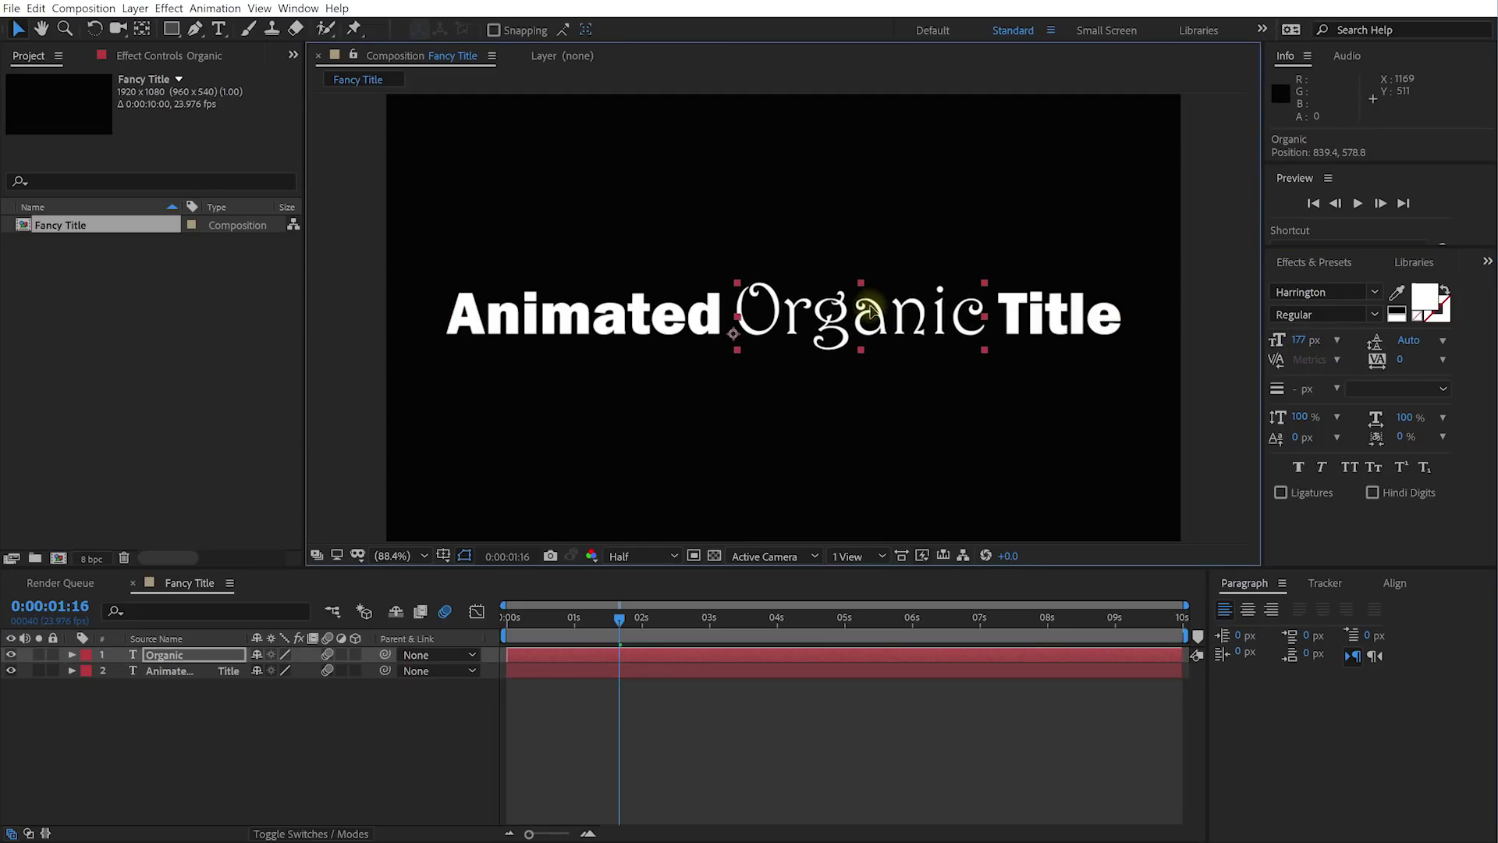
# Step: Change the fill colour of the word "Organic" to a bright blue with hue 205° and full saturation
pyautogui.click(1422, 301)
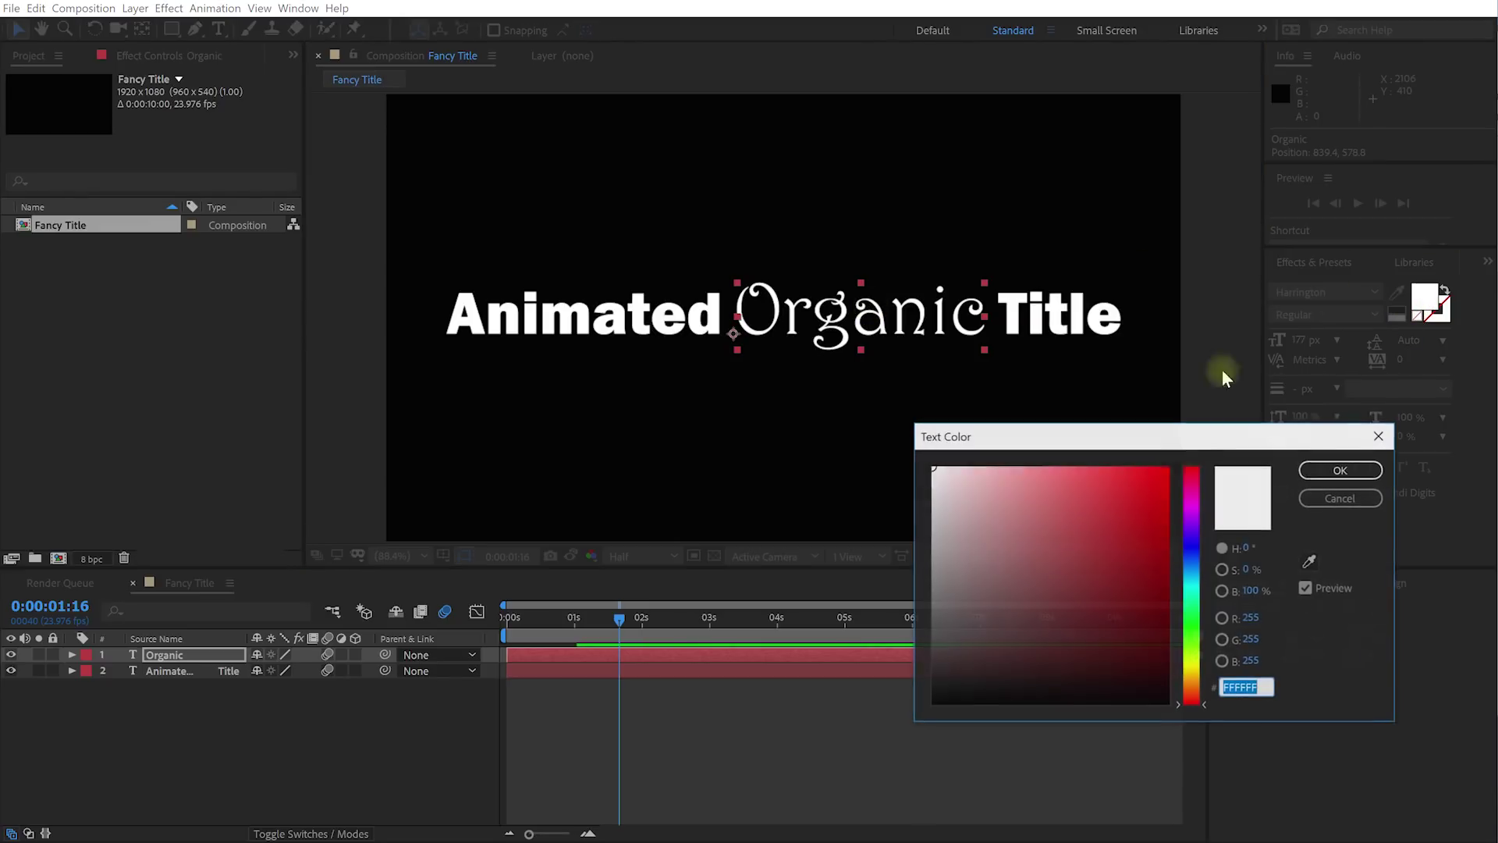
pyautogui.click(1192, 569)
pyautogui.click(1168, 467)
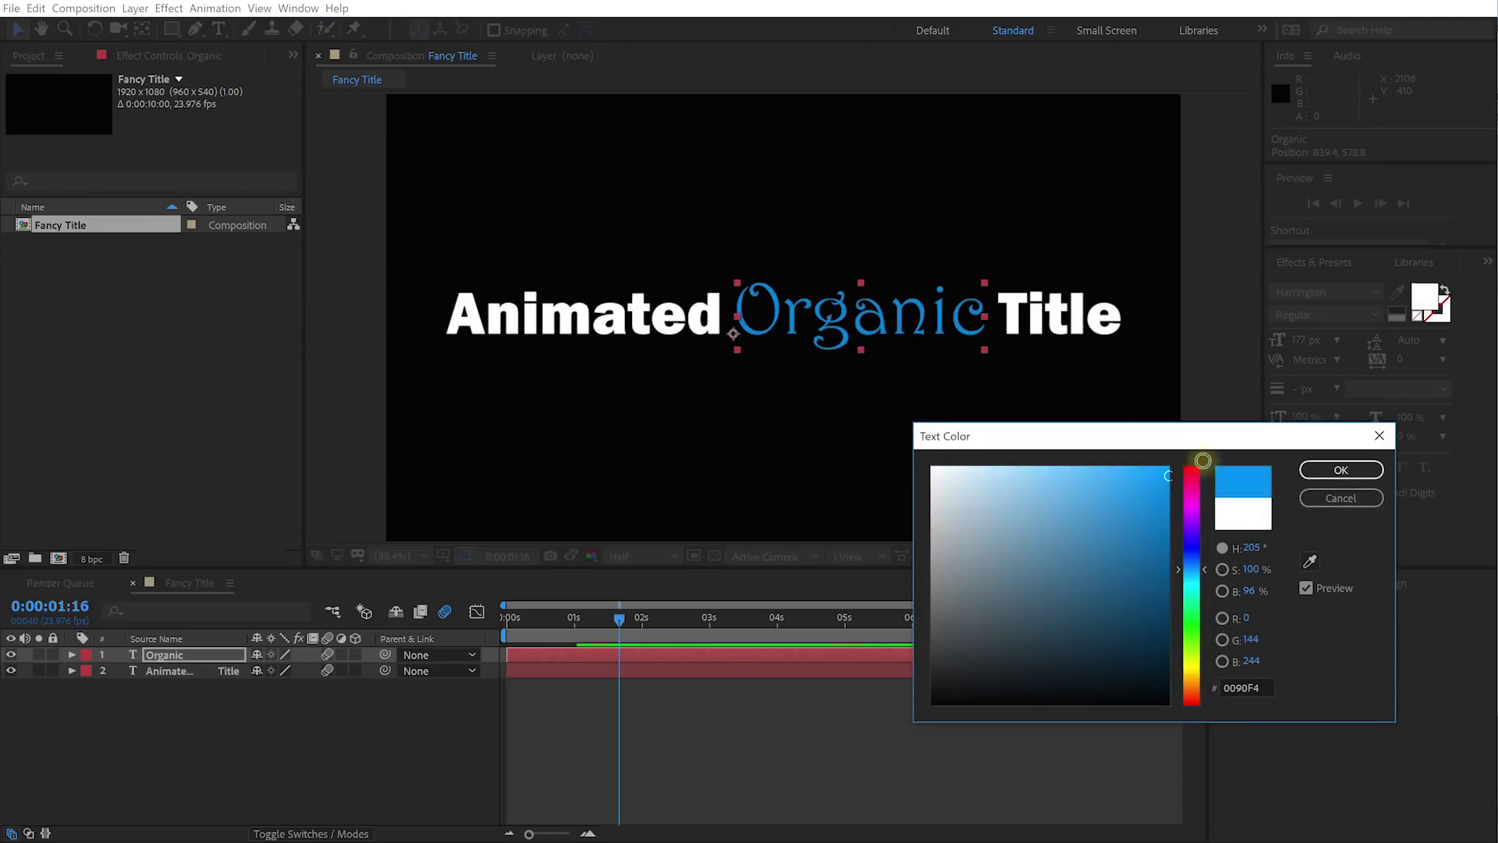
pyautogui.click(1319, 469)
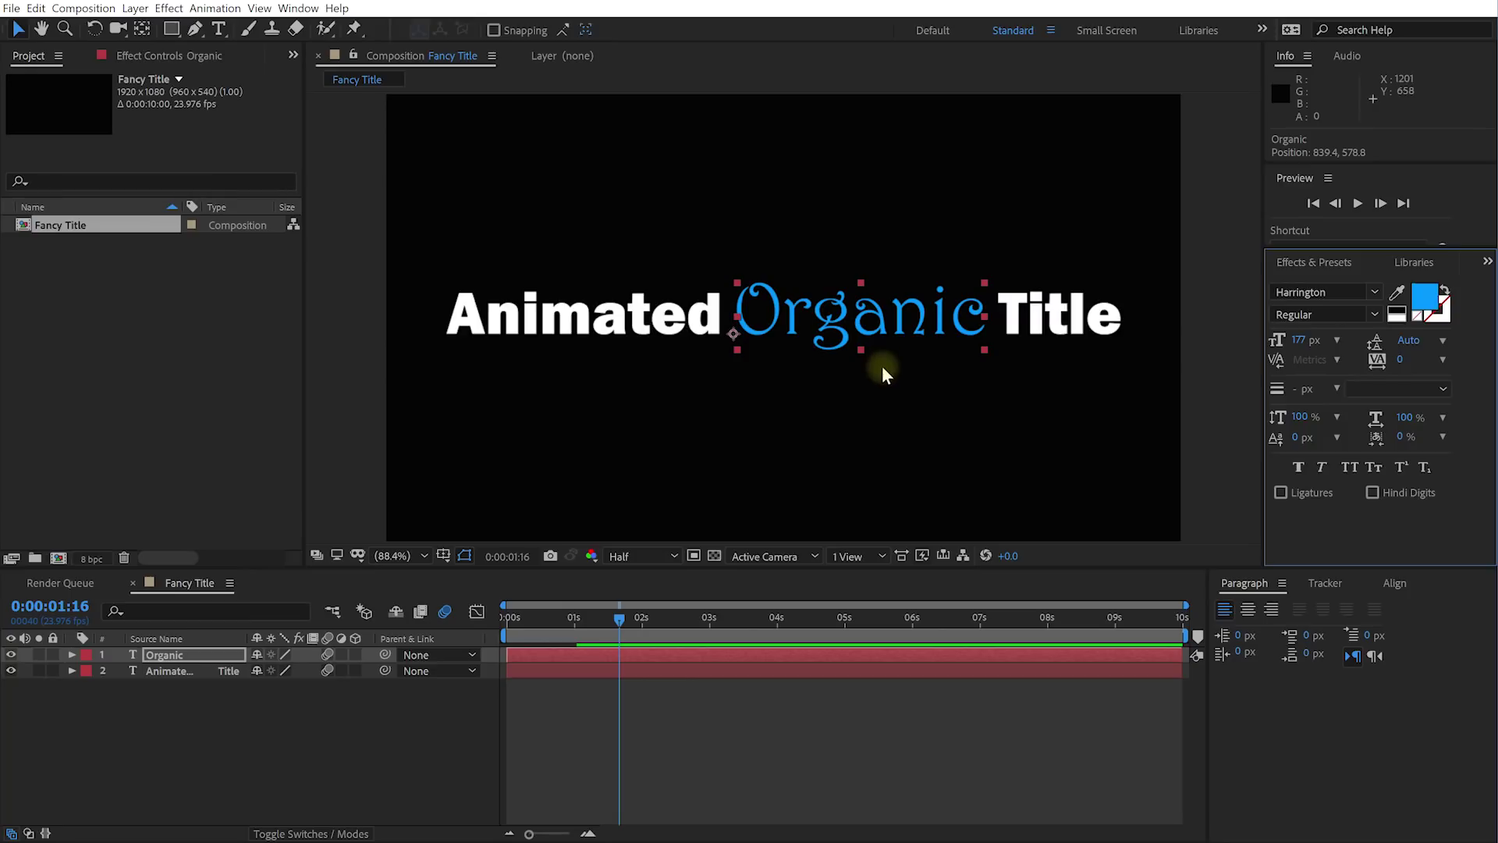
# Step: Remove the existing text animator from the Organic layer
pyautogui.click(70, 655)
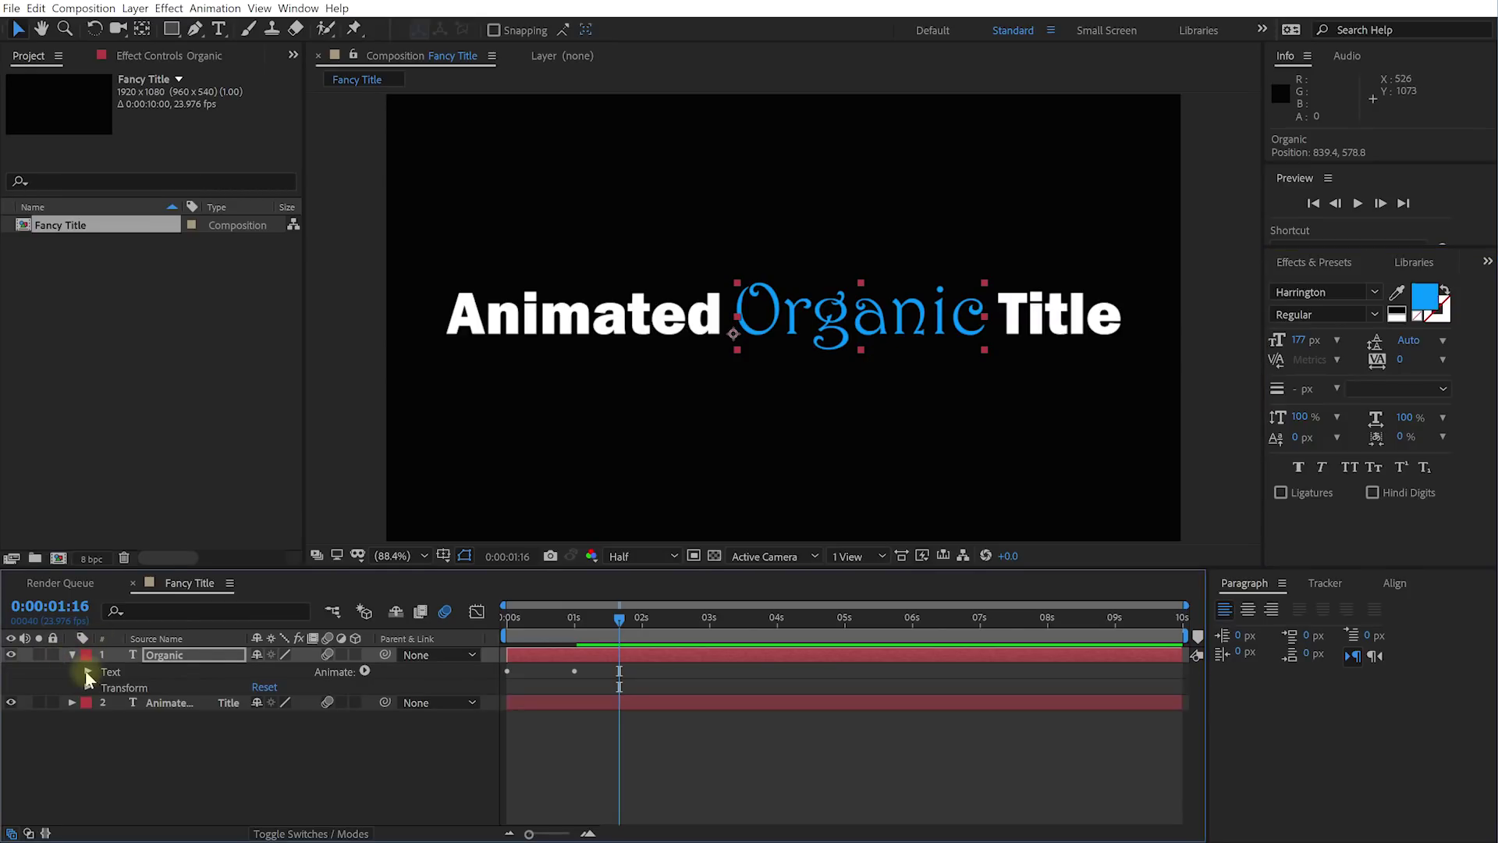
pyautogui.click(88, 673)
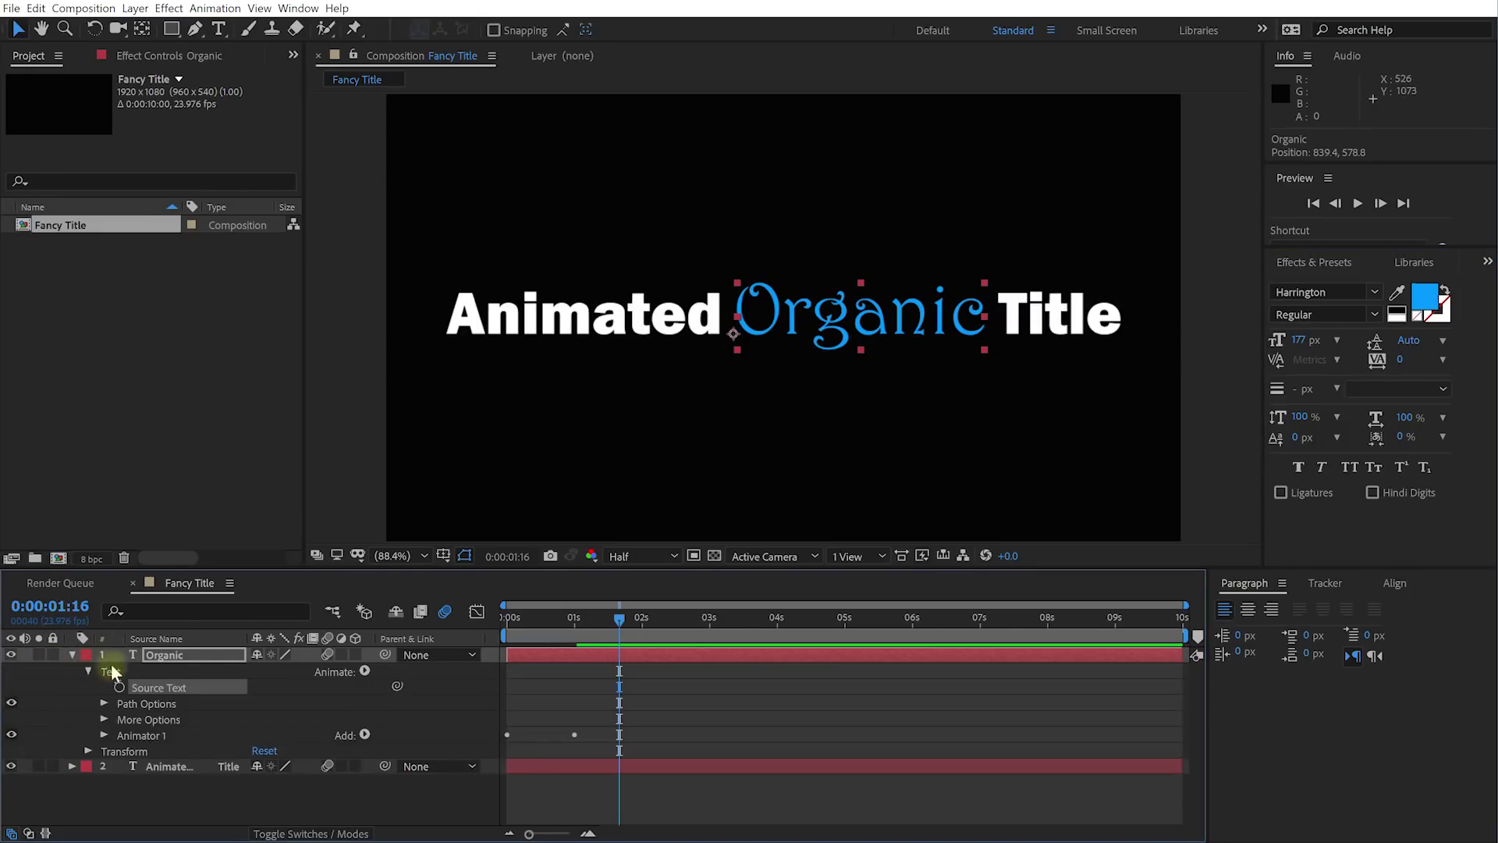
pyautogui.click(142, 738)
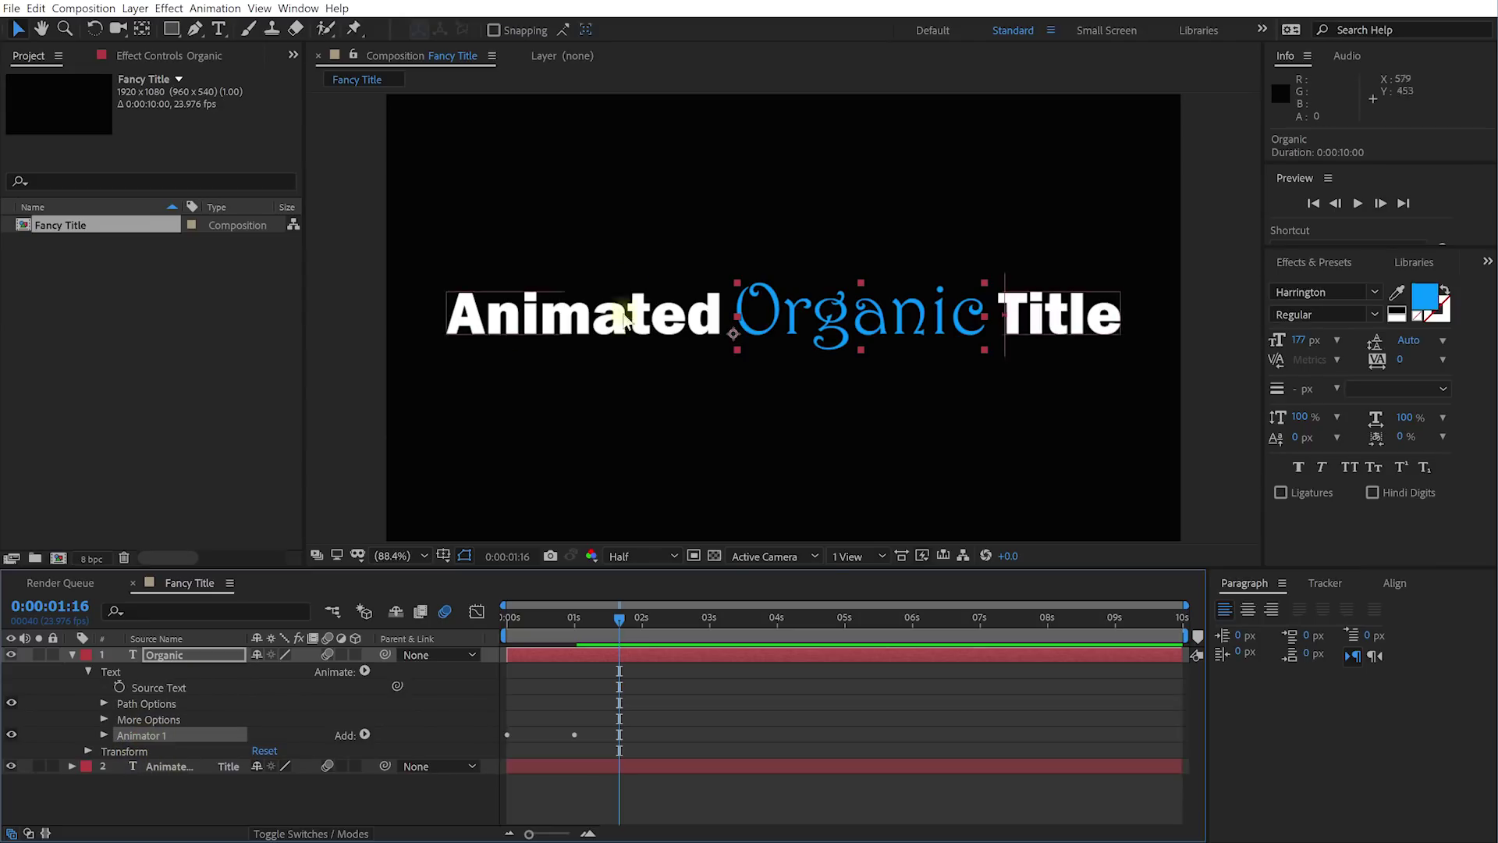
pyautogui.press('Delete')
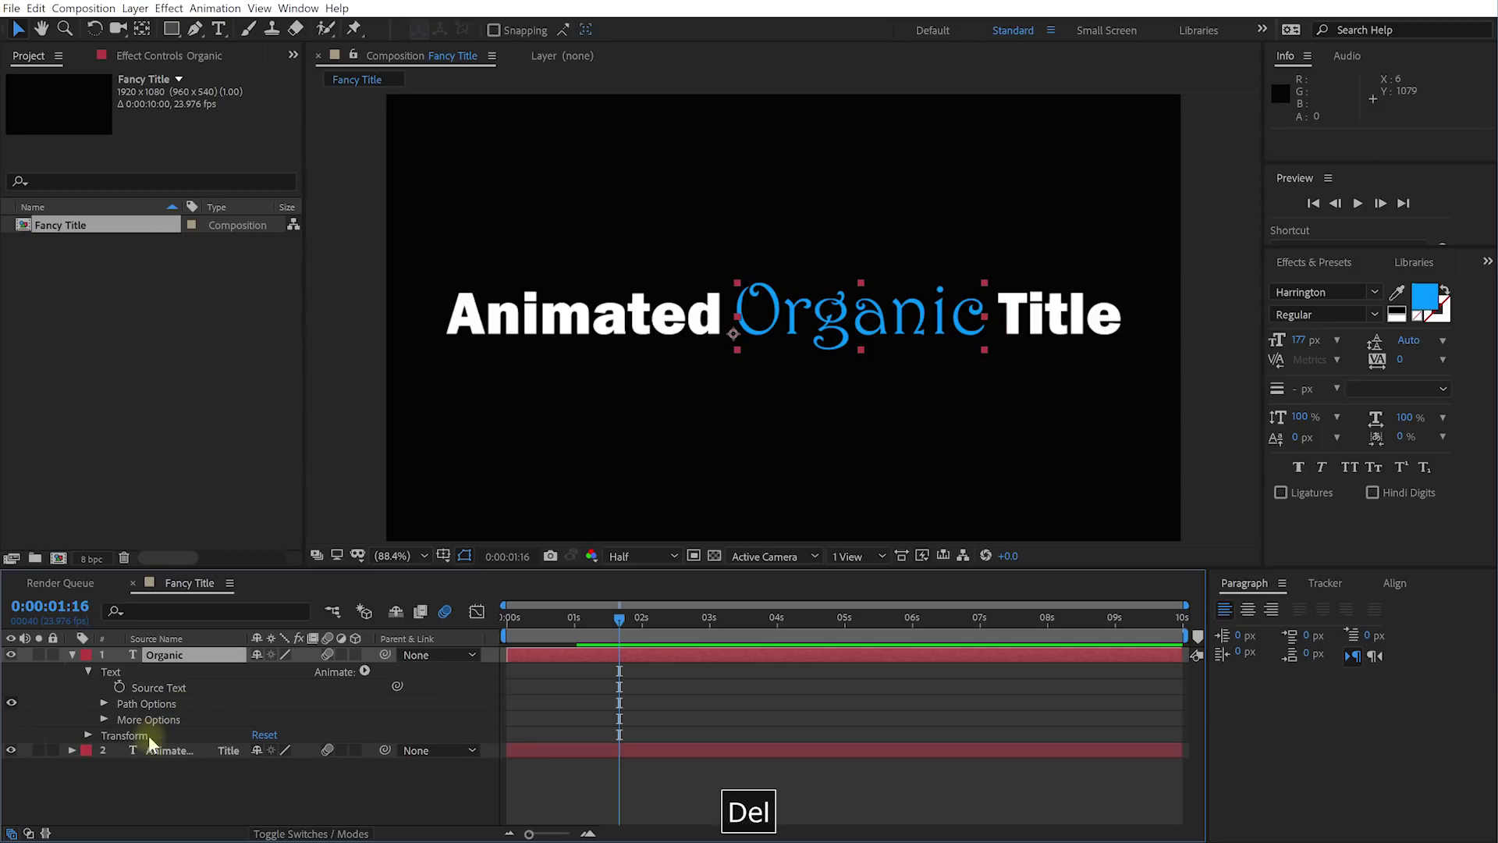
# Step: Apply the Bounce Diagonal preset from the Organic text presets to the Organic layer at 0:00:01:00 and scrub through the animation
pyautogui.moveTo(617, 618); pyautogui.dragTo(574, 634)
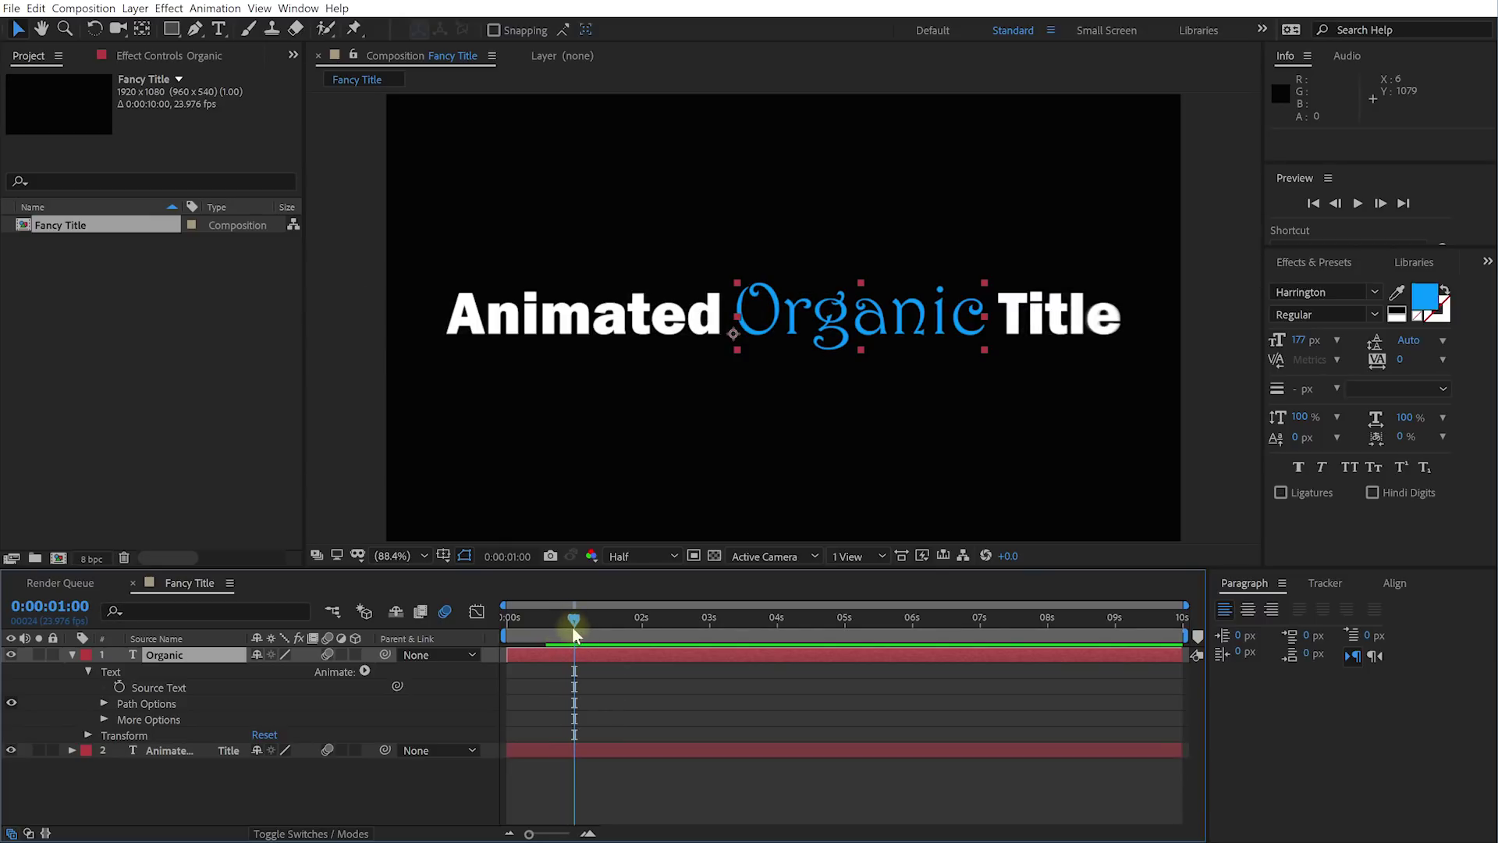
pyautogui.click(1311, 265)
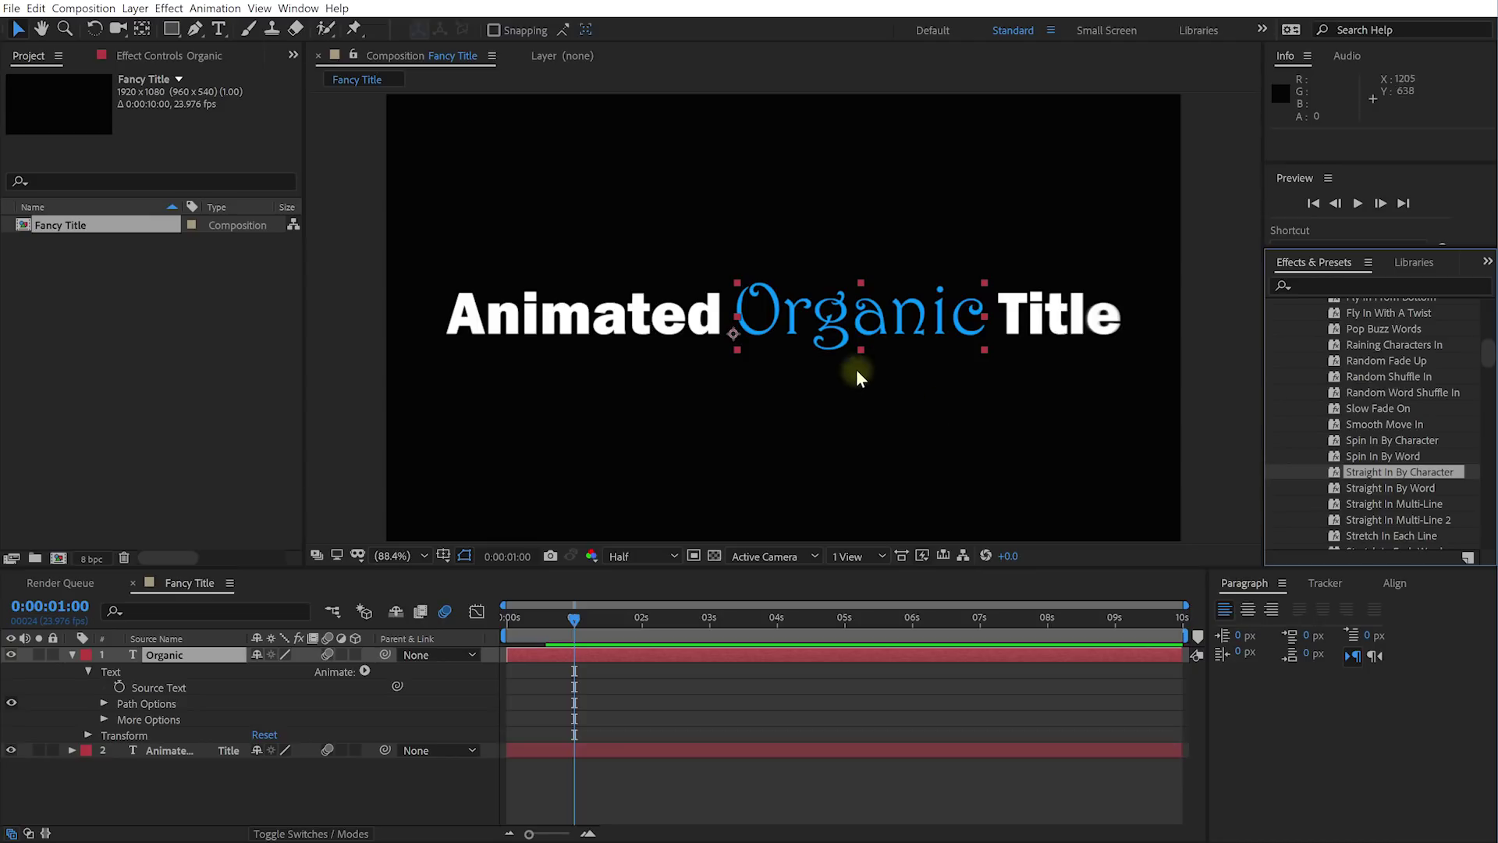
pyautogui.scroll(5, 1358, 421)
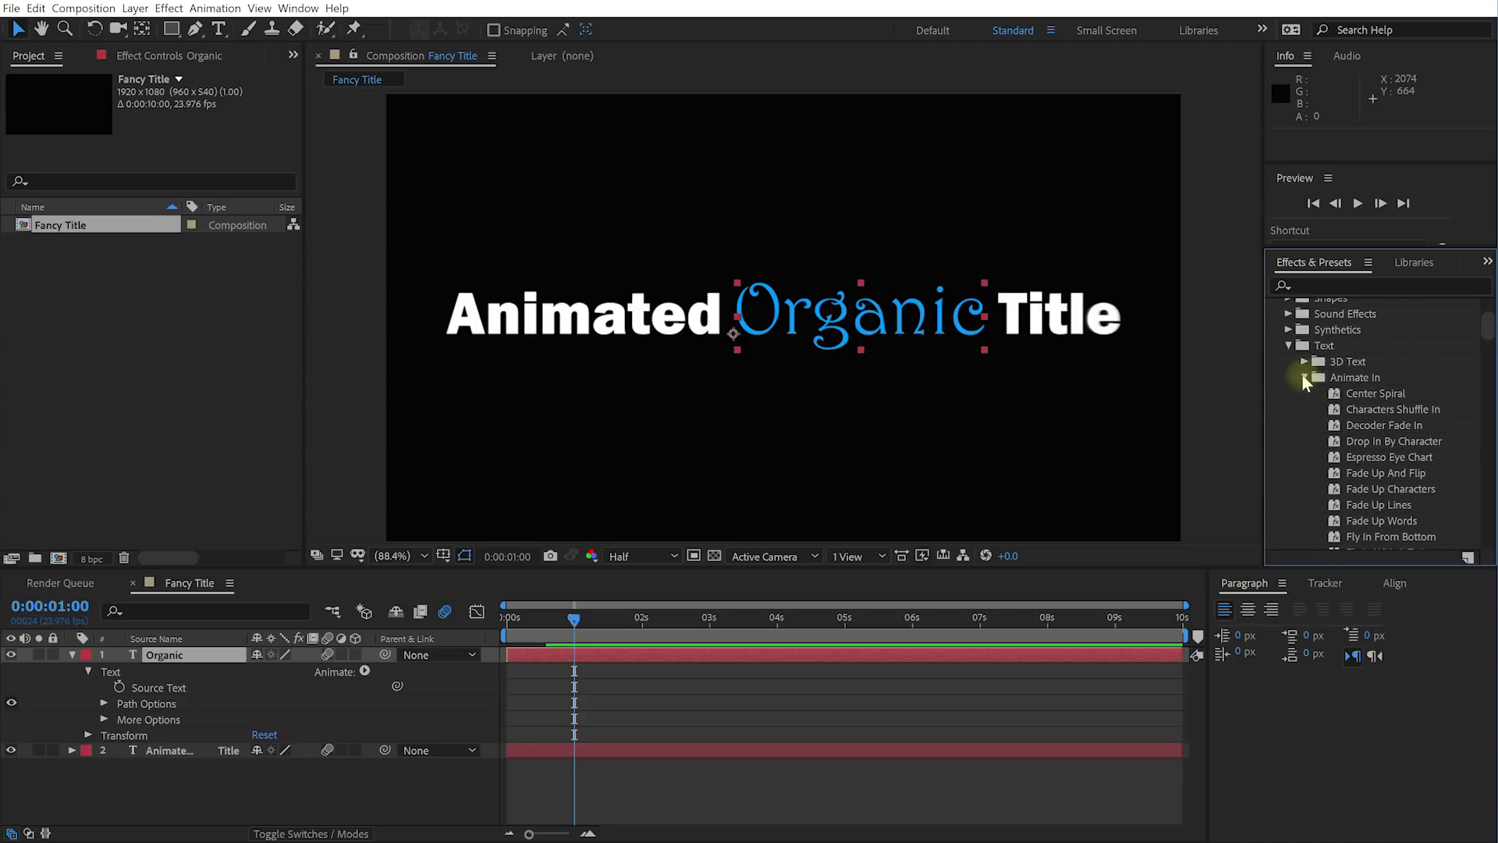
pyautogui.click(1305, 378)
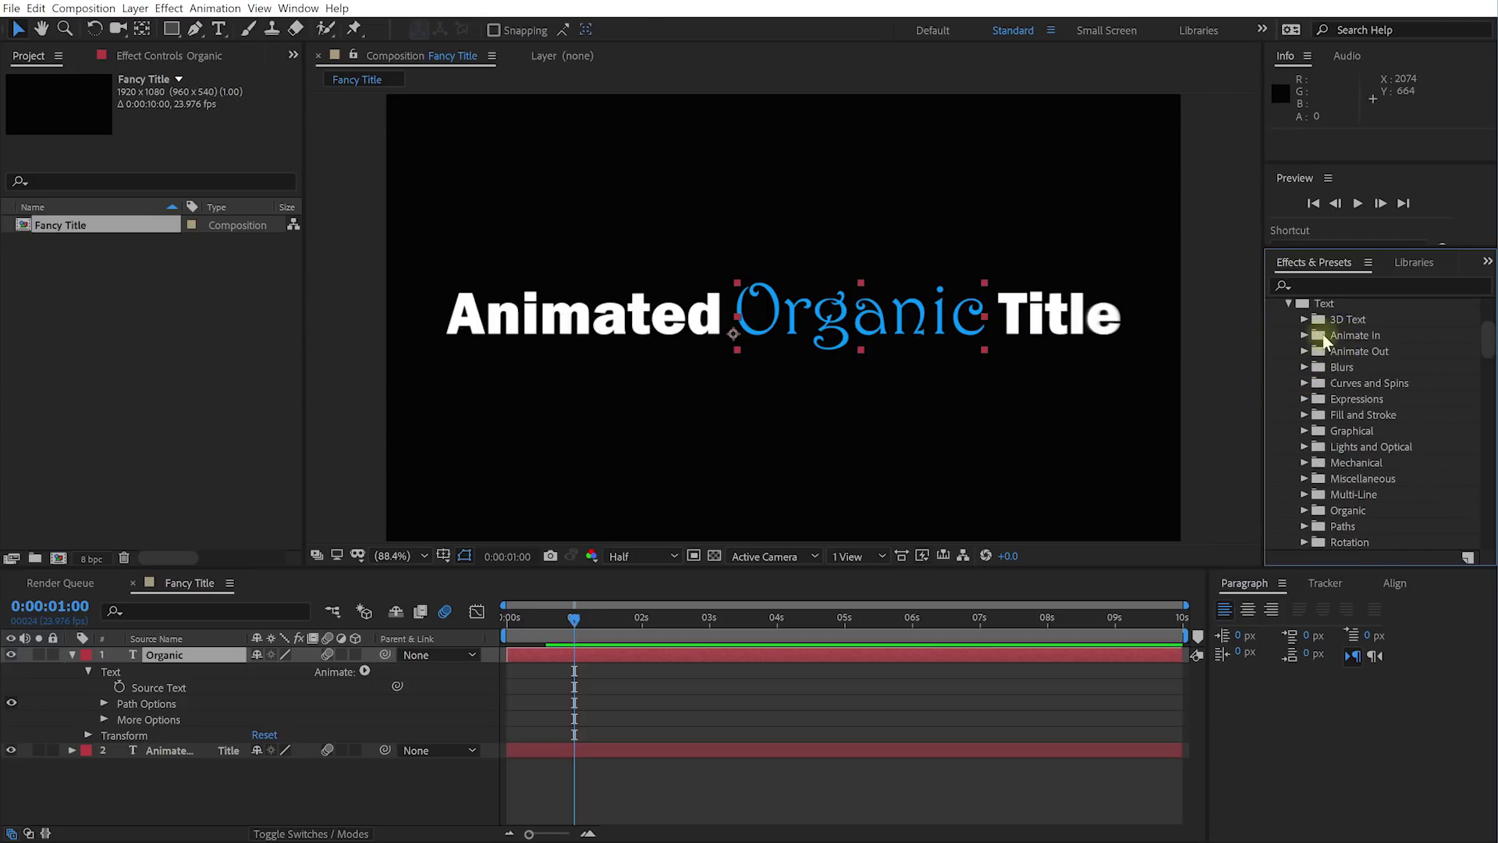
pyautogui.scroll(-1, 1347, 349)
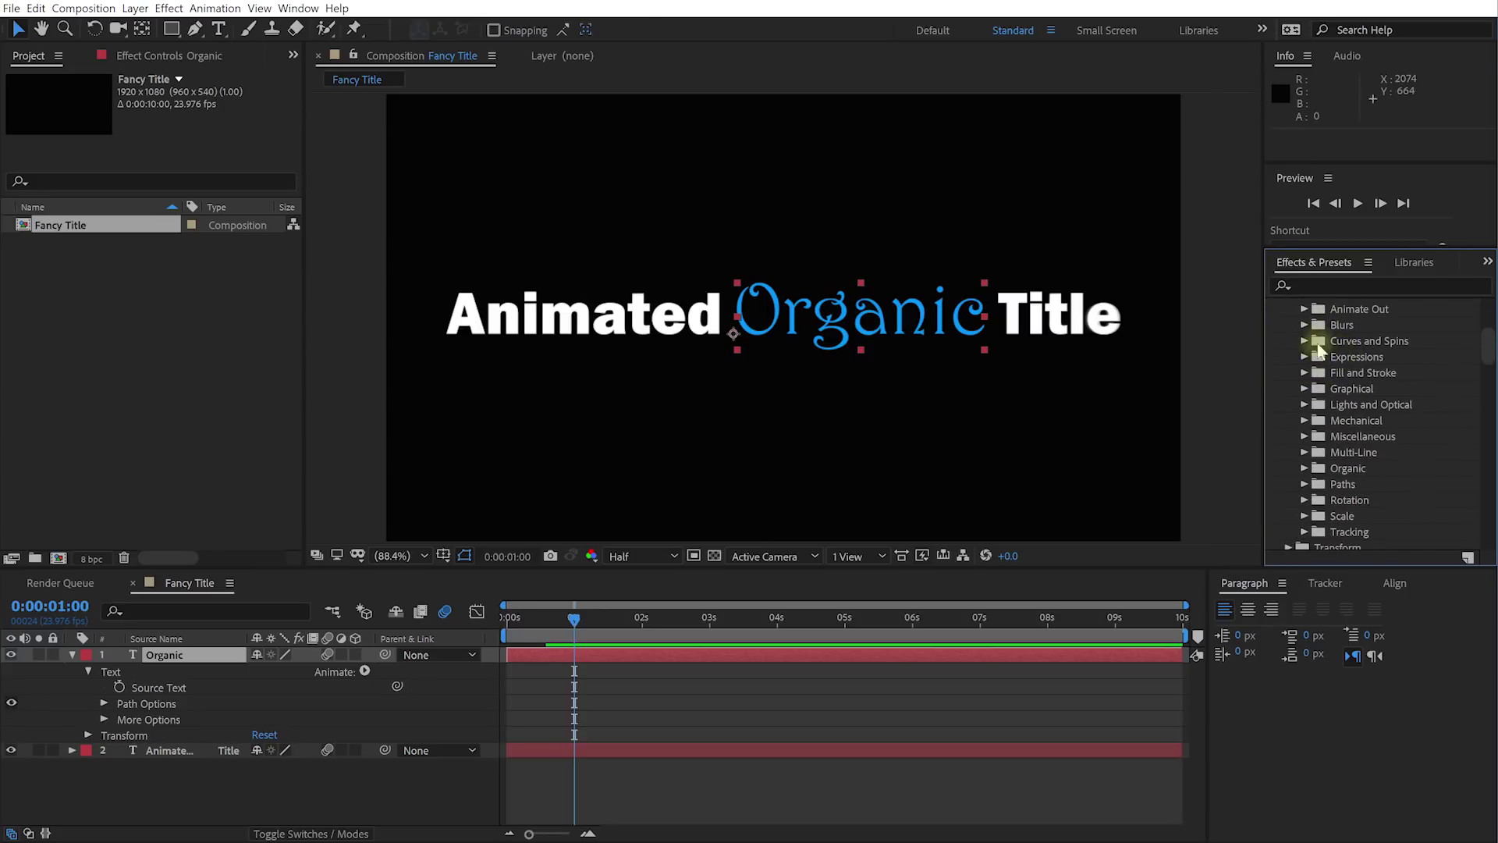
pyautogui.click(1304, 468)
pyautogui.scroll(-1, 1365, 339)
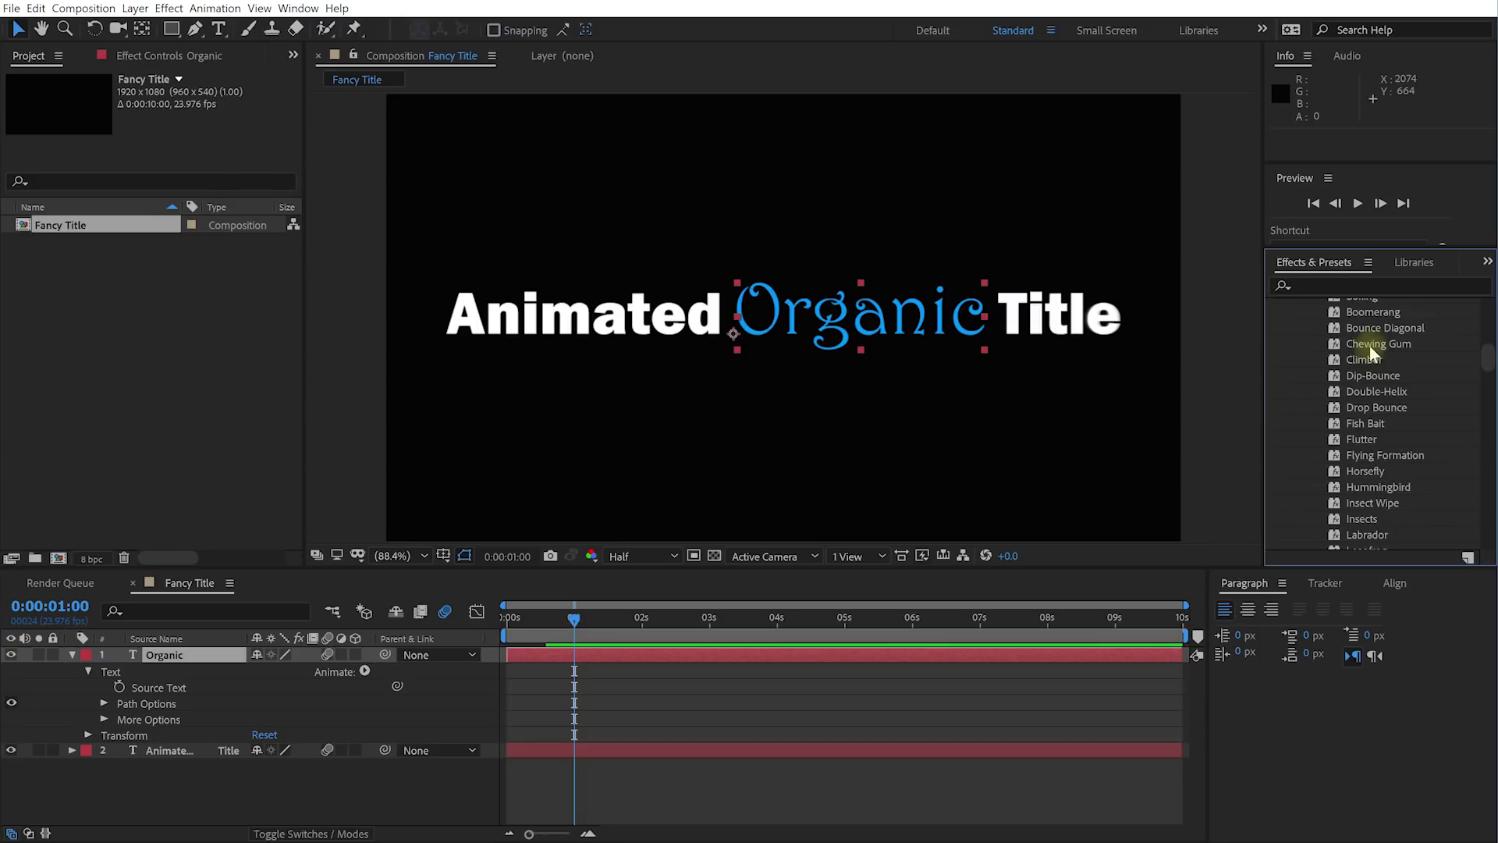
pyautogui.click(1367, 330)
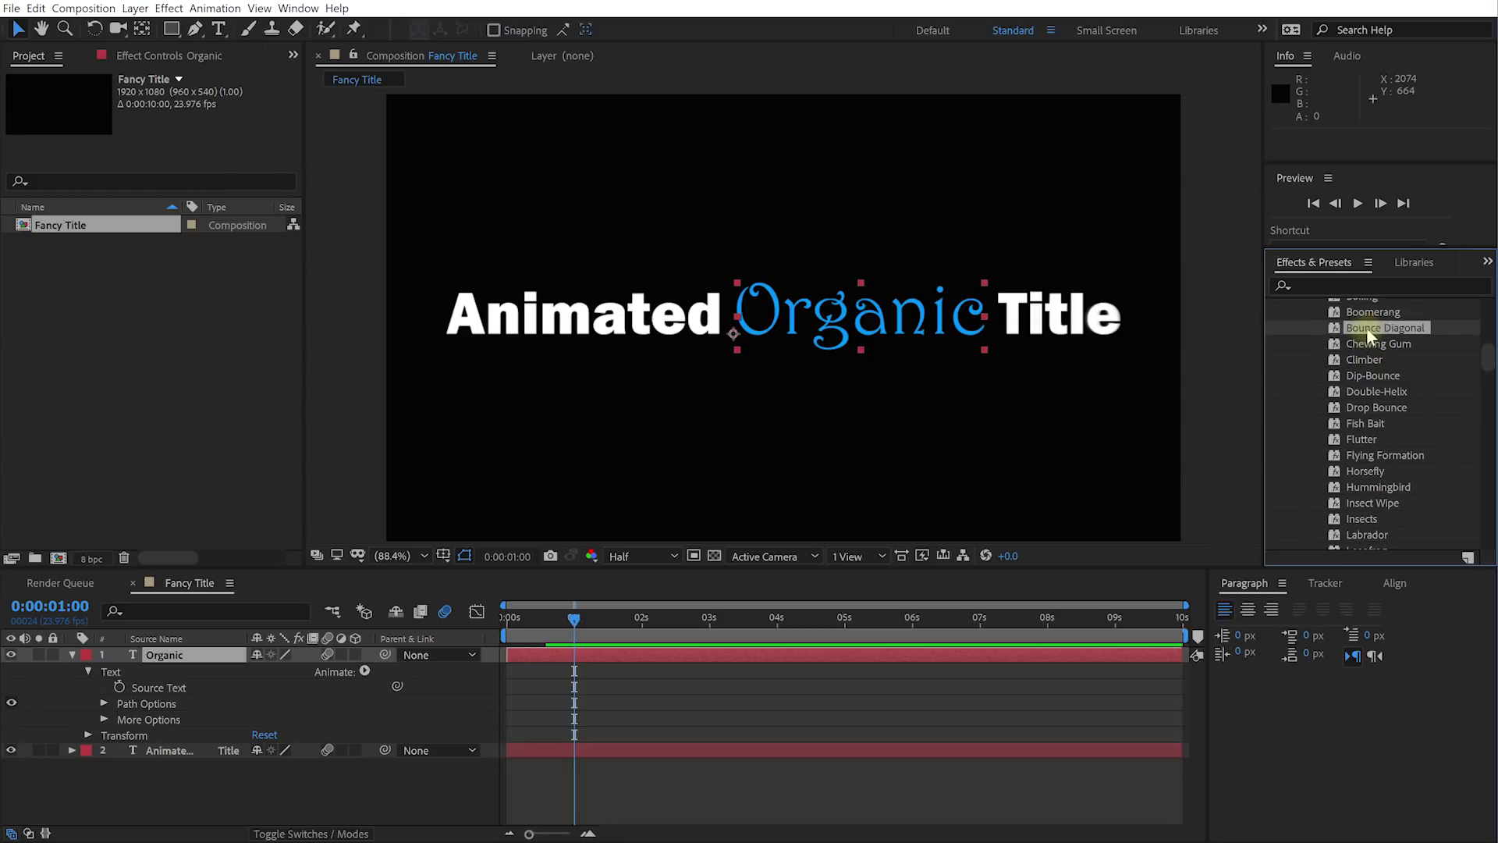
pyautogui.moveTo(1365, 327); pyautogui.dragTo(160, 655)
pyautogui.click(563, 625)
pyautogui.moveTo(569, 626); pyautogui.dragTo(616, 652)
pyautogui.click(616, 653)
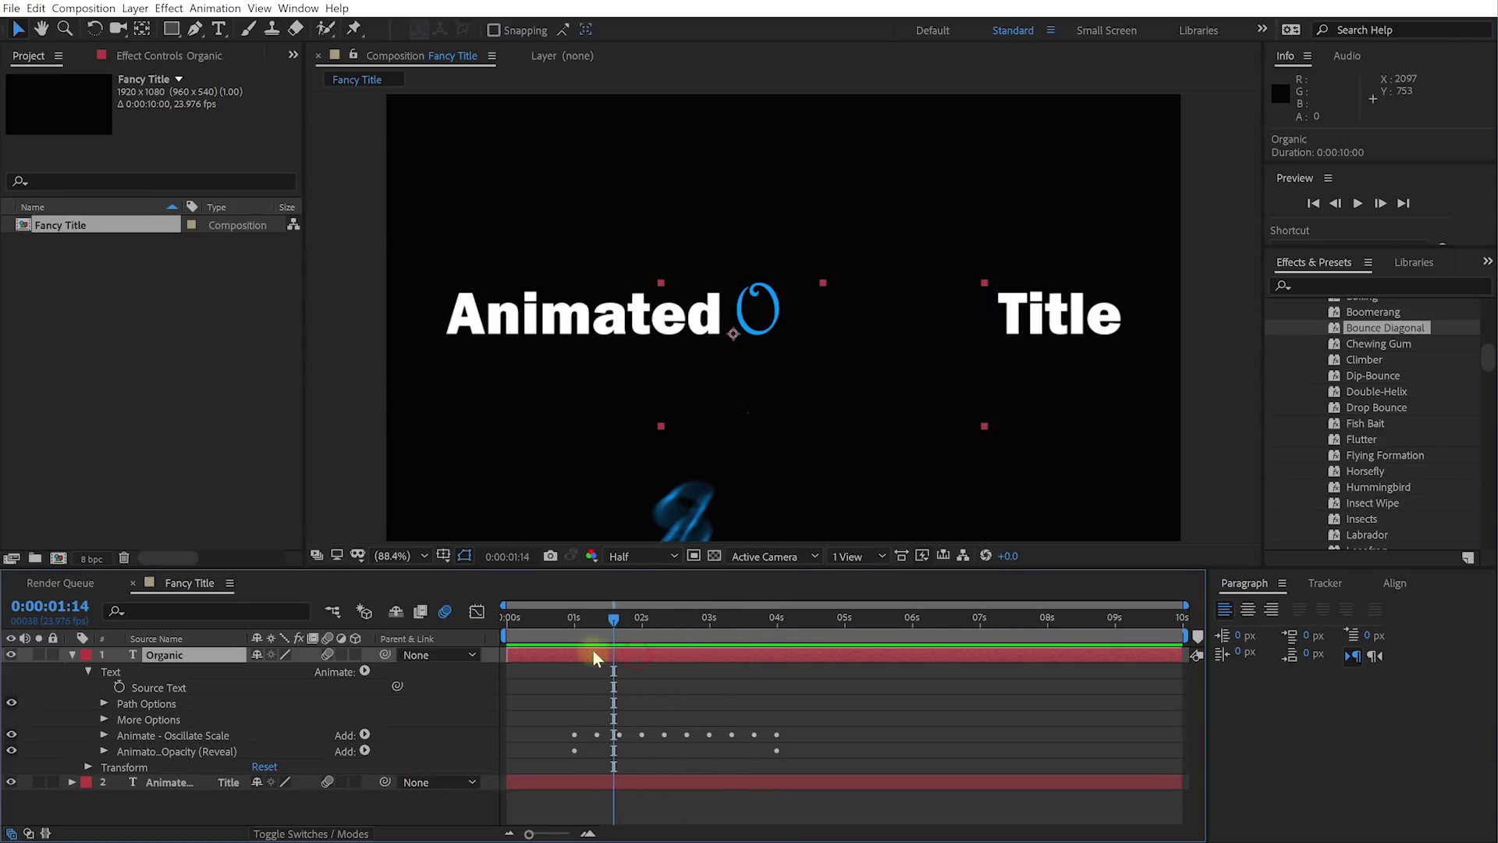
# Step: Compress all of the Organic layer's Offset and Scale keyframes in the Graph Editor so they end at about 2 seconds
pyautogui.press('u')
pyautogui.moveTo(567, 670); pyautogui.dragTo(793, 735)
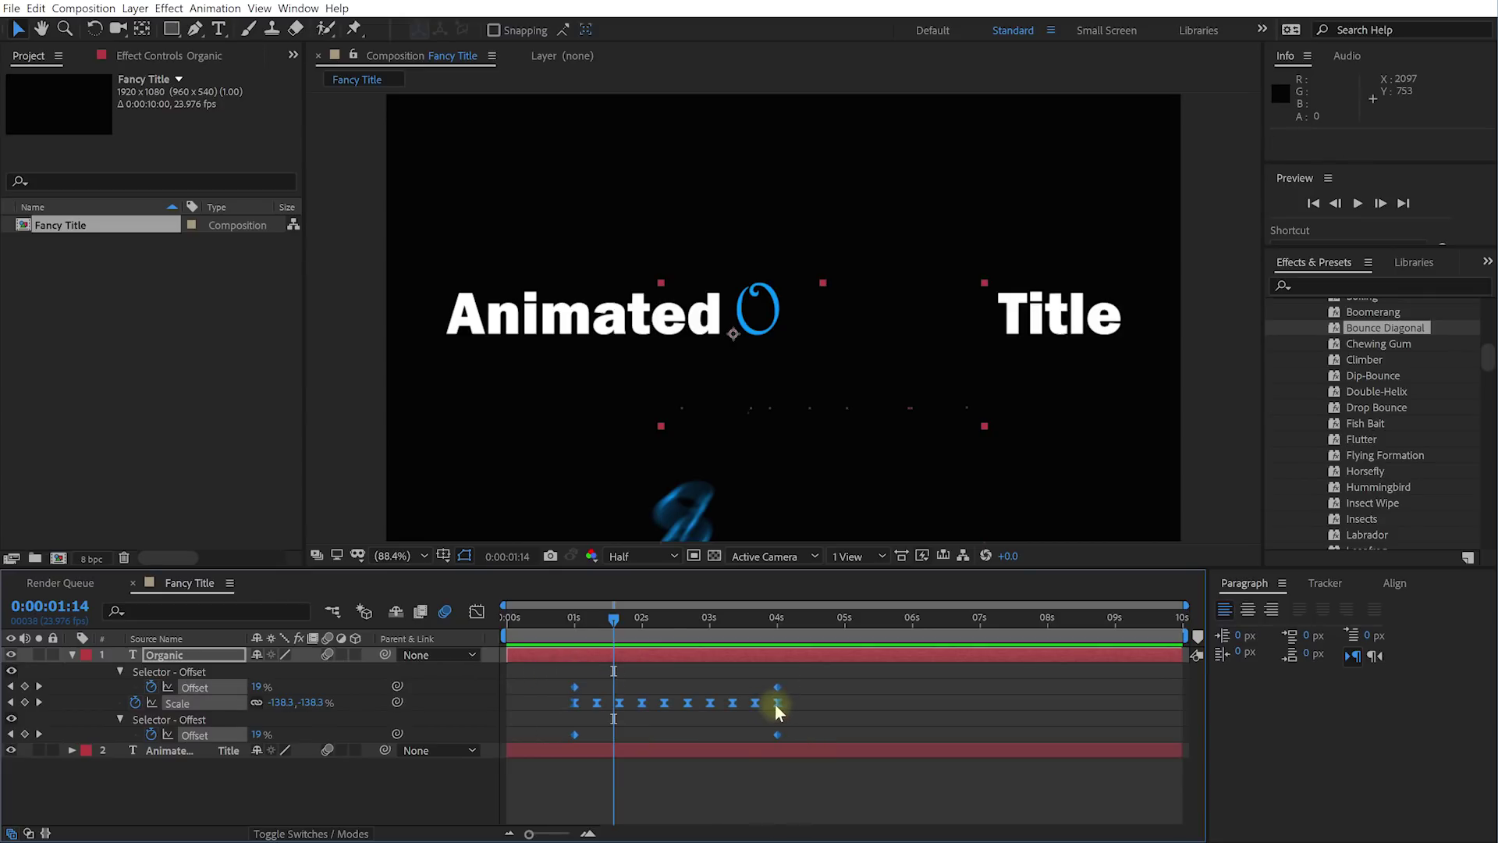
pyautogui.click(775, 704)
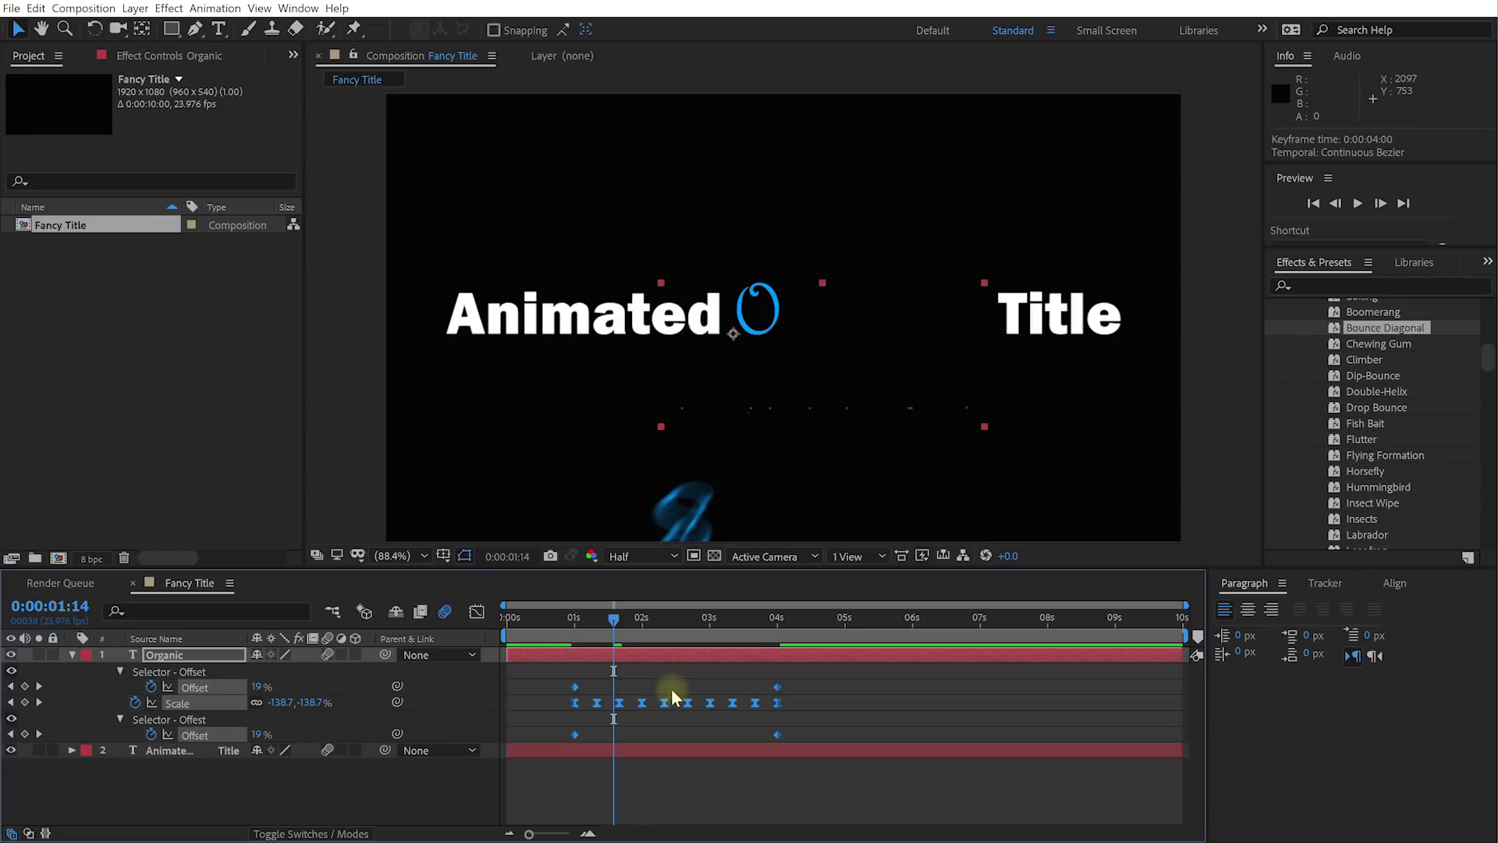
pyautogui.hotkey('ctrl', 'z')
pyautogui.moveTo(541, 681); pyautogui.dragTo(813, 738)
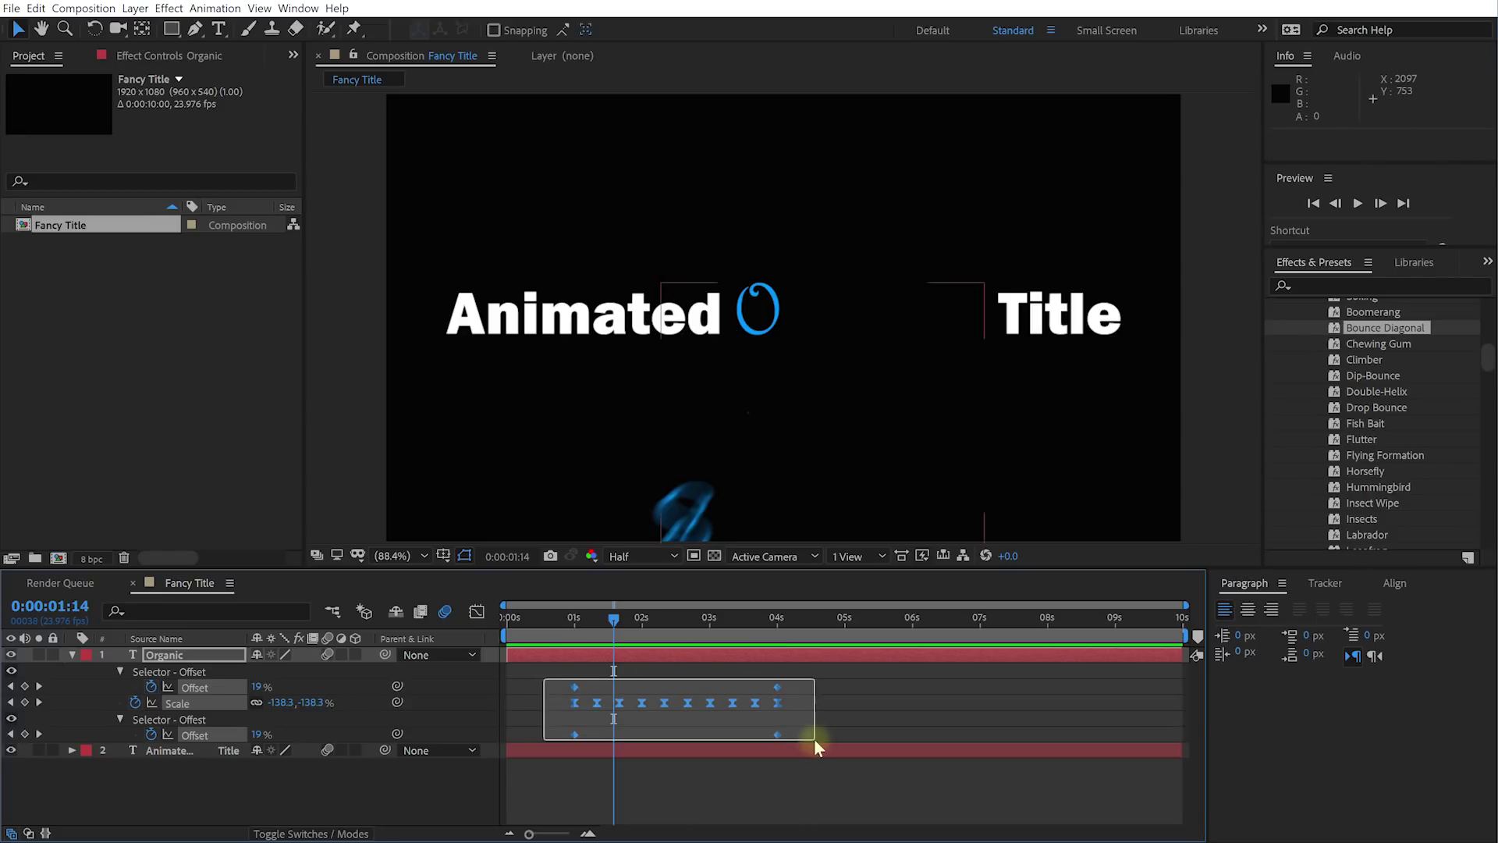
pyautogui.click(476, 614)
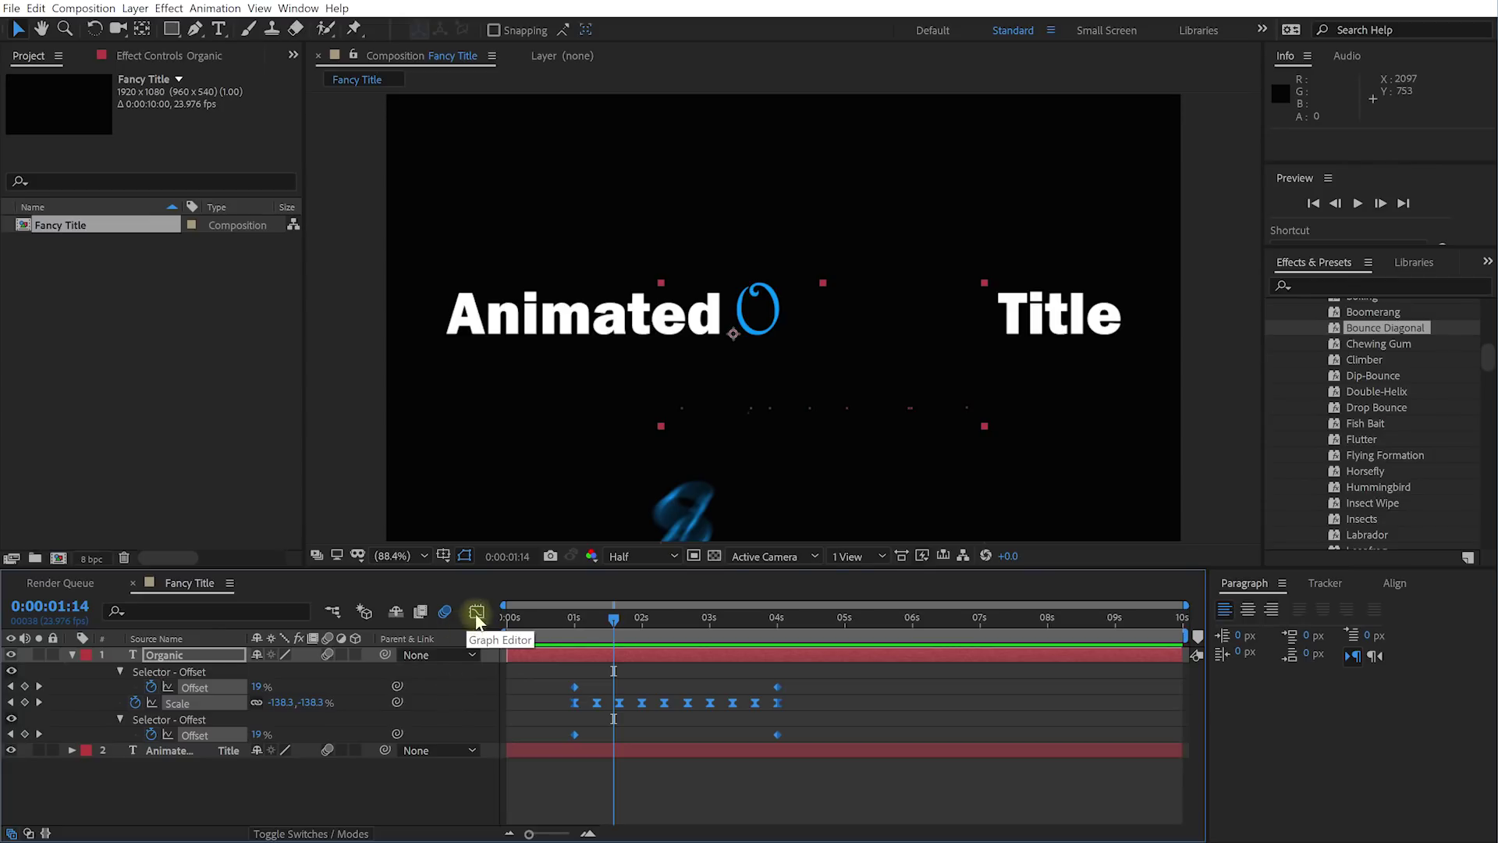
pyautogui.click(475, 613)
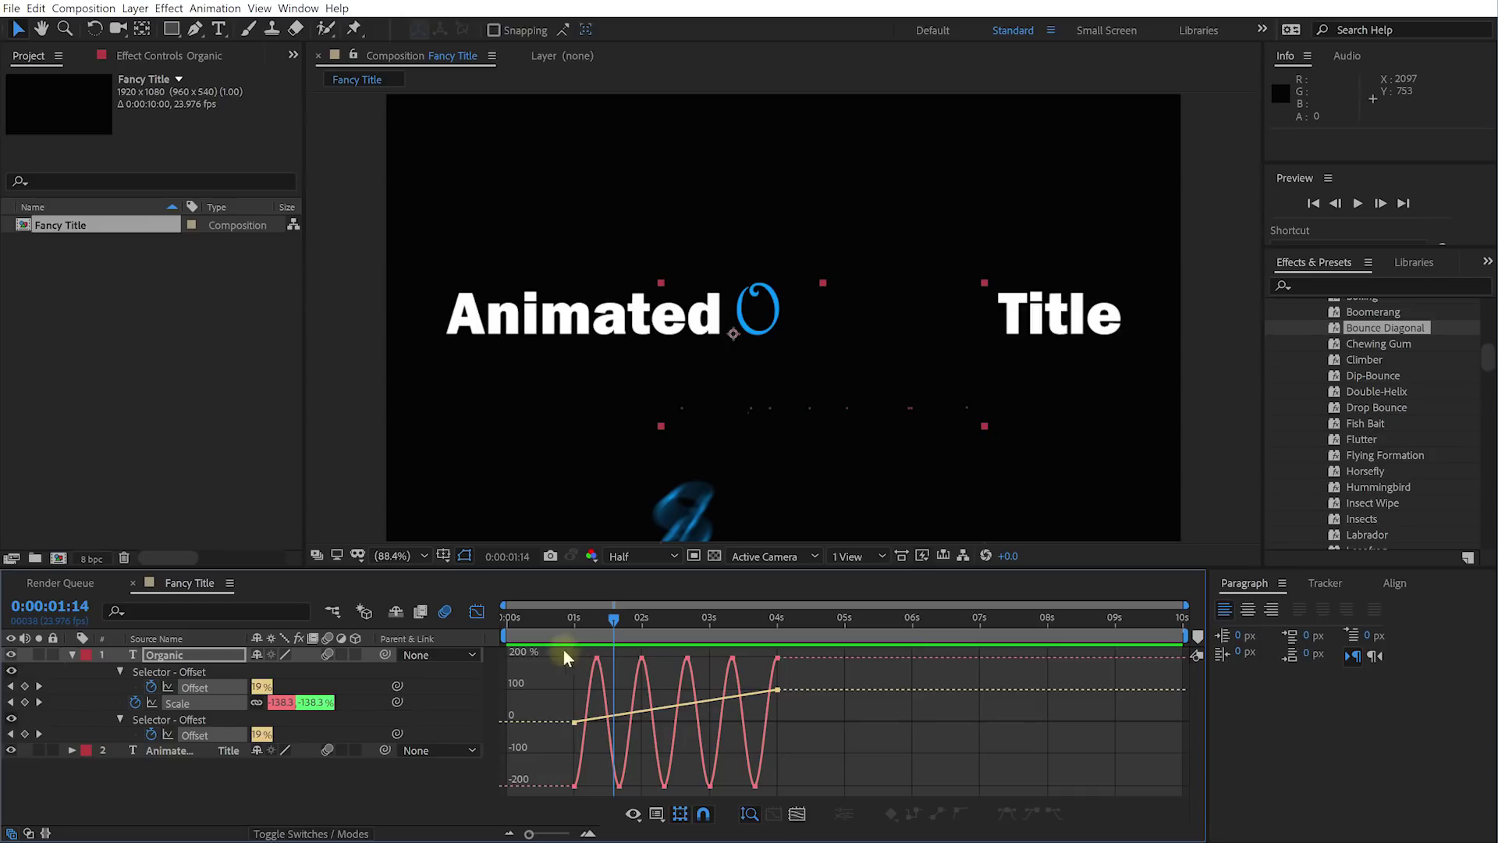
pyautogui.moveTo(821, 790); pyautogui.dragTo(540, 659)
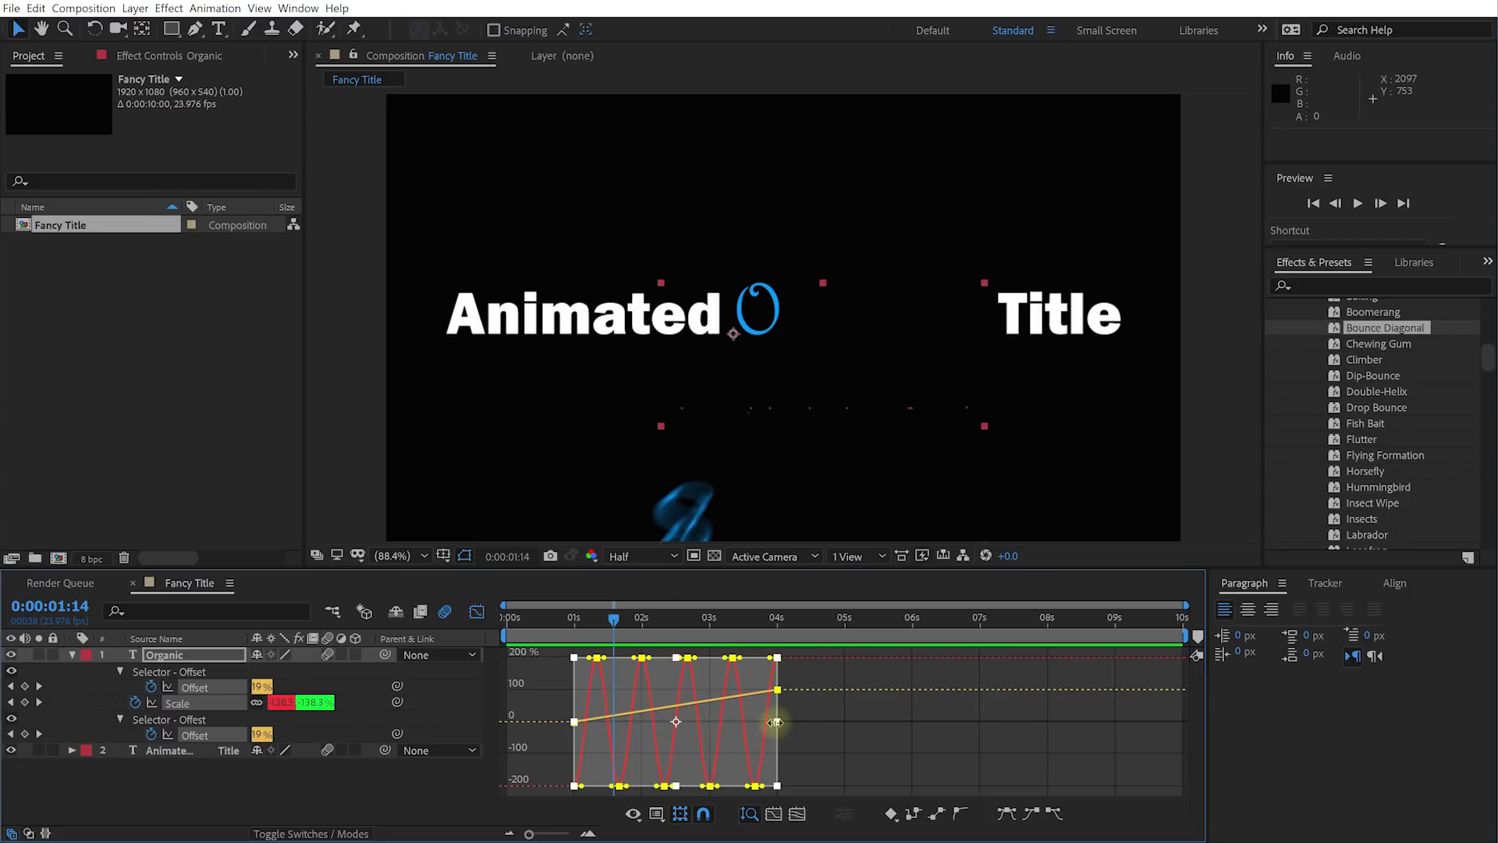
pyautogui.moveTo(775, 722); pyautogui.dragTo(643, 722)
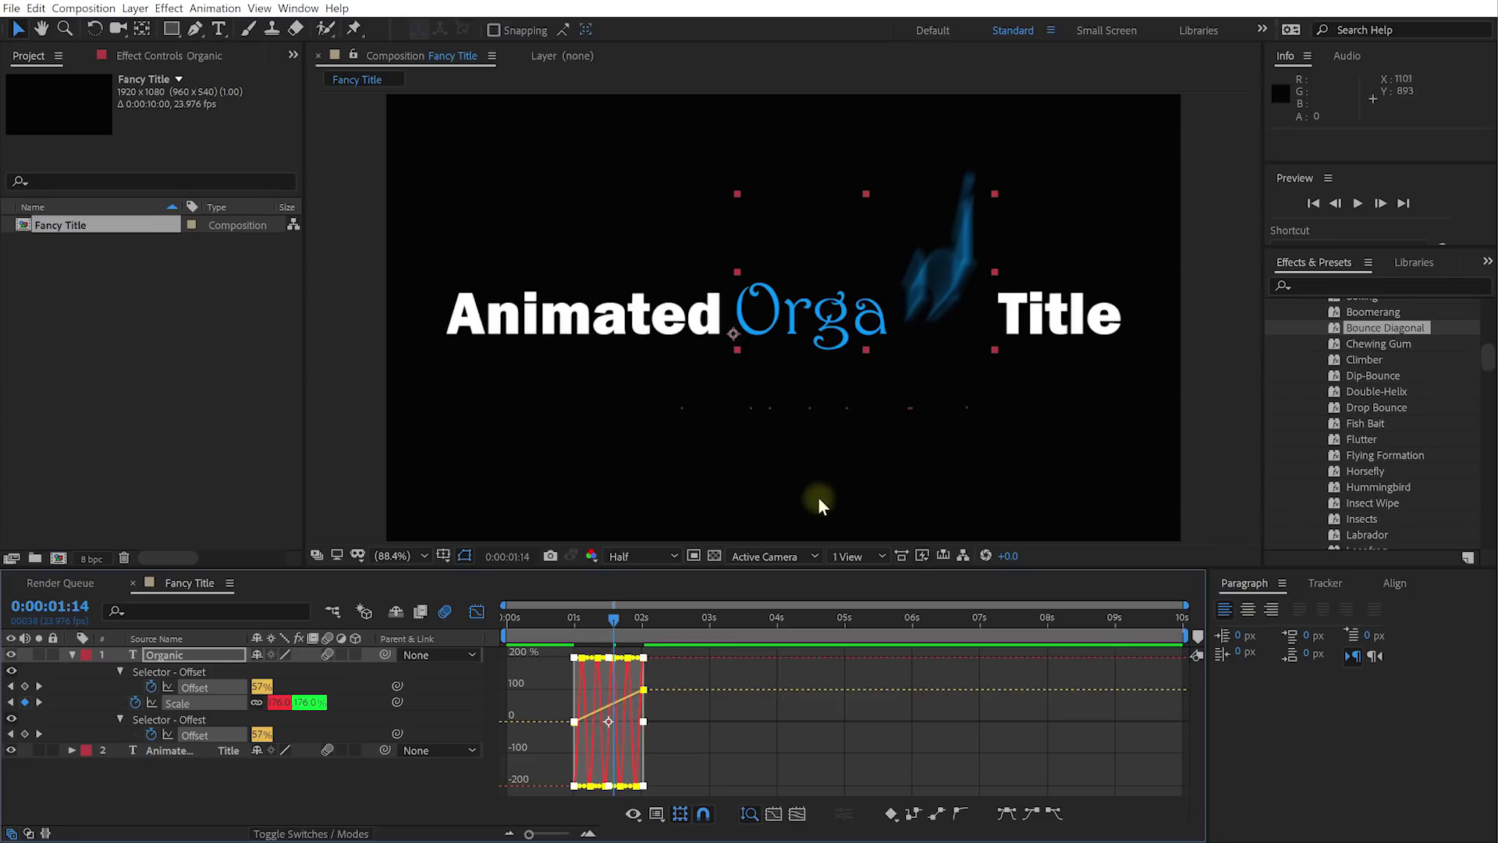
pyautogui.click(474, 612)
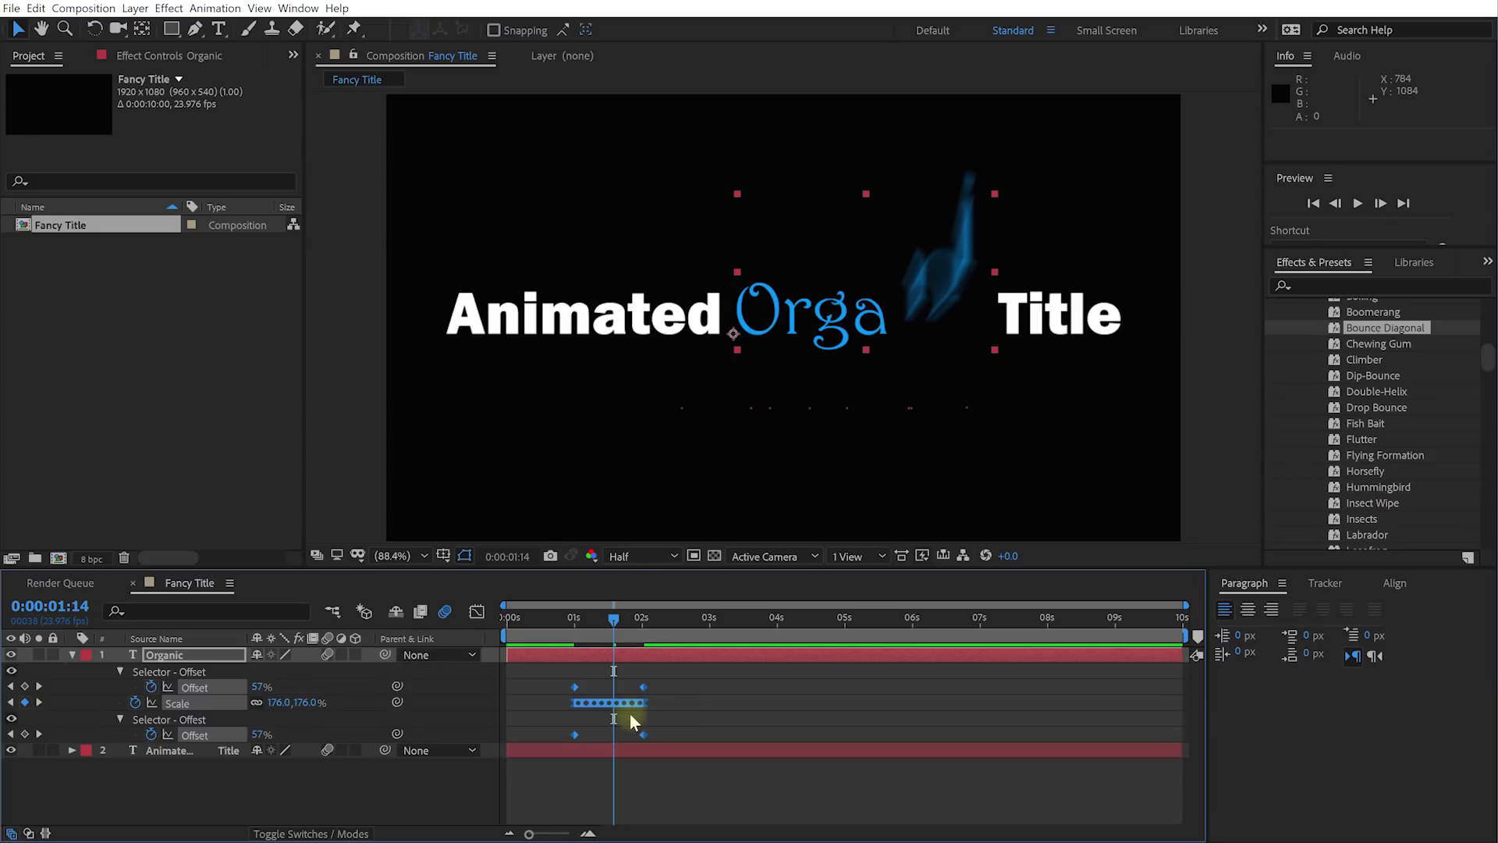
# Step: Trim the start of the Organic layer to 0:00:01:00 and play the title animation from the beginning
pyautogui.moveTo(613, 622); pyautogui.dragTo(573, 623)
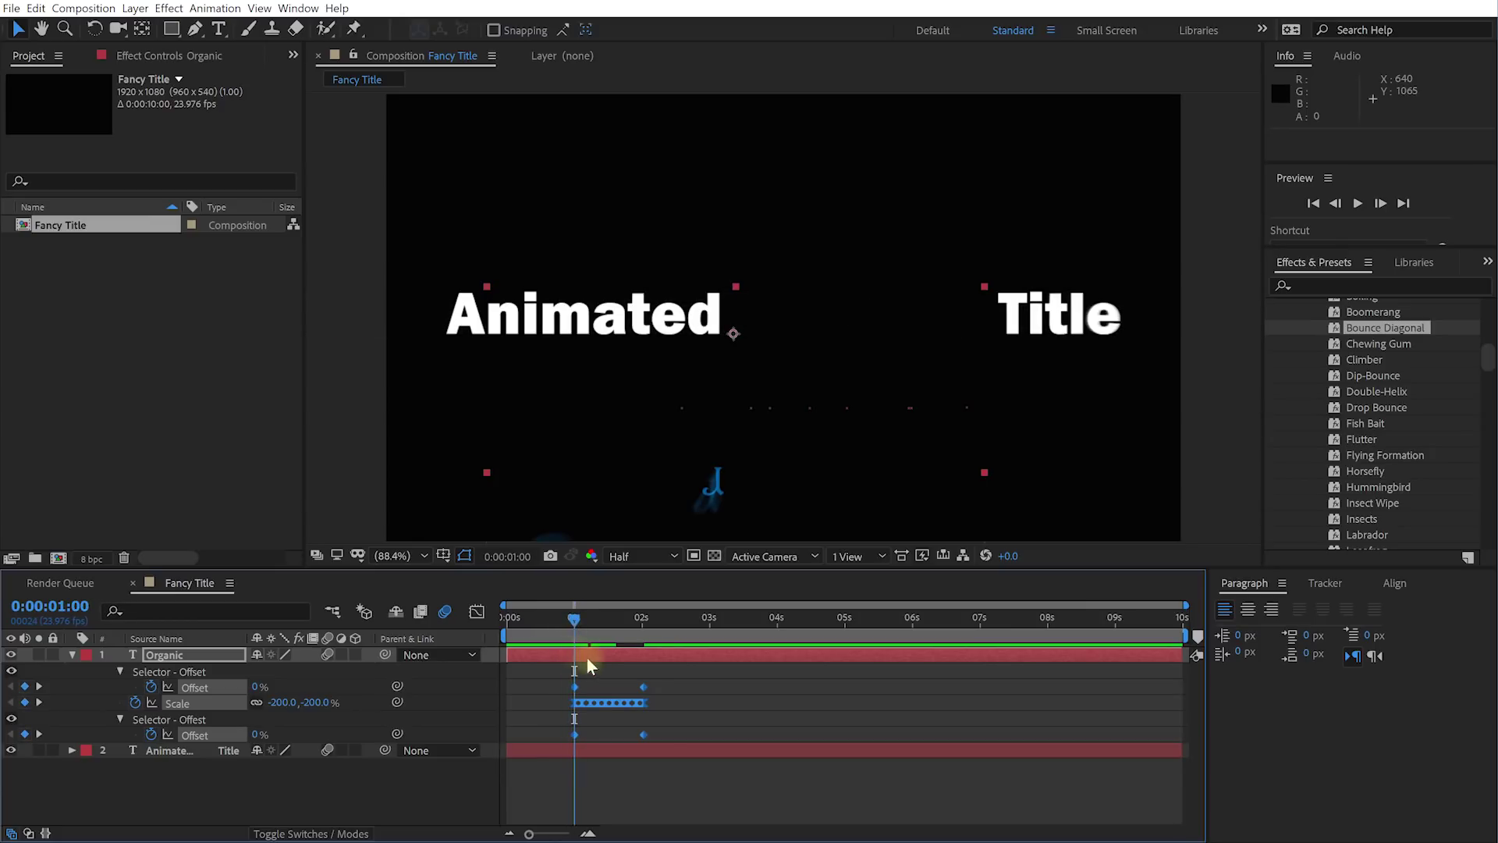
pyautogui.click(561, 654)
pyautogui.moveTo(537, 656); pyautogui.dragTo(509, 626)
pyautogui.press('space')
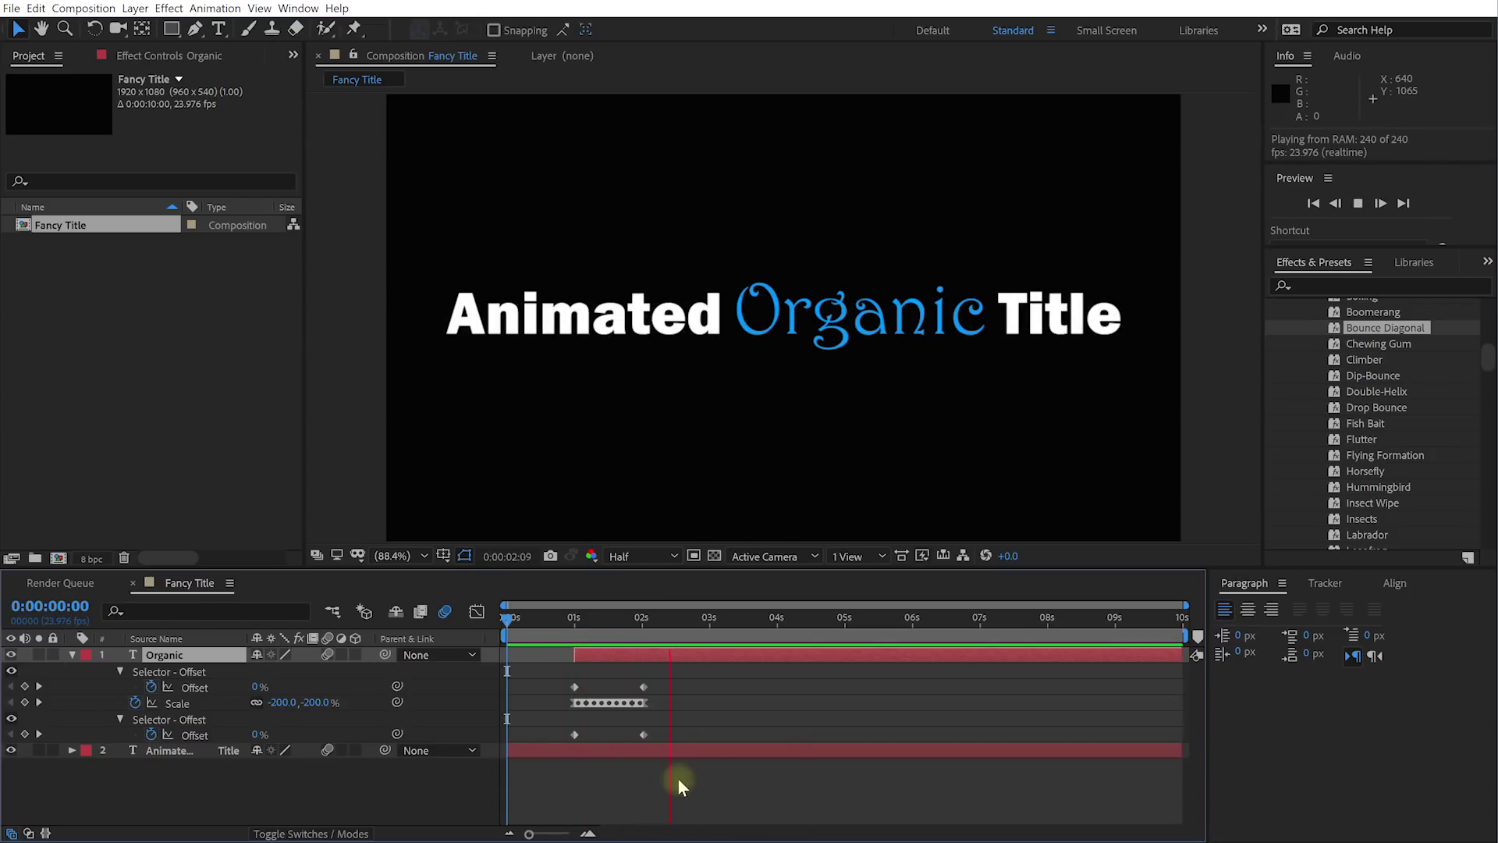
pyautogui.press('space')
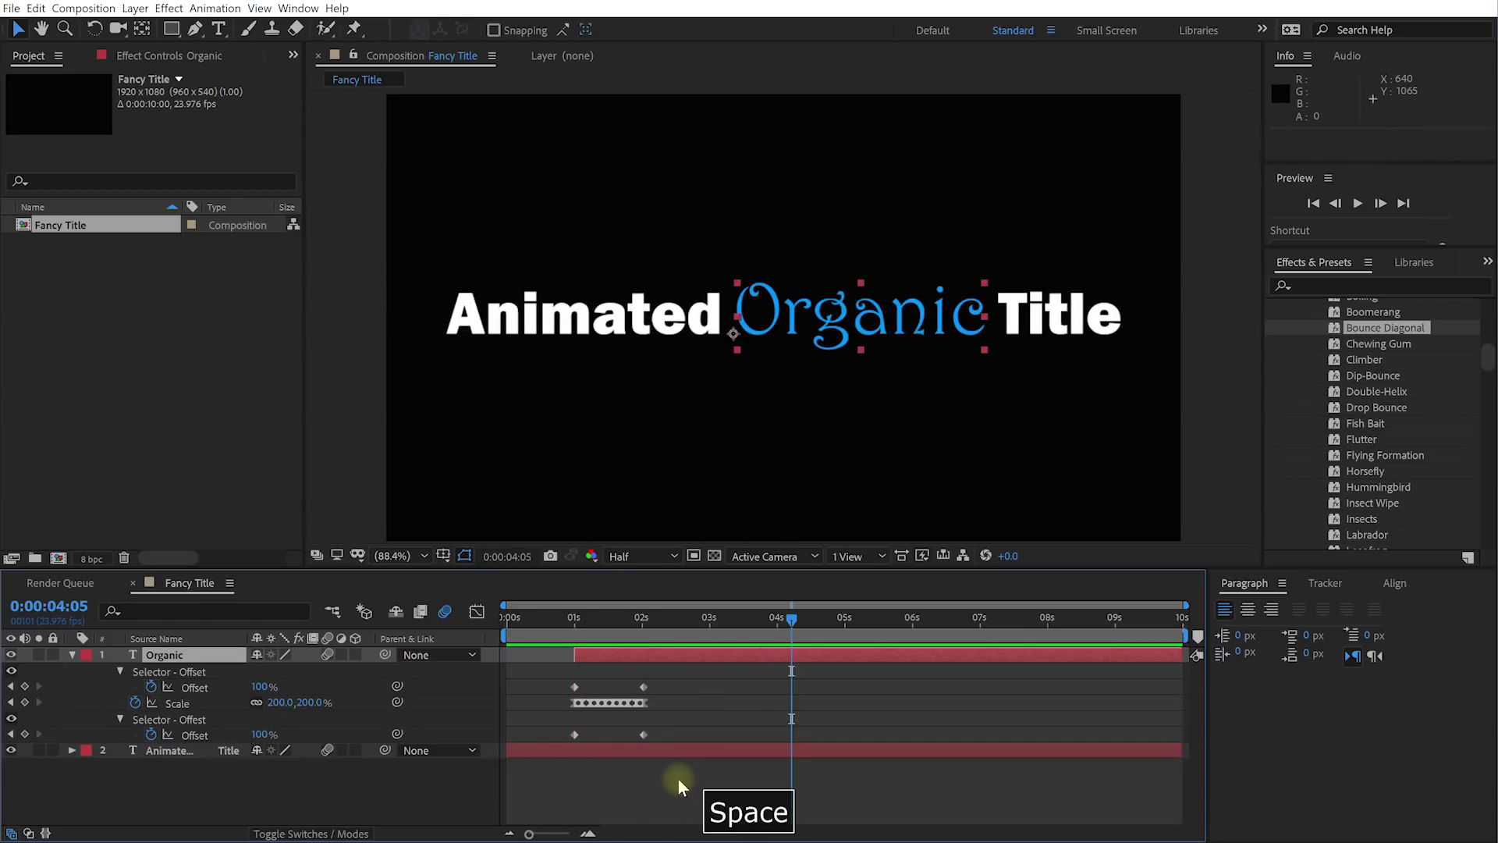
# Step: Add a new text layer reading "DIGITAL LIFE" below the title, with the current time at 0:00:02:22
pyautogui.moveTo(779, 626); pyautogui.dragTo(706, 627)
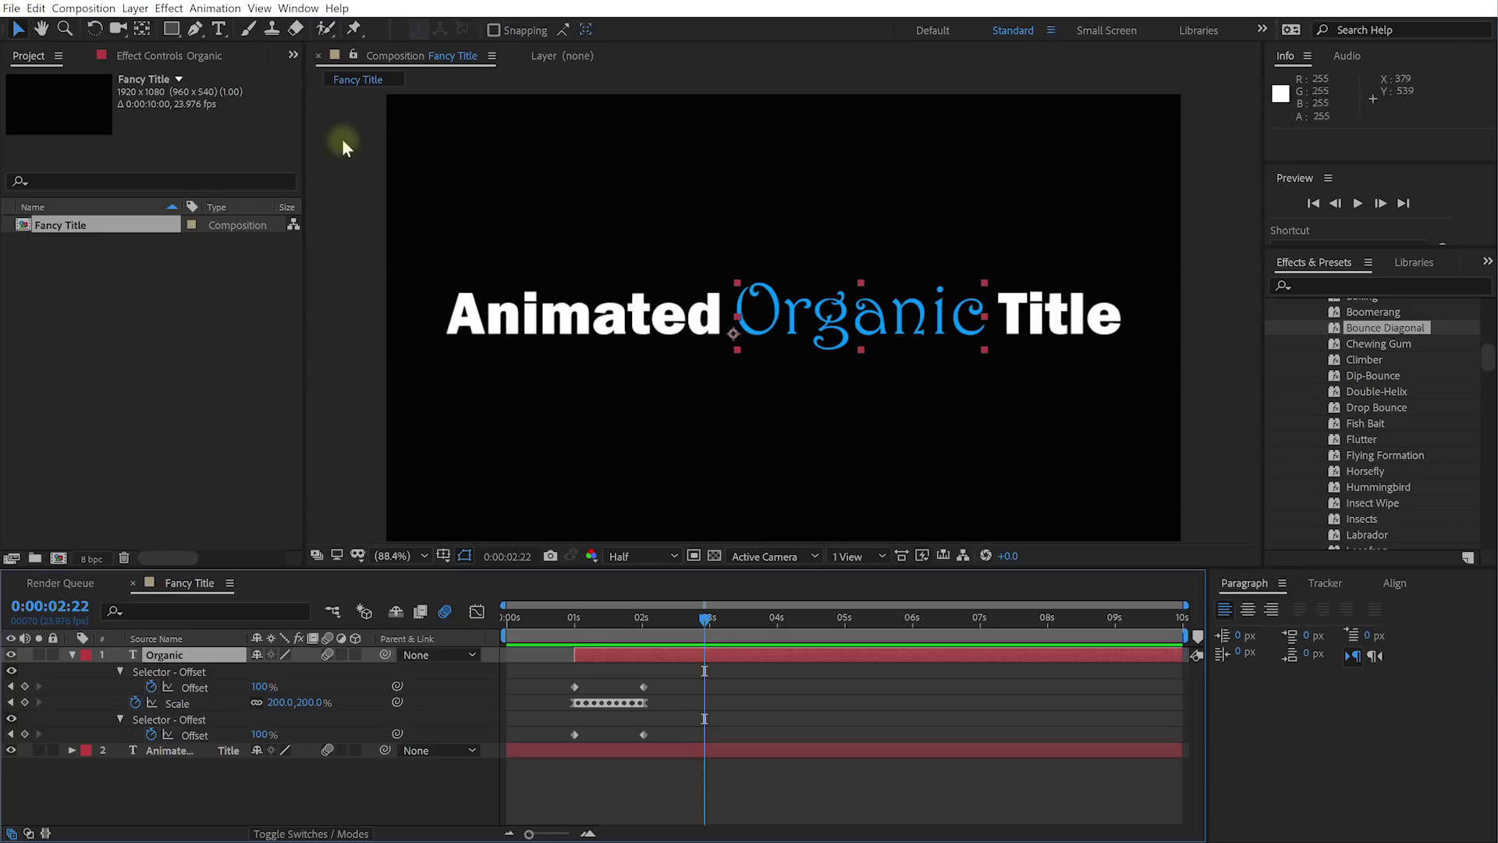
pyautogui.click(219, 31)
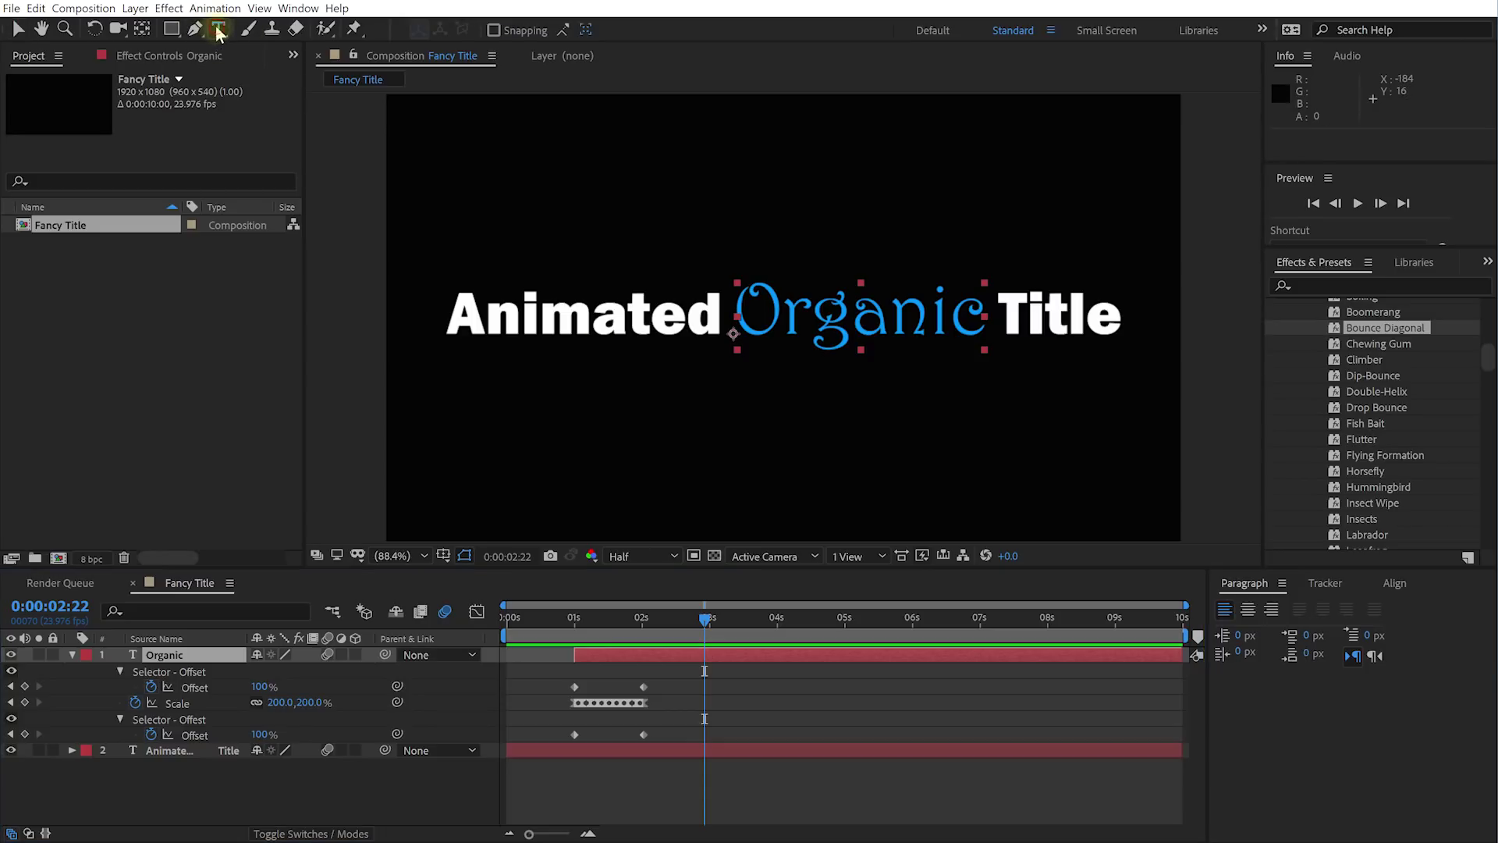
pyautogui.click(499, 411)
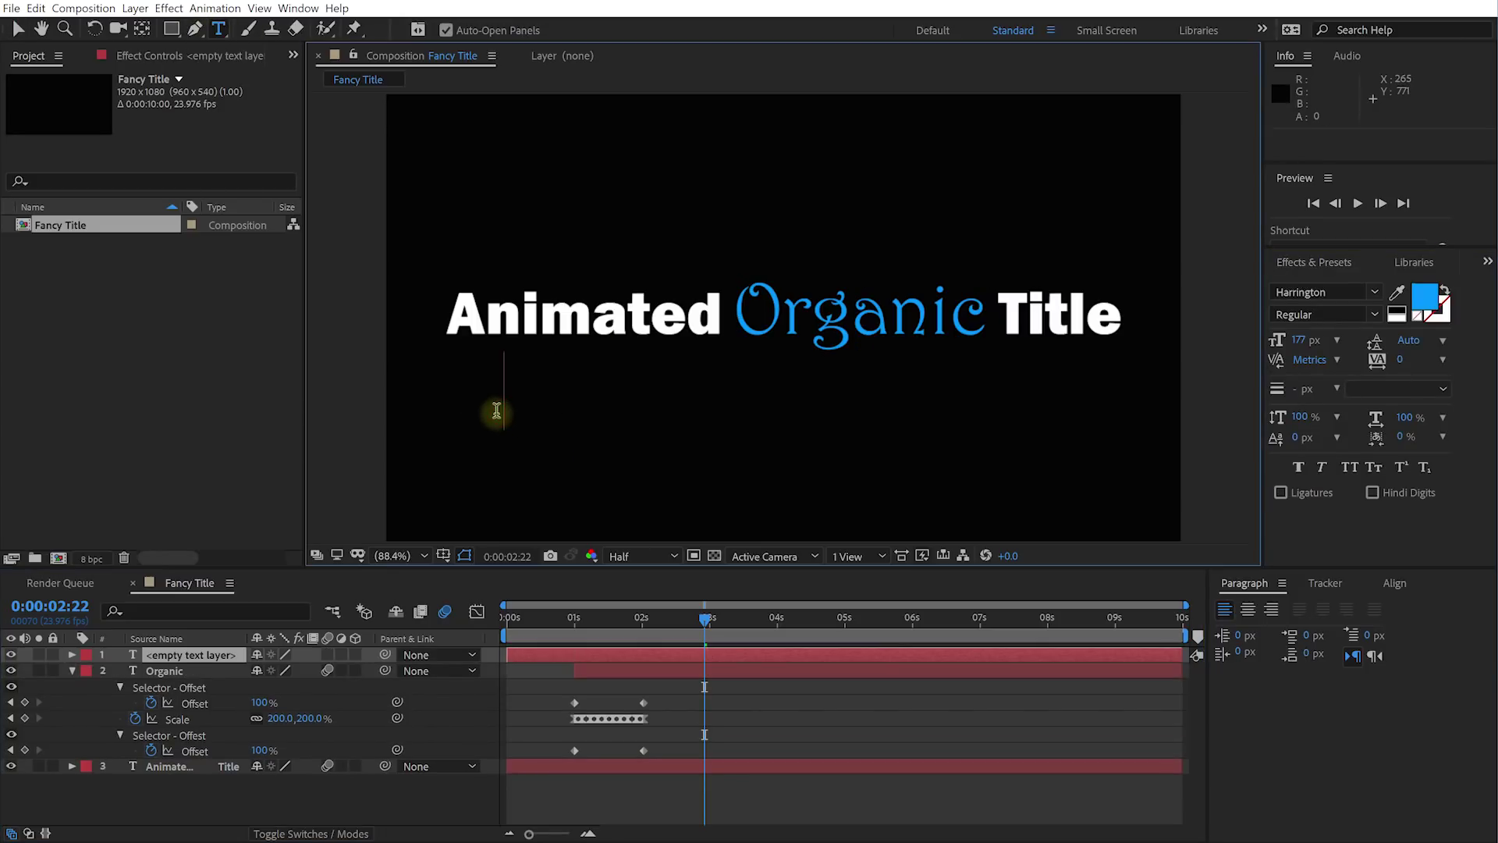
pyautogui.write('DIGITAL LIFE')
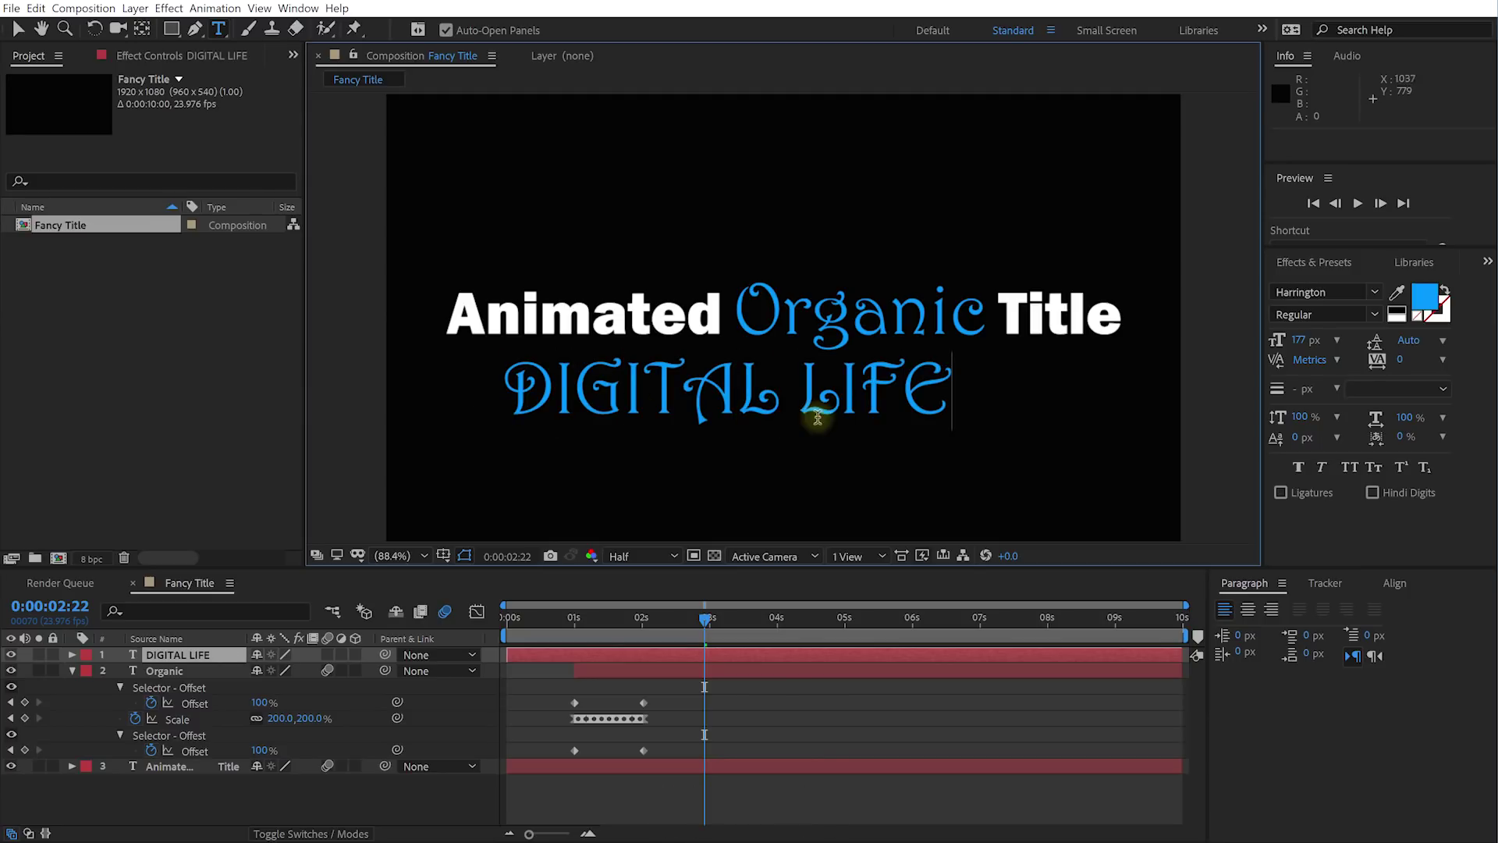
# Step: Restyle the "DIGITAL LIFE" text with the DS-Digital font, a white fill and a size of 80 px
pyautogui.hotkey('ctrl', 'a')
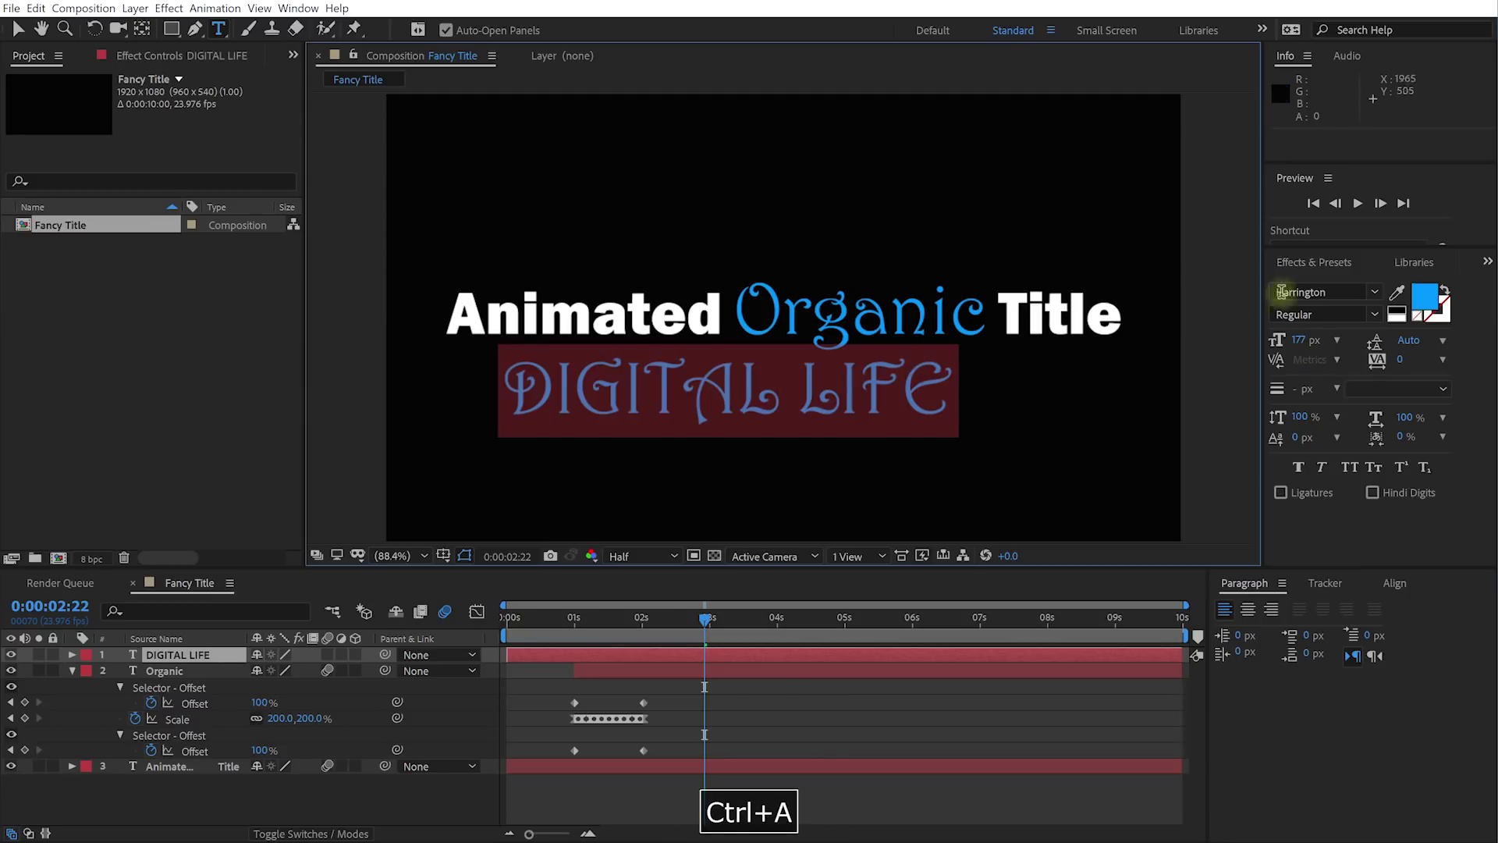
pyautogui.click(1375, 292)
pyautogui.scroll(7, 1351, 506)
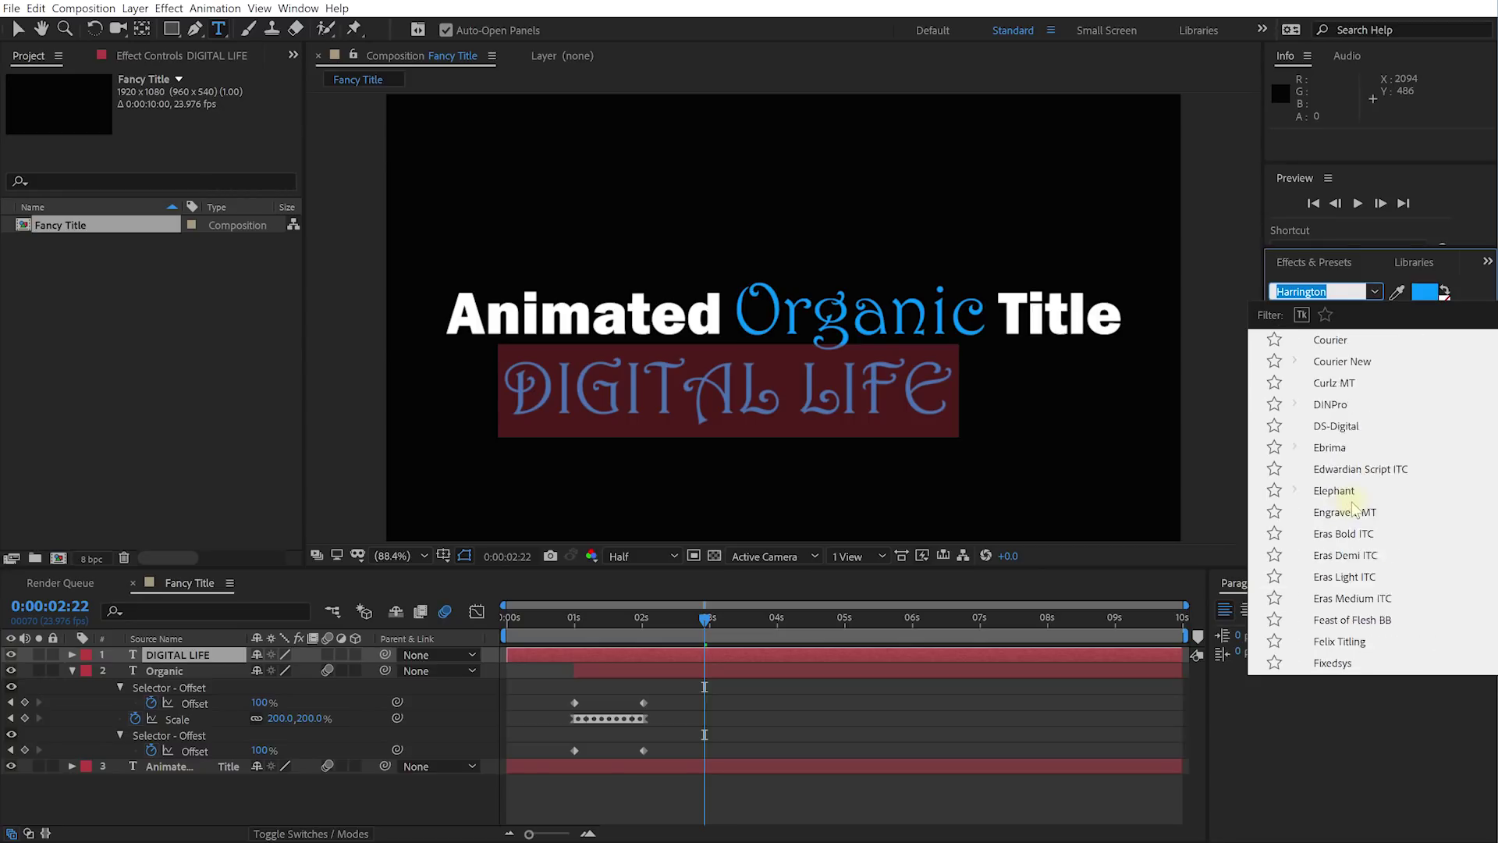
pyautogui.click(1352, 556)
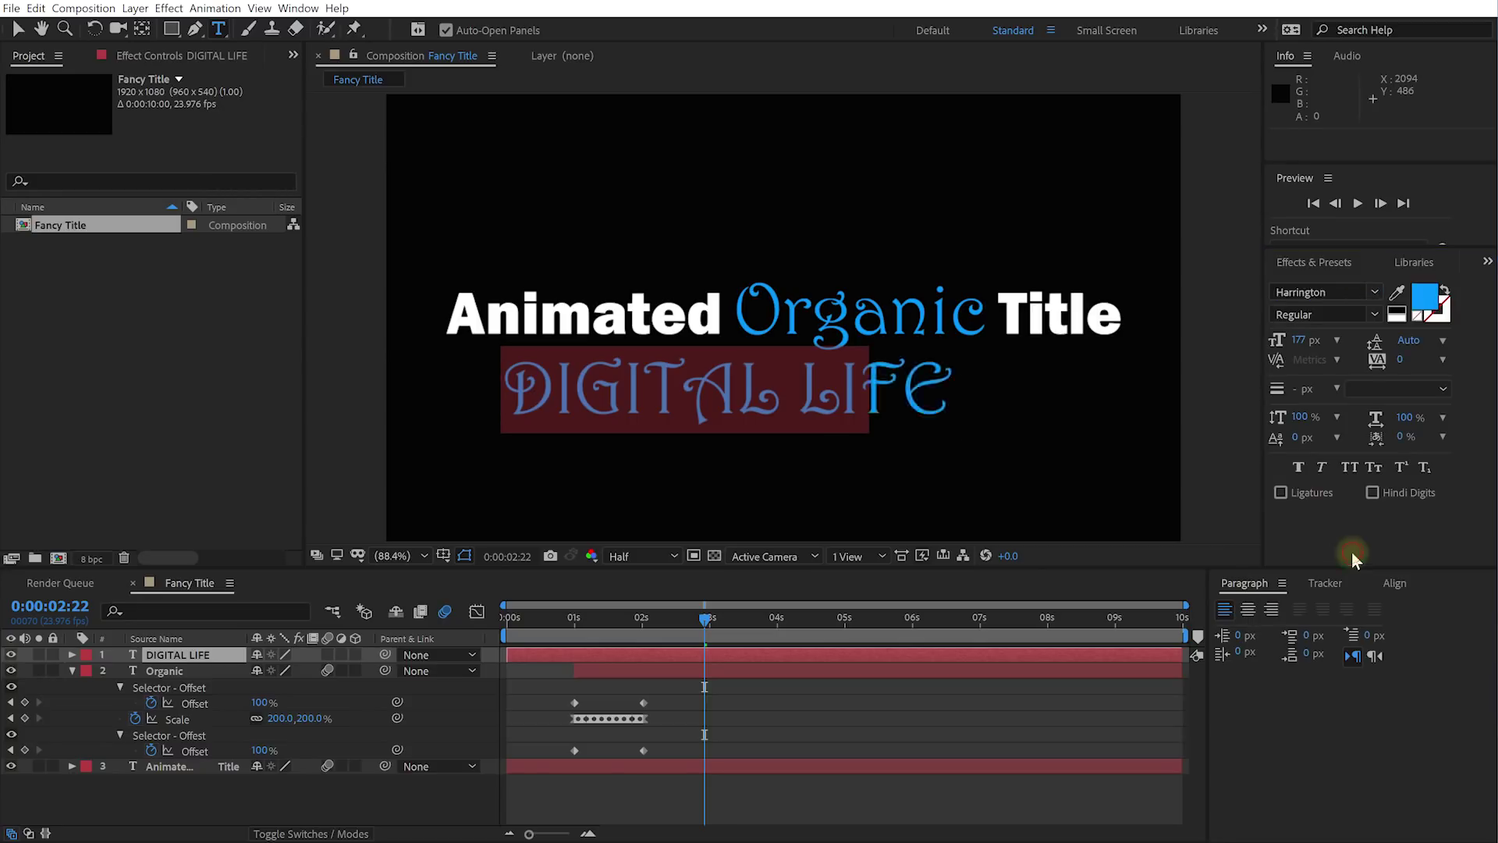
pyautogui.click(1397, 313)
pyautogui.moveTo(1288, 341); pyautogui.dragTo(1216, 348)
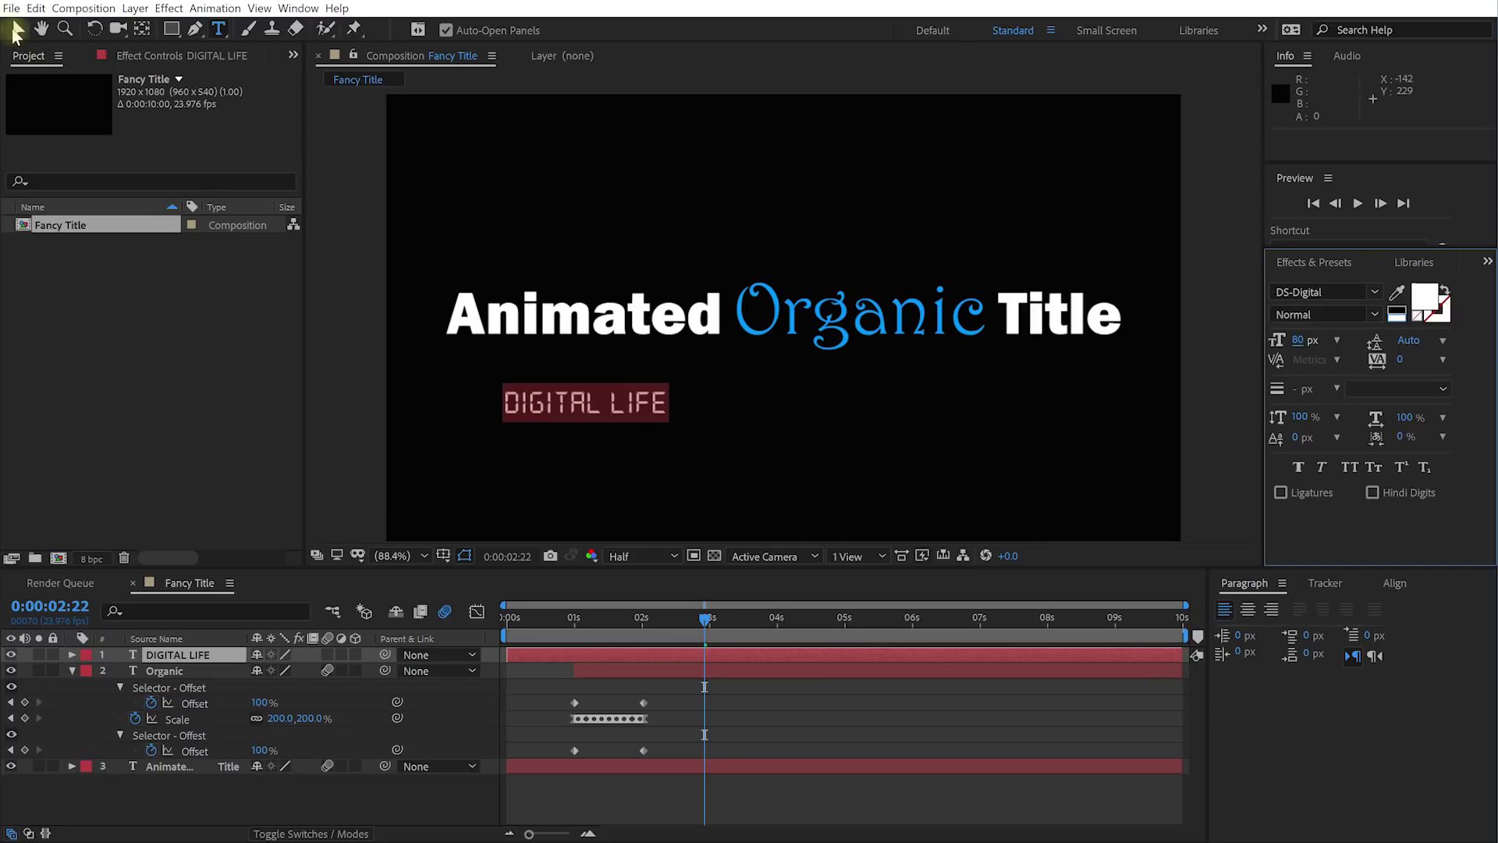
# Step: Move the DIGITAL LIFE layer to 625.4, 642.3, tucked under the main title beside the tail of the "g"
pyautogui.click(17, 29)
pyautogui.moveTo(549, 409); pyautogui.dragTo(683, 356)
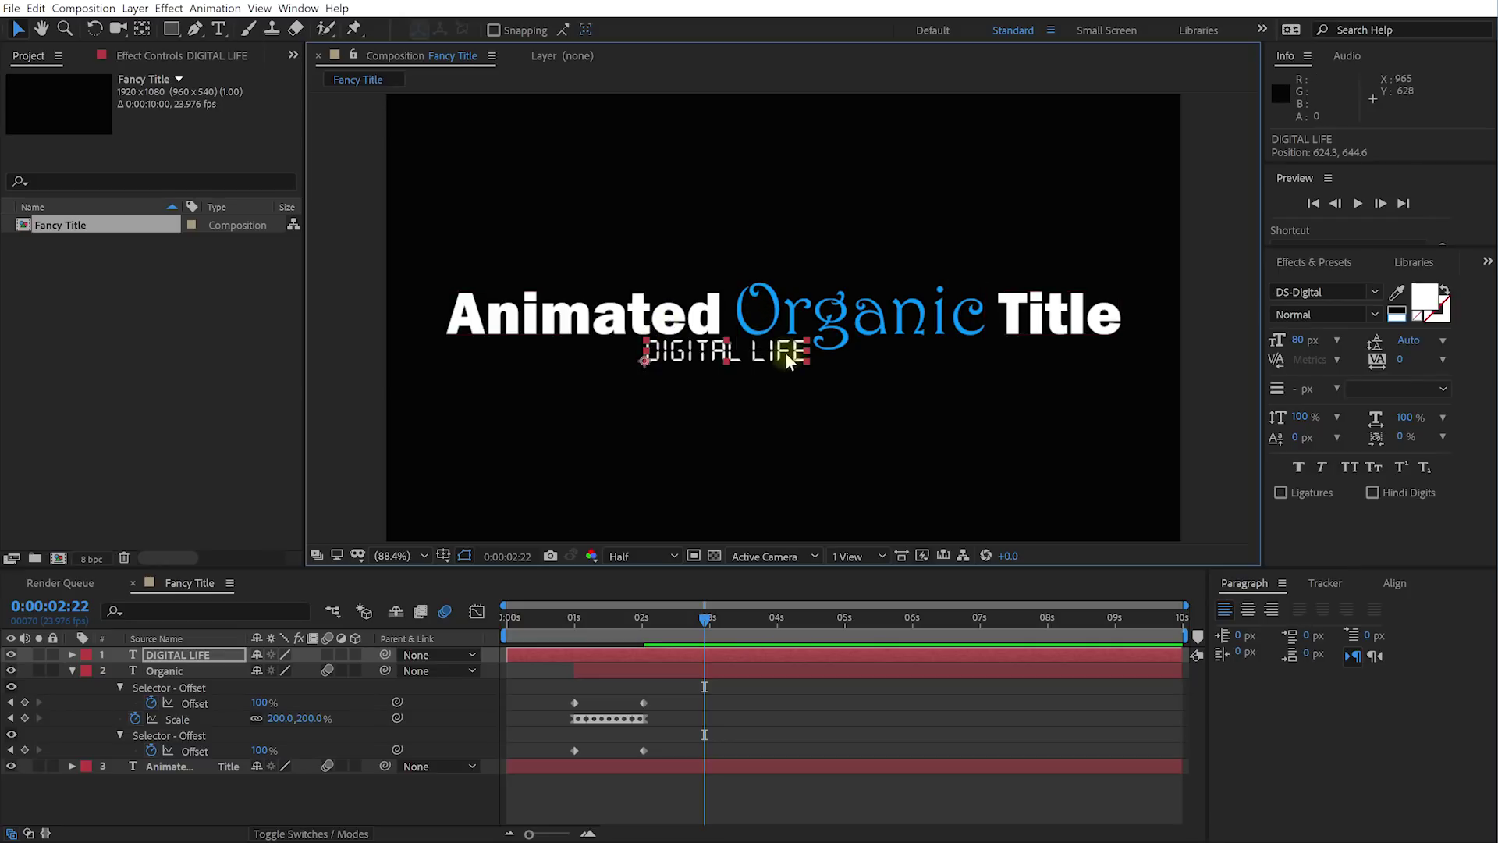
pyautogui.moveTo(788, 355); pyautogui.dragTo(789, 354)
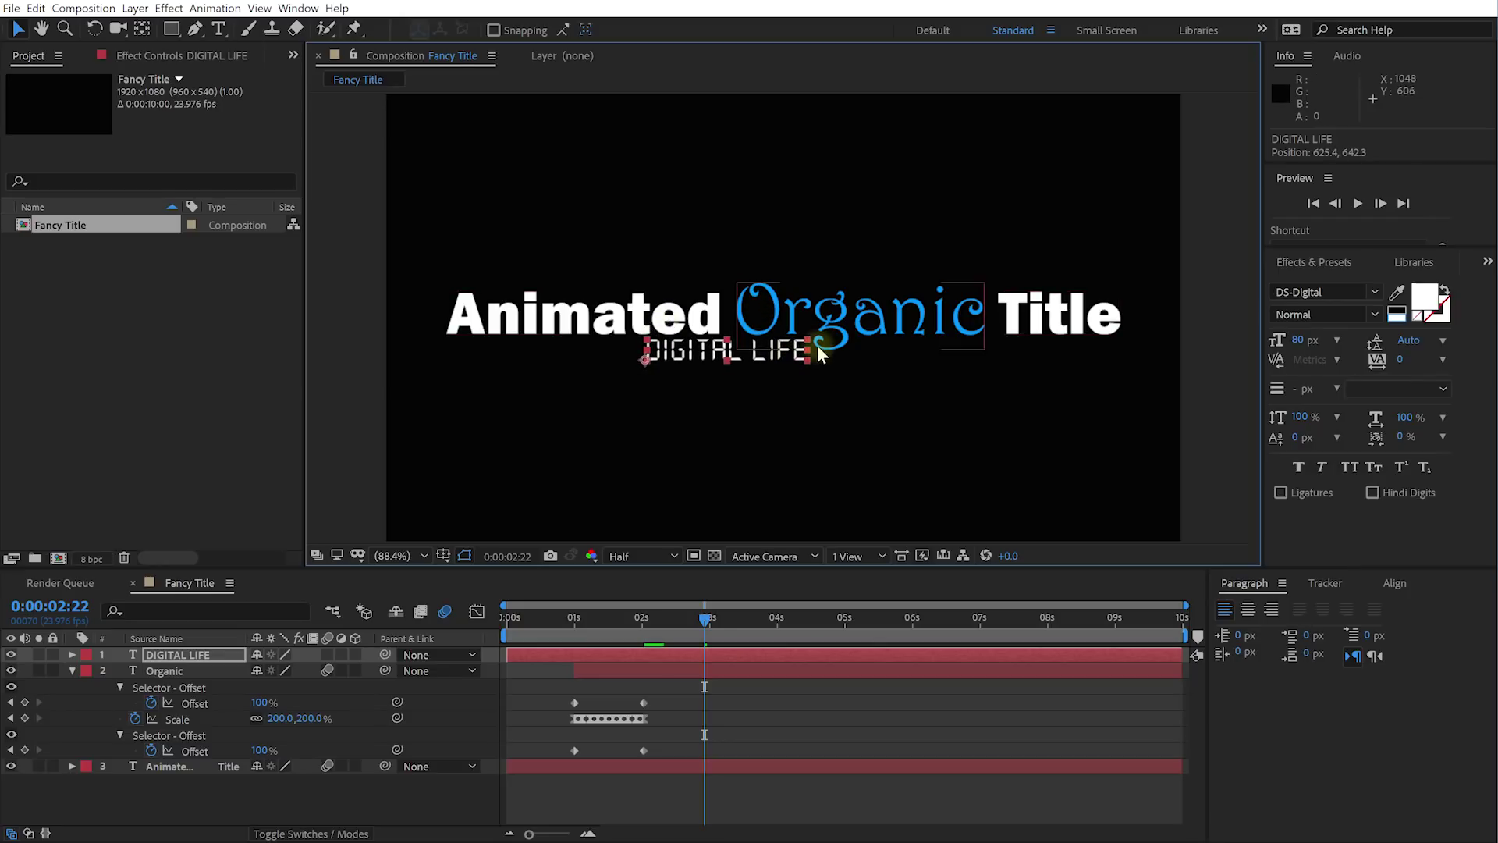
# Step: Apply the Drop In By Character text preset to the DIGITAL LIFE layer at about 0:00:02:00
pyautogui.moveTo(688, 620); pyautogui.dragTo(616, 628)
pyautogui.click(641, 618)
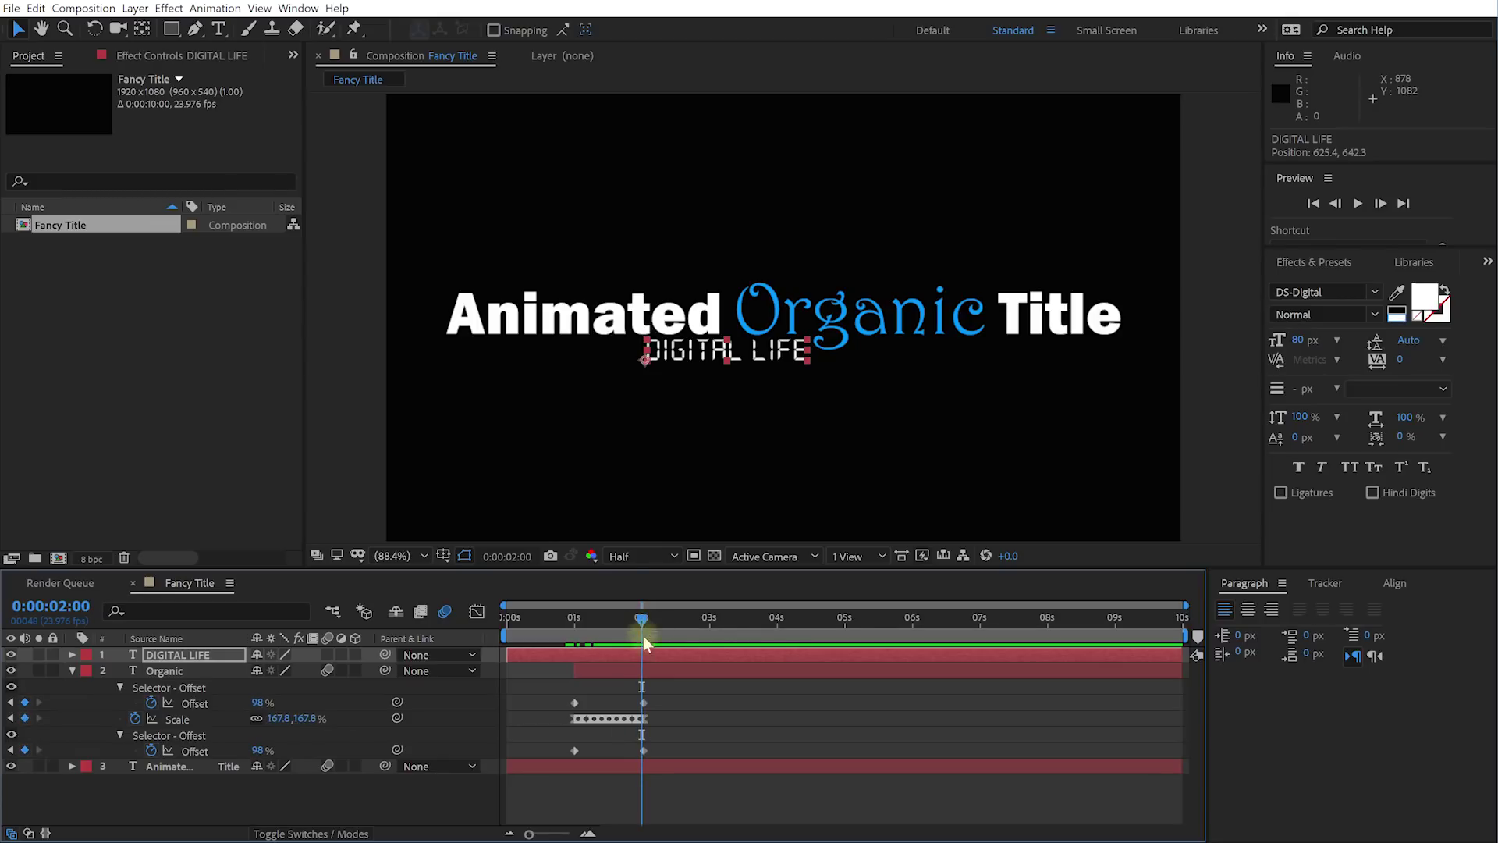
pyautogui.click(923, 312)
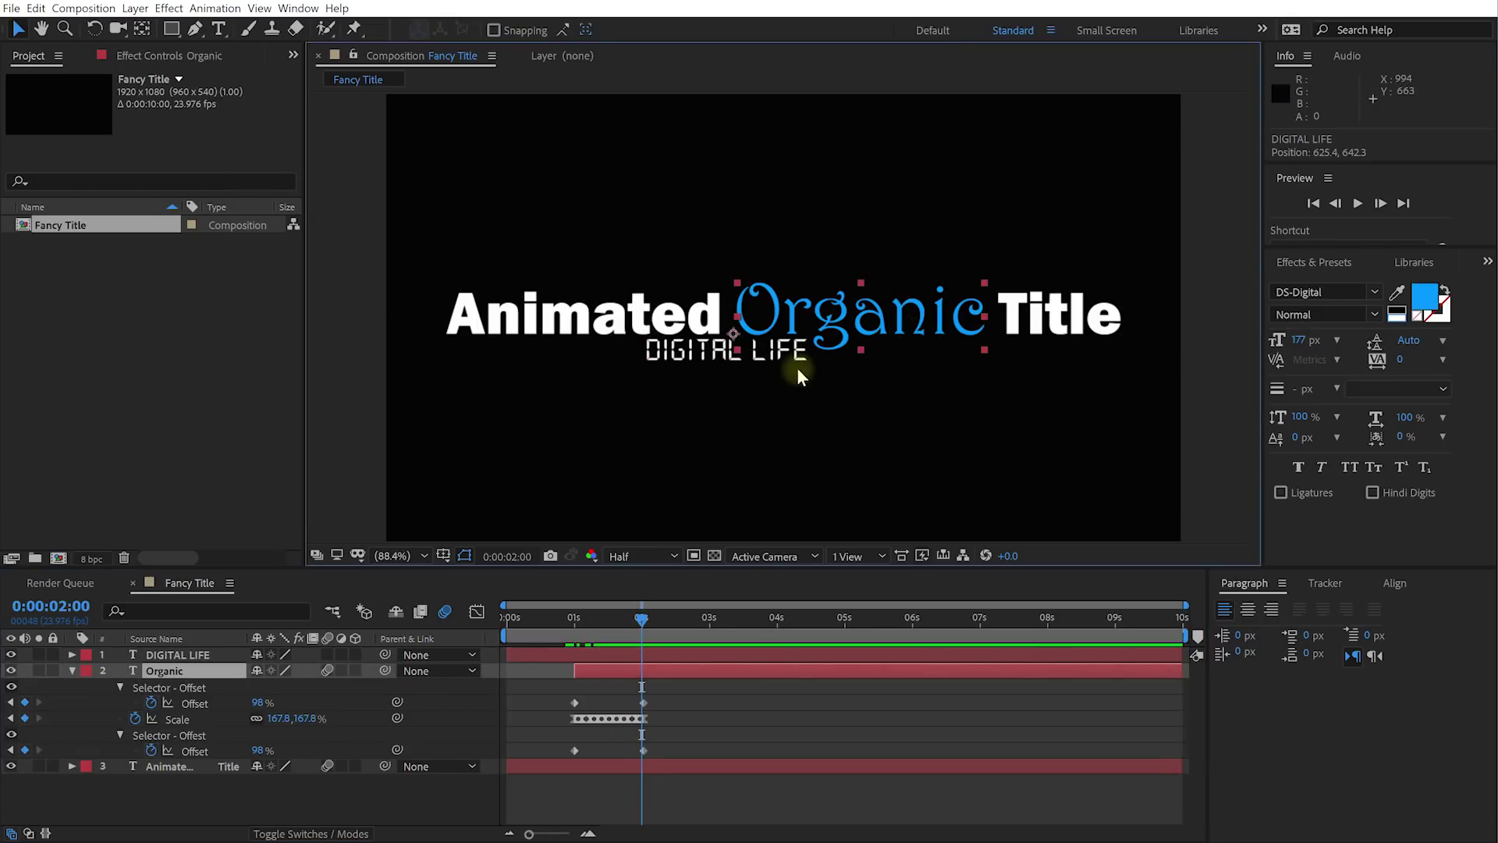
pyautogui.click(636, 654)
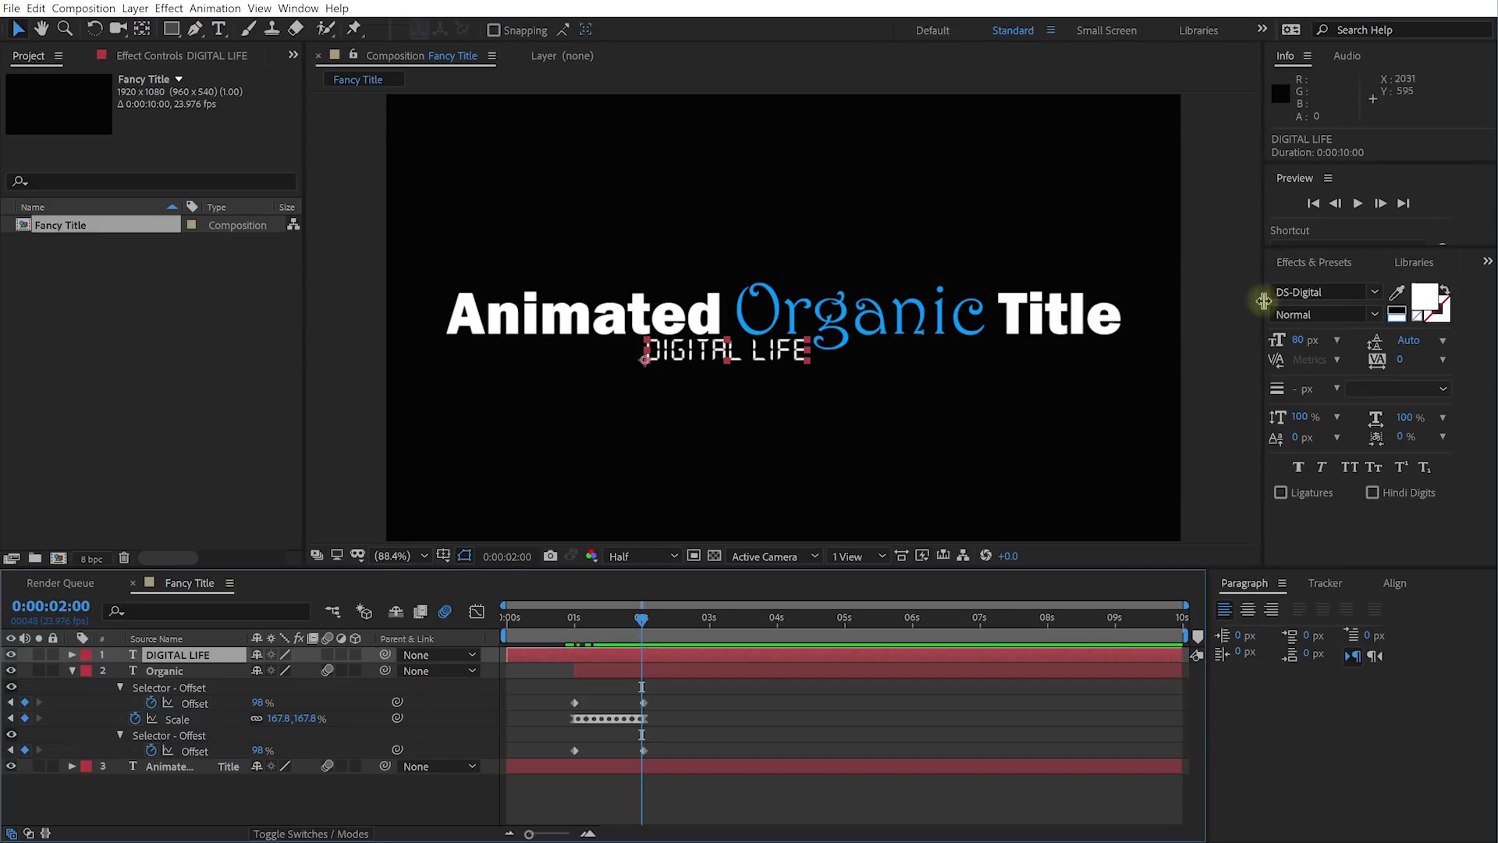
pyautogui.click(1306, 264)
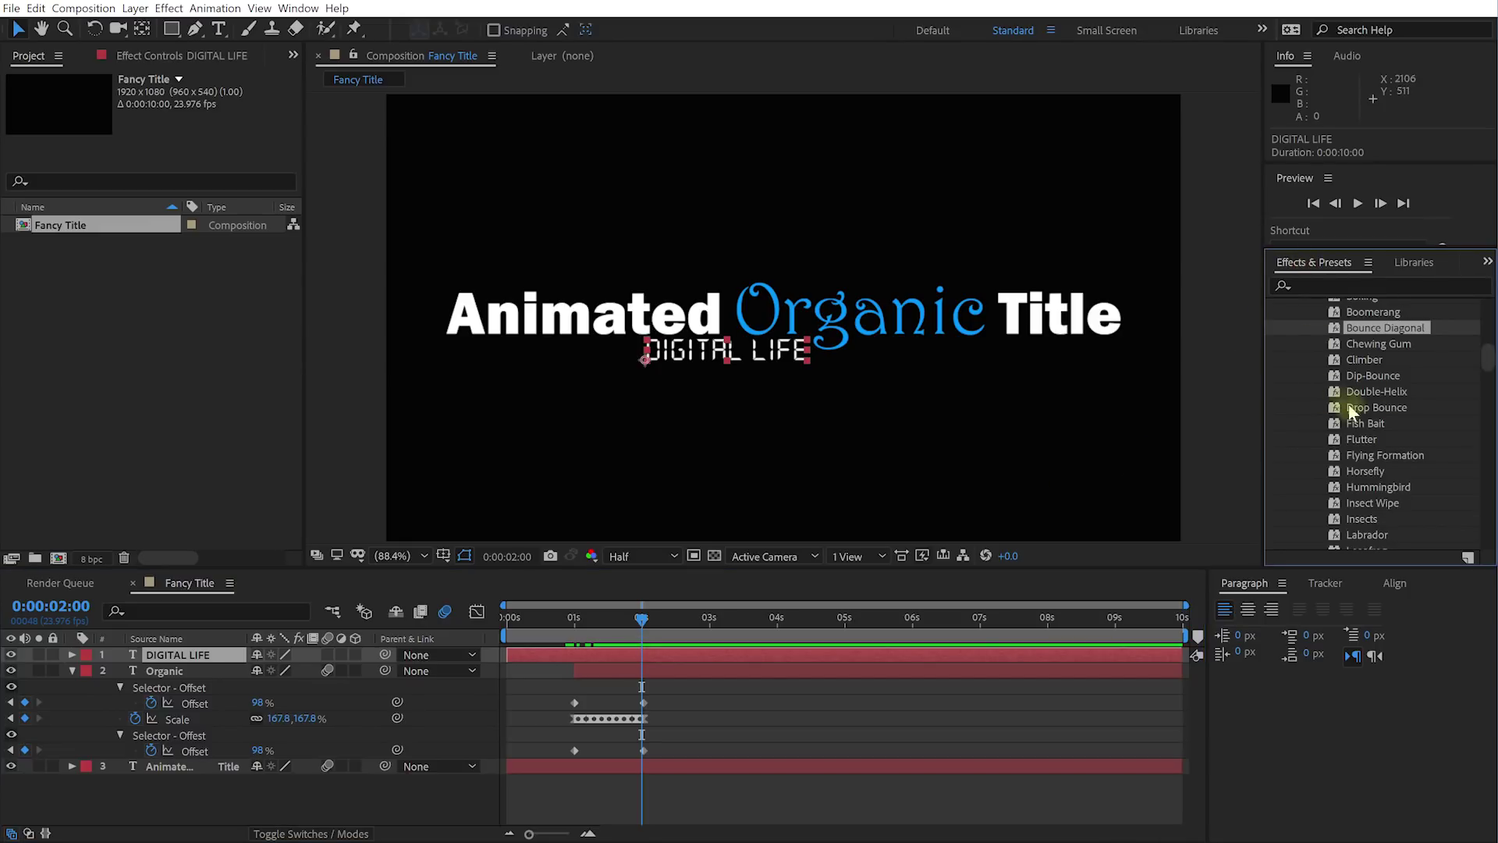
pyautogui.scroll(6, 1378, 401)
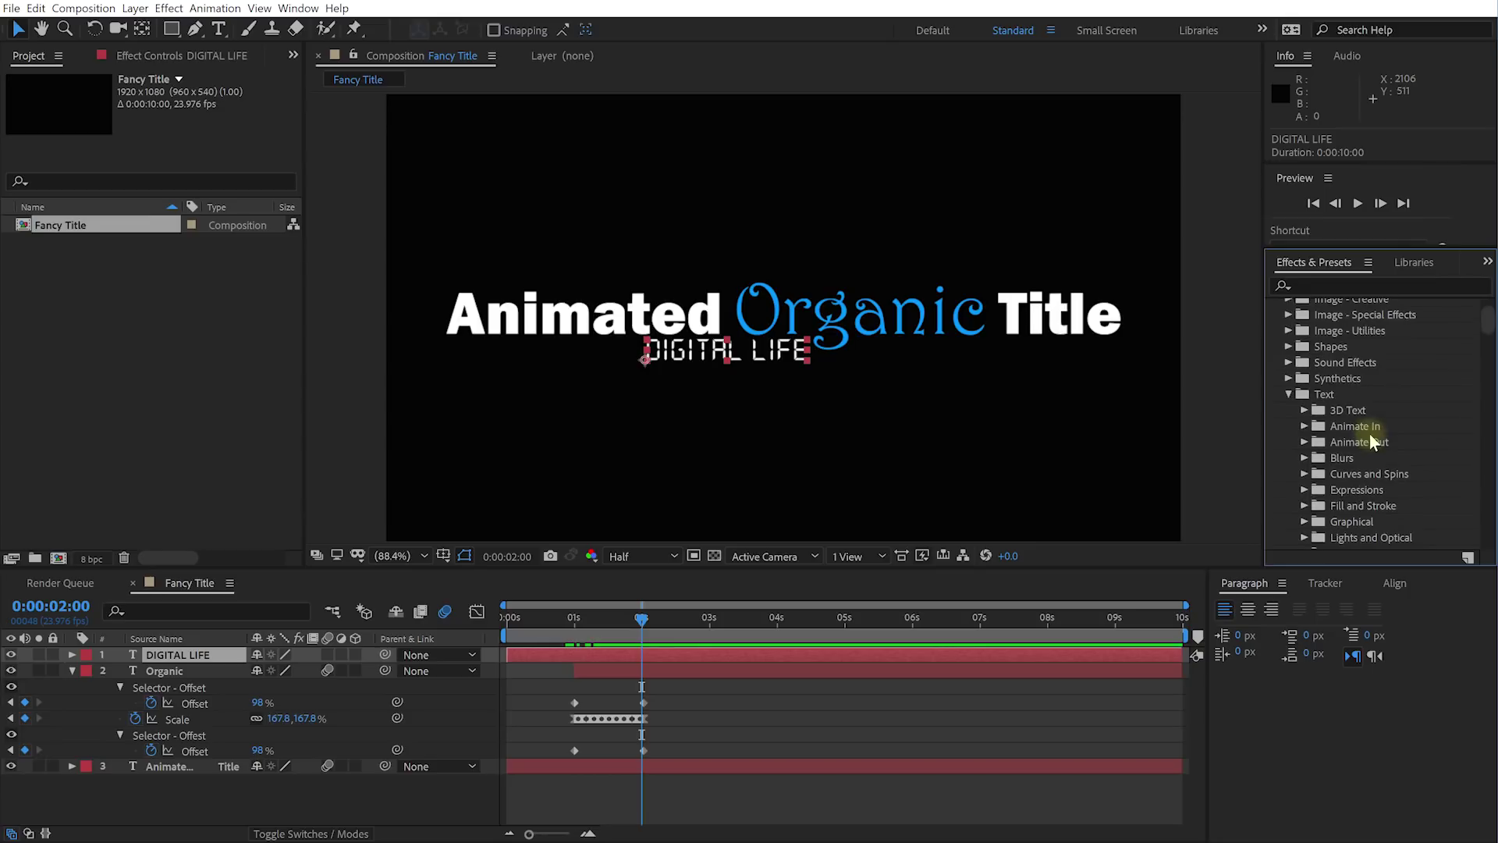
pyautogui.click(1305, 428)
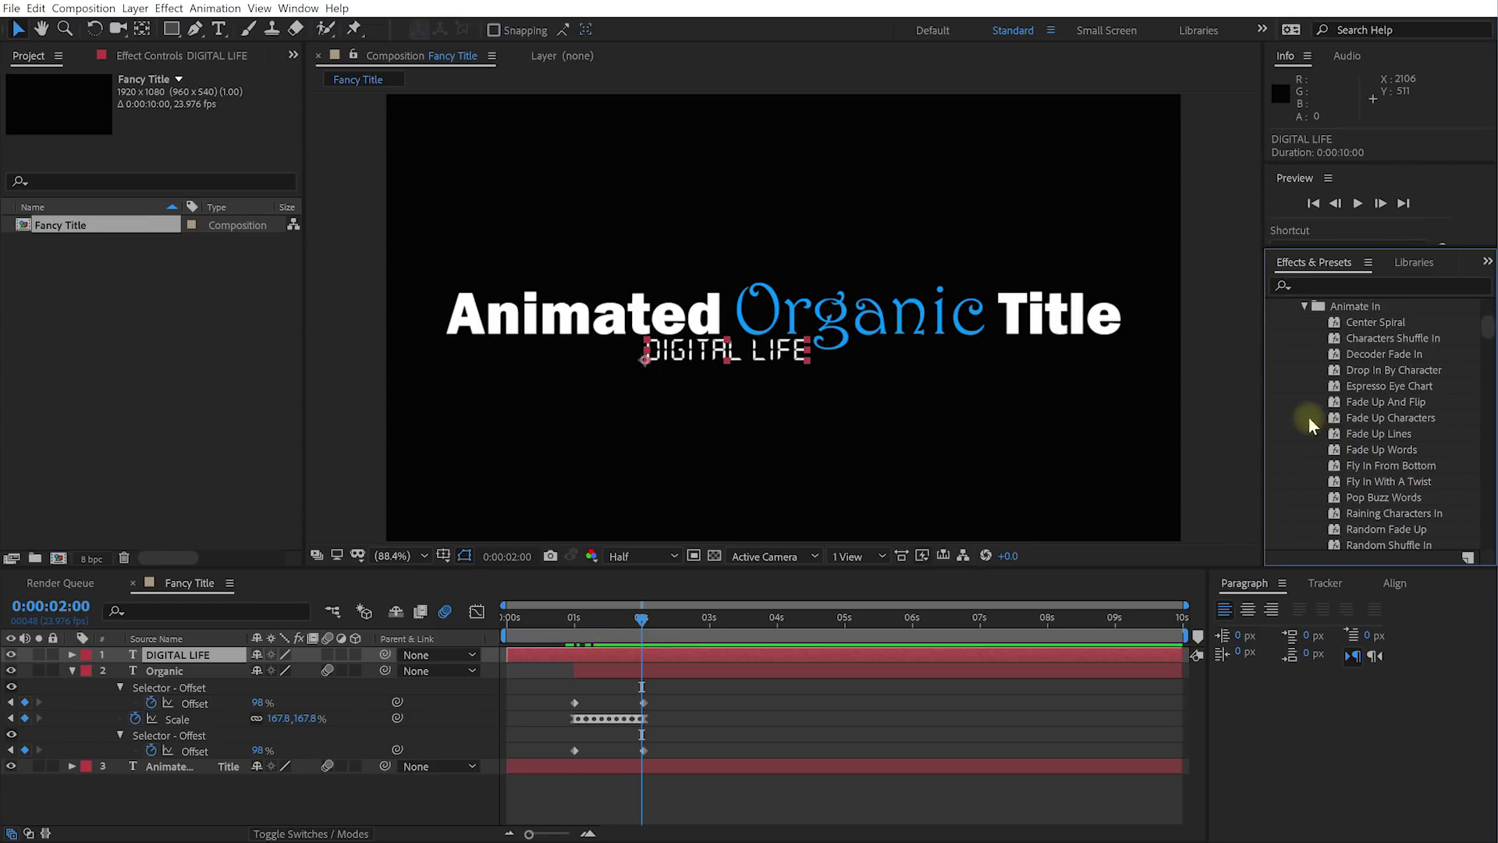
pyautogui.doubleClick(1389, 369)
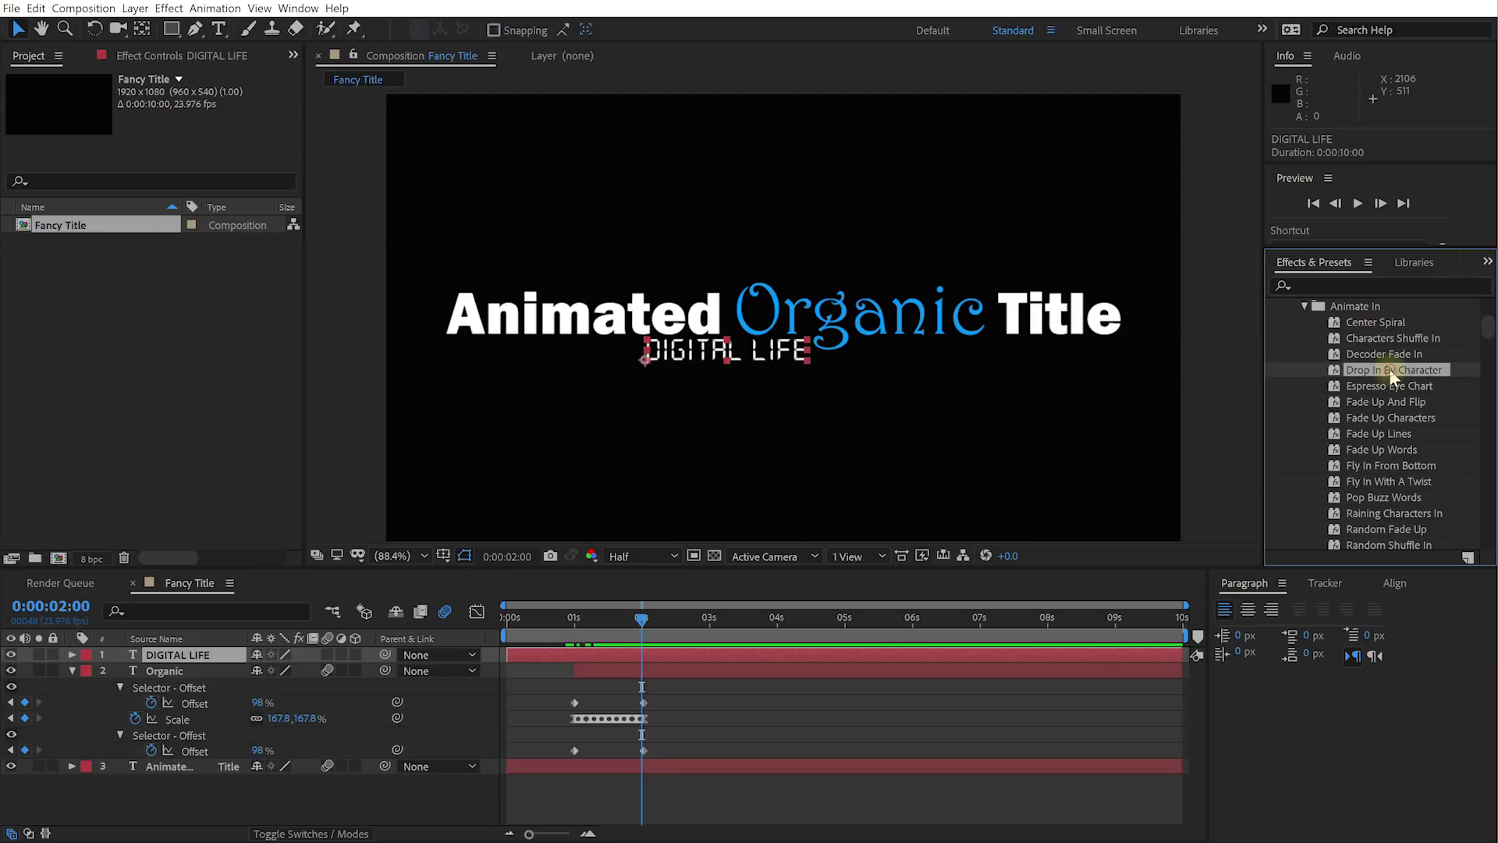
pyautogui.moveTo(641, 621); pyautogui.dragTo(637, 651)
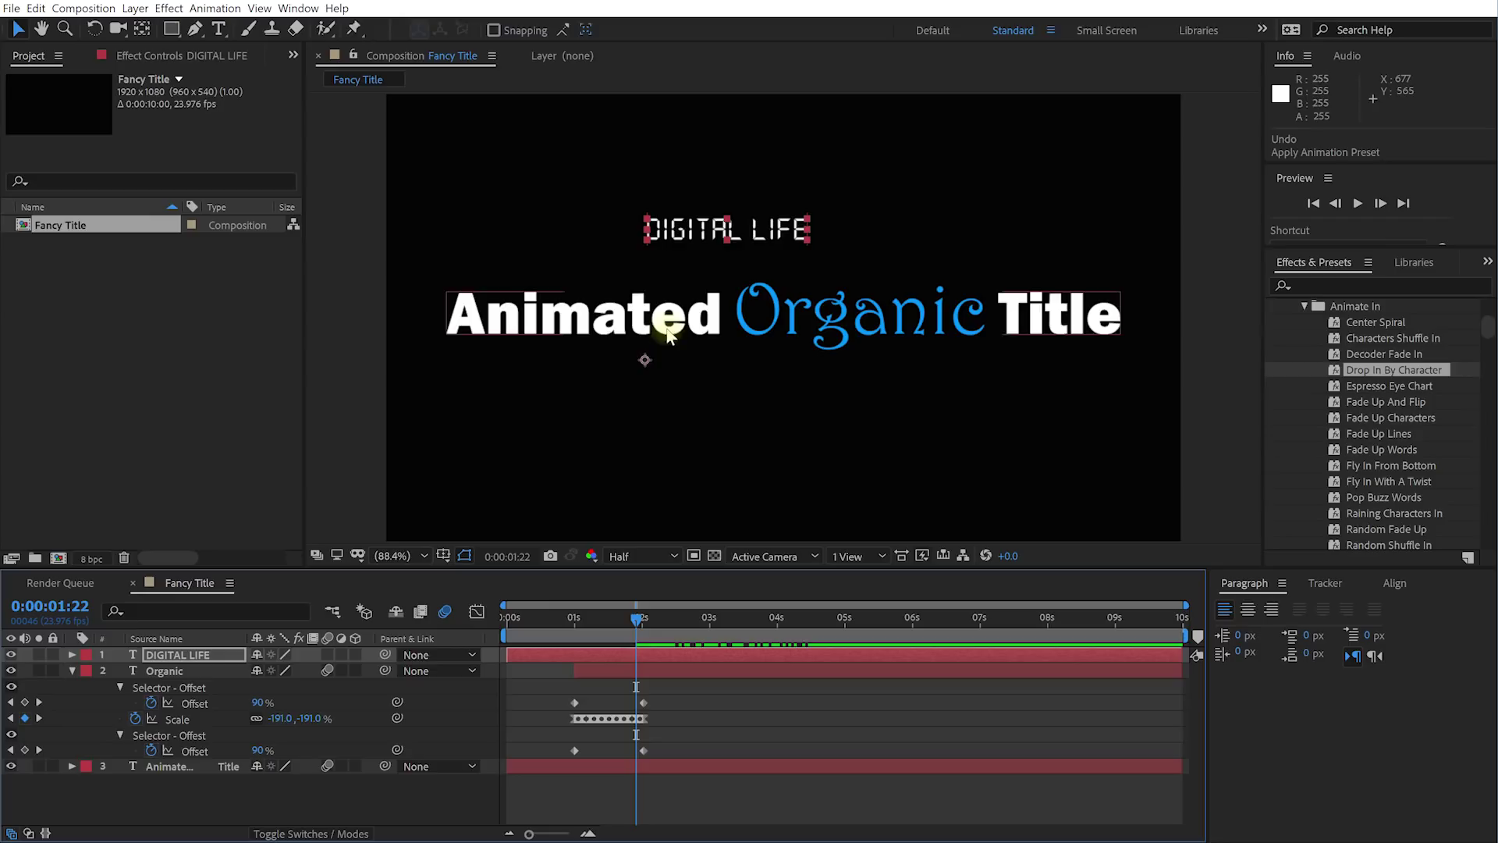
# Step: Set the DIGITAL LIFE layer's Animator 1 position to 0.0, -87.0 and enable motion blur for the layer
pyautogui.moveTo(637, 624); pyautogui.dragTo(643, 629)
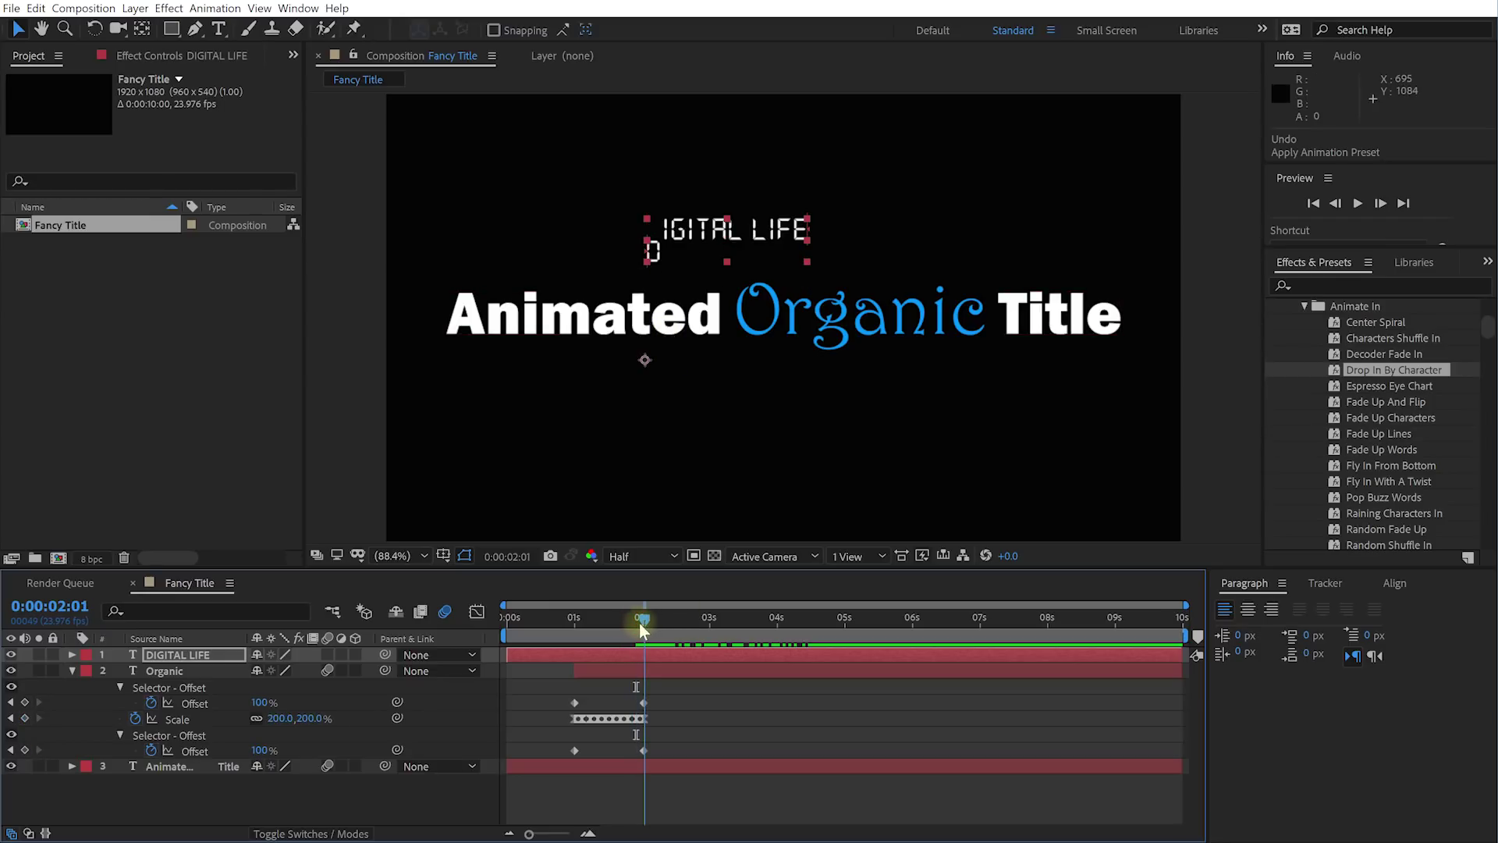
pyautogui.click(72, 656)
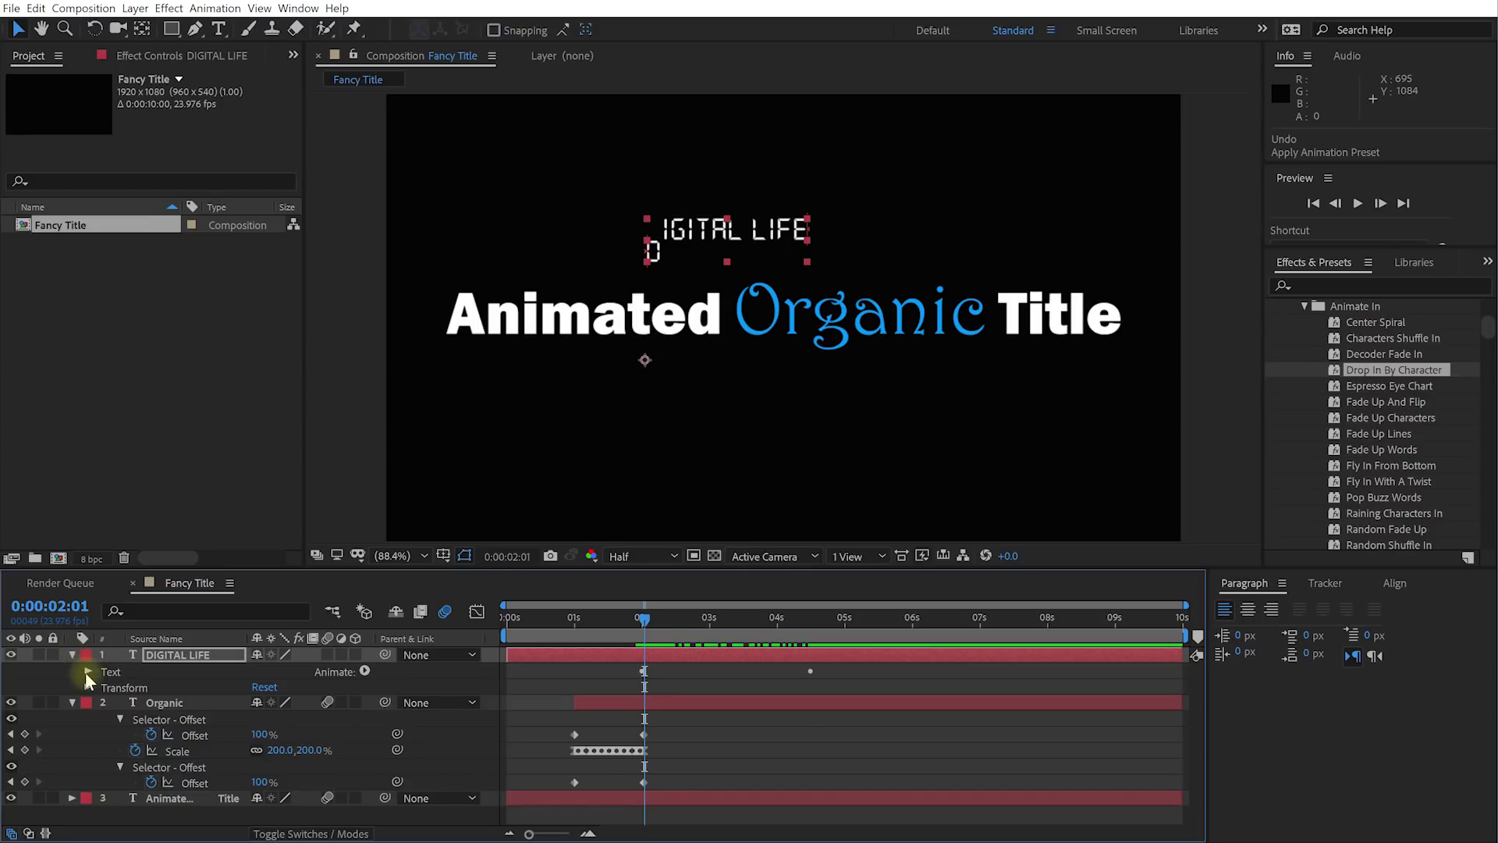
pyautogui.click(87, 672)
pyautogui.click(103, 735)
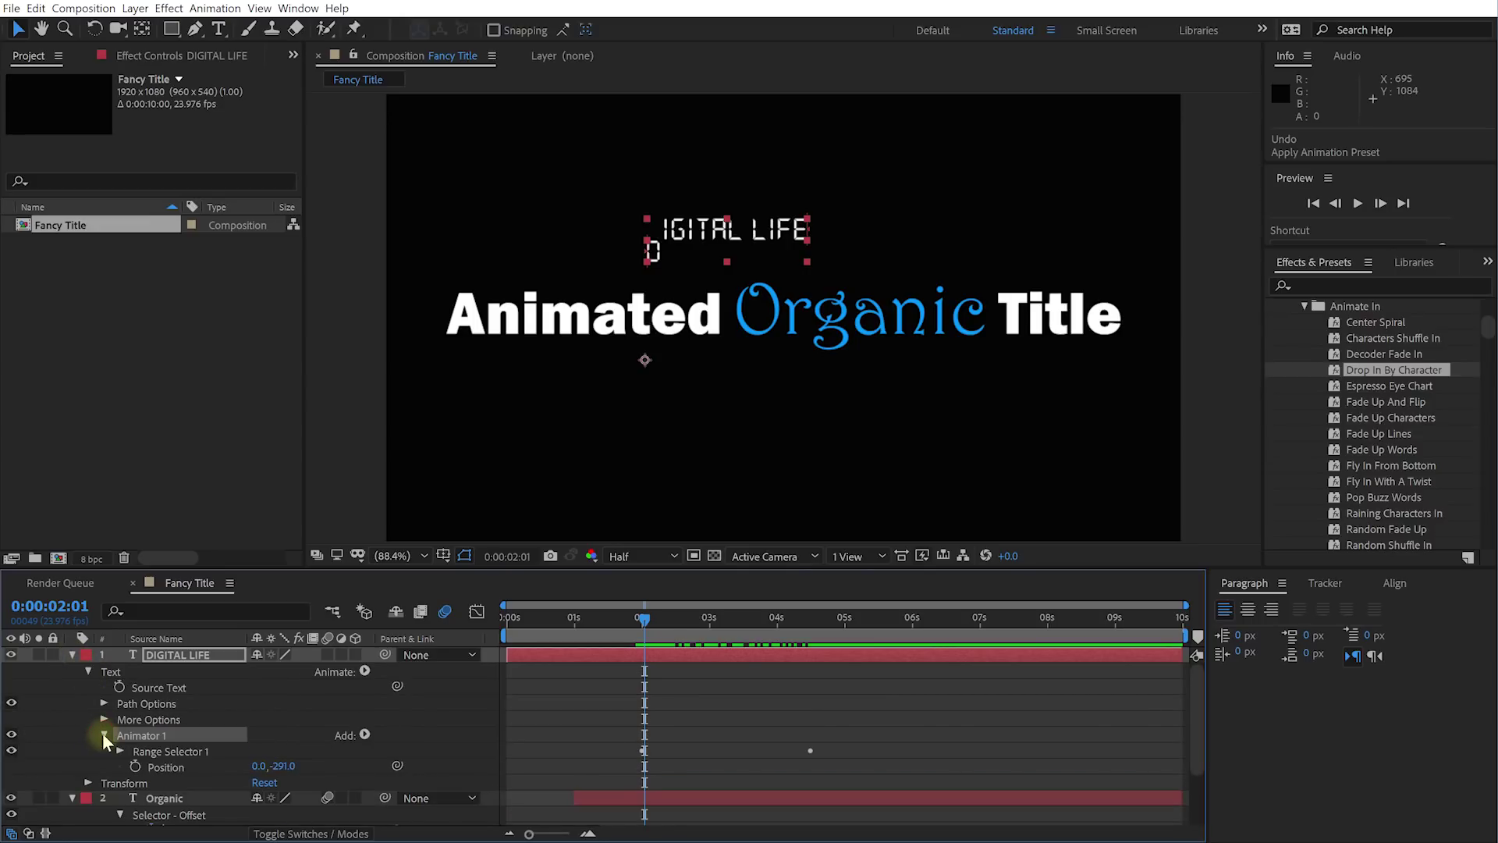
pyautogui.click(167, 752)
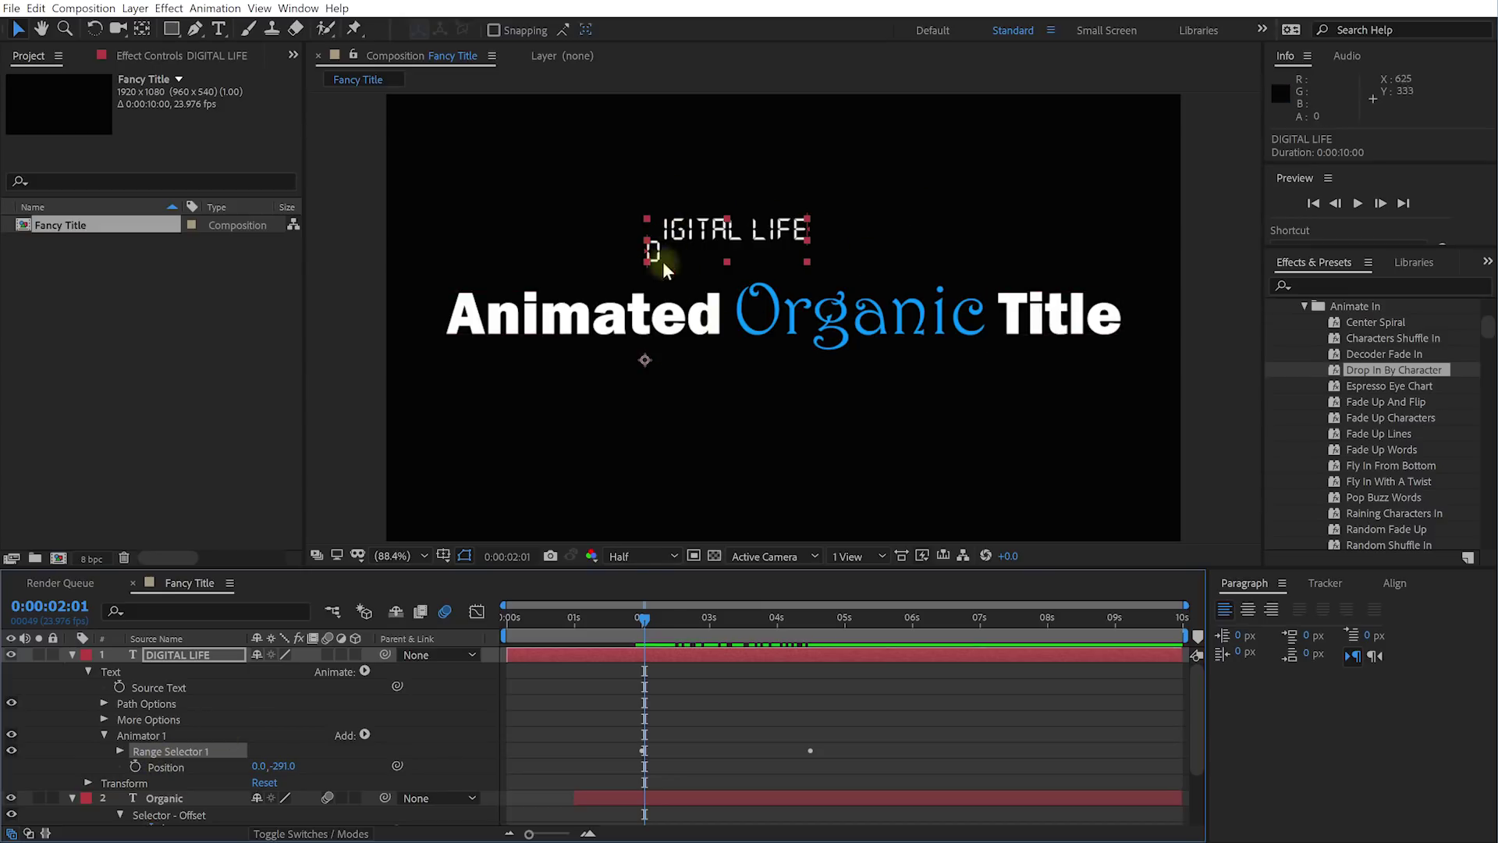
pyautogui.moveTo(284, 769); pyautogui.dragTo(500, 743)
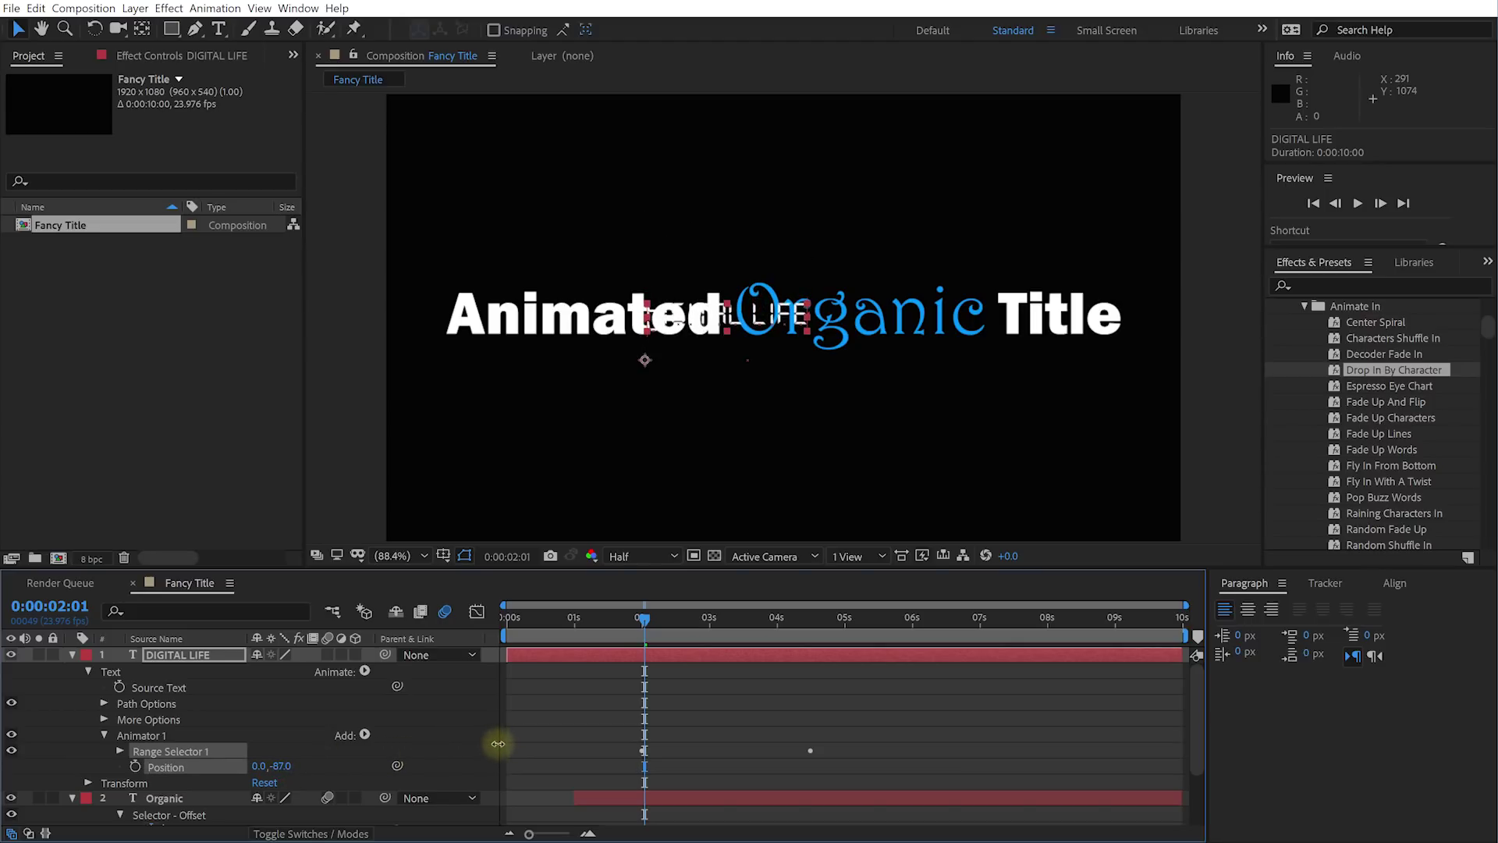
pyautogui.moveTo(645, 621); pyautogui.dragTo(729, 634)
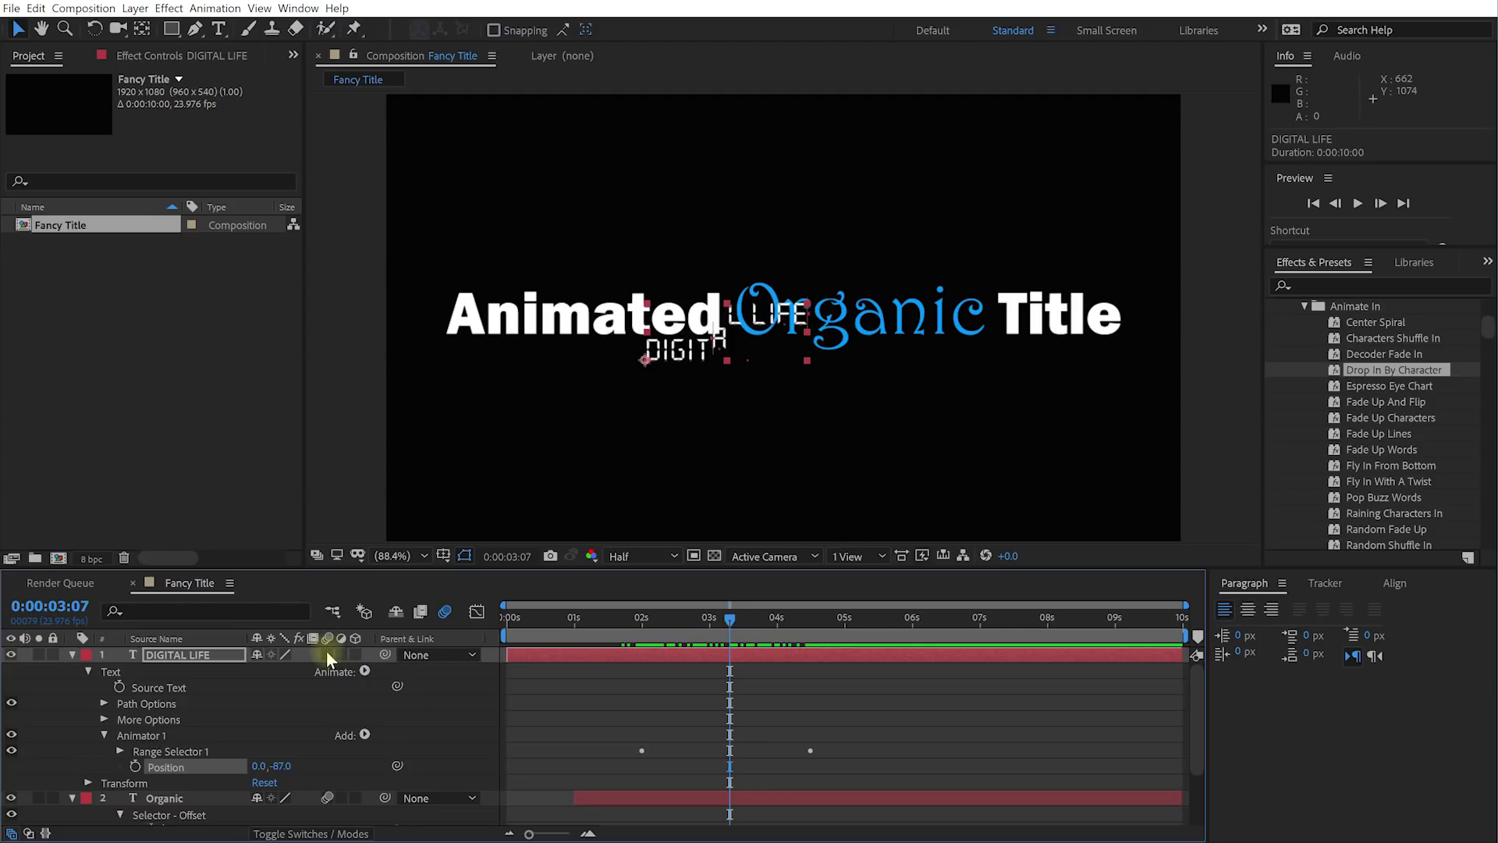
pyautogui.moveTo(748, 611)
pyautogui.mouseDown()
pyautogui.moveTo(625, 612)
pyautogui.moveTo(788, 621)
pyautogui.moveTo(727, 633)
pyautogui.moveTo(747, 634)
pyautogui.mouseUp()
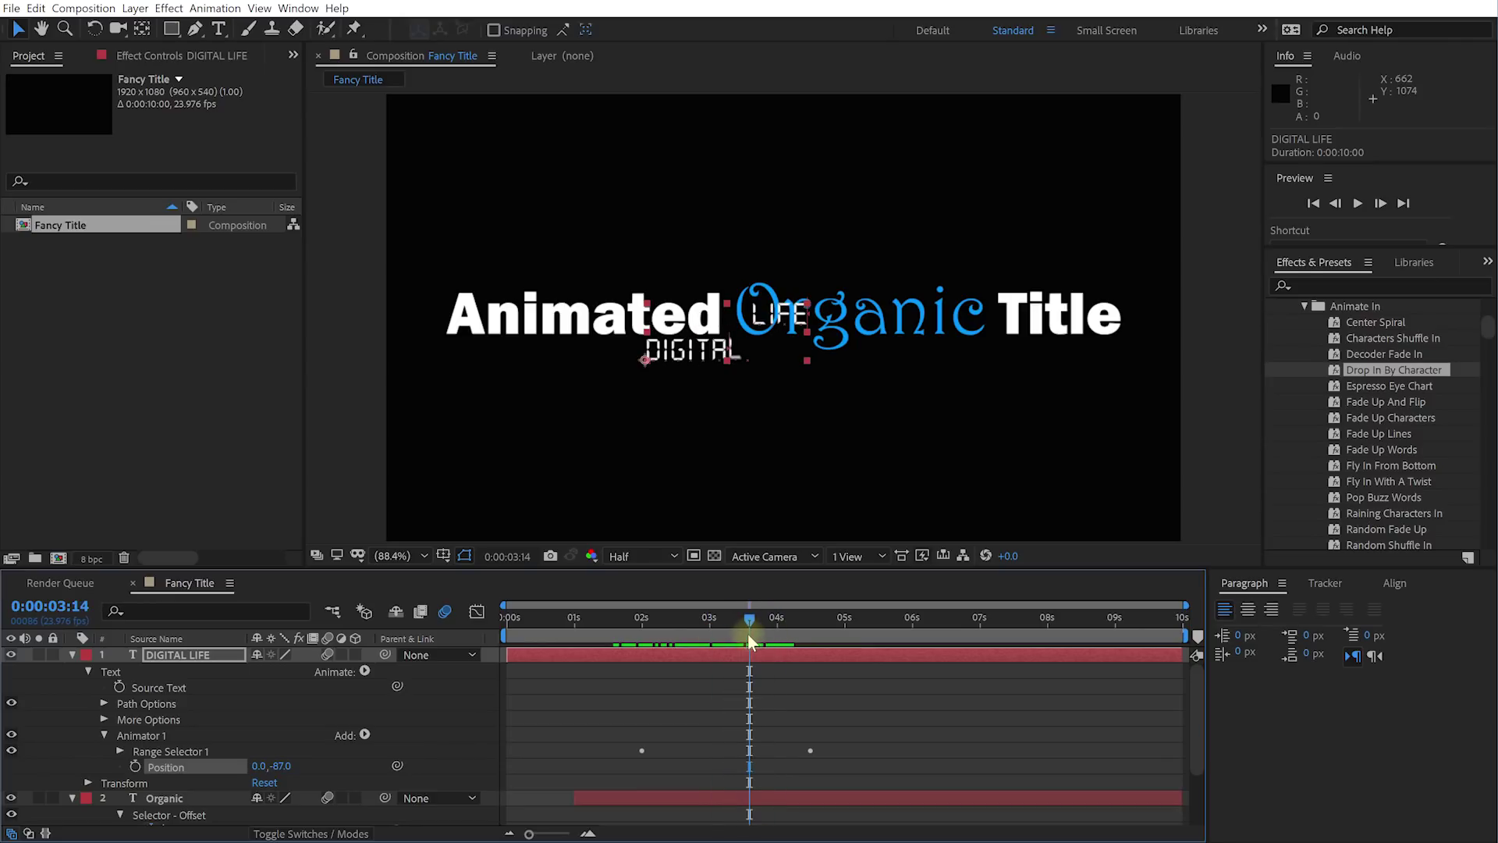
# Step: Draw a rectangular mask about 553 × 173 px on the DIGITAL LIFE layer, enclosing the subtitle's resting place just below the title
pyautogui.click(171, 30)
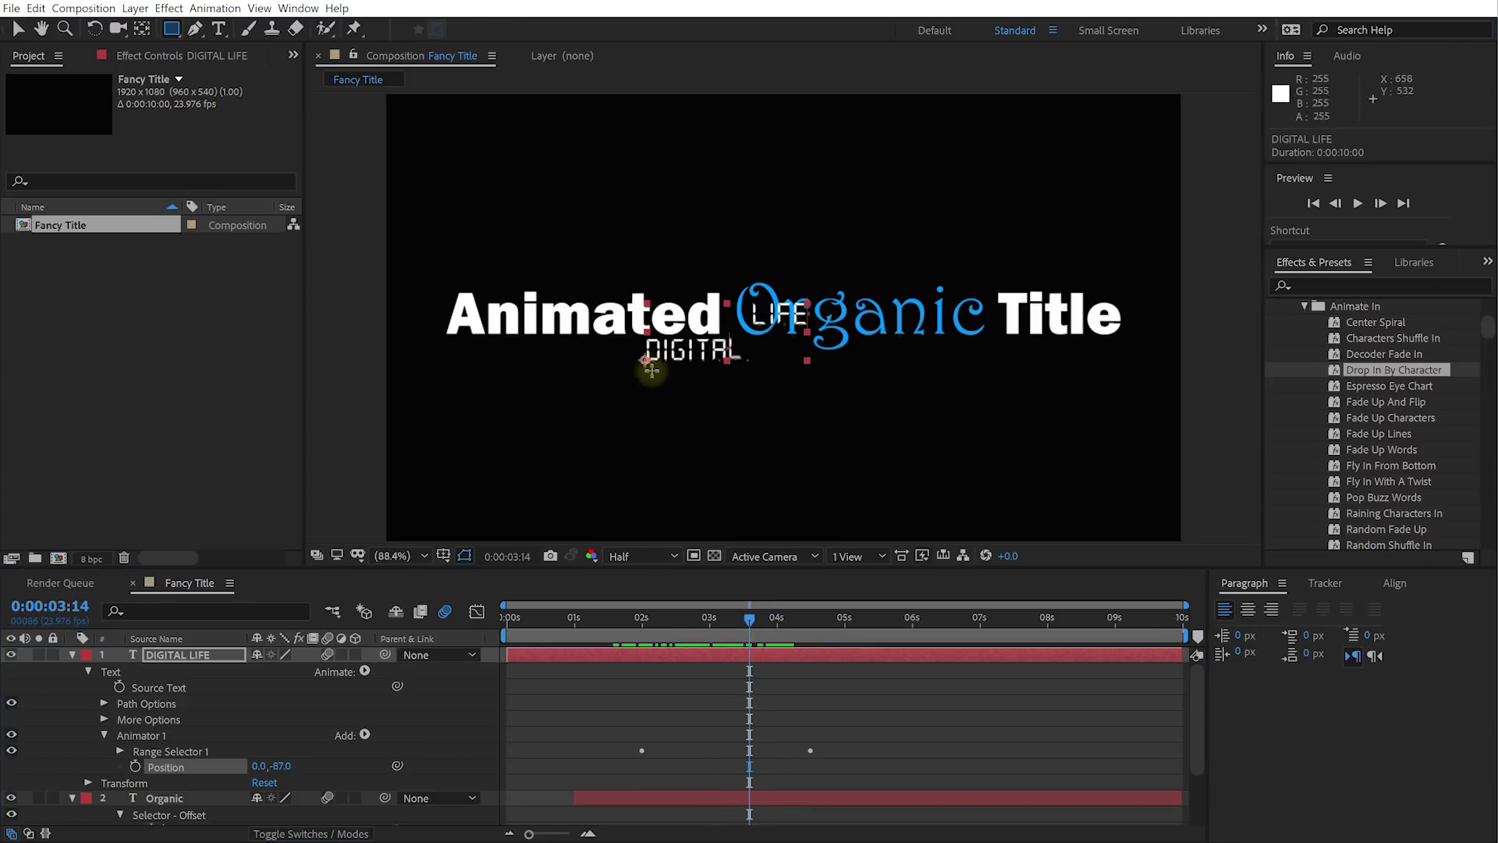
pyautogui.click(188, 663)
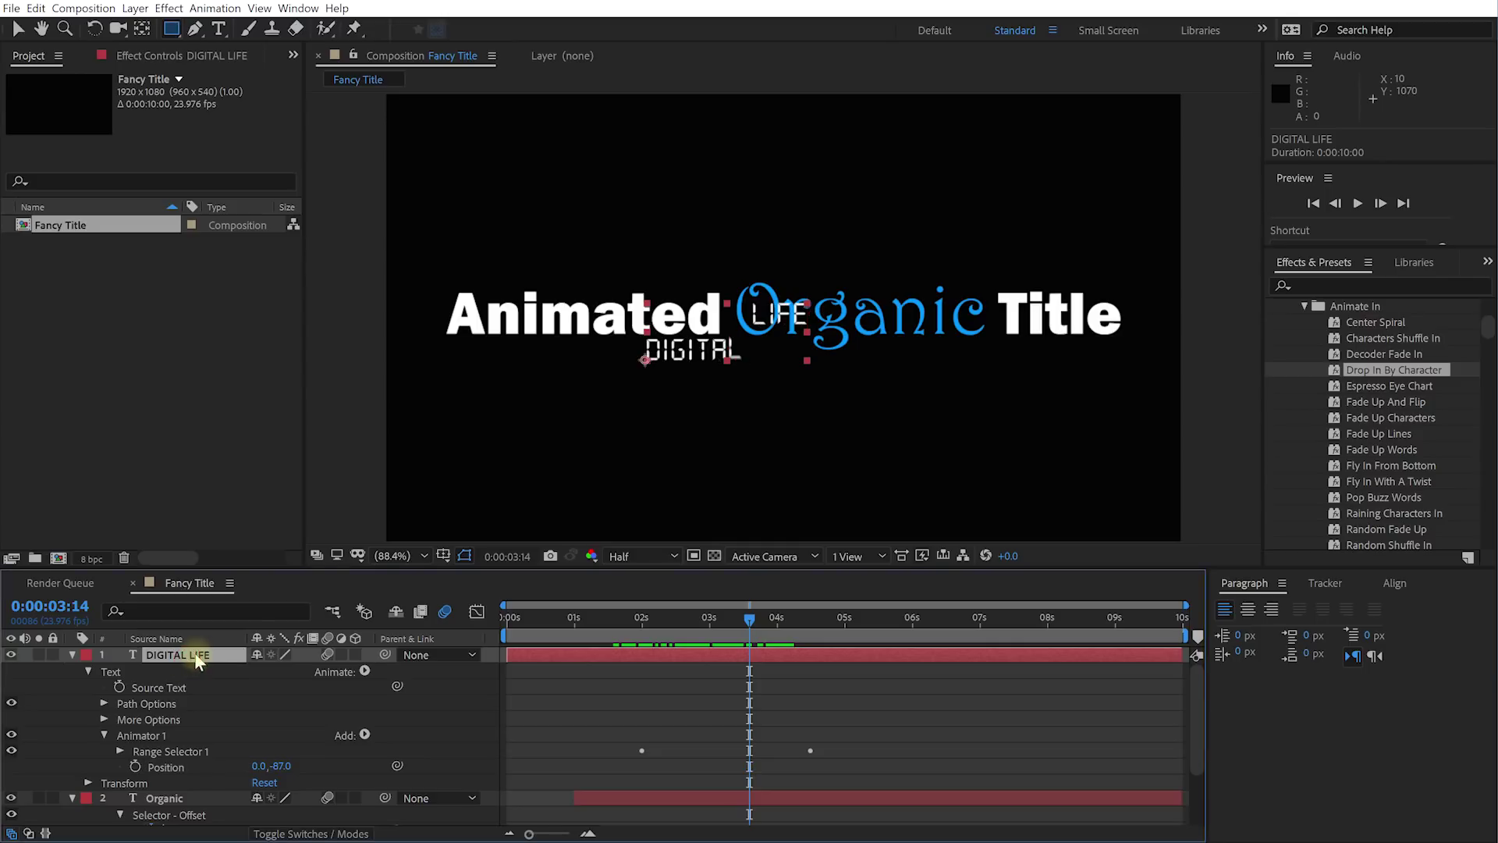
pyautogui.moveTo(620, 380); pyautogui.dragTo(850, 335)
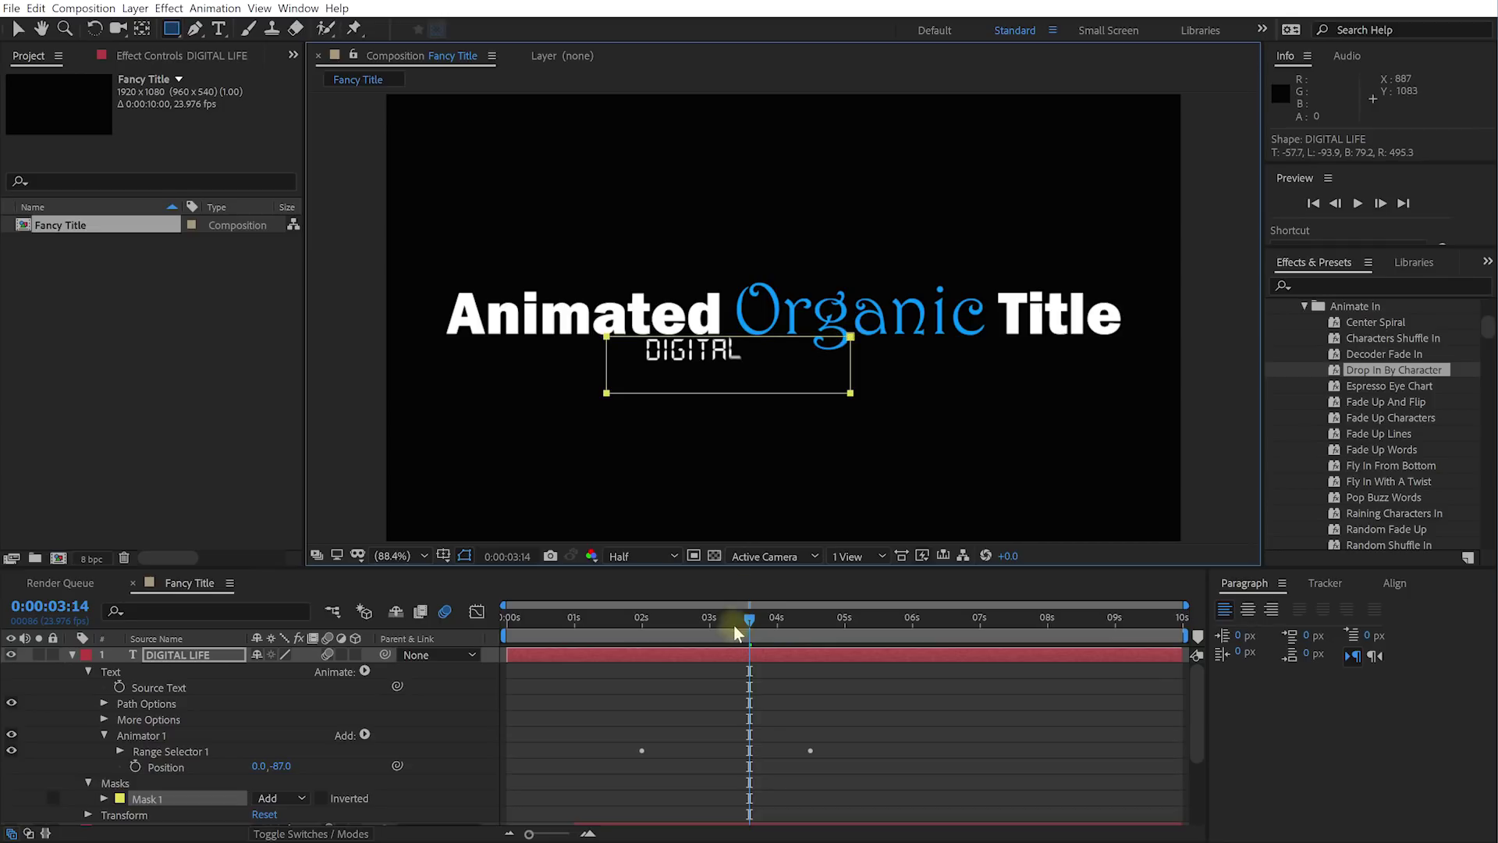
# Step: Preview the masked subtitle animation from the beginning with all layers deselected
pyautogui.moveTo(739, 616); pyautogui.dragTo(509, 634)
pyautogui.press('/')
pyautogui.press('v')
pyautogui.click(846, 699)
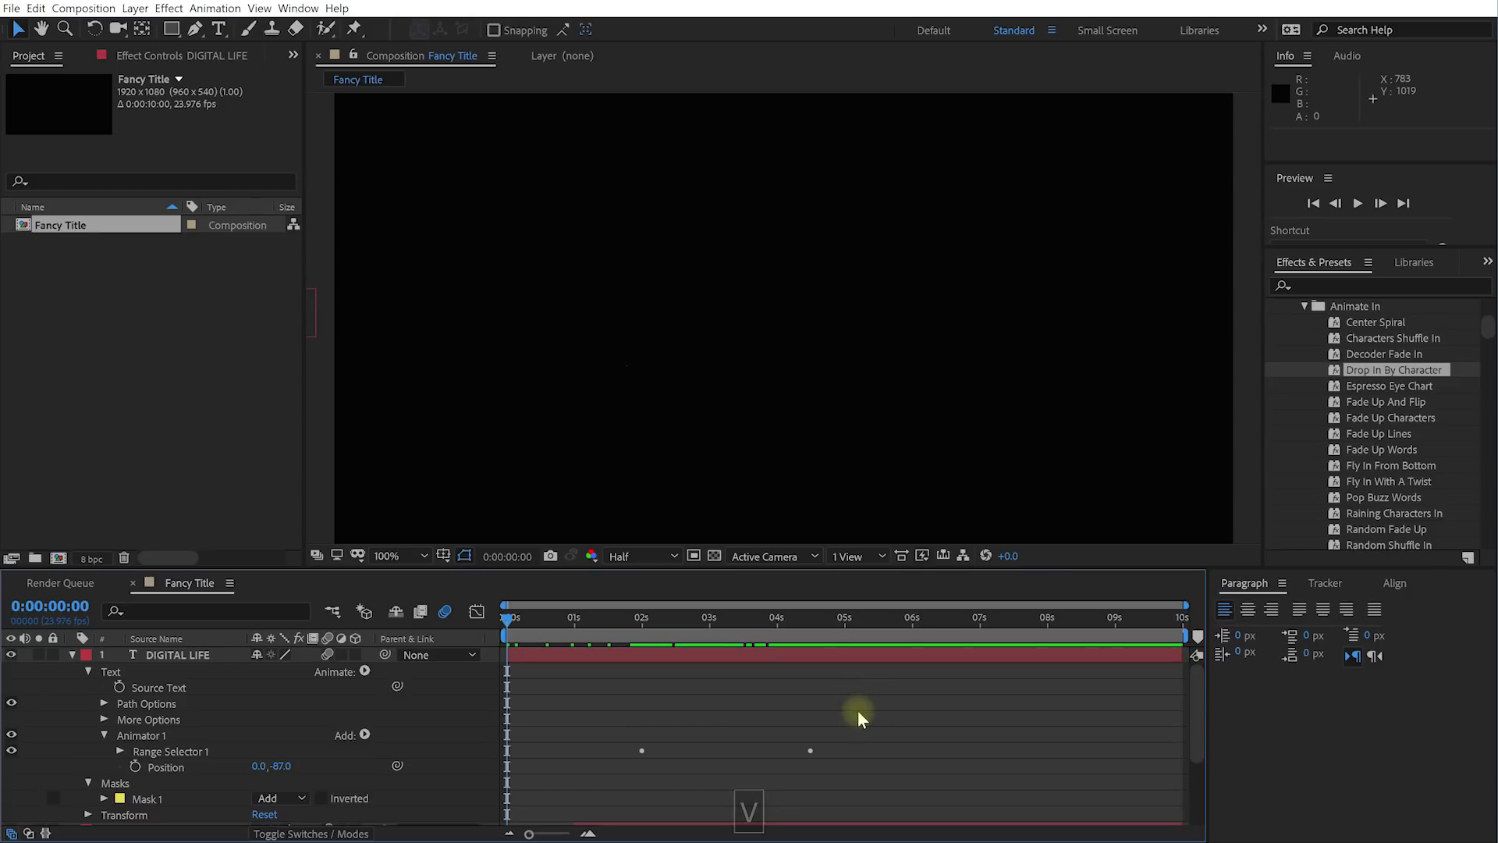
pyautogui.press('space')
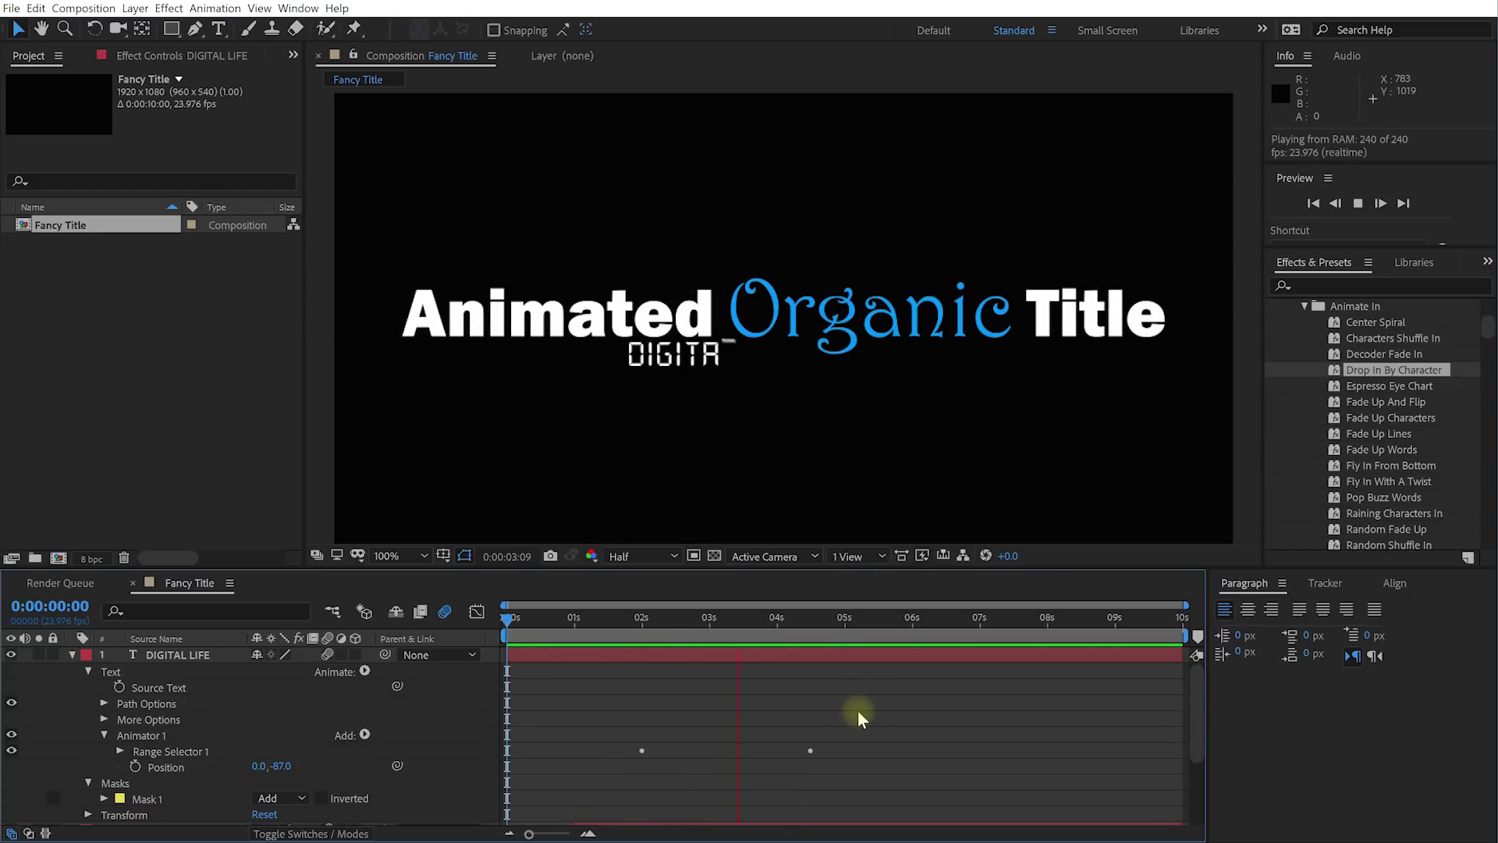
pyautogui.press('space')
# Step: Retime the DIGITAL LIFE Range Selector Start keyframes to run from 0:00:02:04 to about 0:00:03:00
pyautogui.moveTo(830, 620); pyautogui.dragTo(734, 648)
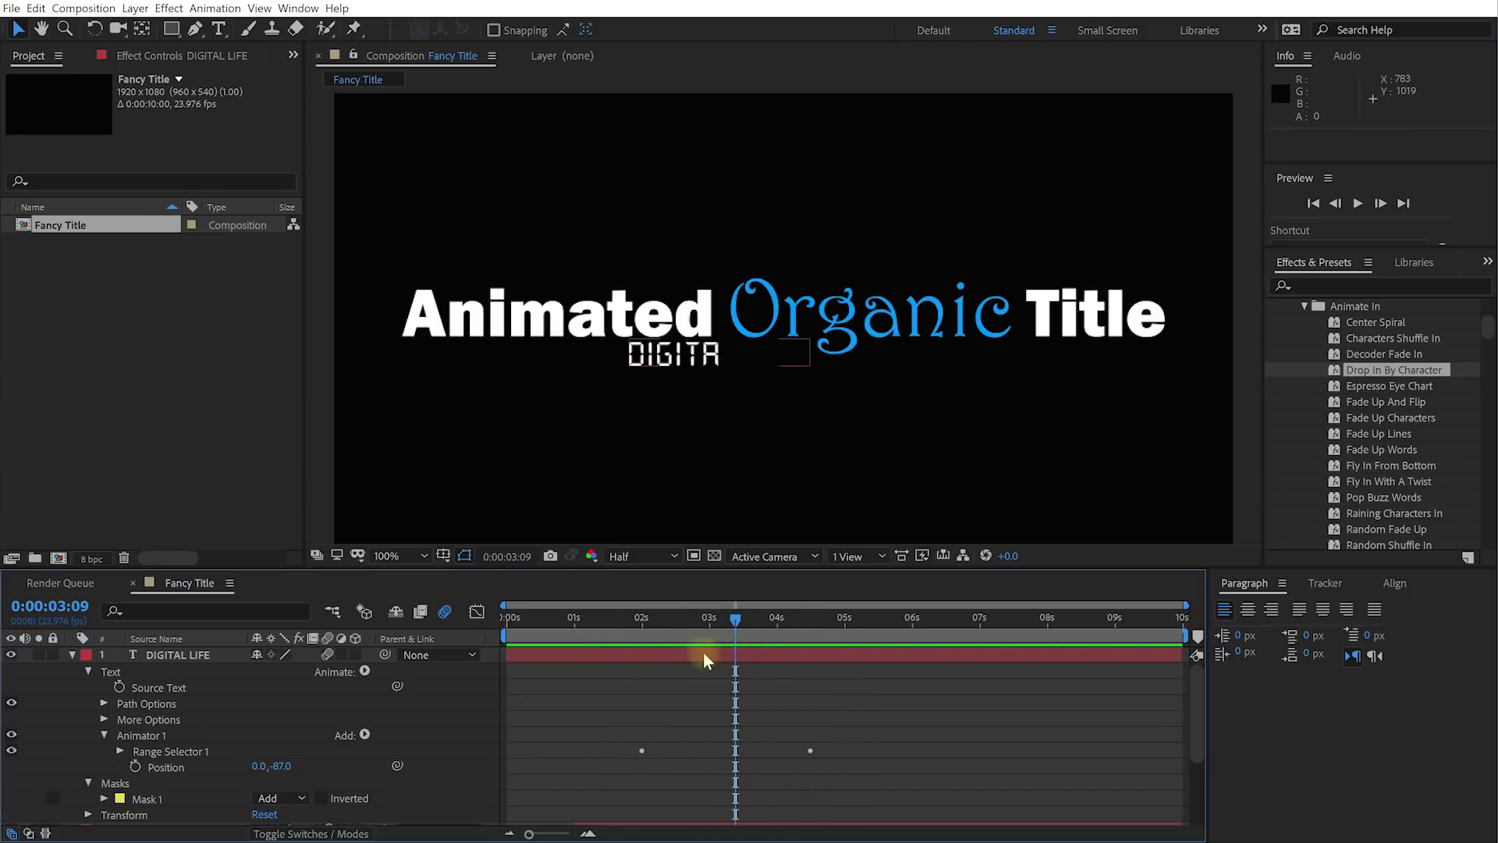
pyautogui.click(682, 659)
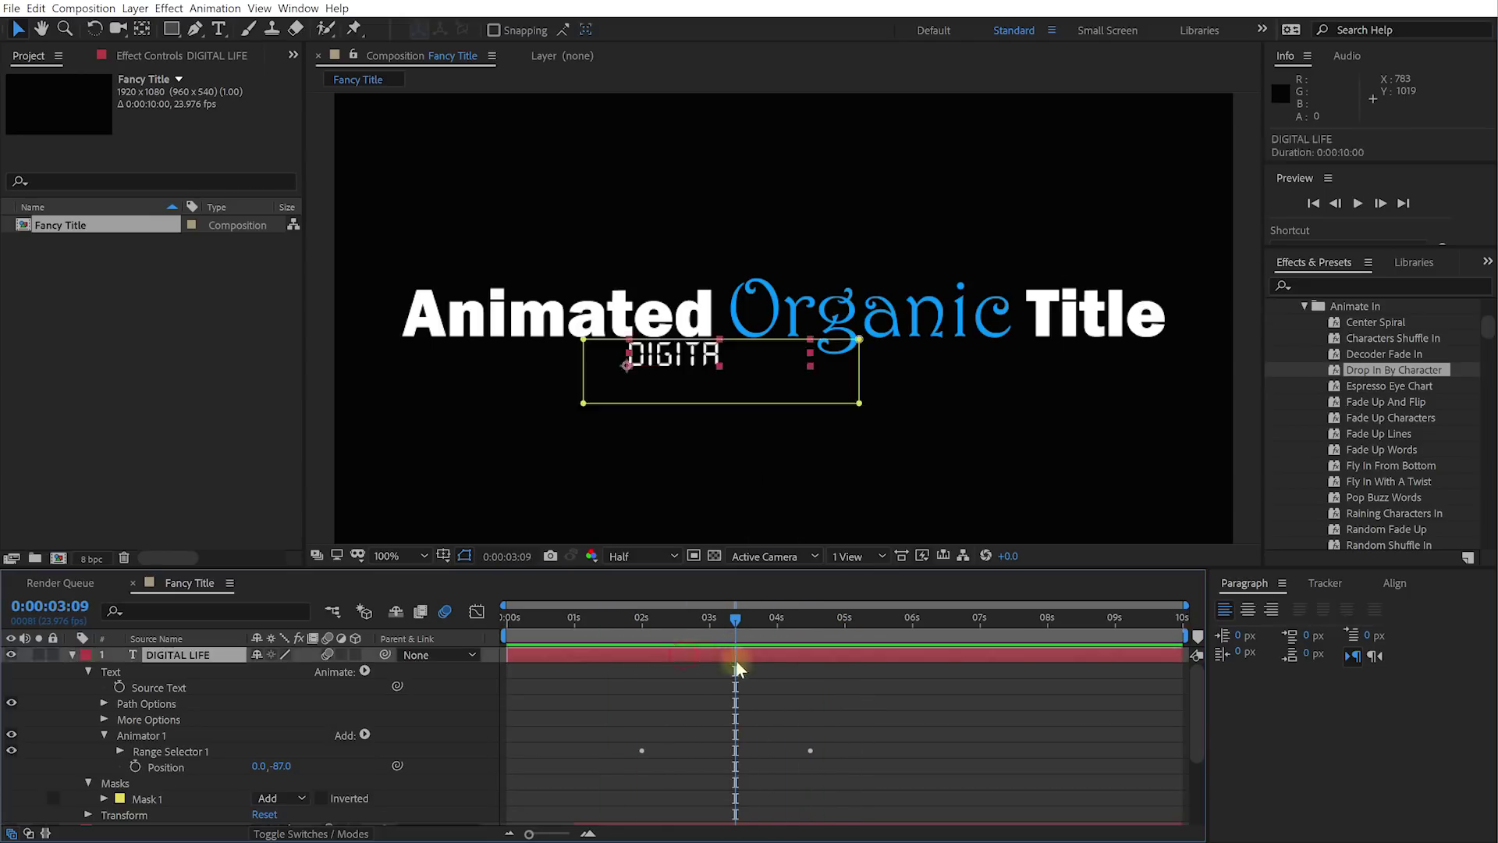
pyautogui.press('u')
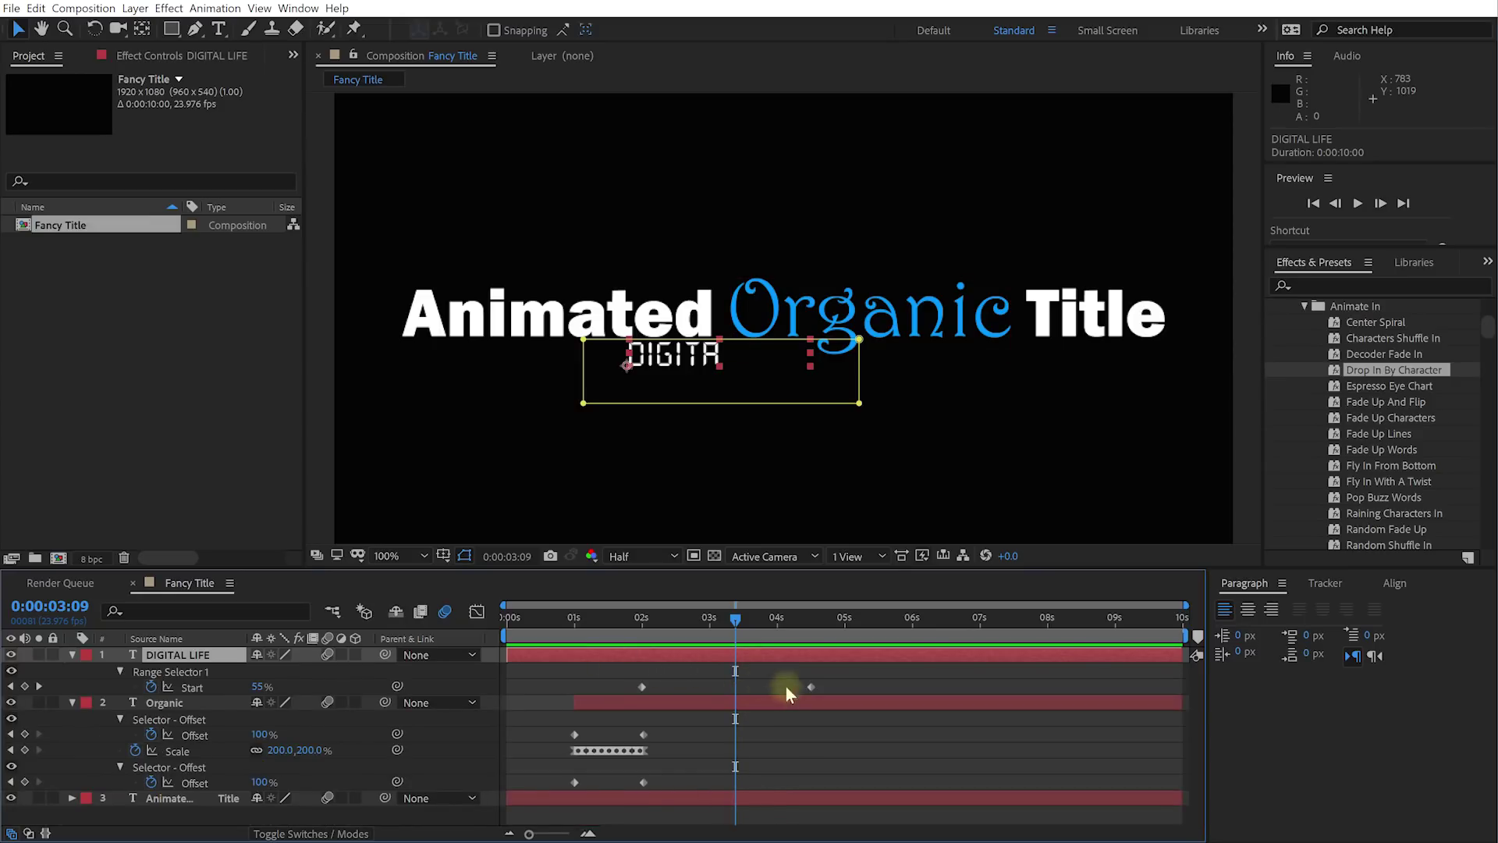
pyautogui.moveTo(812, 687); pyautogui.dragTo(697, 690)
pyautogui.moveTo(631, 620)
pyautogui.mouseDown()
pyautogui.moveTo(677, 624)
pyautogui.moveTo(615, 629)
pyautogui.moveTo(637, 623)
pyautogui.mouseUp()
pyautogui.moveTo(731, 687); pyautogui.dragTo(653, 687)
# Step: Play the retimed title animation from the beginning with the composition fitted to the viewer
pyautogui.moveTo(643, 616)
pyautogui.mouseDown()
pyautogui.moveTo(733, 635)
pyautogui.moveTo(644, 624)
pyautogui.mouseUp()
pyautogui.hotkey('alt', '/')
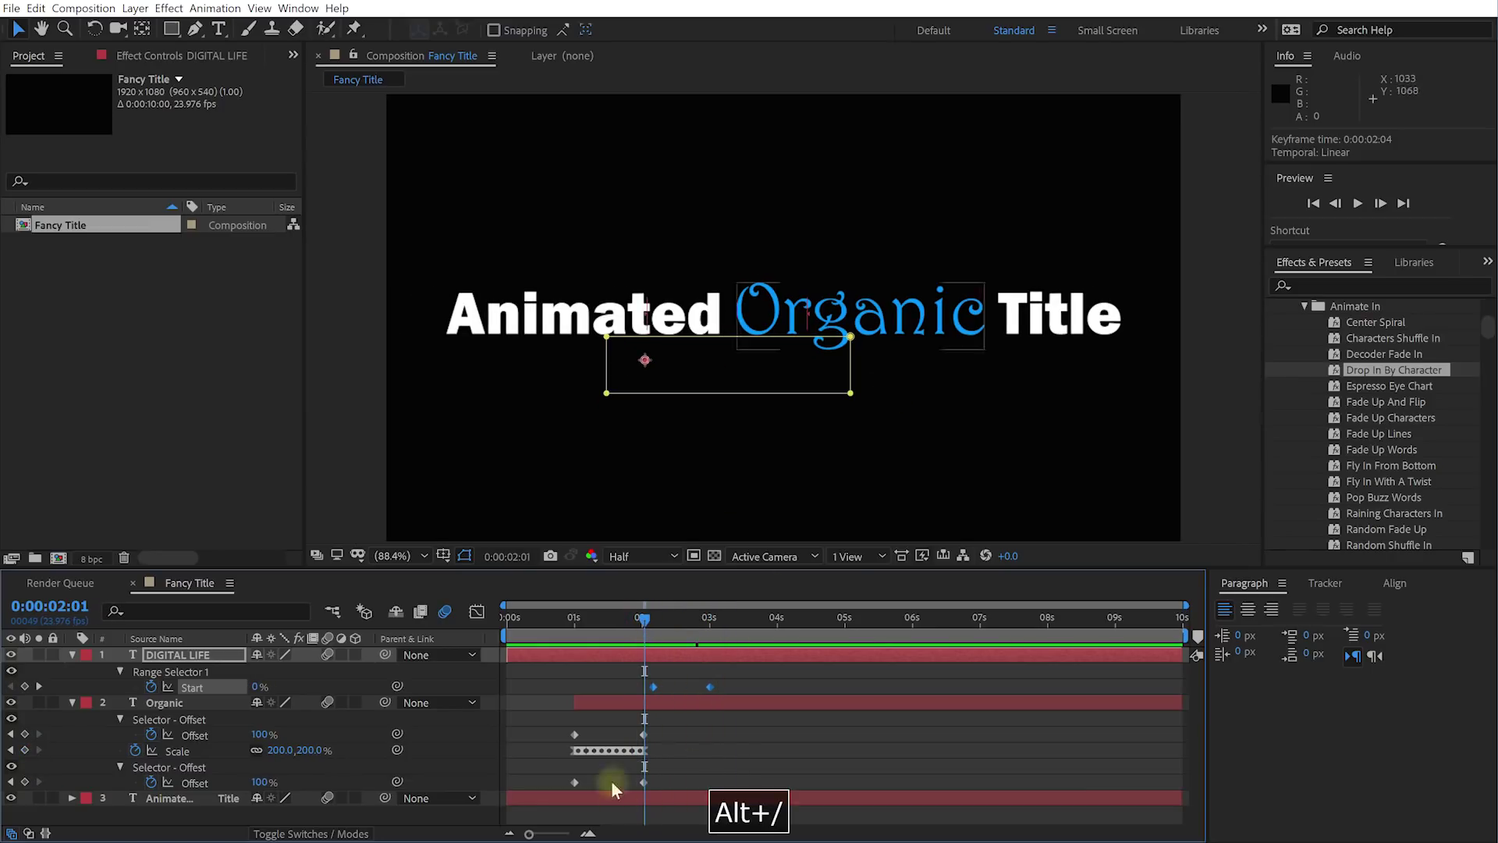
pyautogui.press('space')
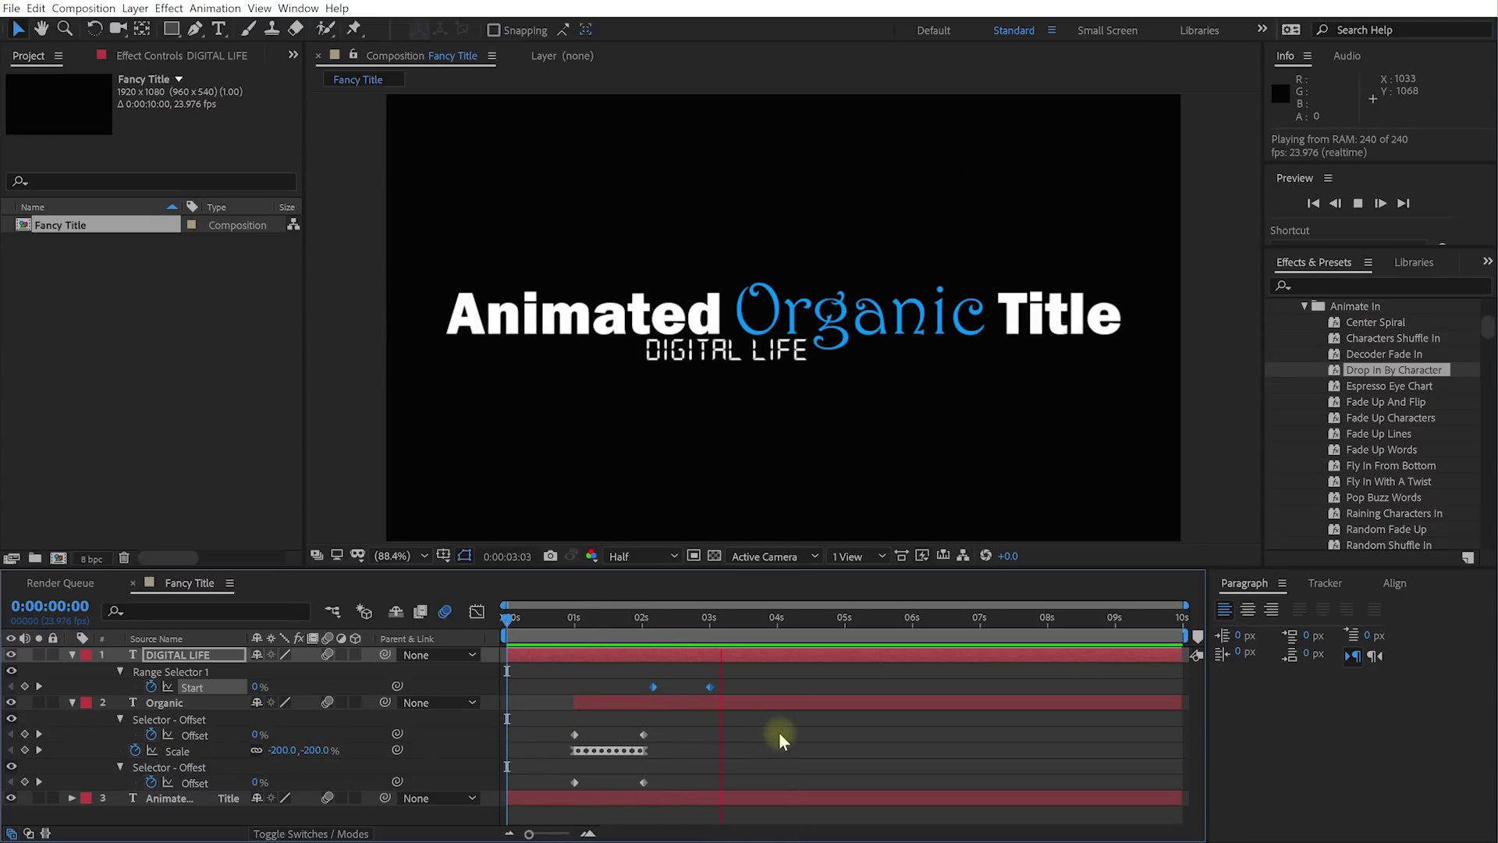
pyautogui.press('space')
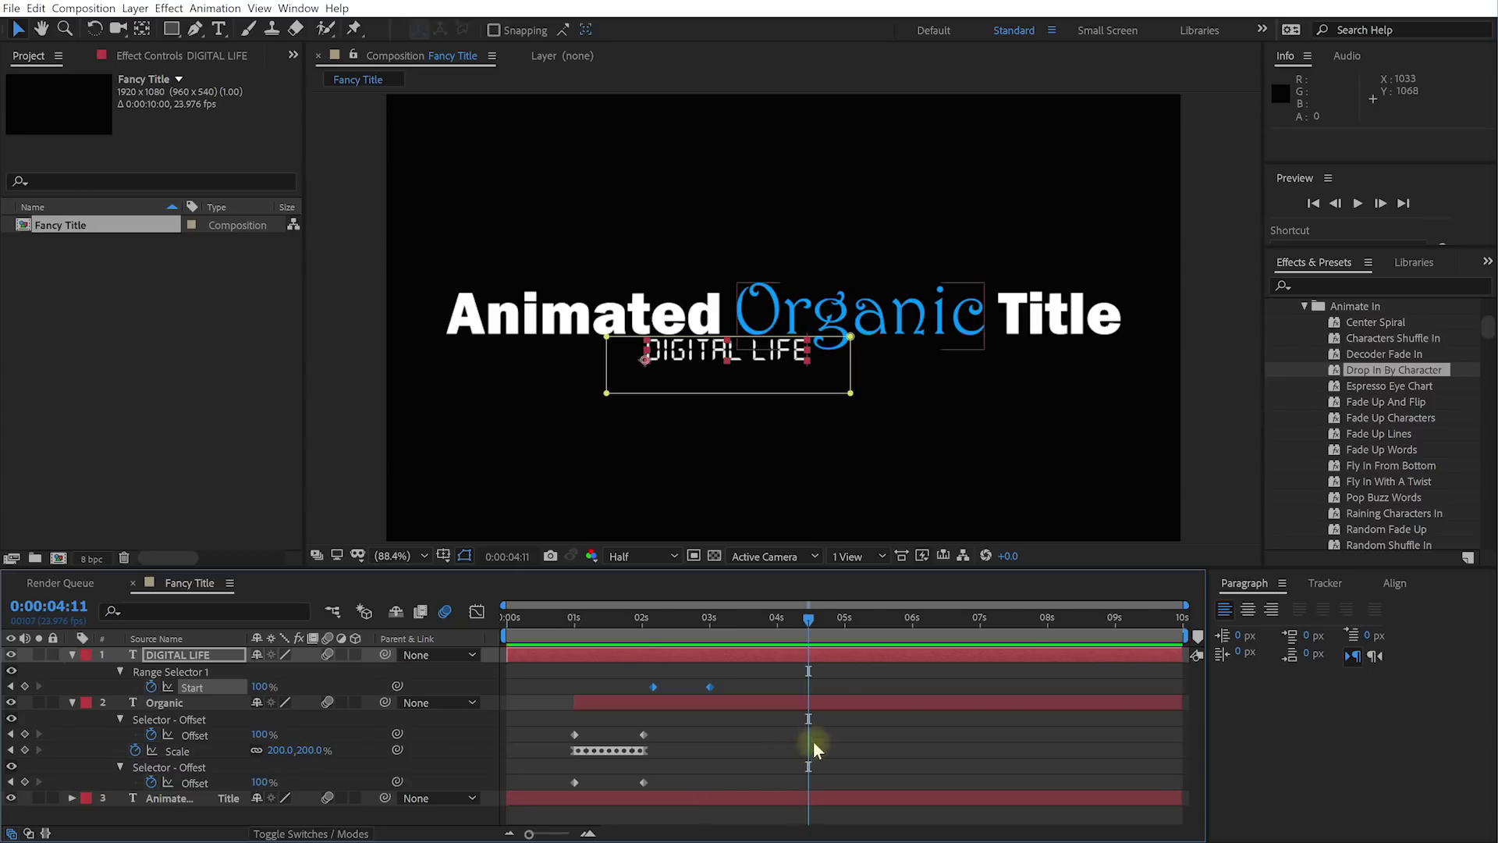
# Step: Browse the text animation preset categories, including the Graphical presets, and collapse the expanded folders
pyautogui.moveTo(796, 632); pyautogui.dragTo(736, 632)
pyautogui.scroll(3, 1360, 425)
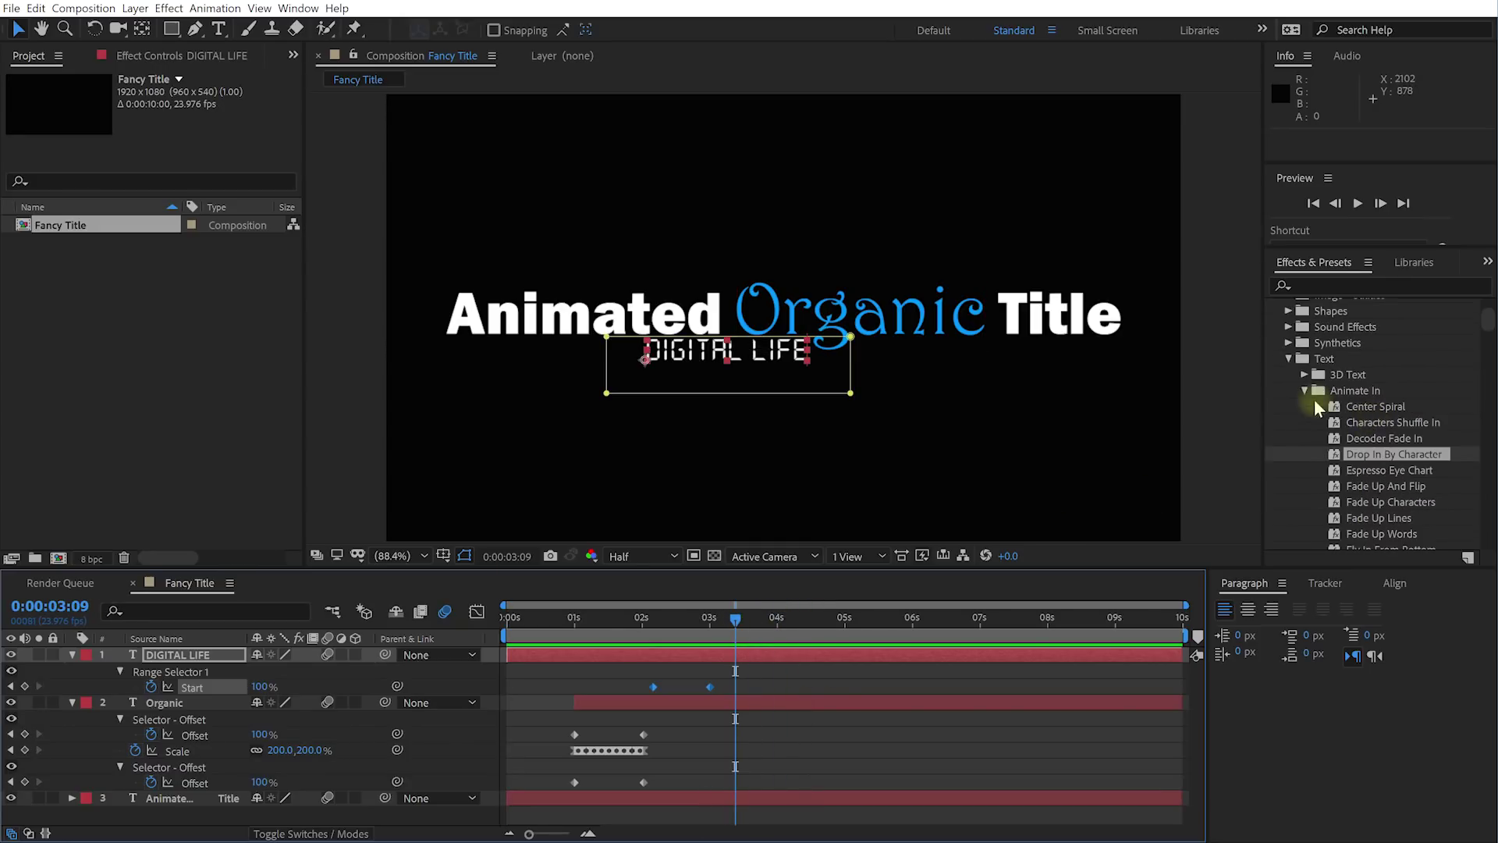
pyautogui.click(1303, 390)
pyautogui.scroll(-1, 1353, 464)
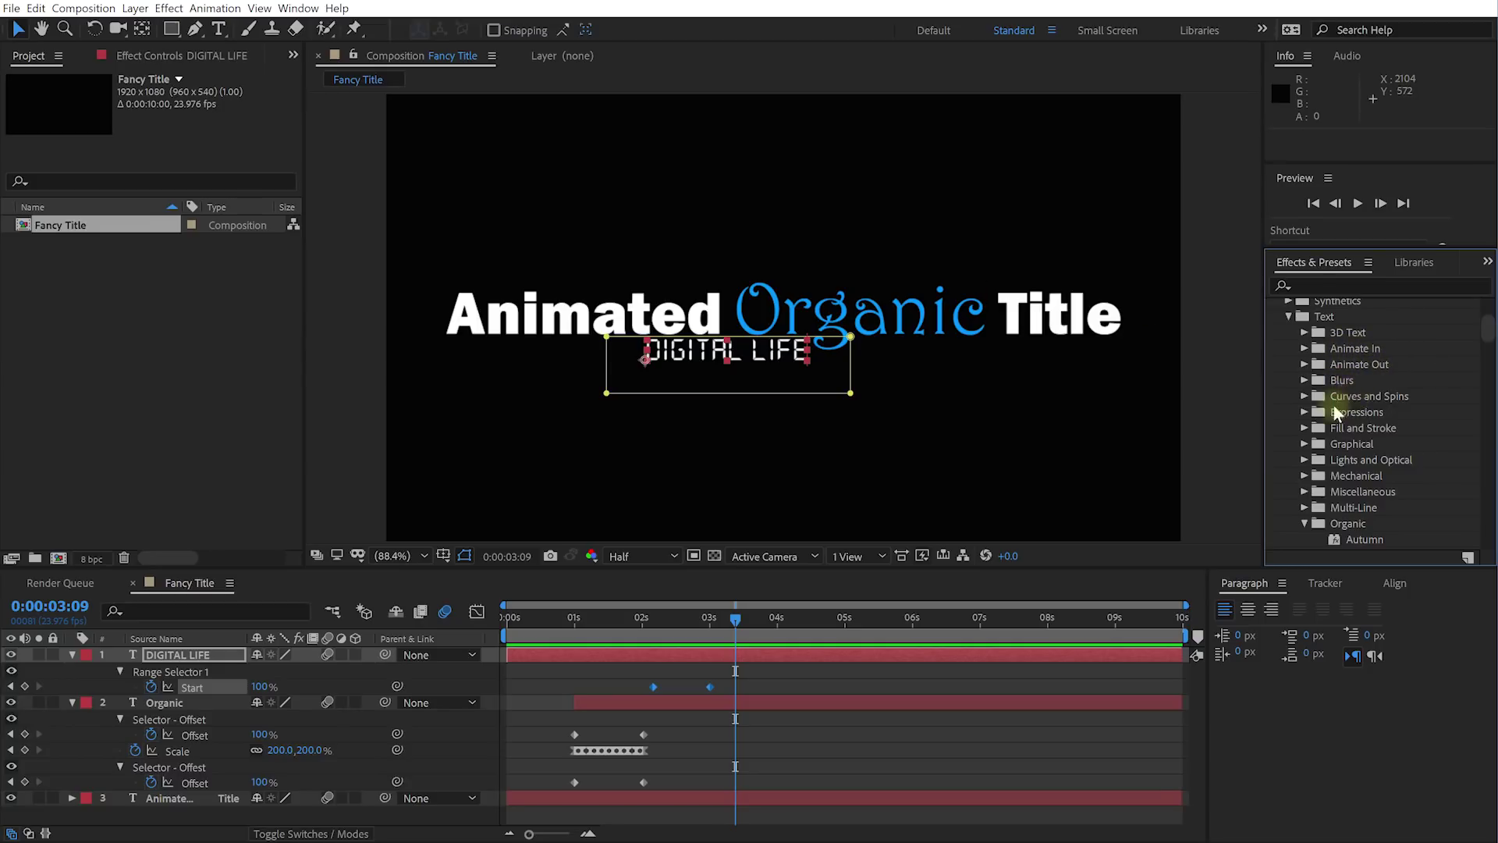
pyautogui.click(1305, 444)
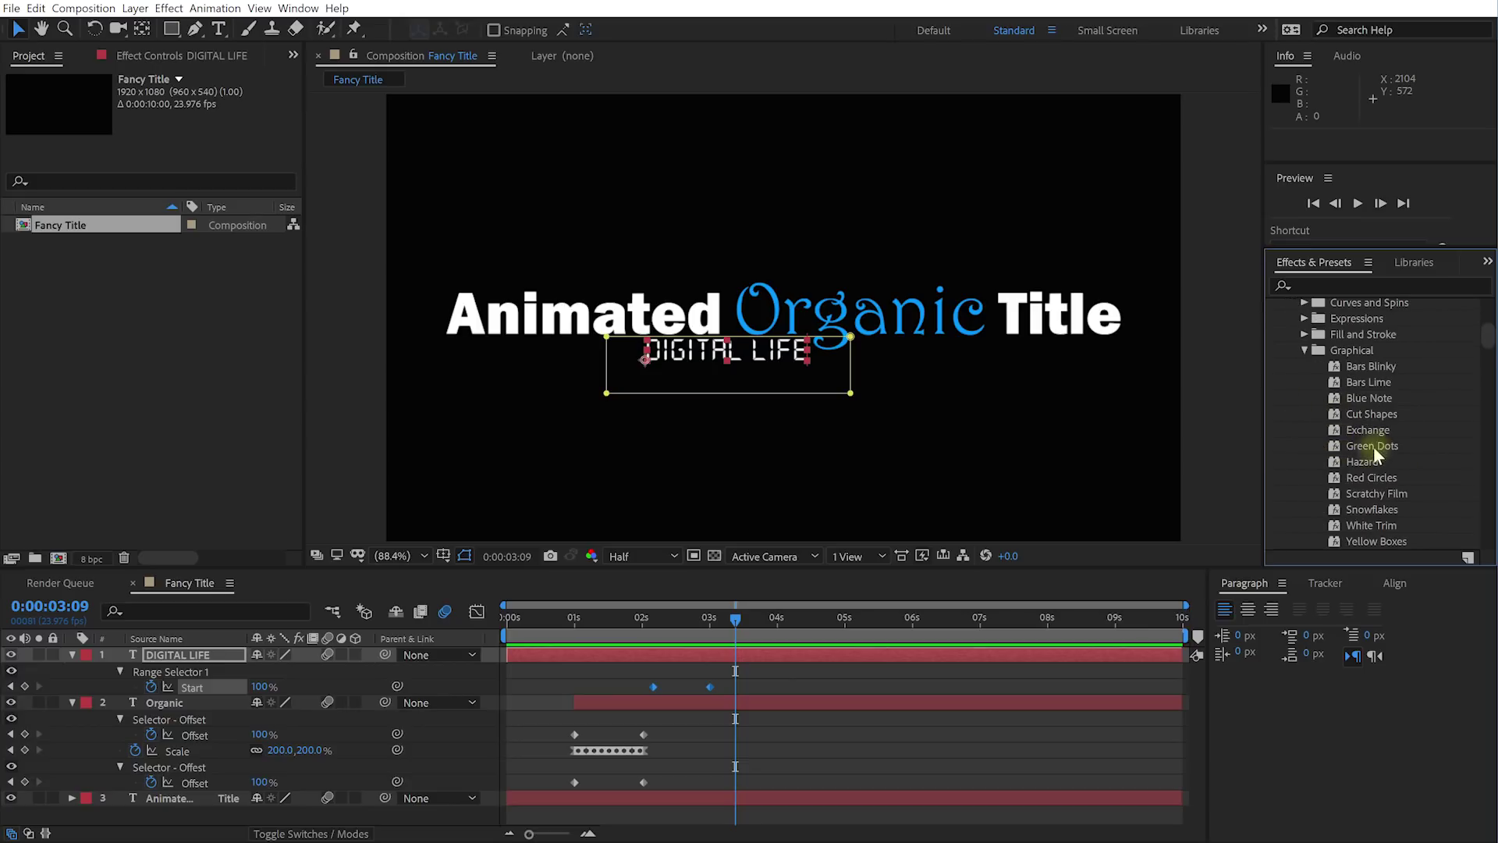
pyautogui.scroll(-5, 1374, 414)
pyautogui.scroll(-3, 1362, 390)
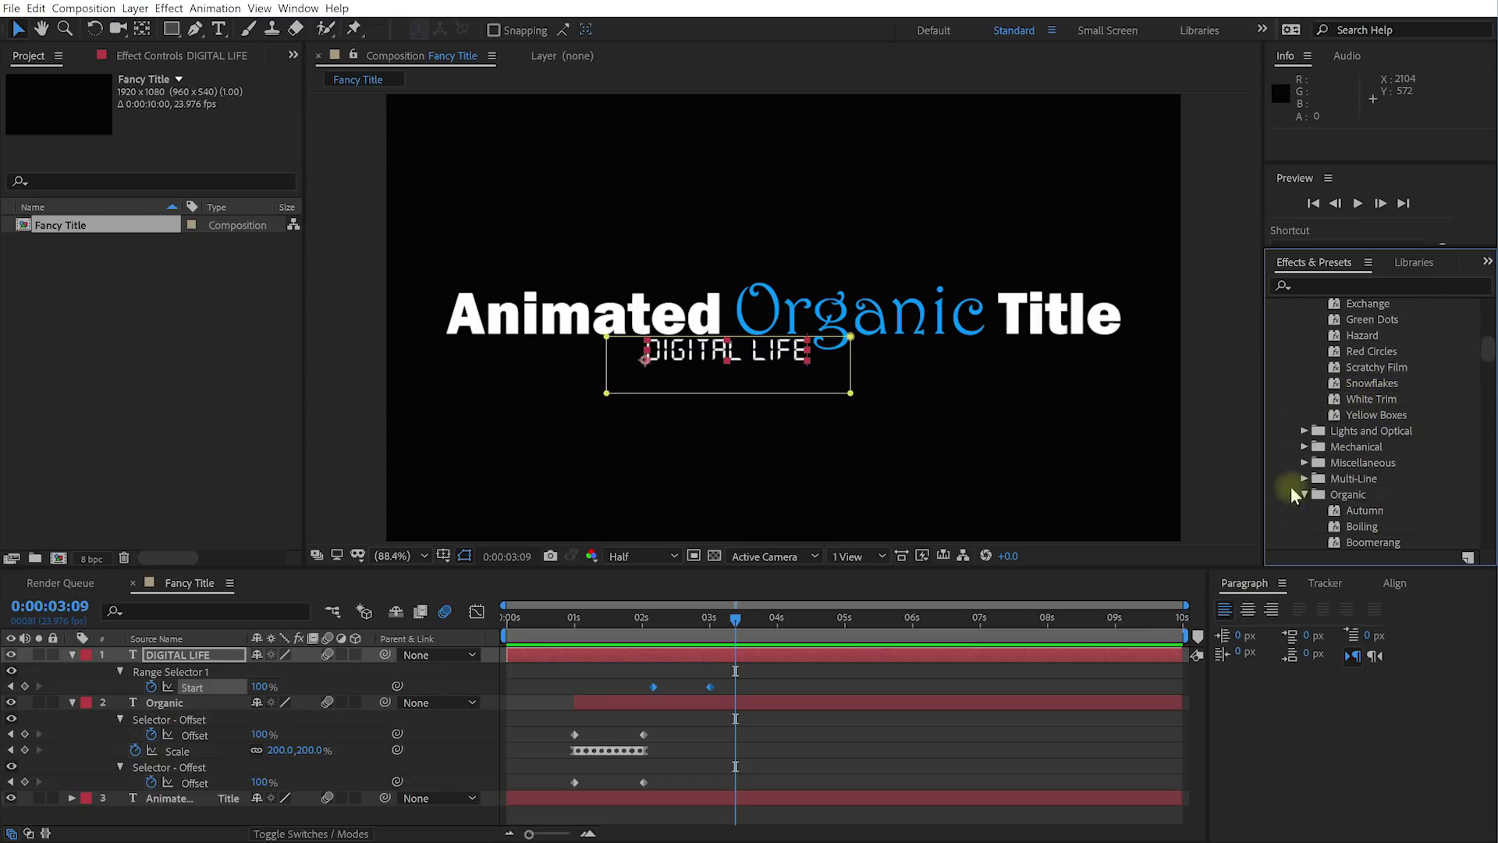
pyautogui.click(1303, 494)
pyautogui.scroll(2, 1370, 416)
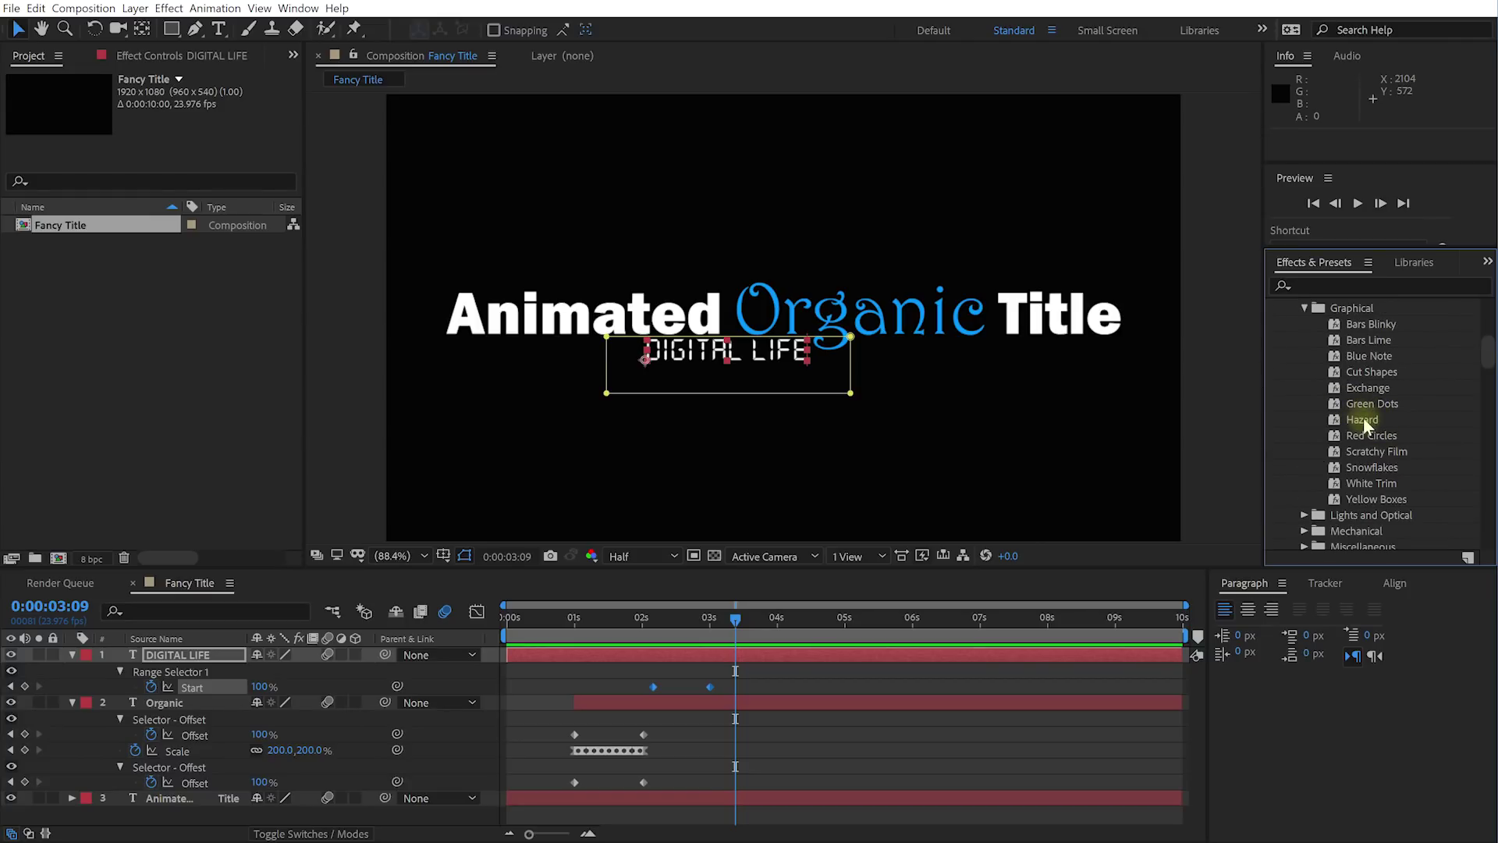
pyautogui.scroll(1, 1368, 386)
pyautogui.scroll(1, 1366, 373)
pyautogui.click(1303, 394)
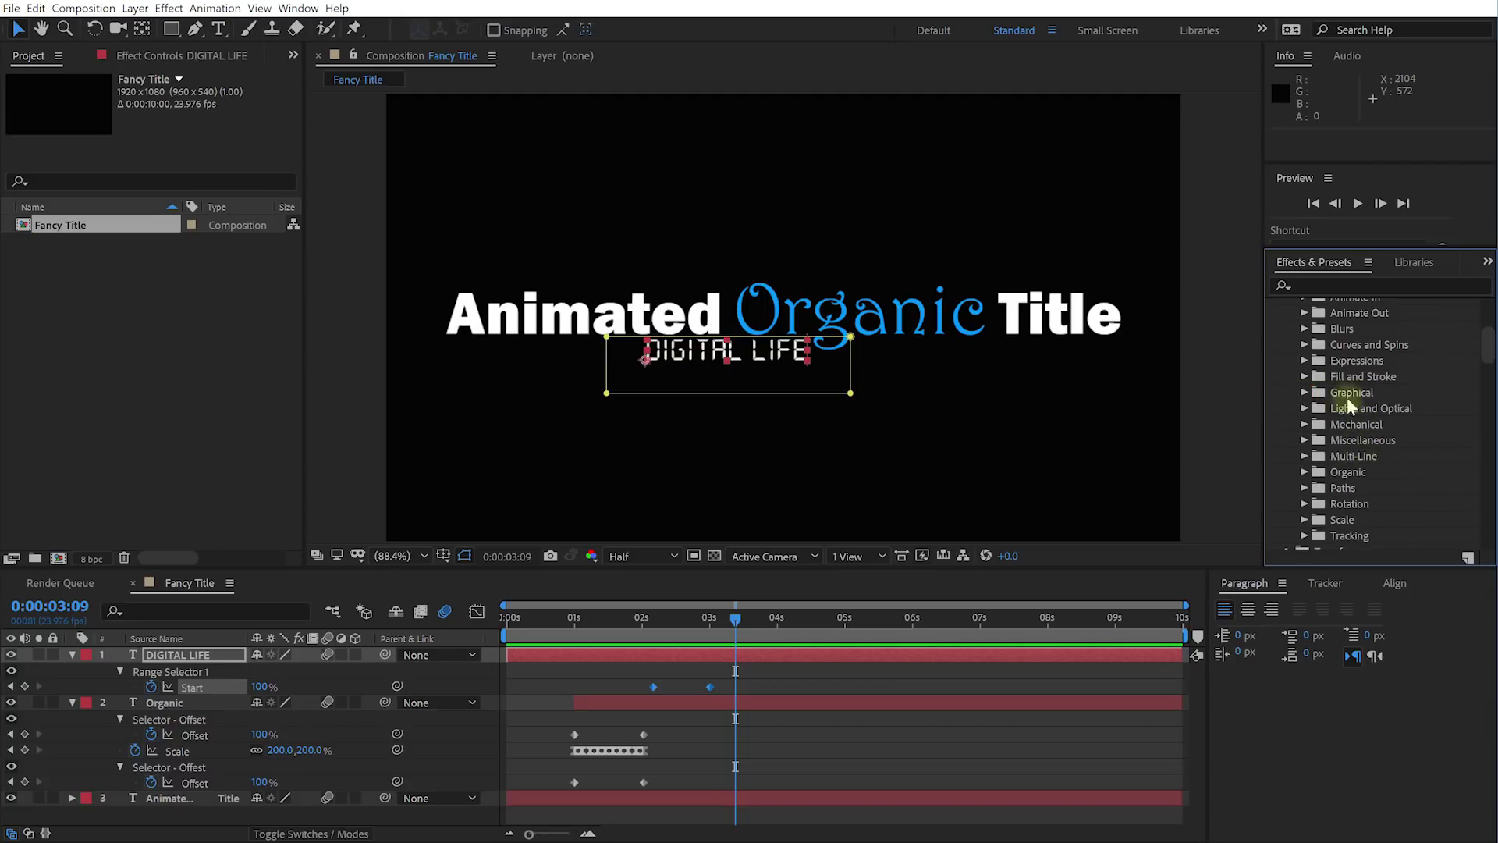
pyautogui.scroll(1, 1362, 491)
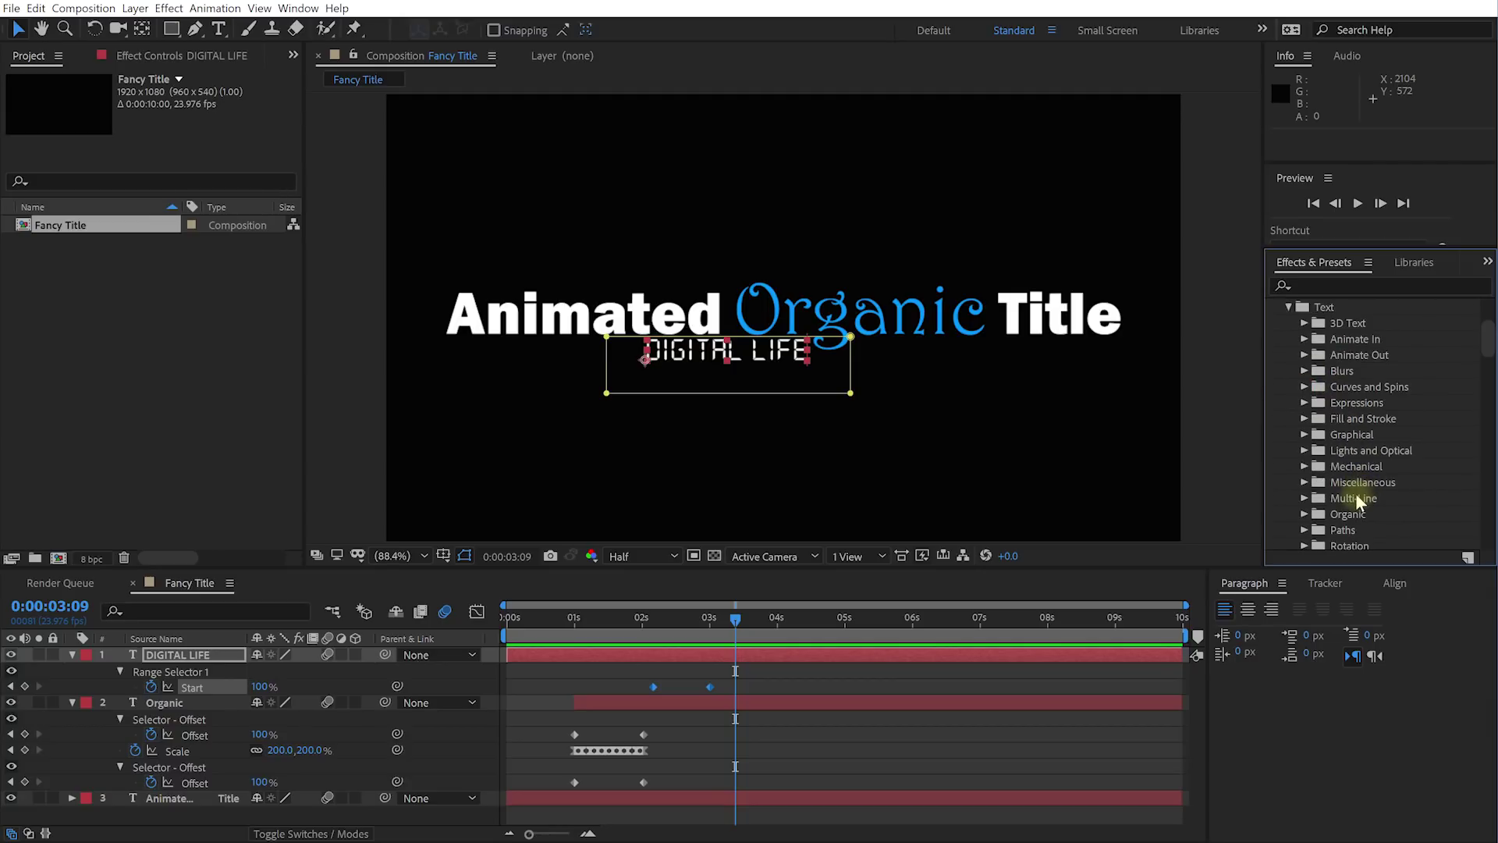
# Step: Apply the Encoder Fade Out text preset to the DIGITAL LIFE layer at 0:00:05:00 and reveal the layer's keyframes
pyautogui.moveTo(725, 618); pyautogui.dragTo(793, 627)
pyautogui.click(845, 621)
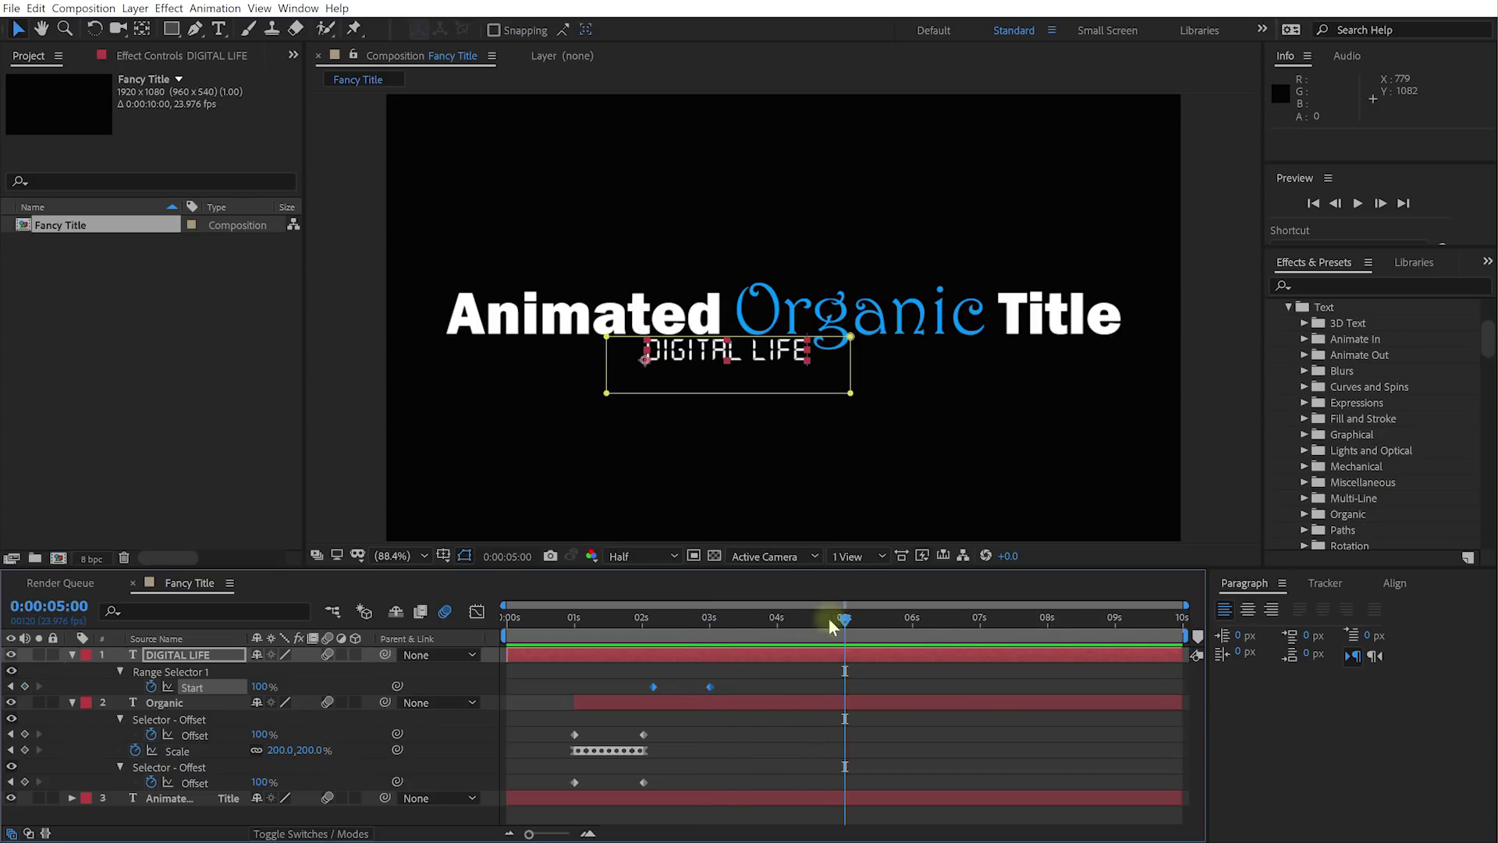
pyautogui.moveTo(846, 625)
pyautogui.mouseDown()
pyautogui.moveTo(912, 634)
pyautogui.moveTo(848, 638)
pyautogui.moveTo(821, 620)
pyautogui.moveTo(845, 625)
pyautogui.mouseUp()
pyautogui.click(173, 657)
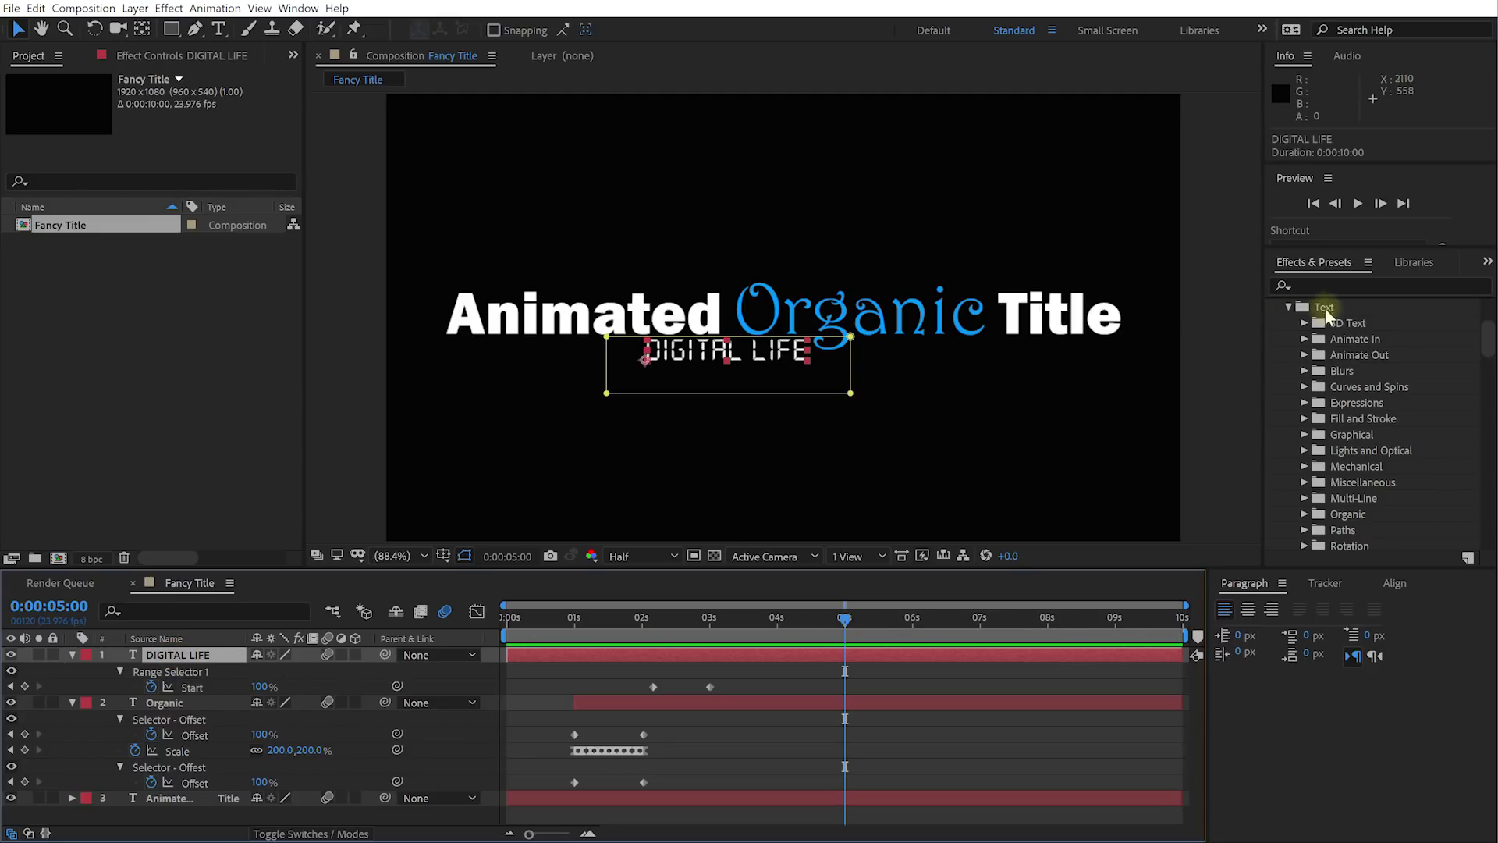
pyautogui.click(1305, 359)
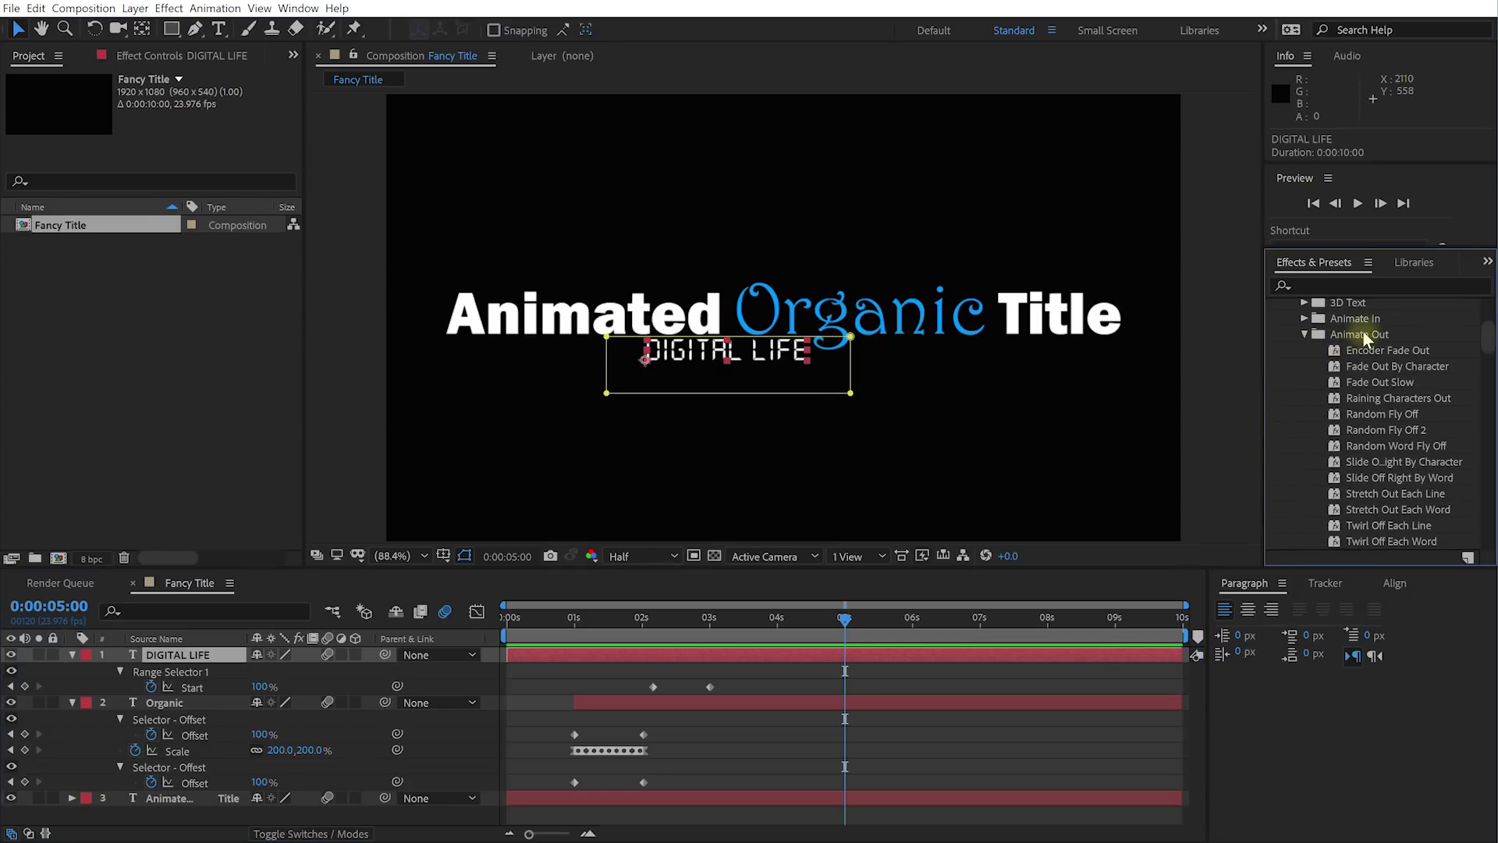
pyautogui.moveTo(1375, 350); pyautogui.dragTo(183, 659)
pyautogui.press('u')
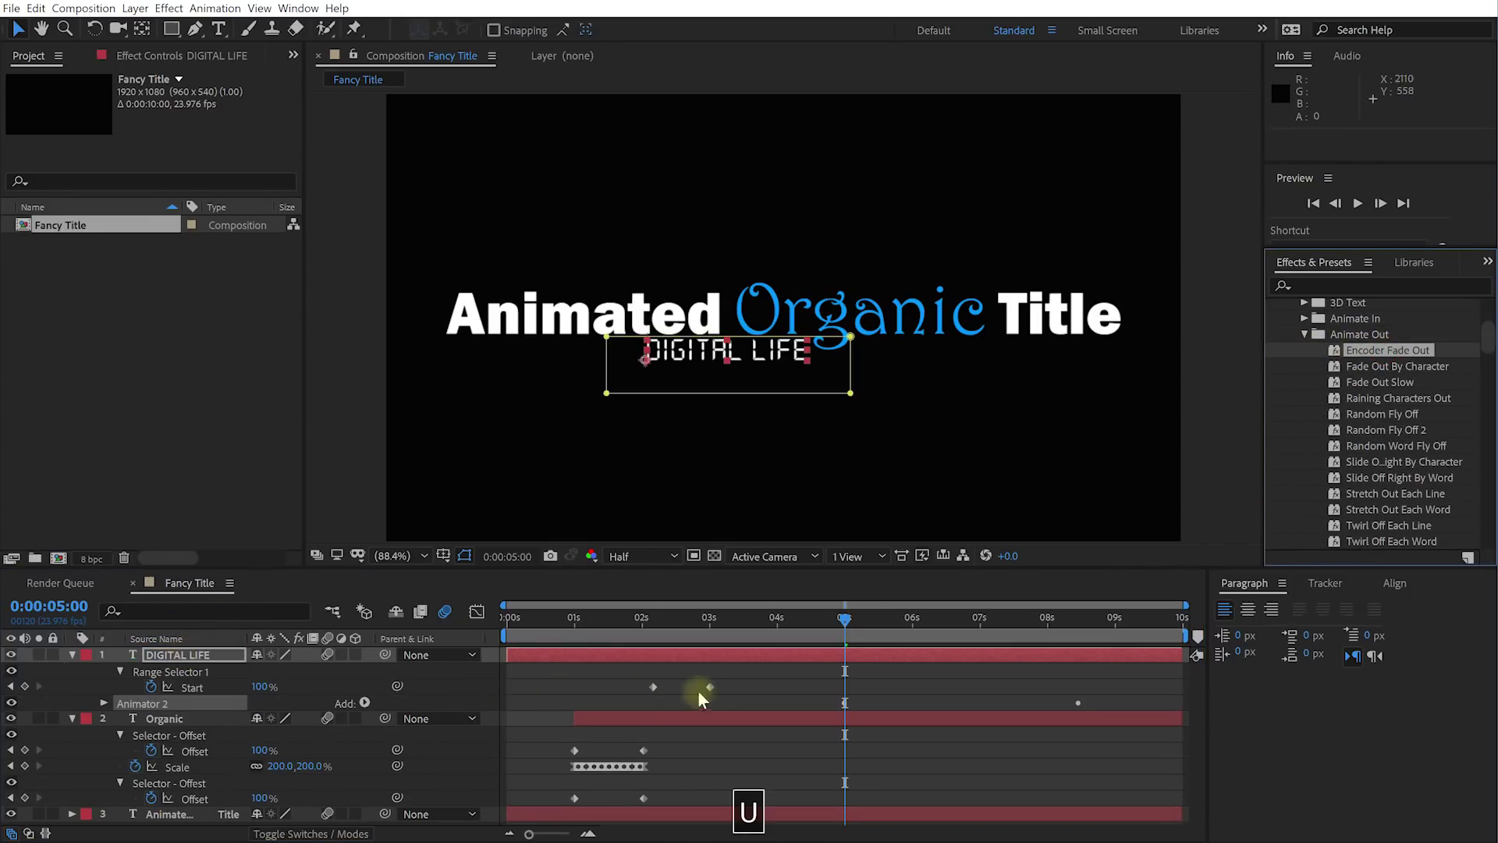
pyautogui.press('u')
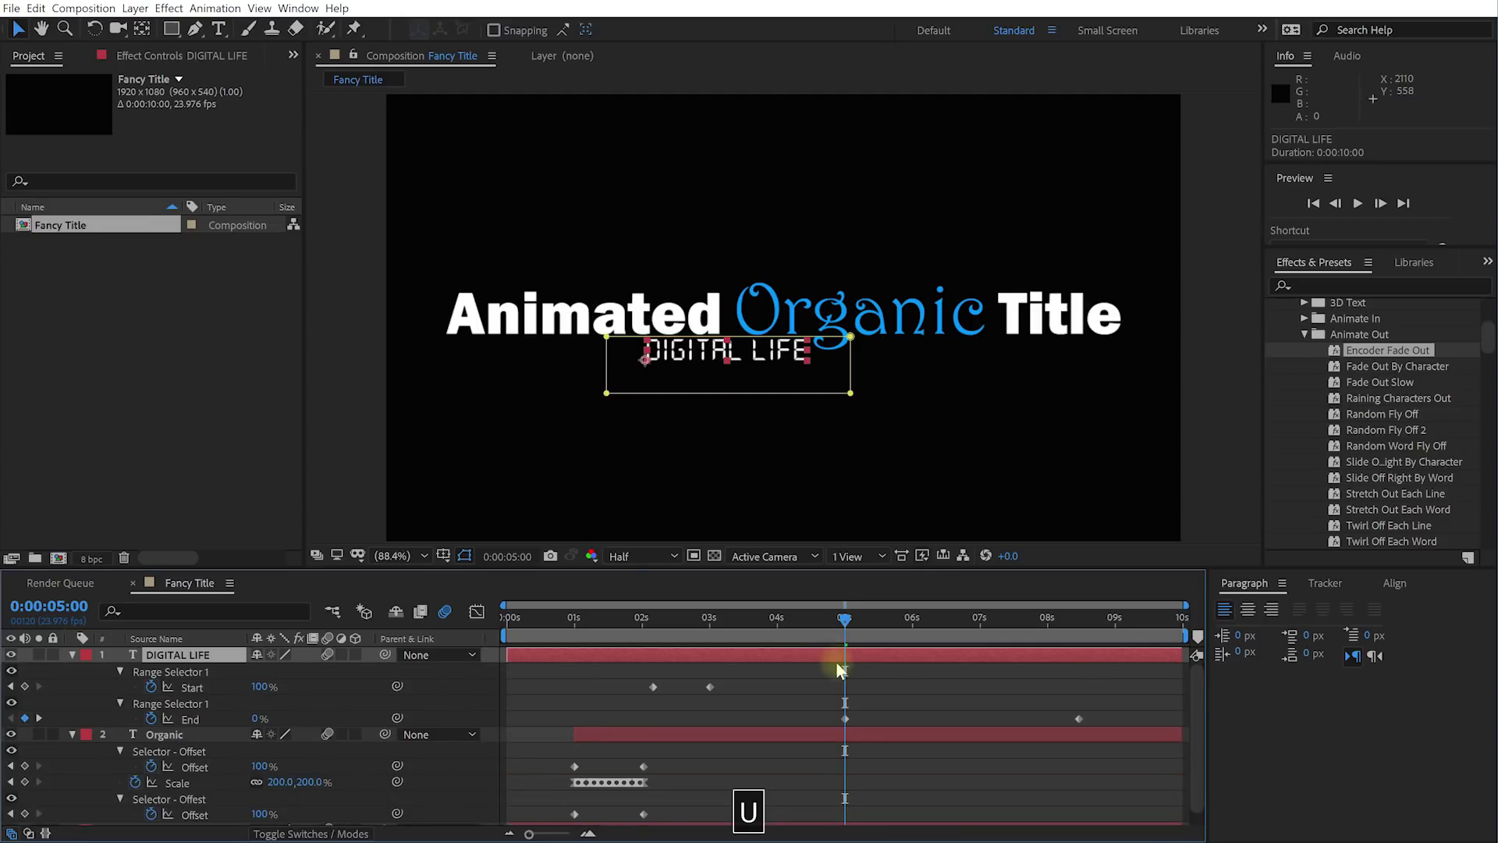
# Step: Retime the last Range Selector End keyframe of DIGITAL LIFE to about 0:00:05:23 and check the fade-out
pyautogui.click(1078, 718)
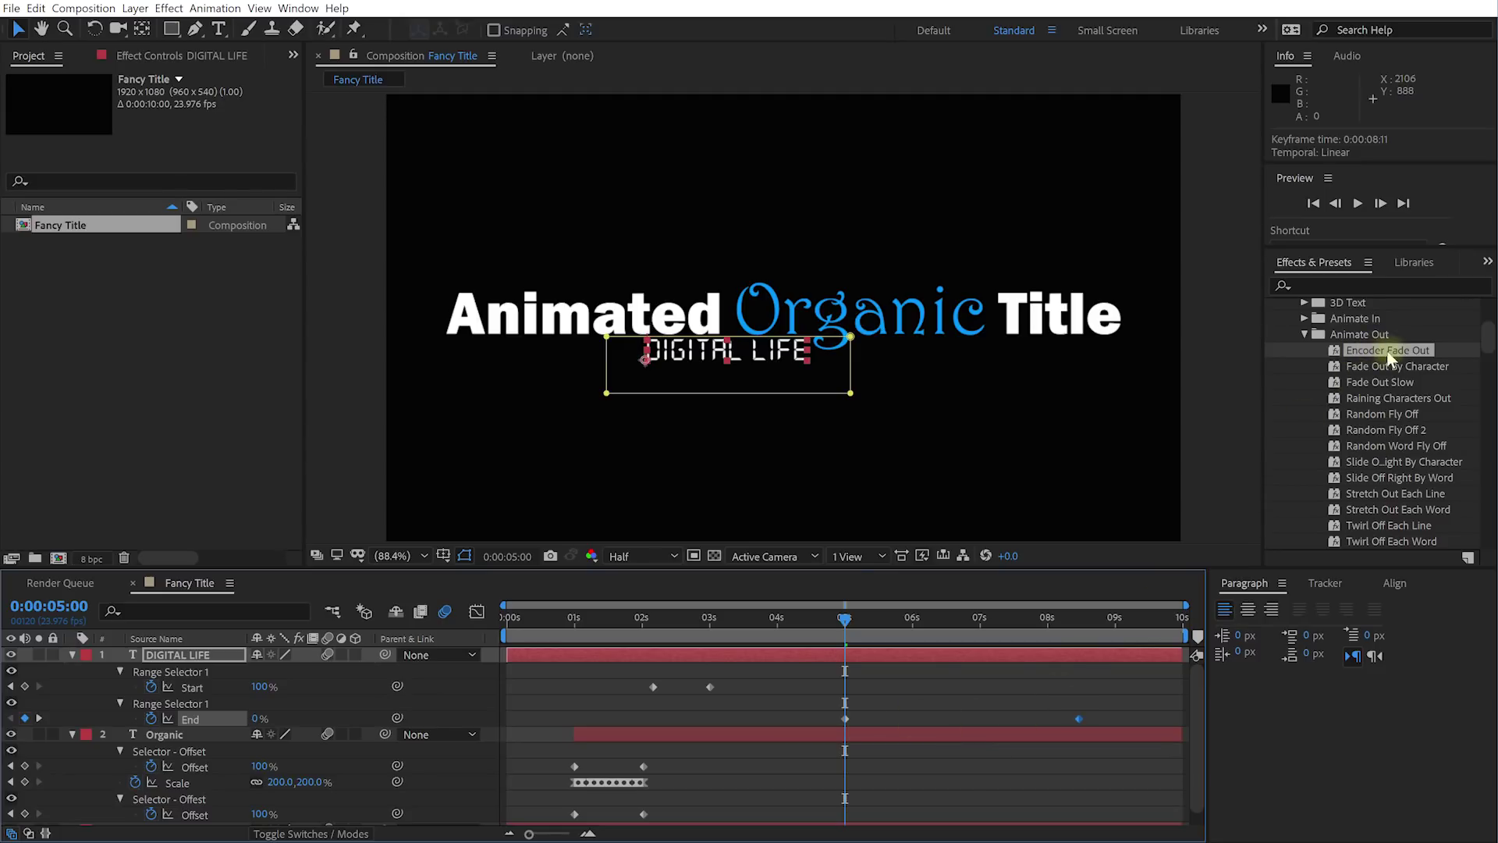
pyautogui.moveTo(906, 717); pyautogui.dragTo(910, 722)
pyautogui.moveTo(846, 621)
pyautogui.mouseDown()
pyautogui.moveTo(908, 625)
pyautogui.moveTo(818, 634)
pyautogui.moveTo(843, 639)
pyautogui.mouseUp()
pyautogui.click(899, 666)
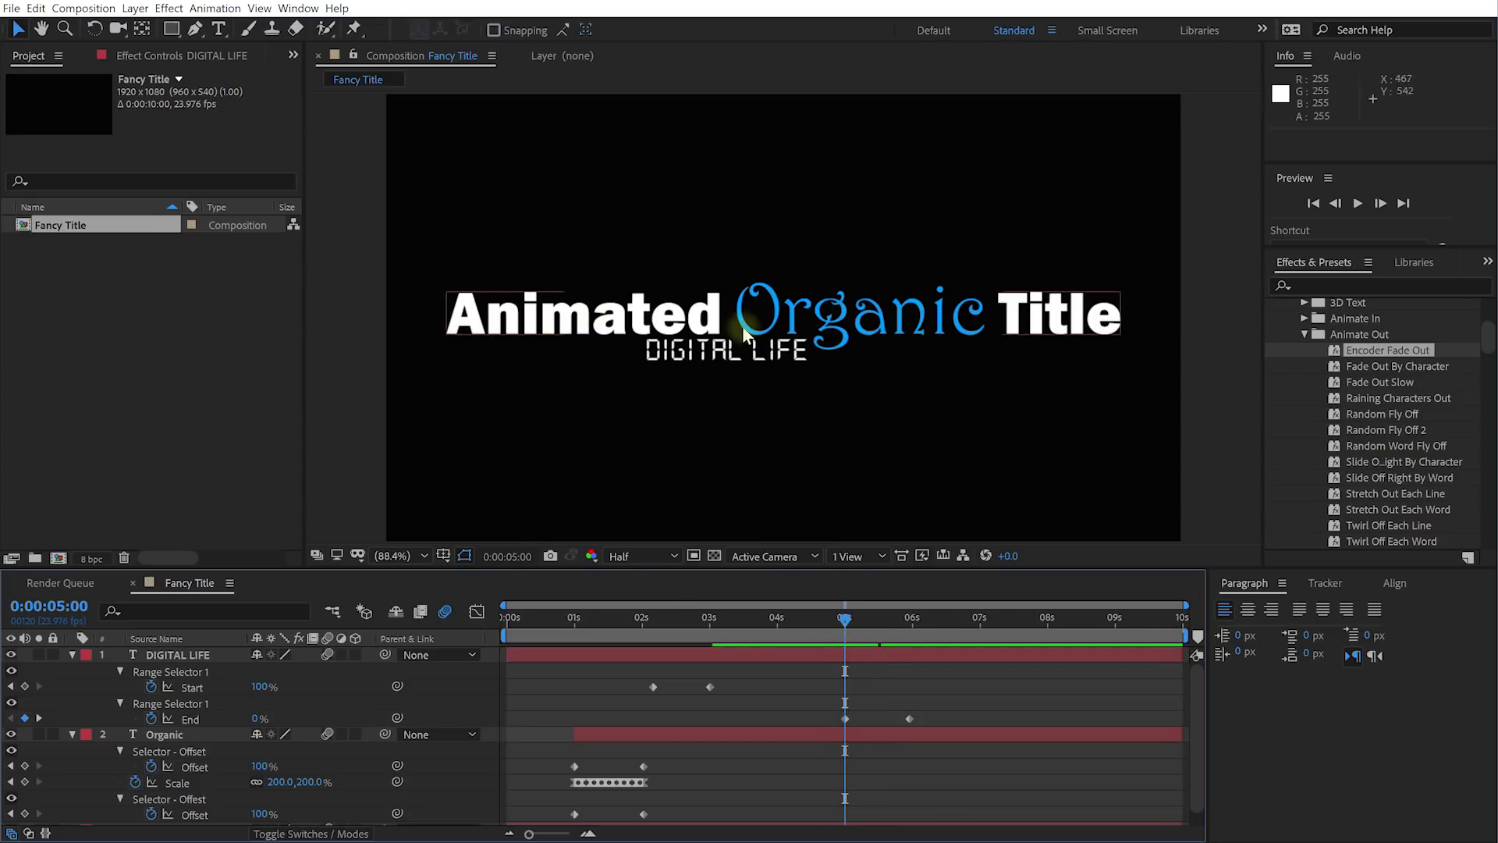
# Step: Select the Animated Title layer, preview the composition from the beginning and scrub to 0:00:06:00
pyautogui.click(907, 318)
pyautogui.click(600, 326)
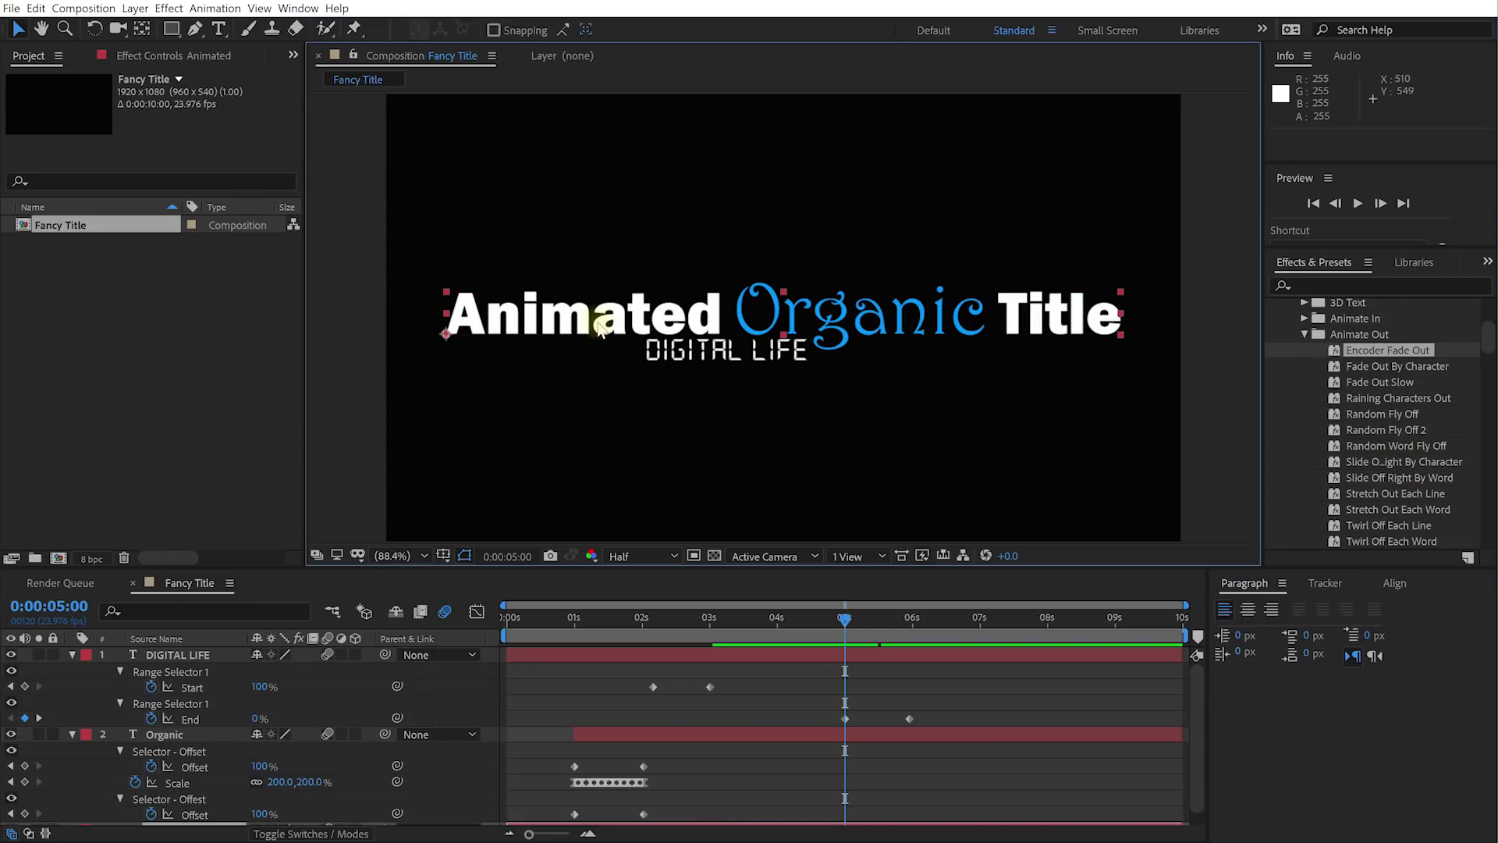
pyautogui.moveTo(830, 615); pyautogui.dragTo(500, 630)
pyautogui.press('space')
pyautogui.moveTo(659, 623); pyautogui.dragTo(919, 644)
# Step: Browse the Animate In and Animate Out text presets and pick Straight In By Character
pyautogui.click(1306, 320)
pyautogui.scroll(-1, 1394, 336)
pyautogui.scroll(-6, 1388, 442)
pyautogui.click(1361, 471)
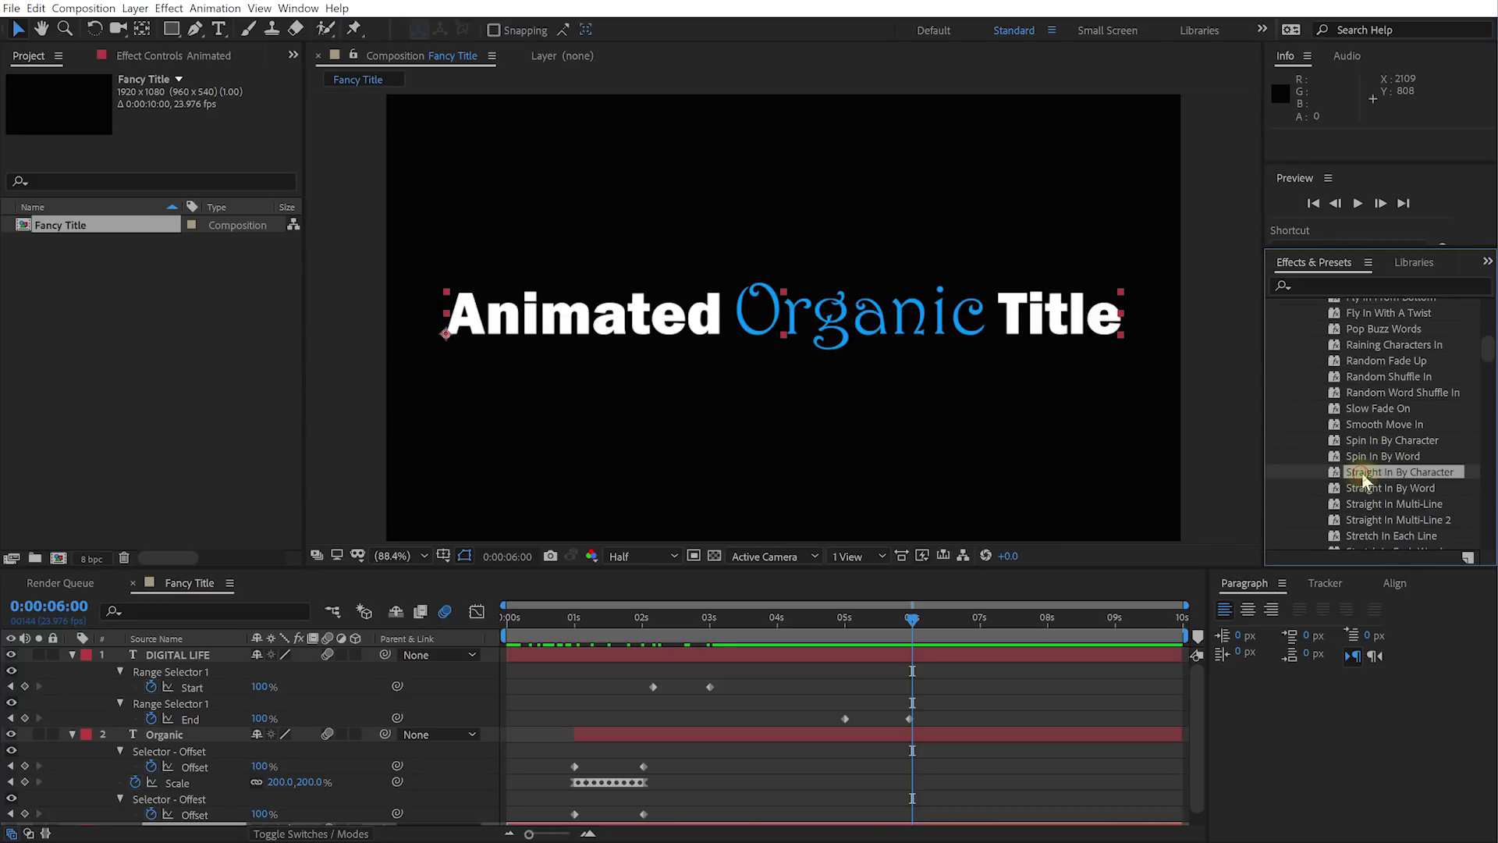
pyautogui.scroll(-9, 1393, 445)
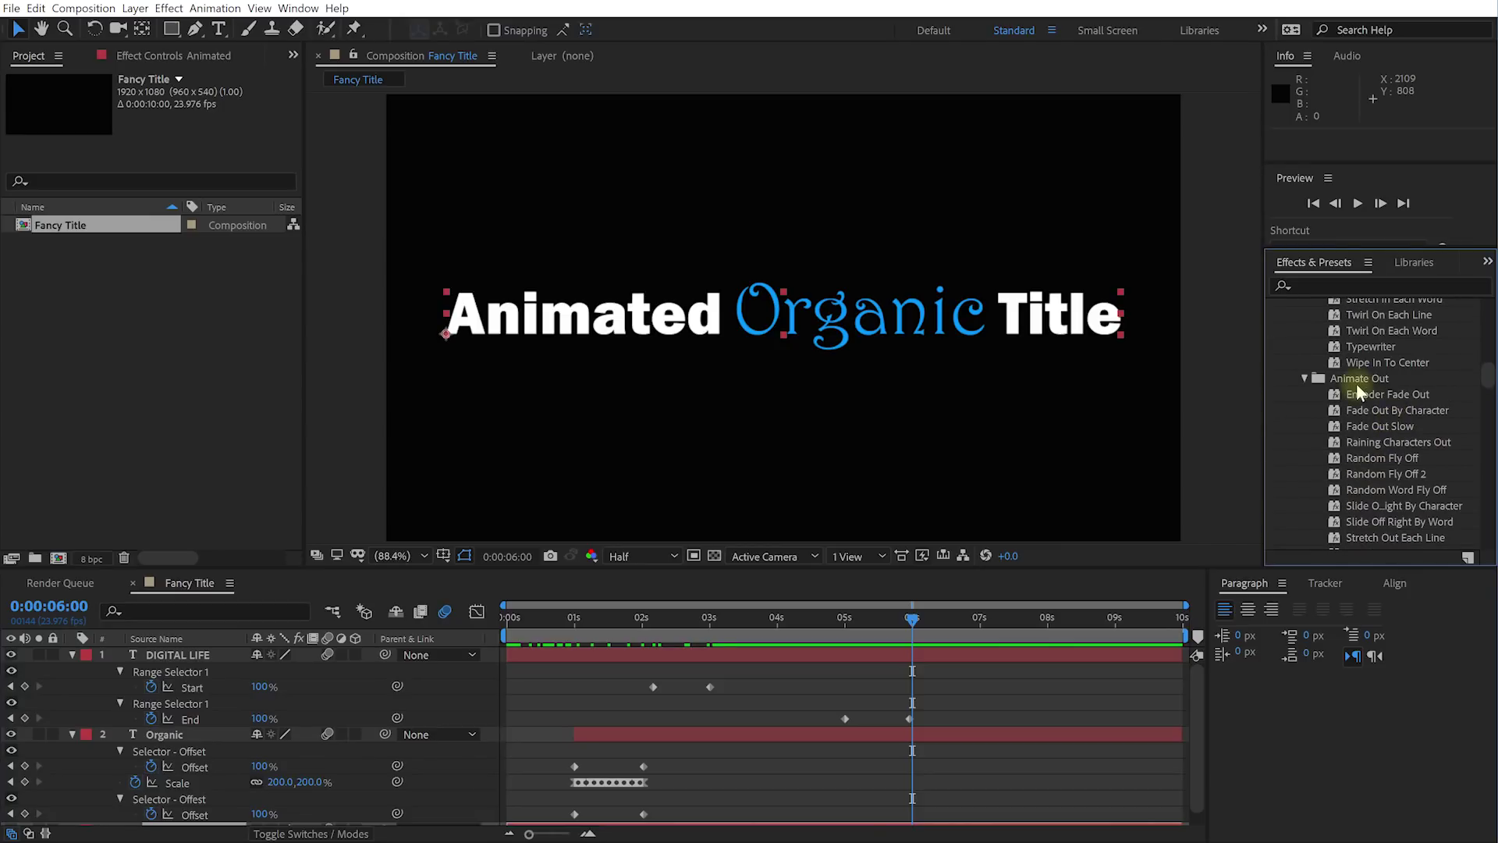
pyautogui.scroll(-3, 1361, 414)
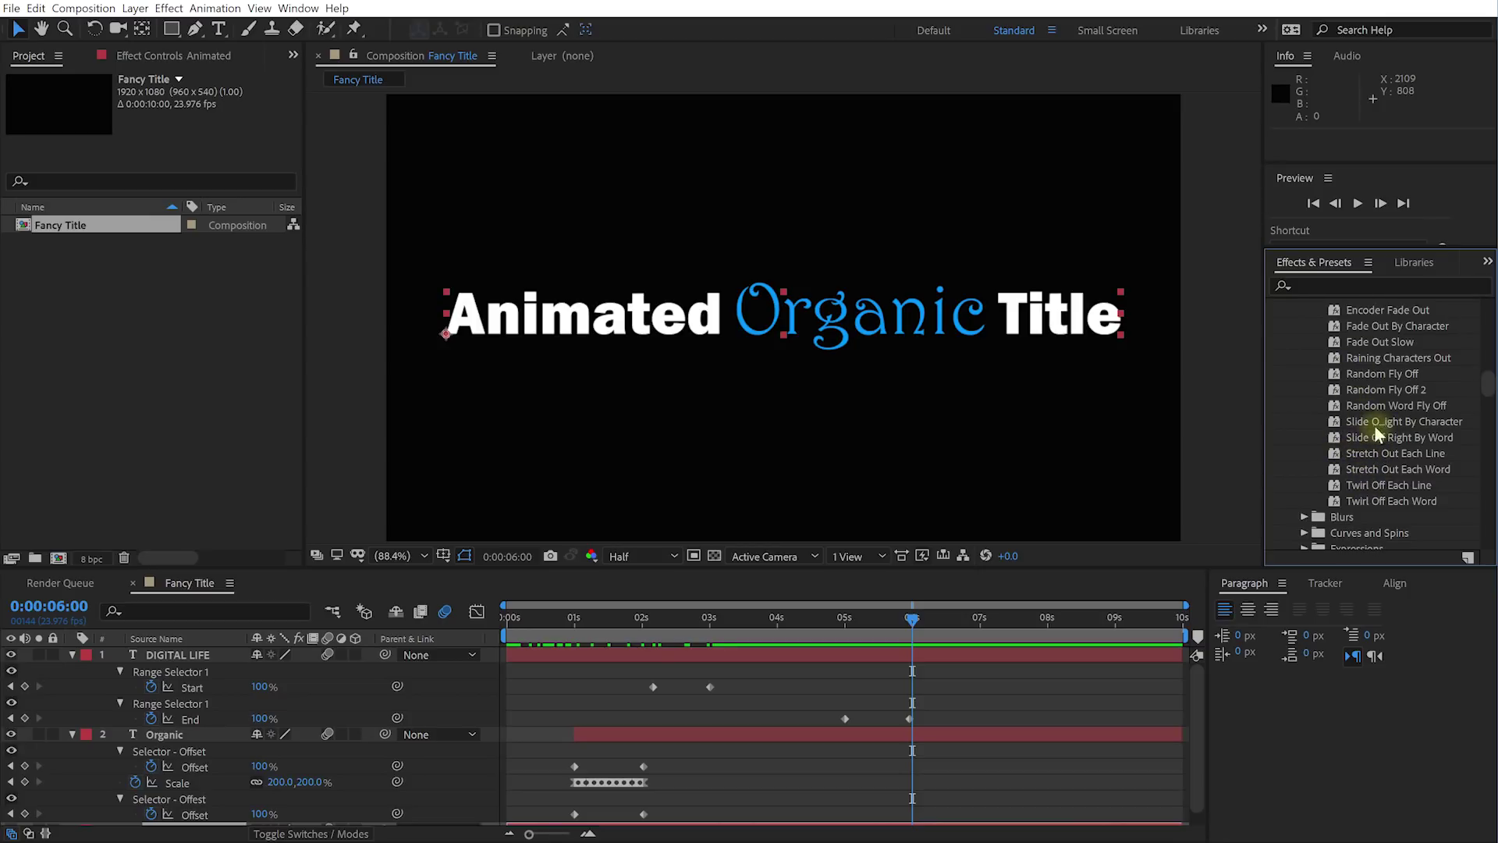
pyautogui.scroll(15, 1374, 424)
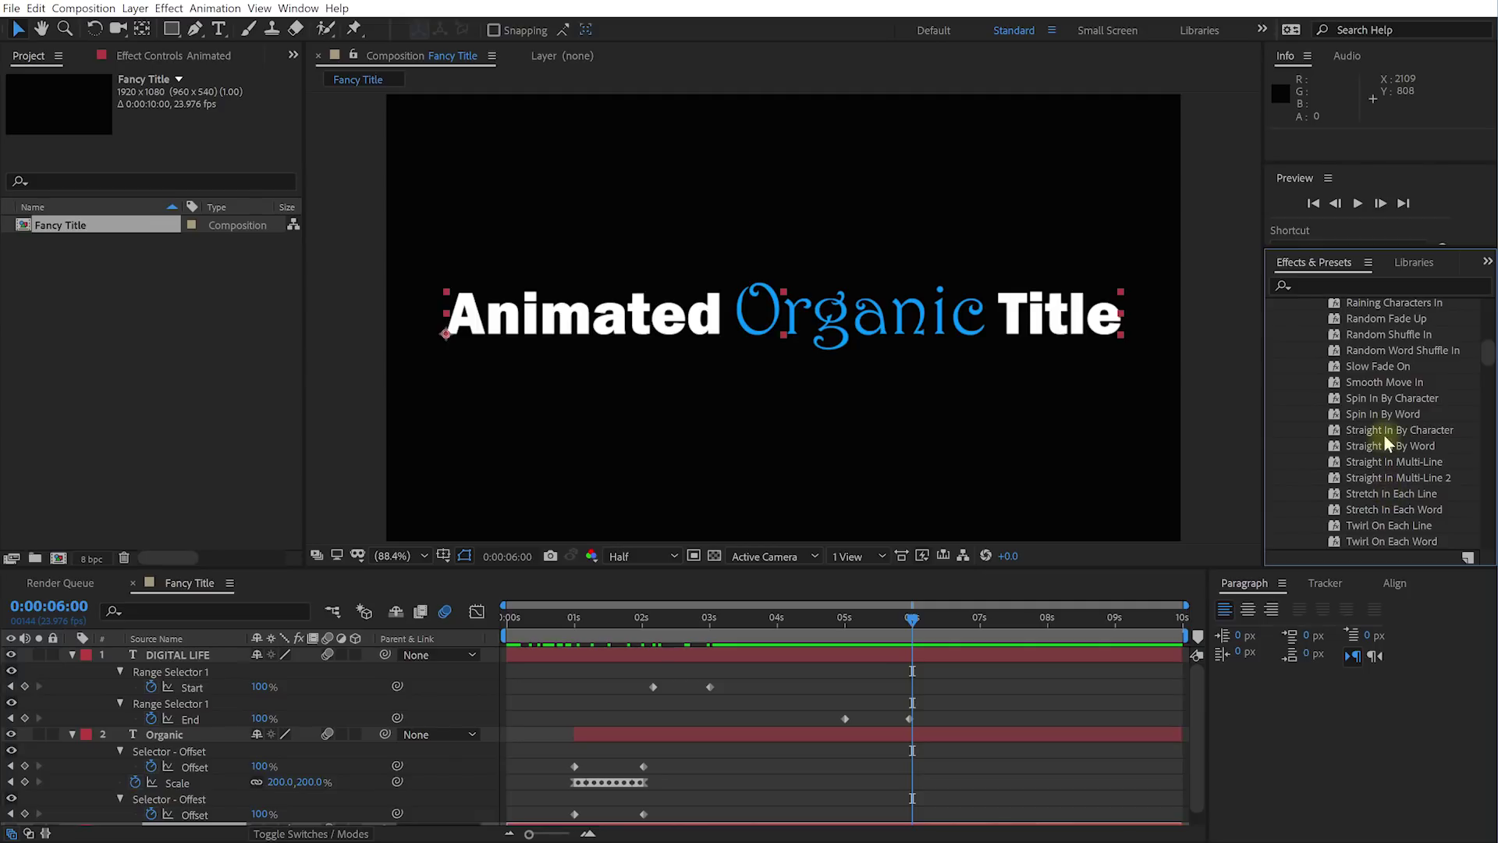
pyautogui.click(1383, 429)
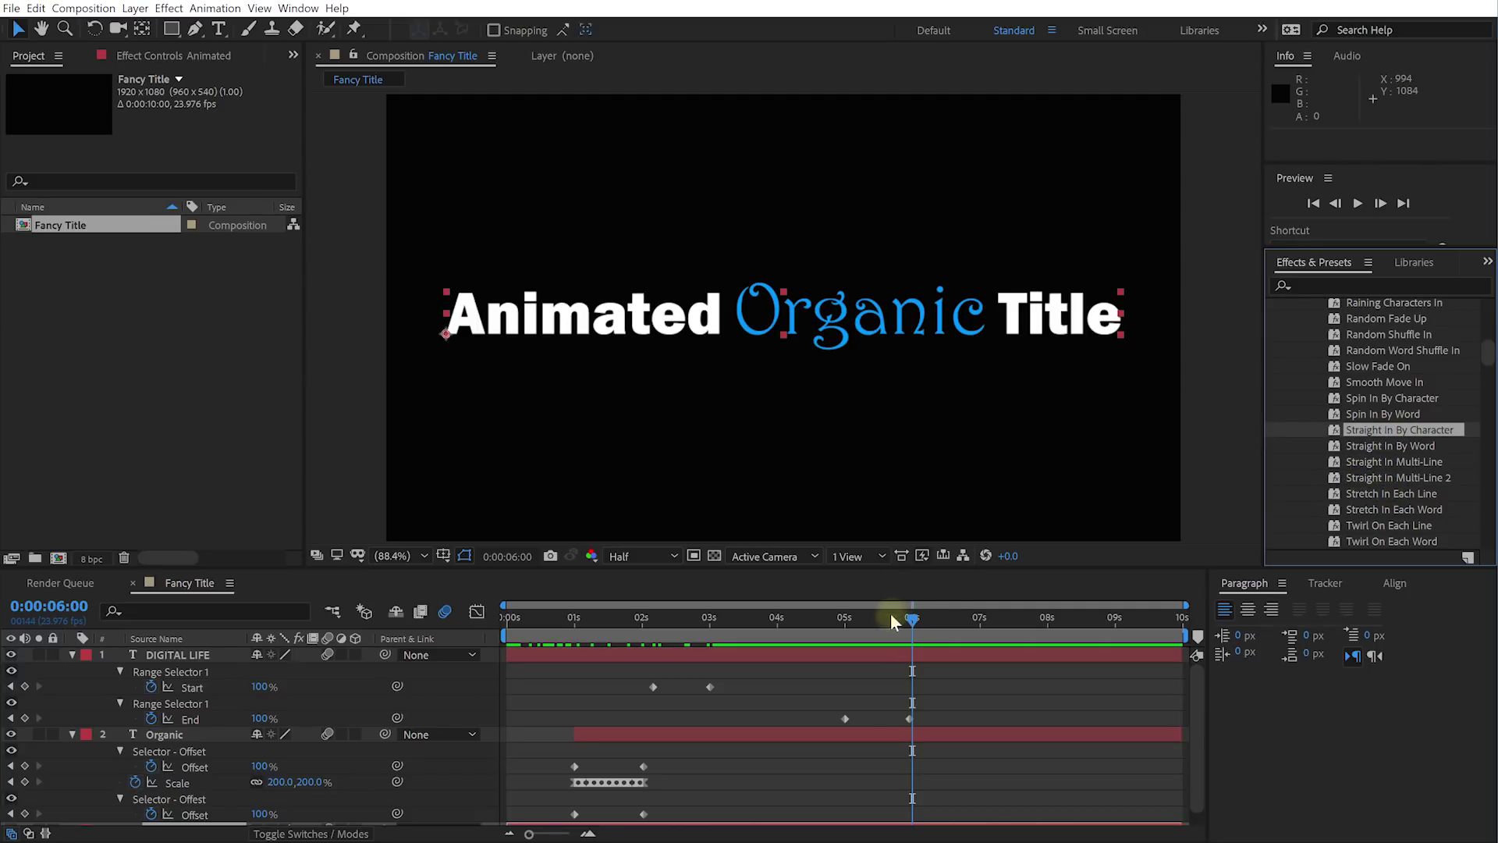
# Step: Apply Straight In By Character to the Animated Title layer at 0:00:05:00, with the other layers collapsed, and reveal its keyframes
pyautogui.moveTo(890, 622); pyautogui.dragTo(843, 635)
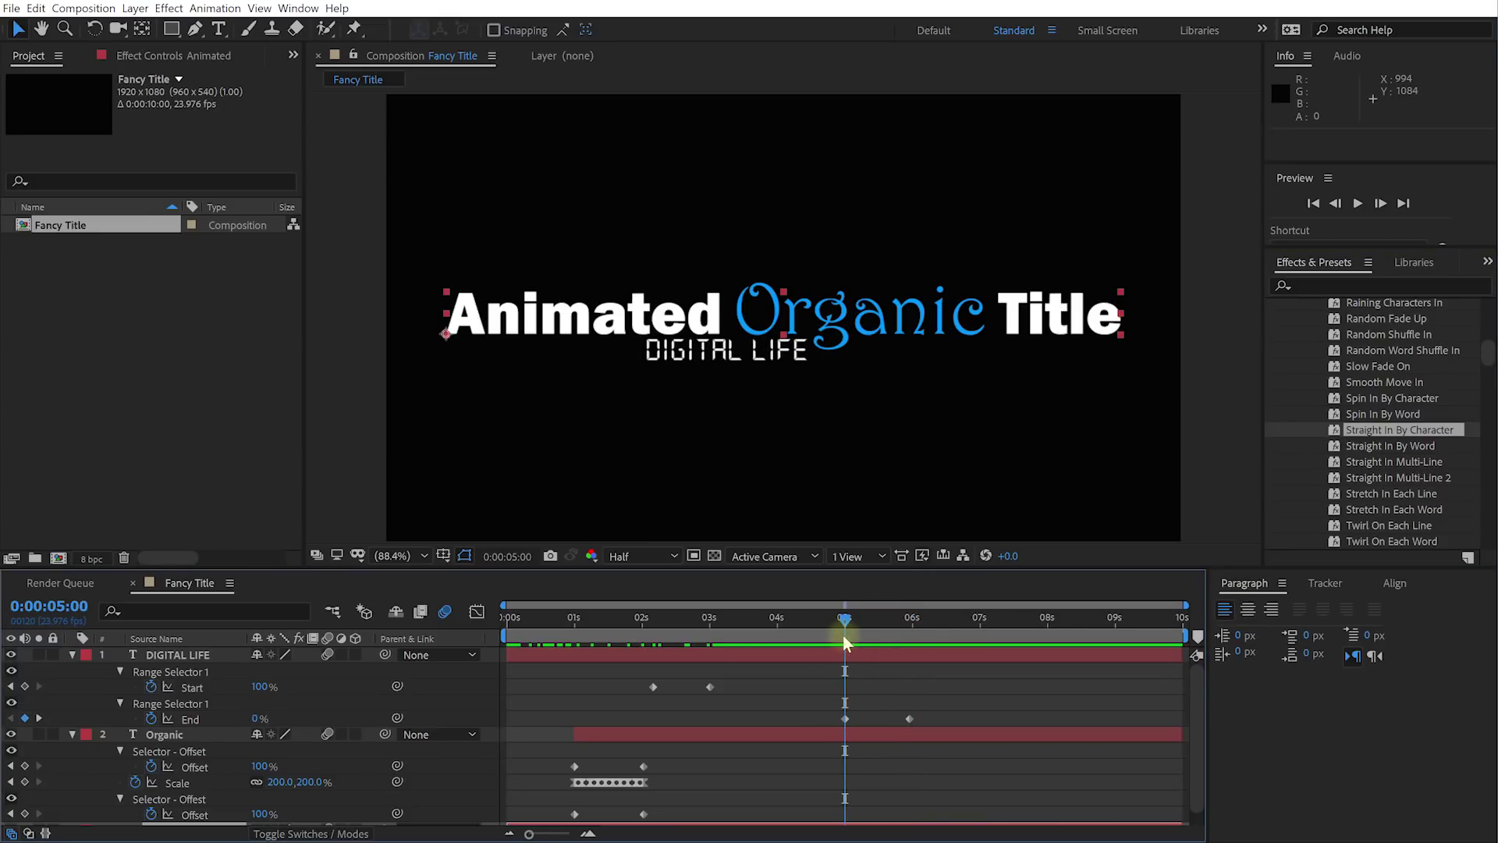
pyautogui.click(71, 655)
pyautogui.click(72, 671)
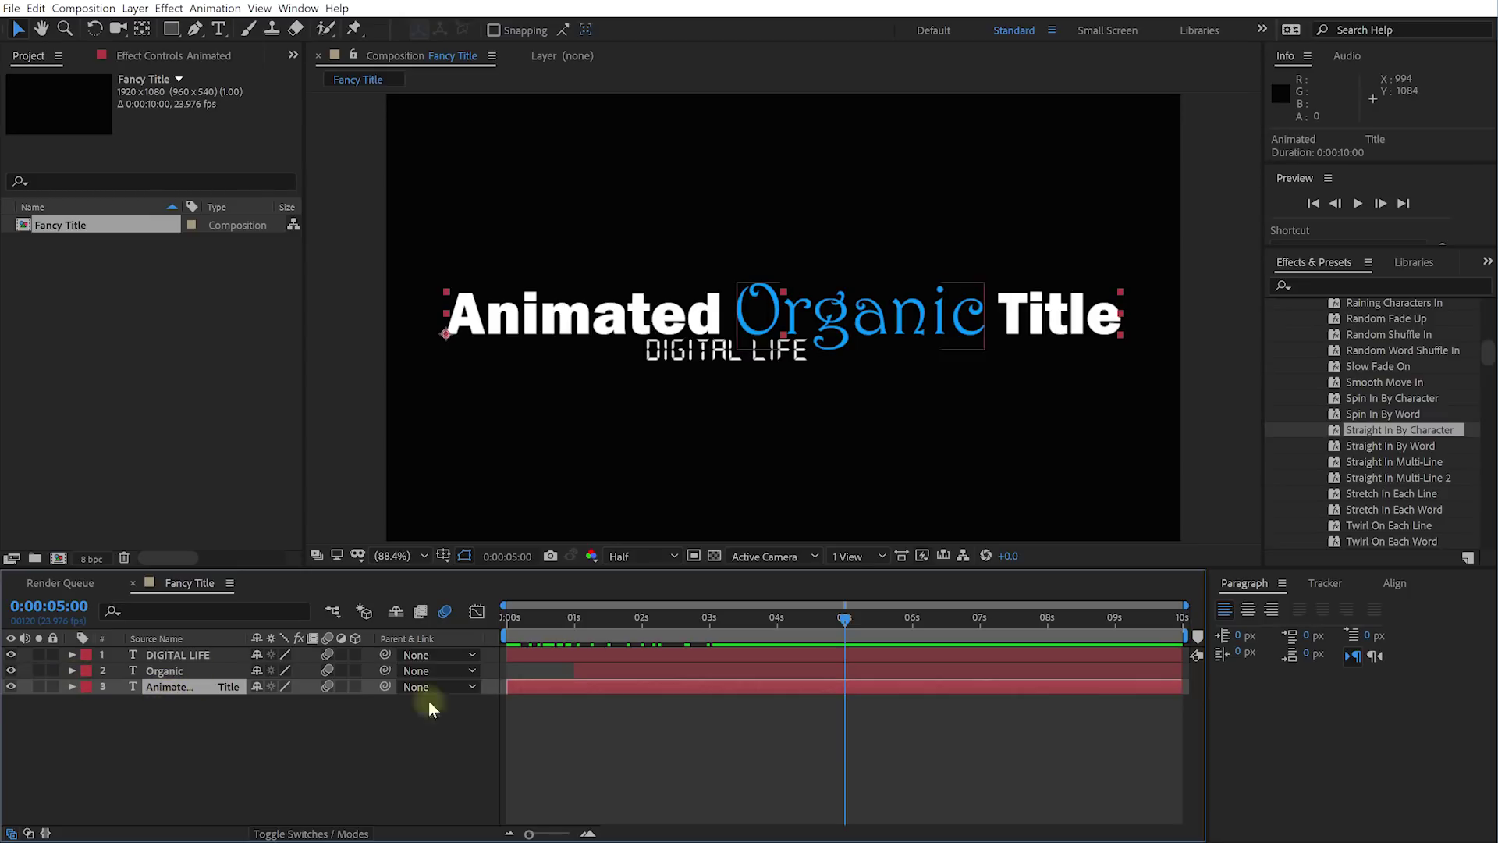
pyautogui.moveTo(1377, 436); pyautogui.dragTo(181, 690)
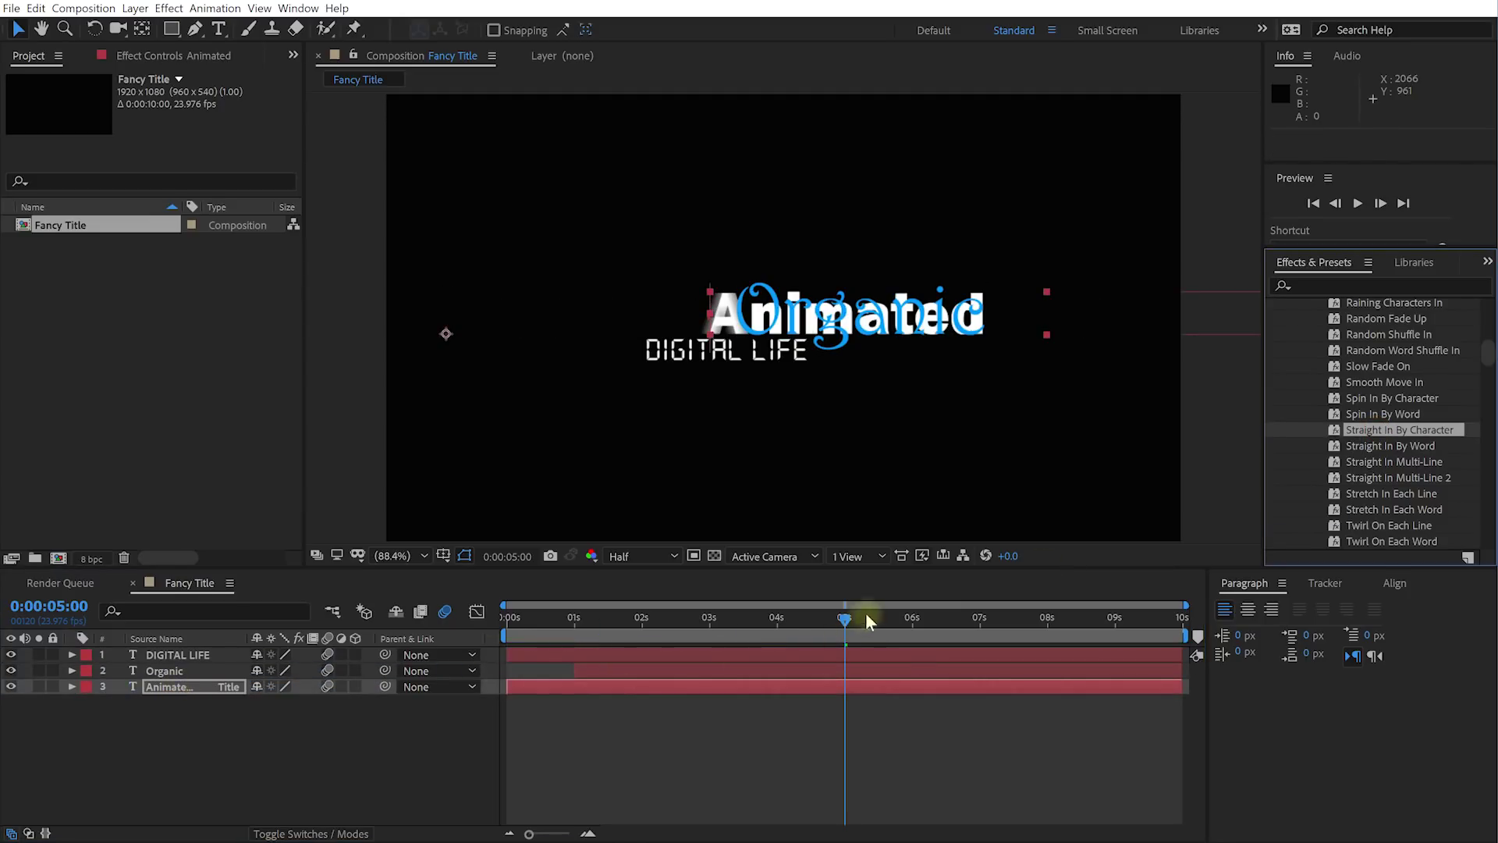
pyautogui.moveTo(805, 627); pyautogui.dragTo(839, 624)
pyautogui.press('u')
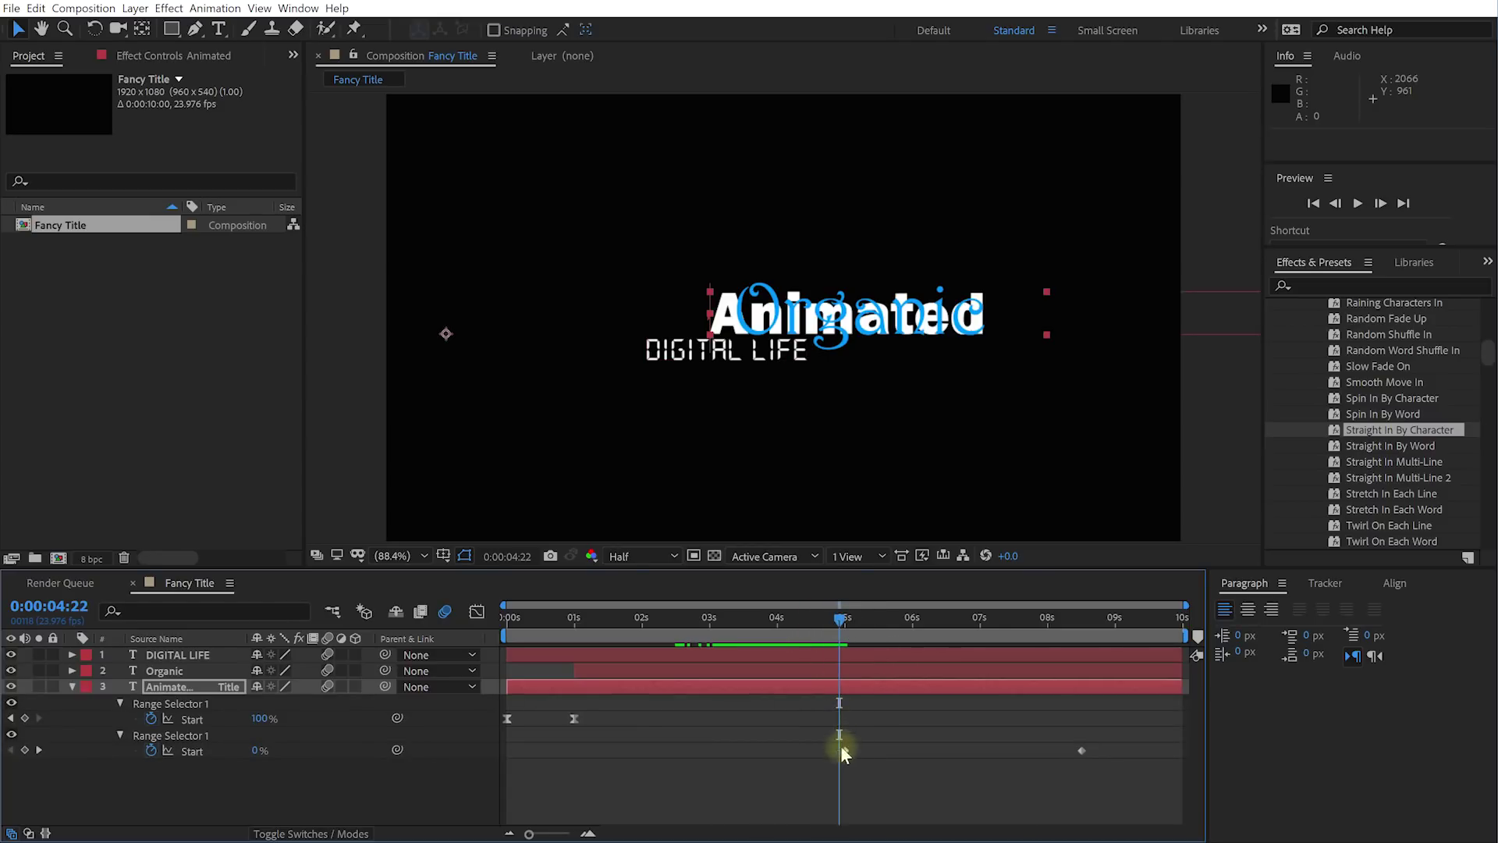
# Step: Retime the second Range Selector's Start keyframes on the Animated Title layer to about 0:00:04:23 and 0:00:05:23, and scrub through the exit
pyautogui.click(178, 735)
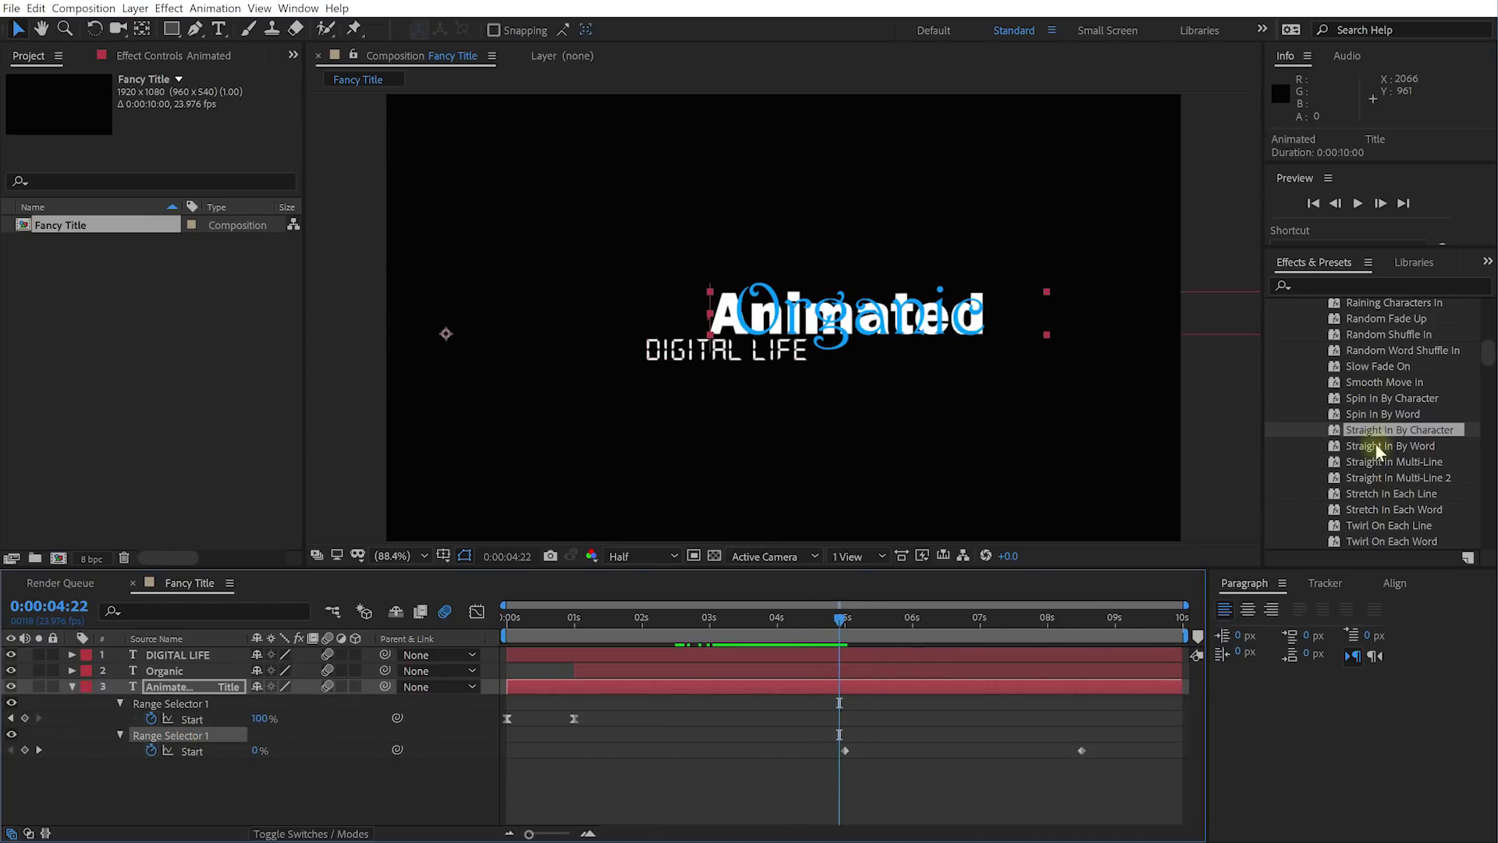
pyautogui.click(847, 751)
pyautogui.moveTo(854, 755); pyautogui.dragTo(859, 756)
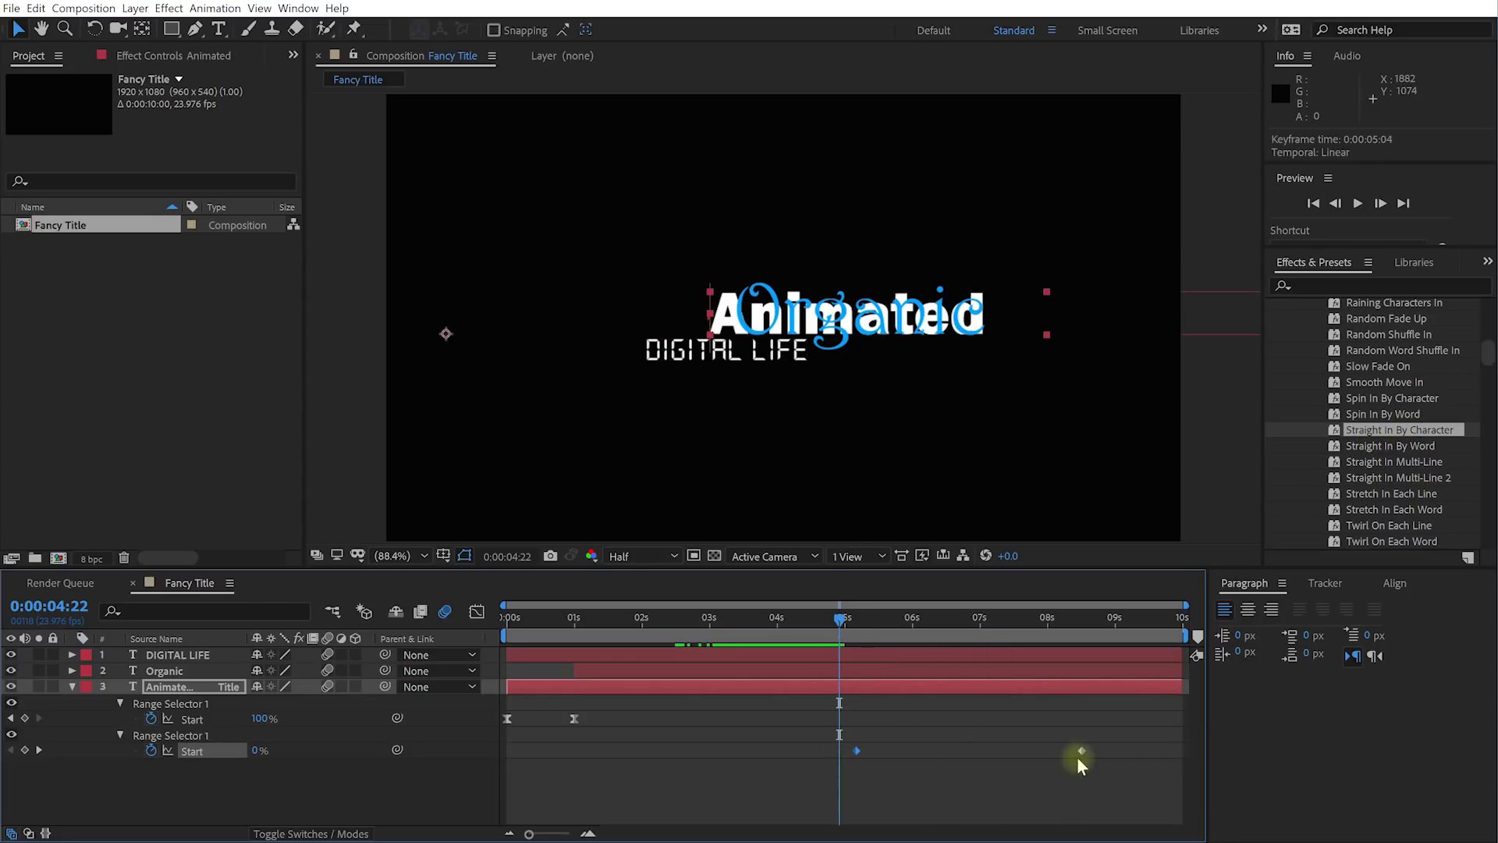
pyautogui.moveTo(1083, 756); pyautogui.dragTo(909, 756)
pyautogui.moveTo(852, 635); pyautogui.dragTo(863, 687)
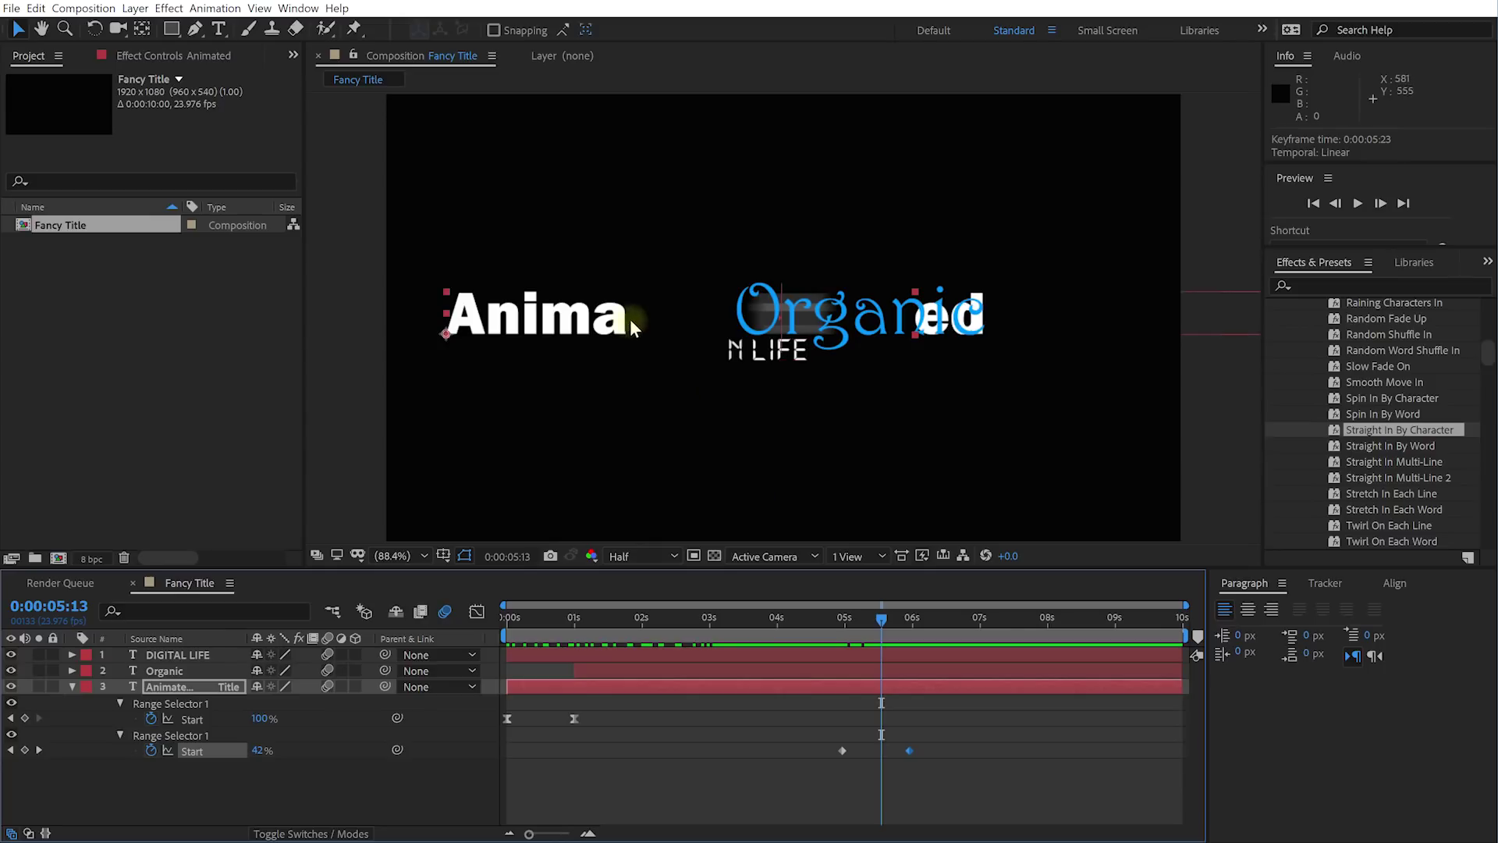
pyautogui.moveTo(893, 616); pyautogui.dragTo(914, 636)
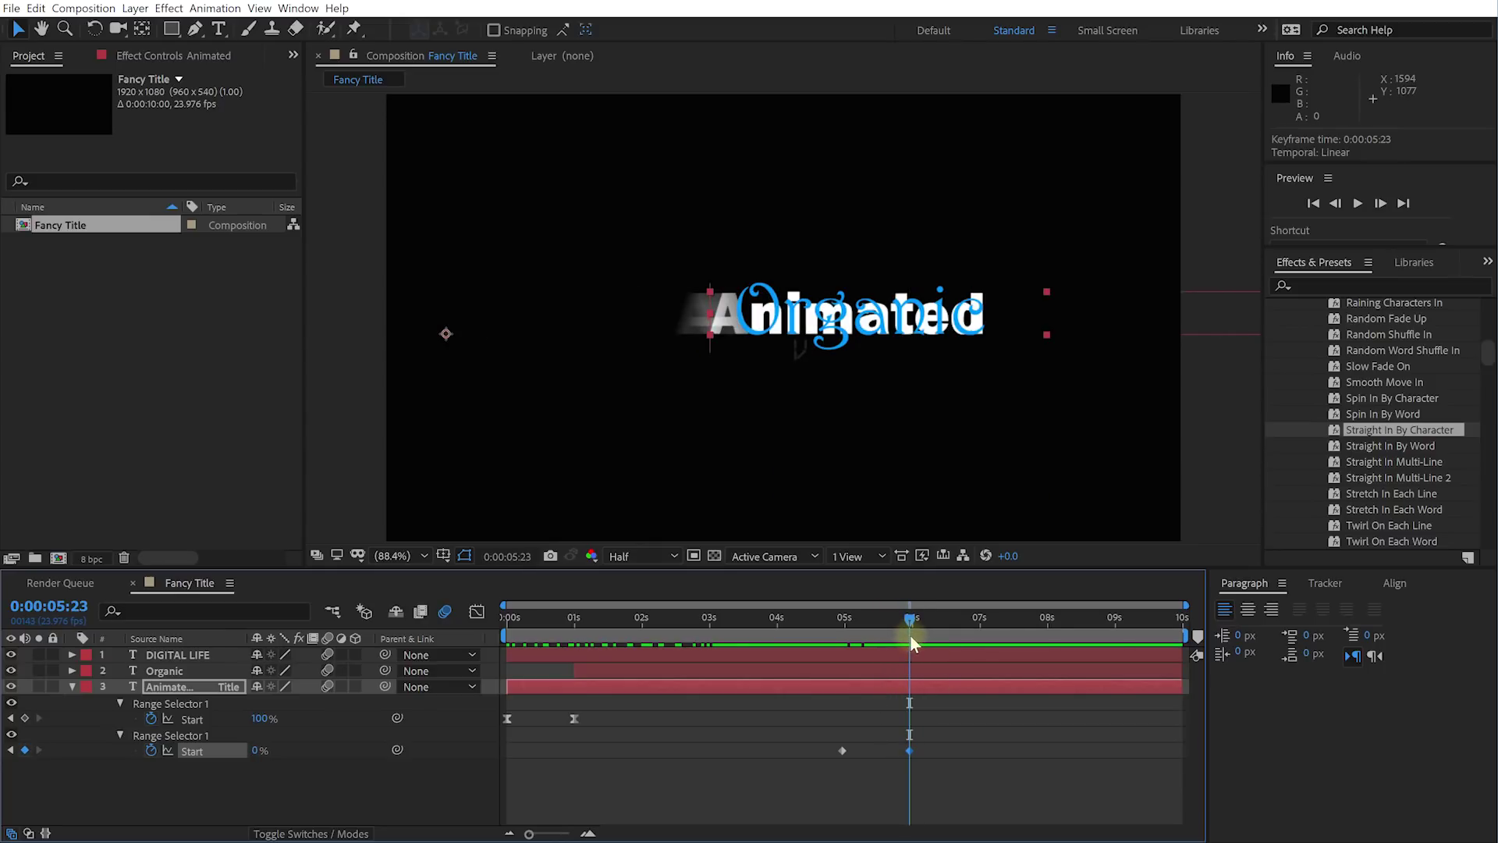
# Step: Set Animator 2's Position on the Animated Title layer to 1843.0, 0.0 and scrub back to 0:00:04:23
pyautogui.click(120, 735)
pyautogui.click(120, 735)
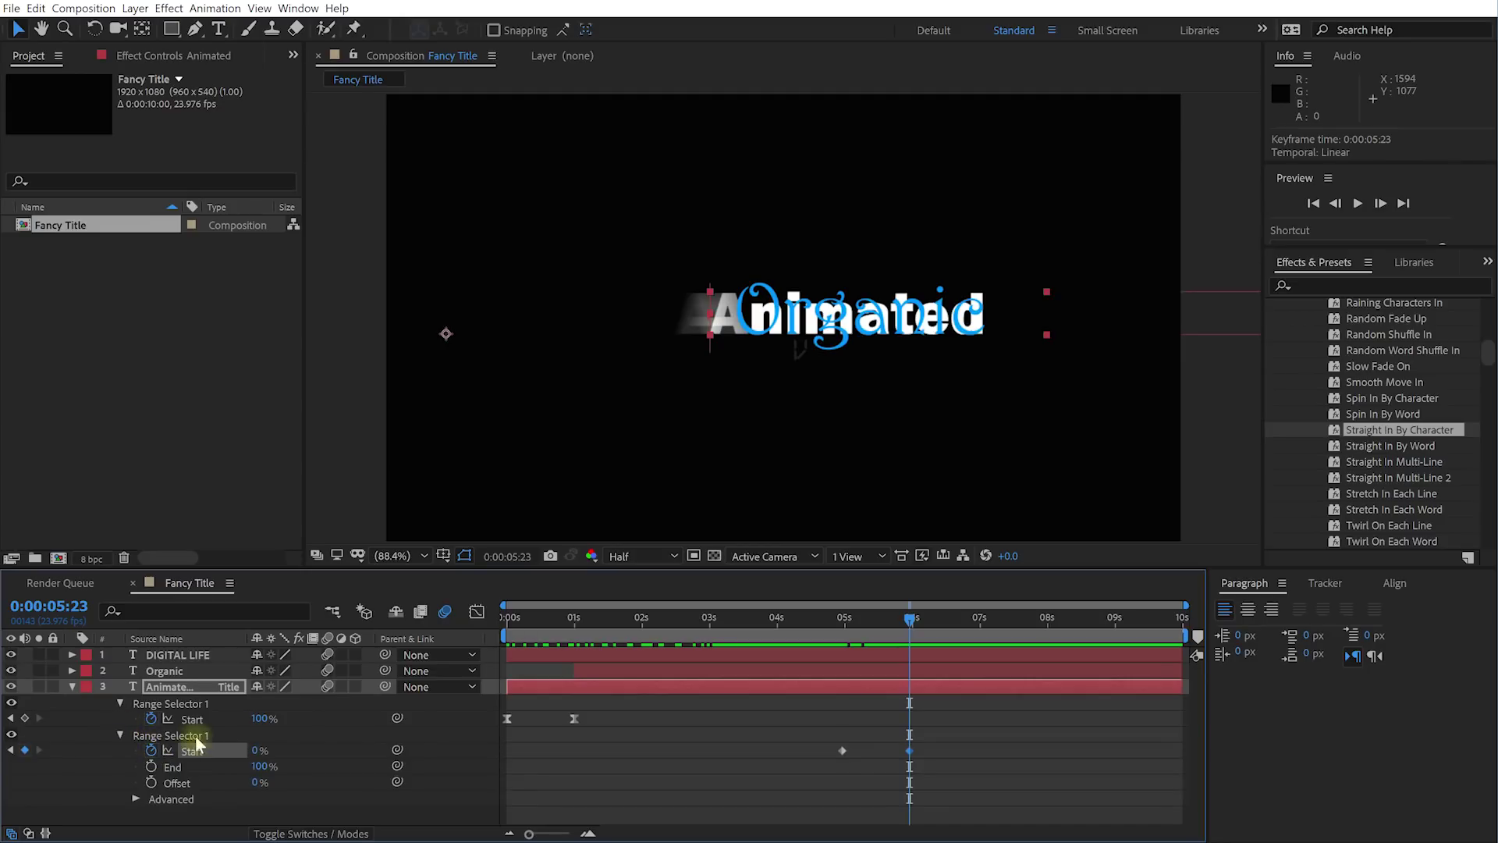
pyautogui.click(120, 736)
pyautogui.click(71, 684)
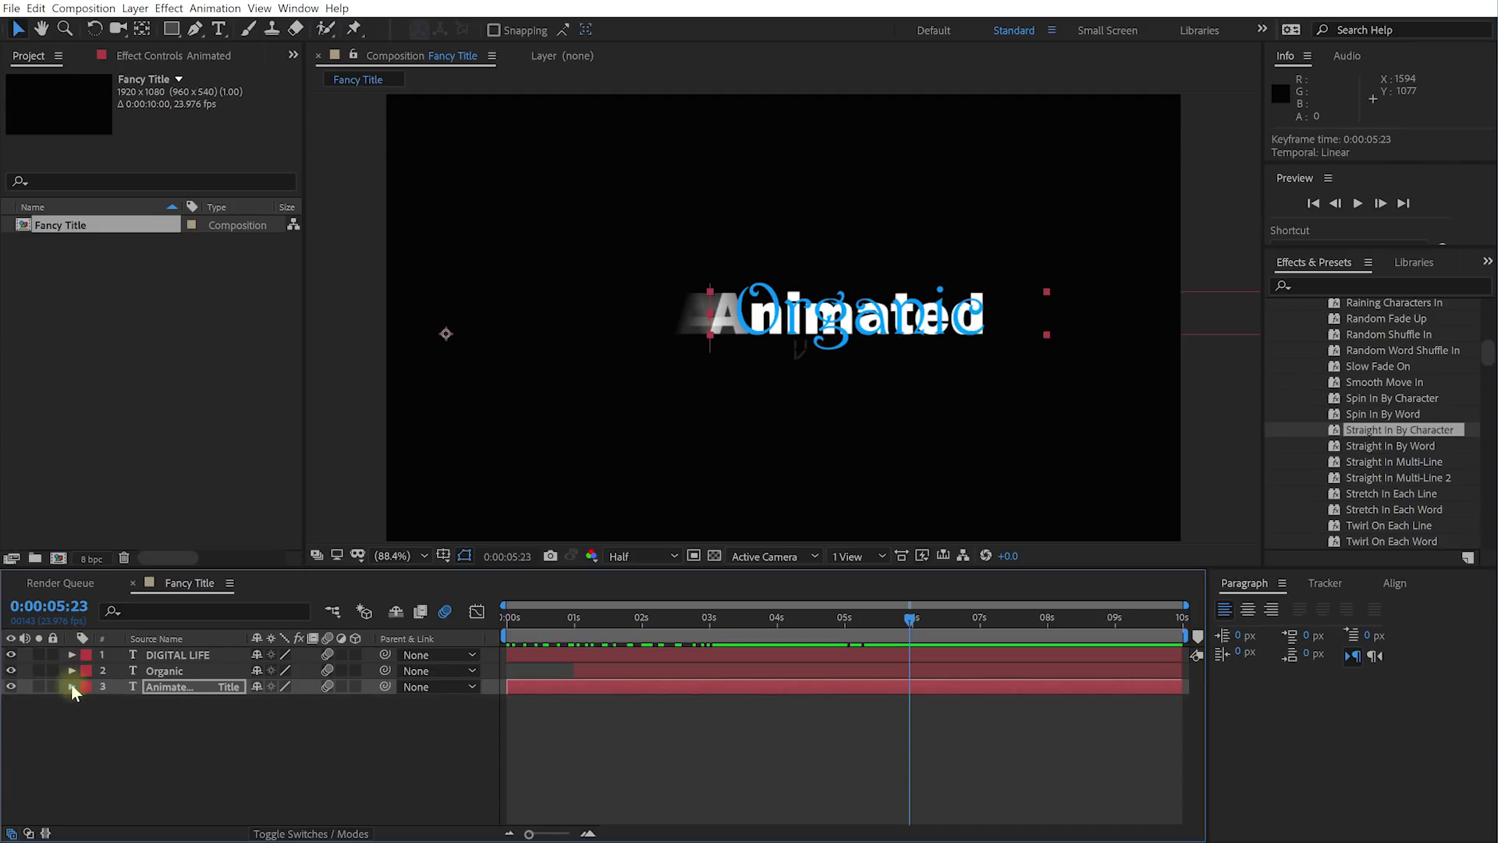
pyautogui.click(70, 687)
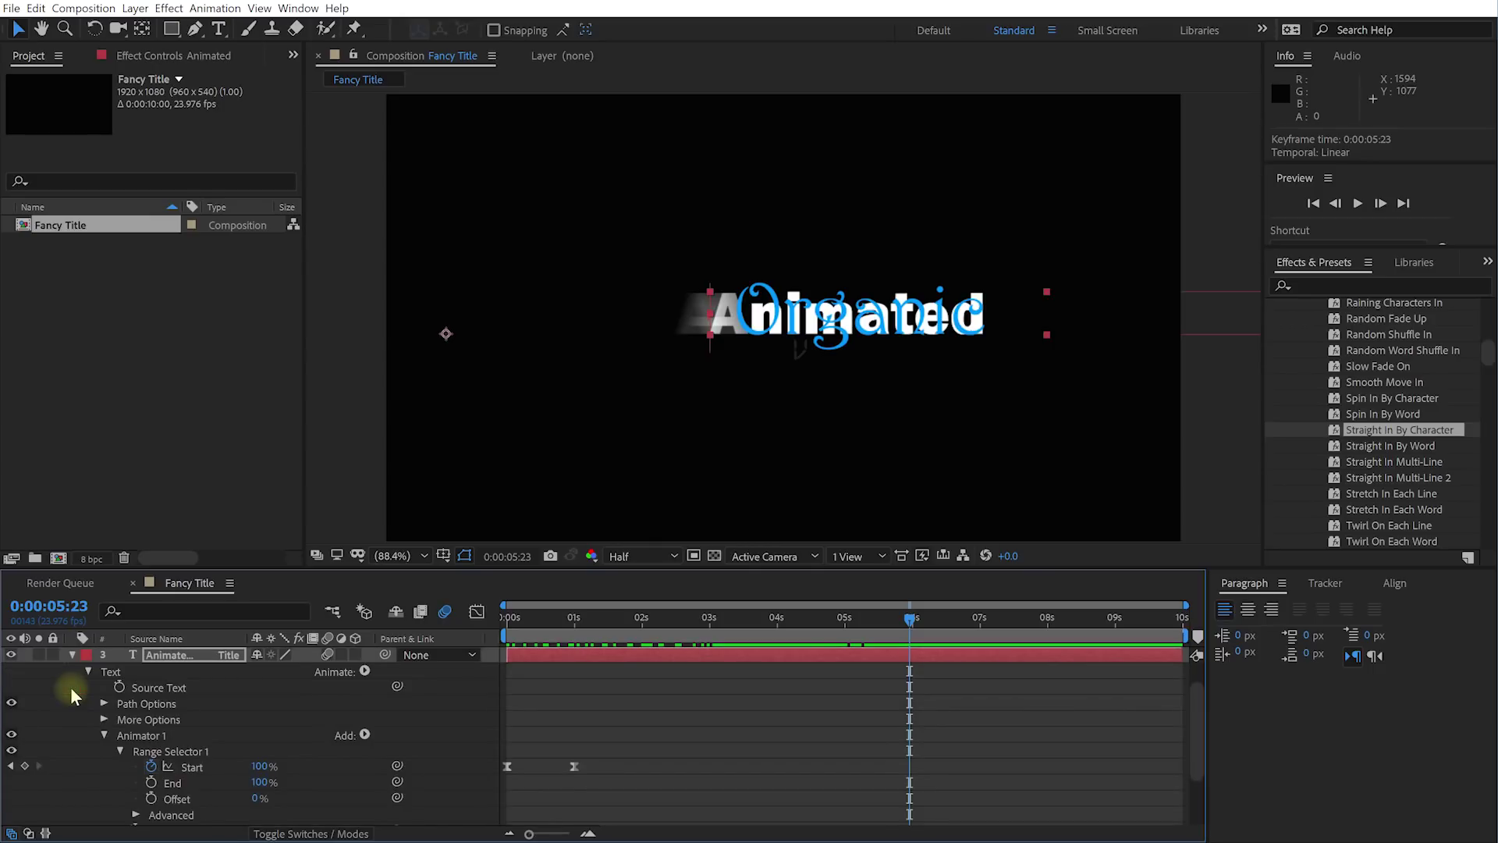
pyautogui.click(105, 737)
pyautogui.click(126, 771)
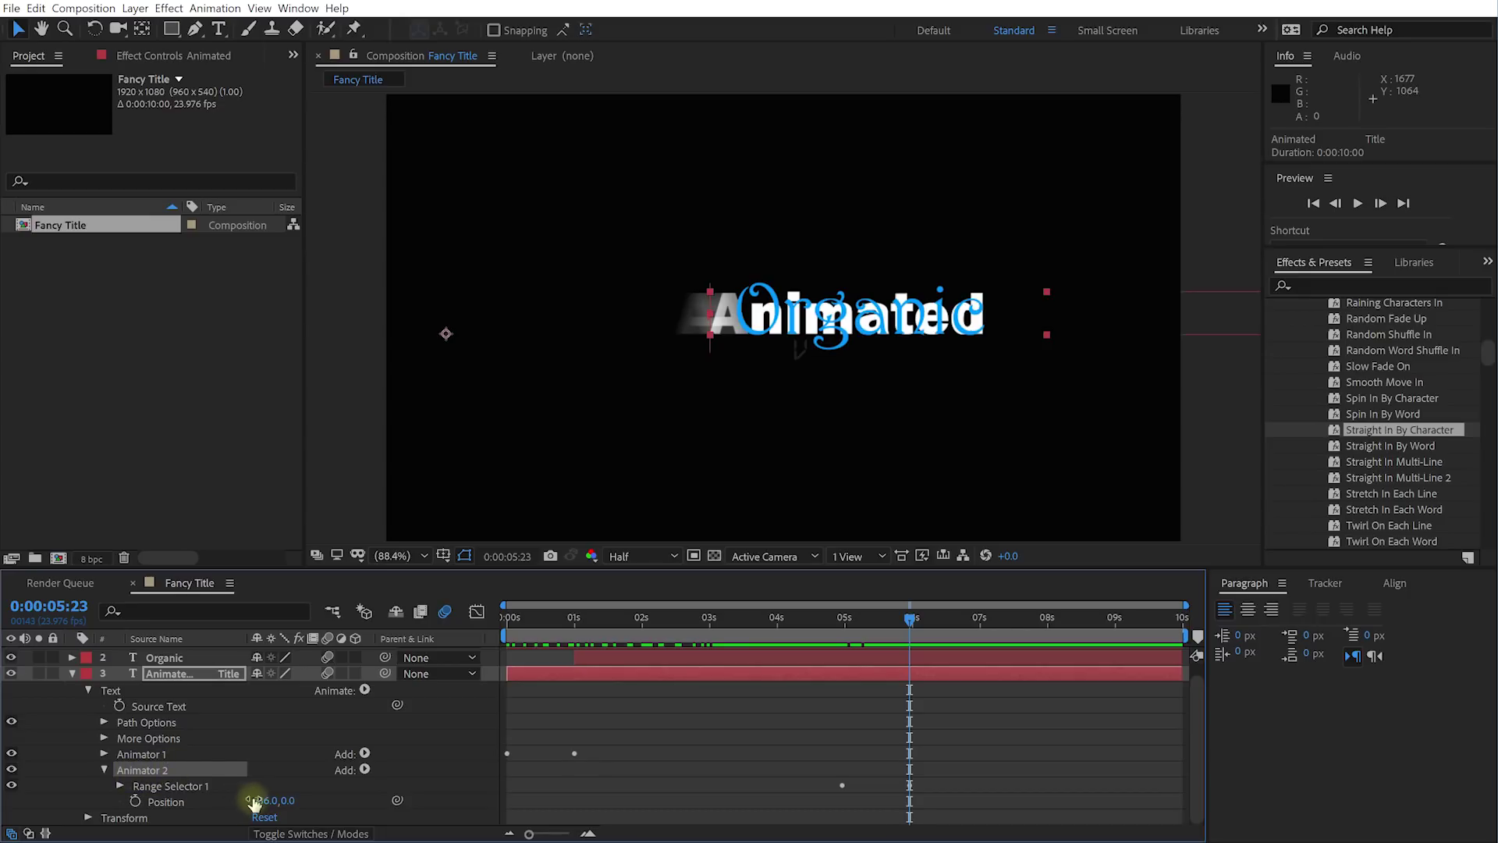
pyautogui.moveTo(262, 804); pyautogui.dragTo(1361, 742)
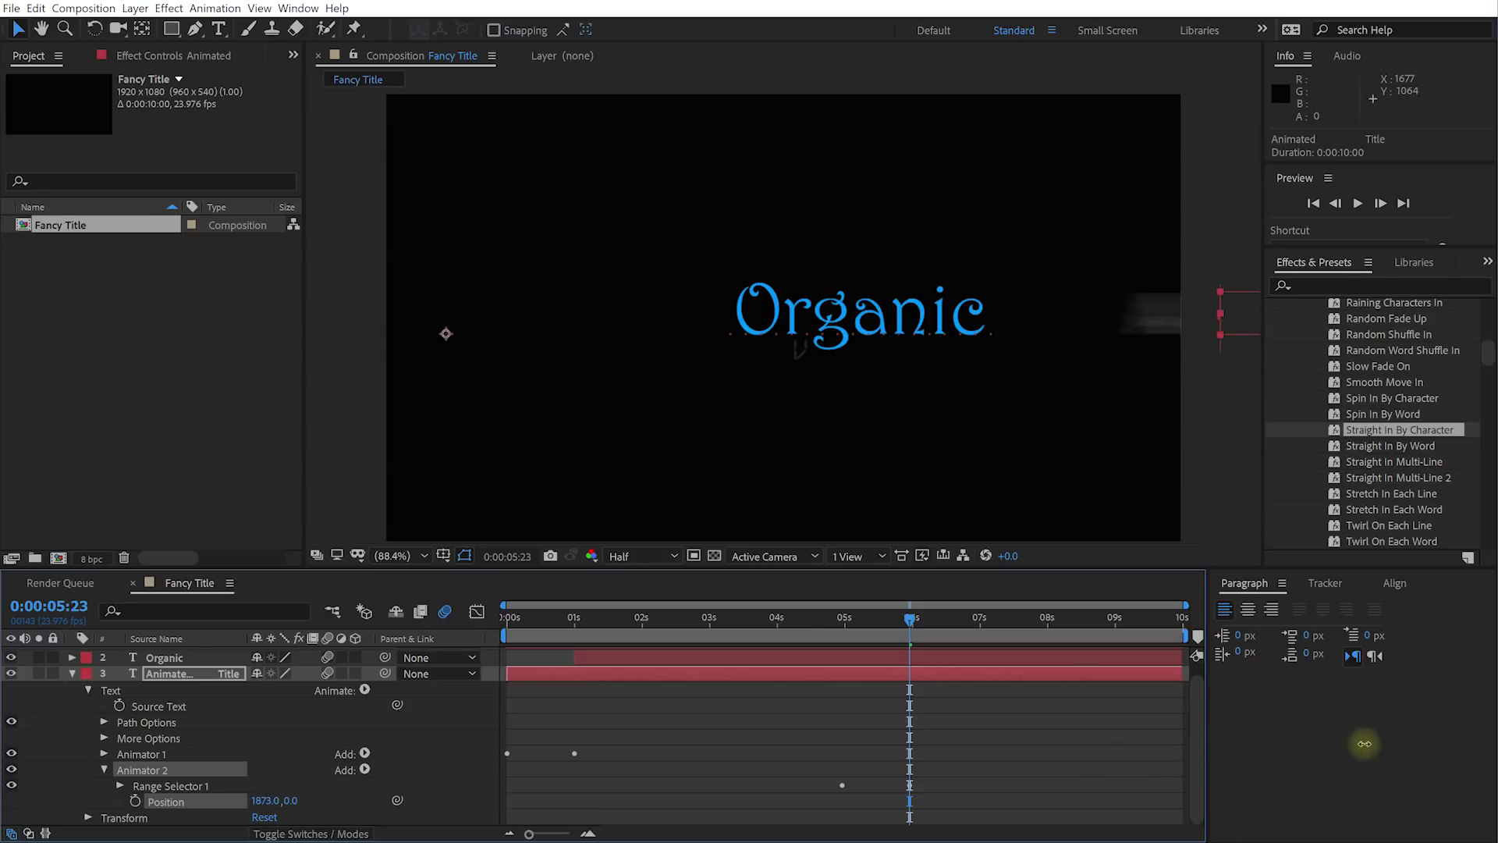
pyautogui.moveTo(911, 620); pyautogui.dragTo(841, 658)
# Step: Apply the Flutter preset from the Organic text category to the Organic layer at about 0:00:05:00 and scrub through it
pyautogui.click(863, 328)
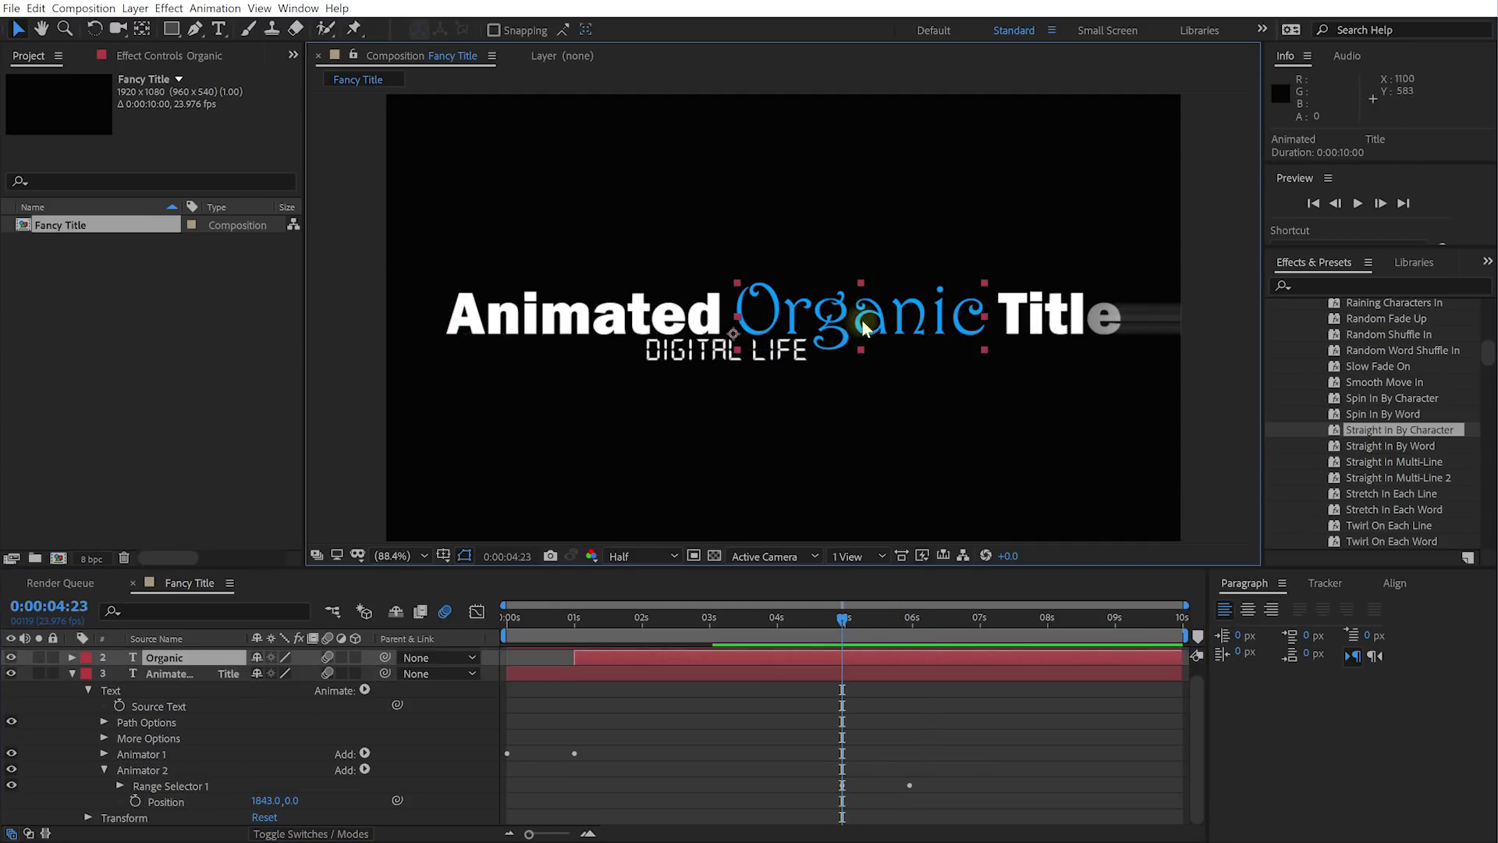
pyautogui.scroll(5, 1373, 386)
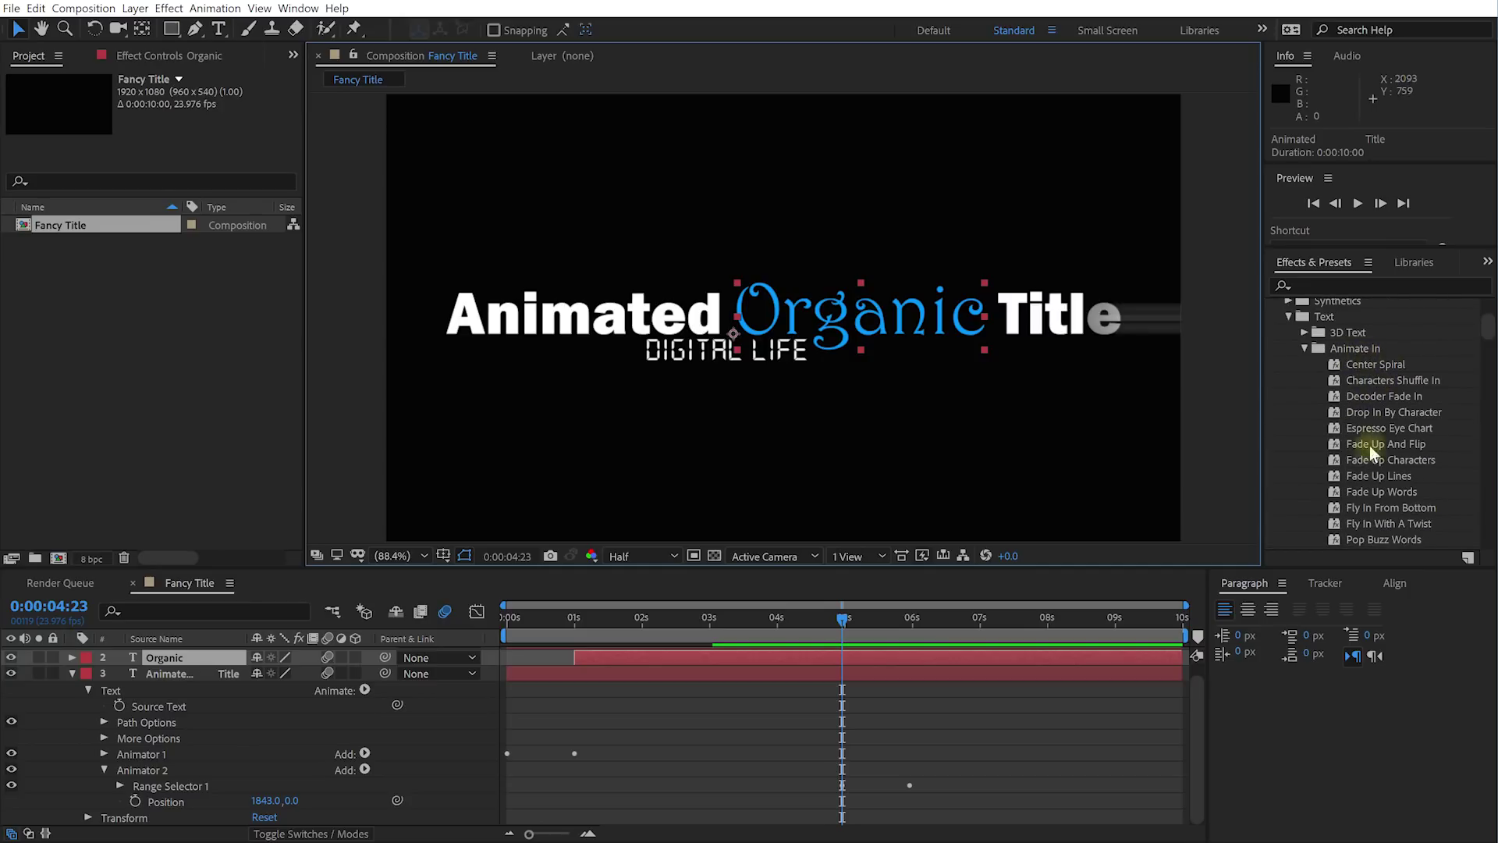
pyautogui.click(1306, 350)
pyautogui.click(1303, 364)
pyautogui.scroll(-3, 1342, 389)
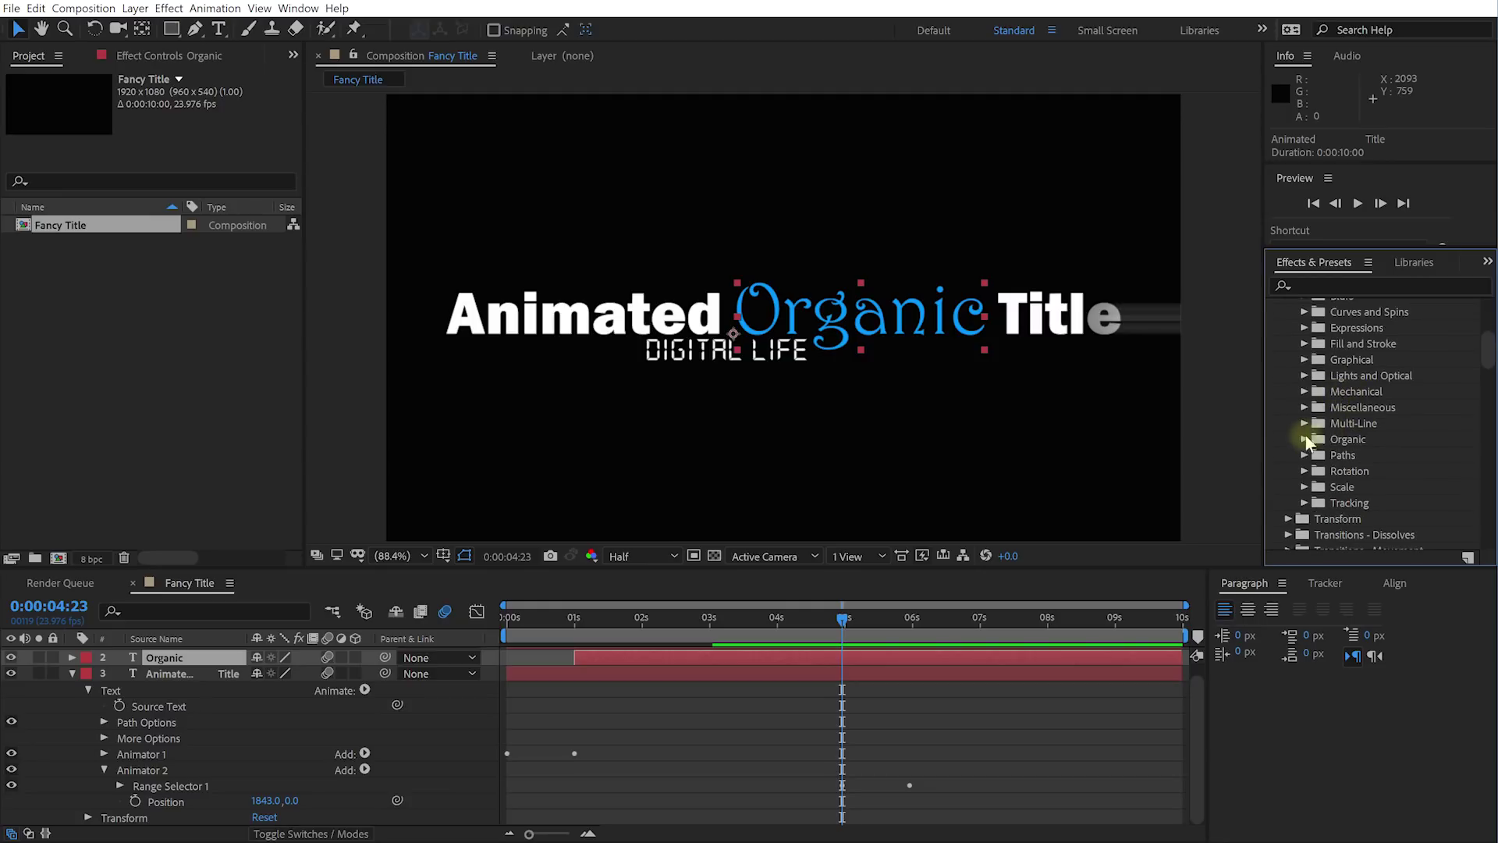
pyautogui.click(1304, 443)
pyautogui.scroll(-5, 1367, 412)
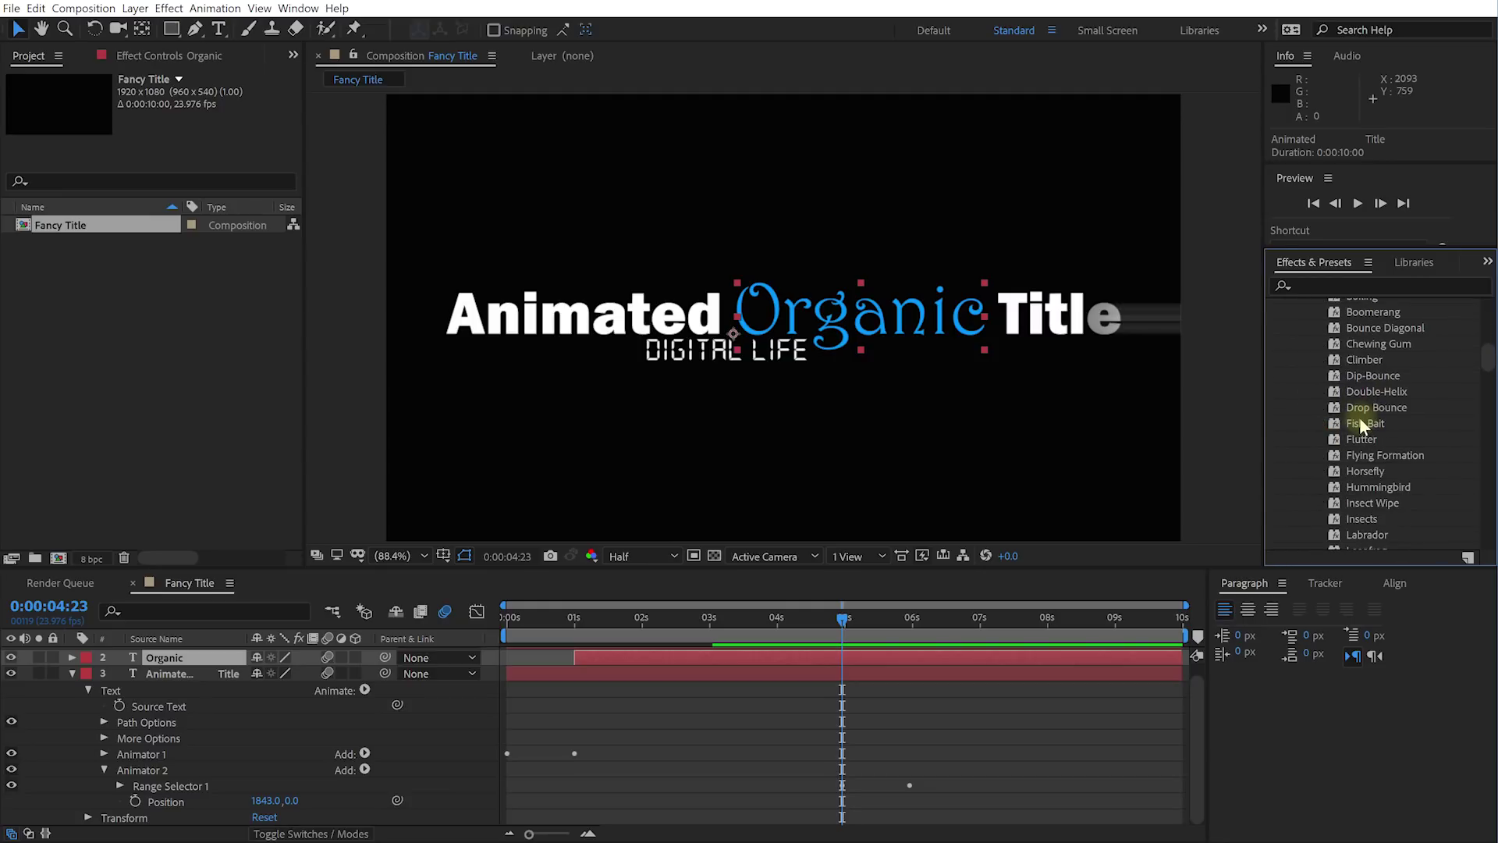
pyautogui.click(1359, 441)
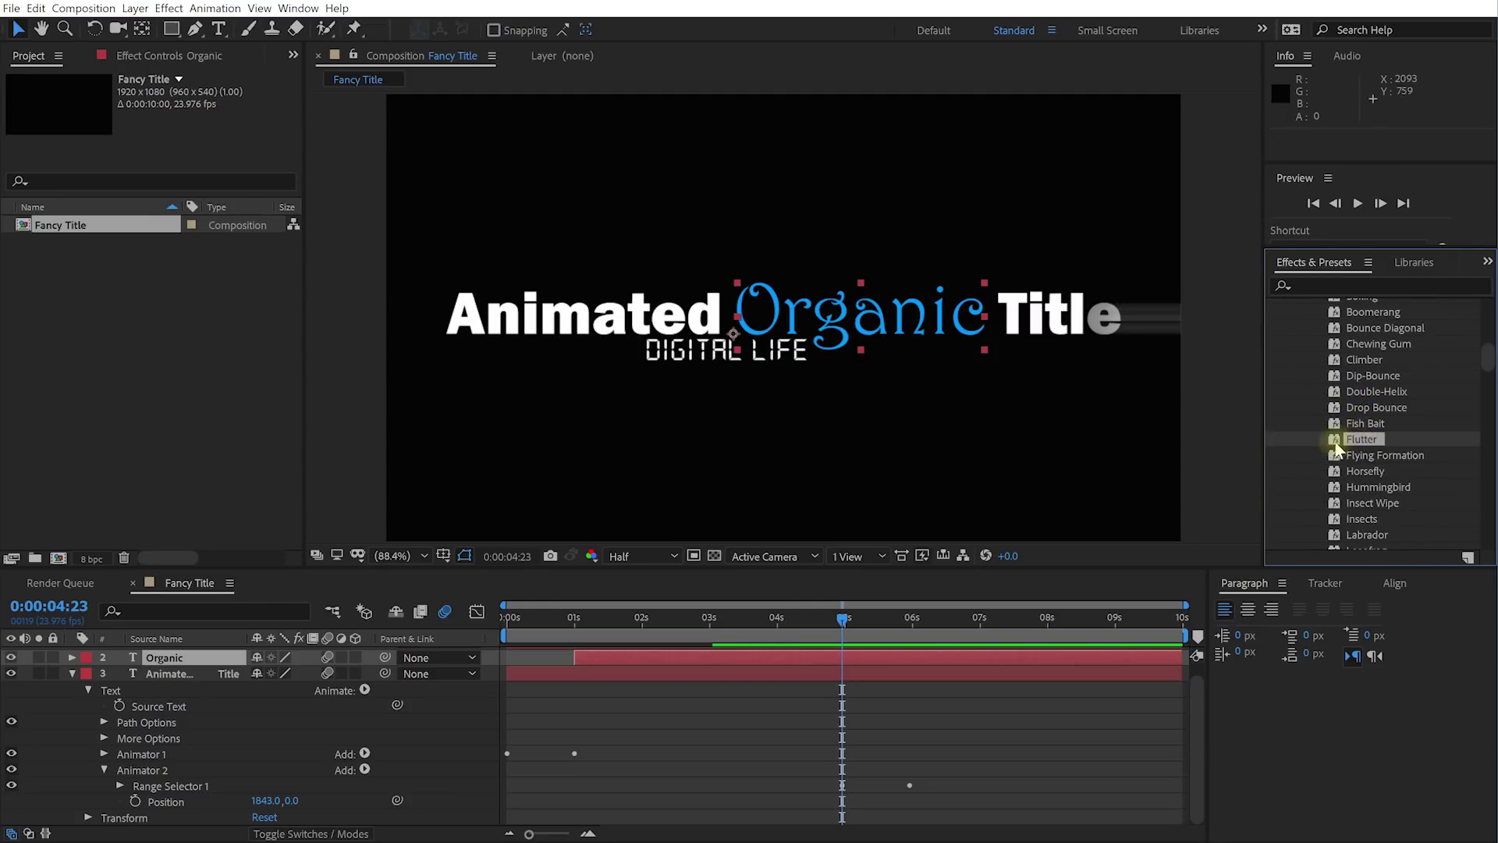
pyautogui.click(838, 620)
pyautogui.moveTo(836, 628)
pyautogui.mouseDown()
pyautogui.moveTo(968, 629)
pyautogui.moveTo(842, 636)
pyautogui.mouseUp()
pyautogui.moveTo(1359, 441); pyautogui.dragTo(181, 676)
pyautogui.moveTo(846, 623); pyautogui.dragTo(938, 636)
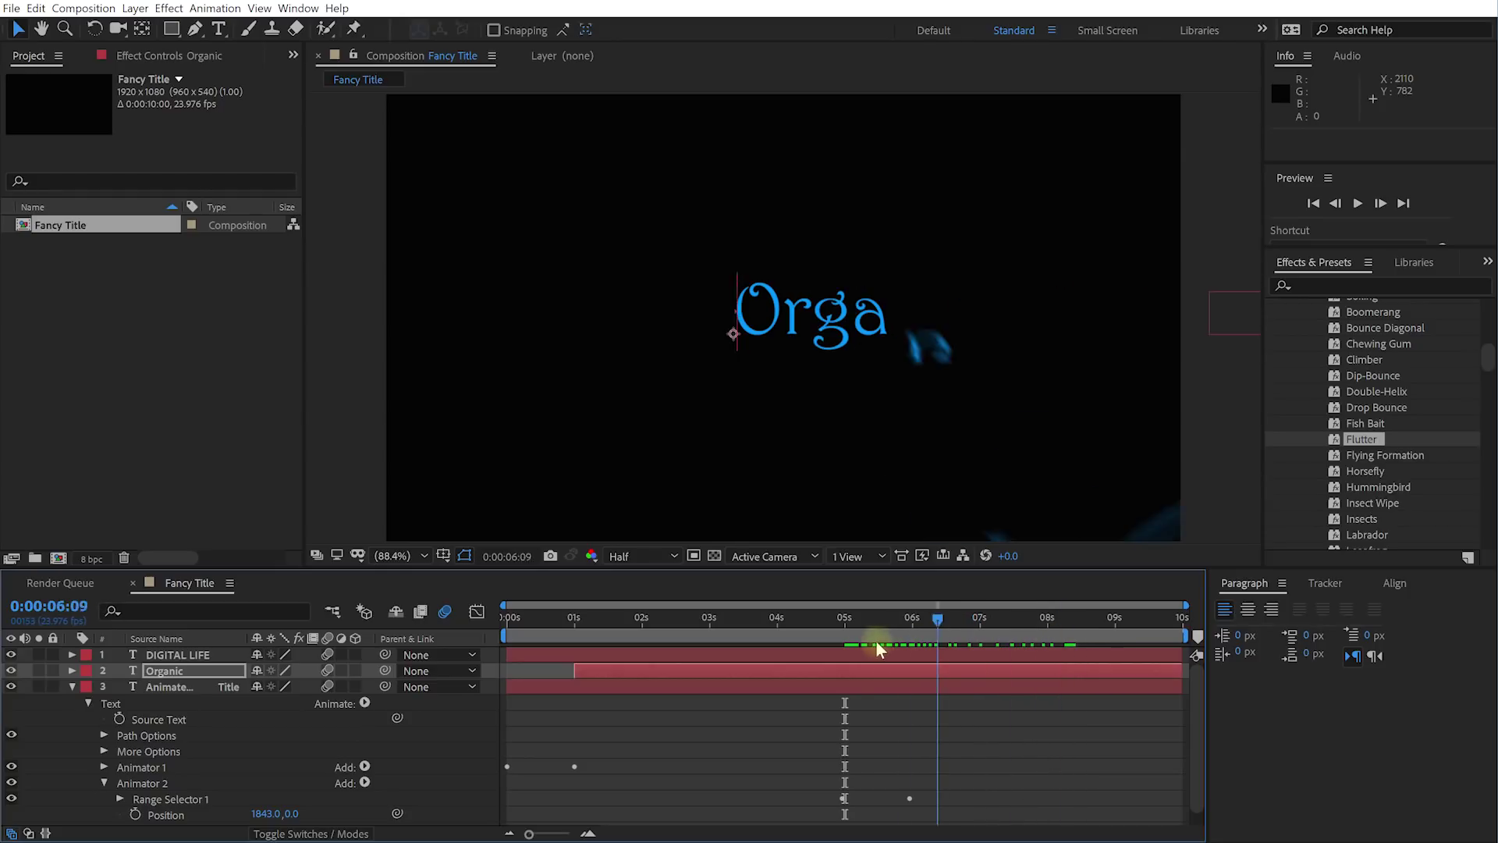
# Step: Reveal the Organic layer's keyframes and reverse the last Selector's Offset keyframes, with 100% at 0:00:05:01 and -50% at 0:00:05:15
pyautogui.click(846, 644)
pyautogui.click(849, 671)
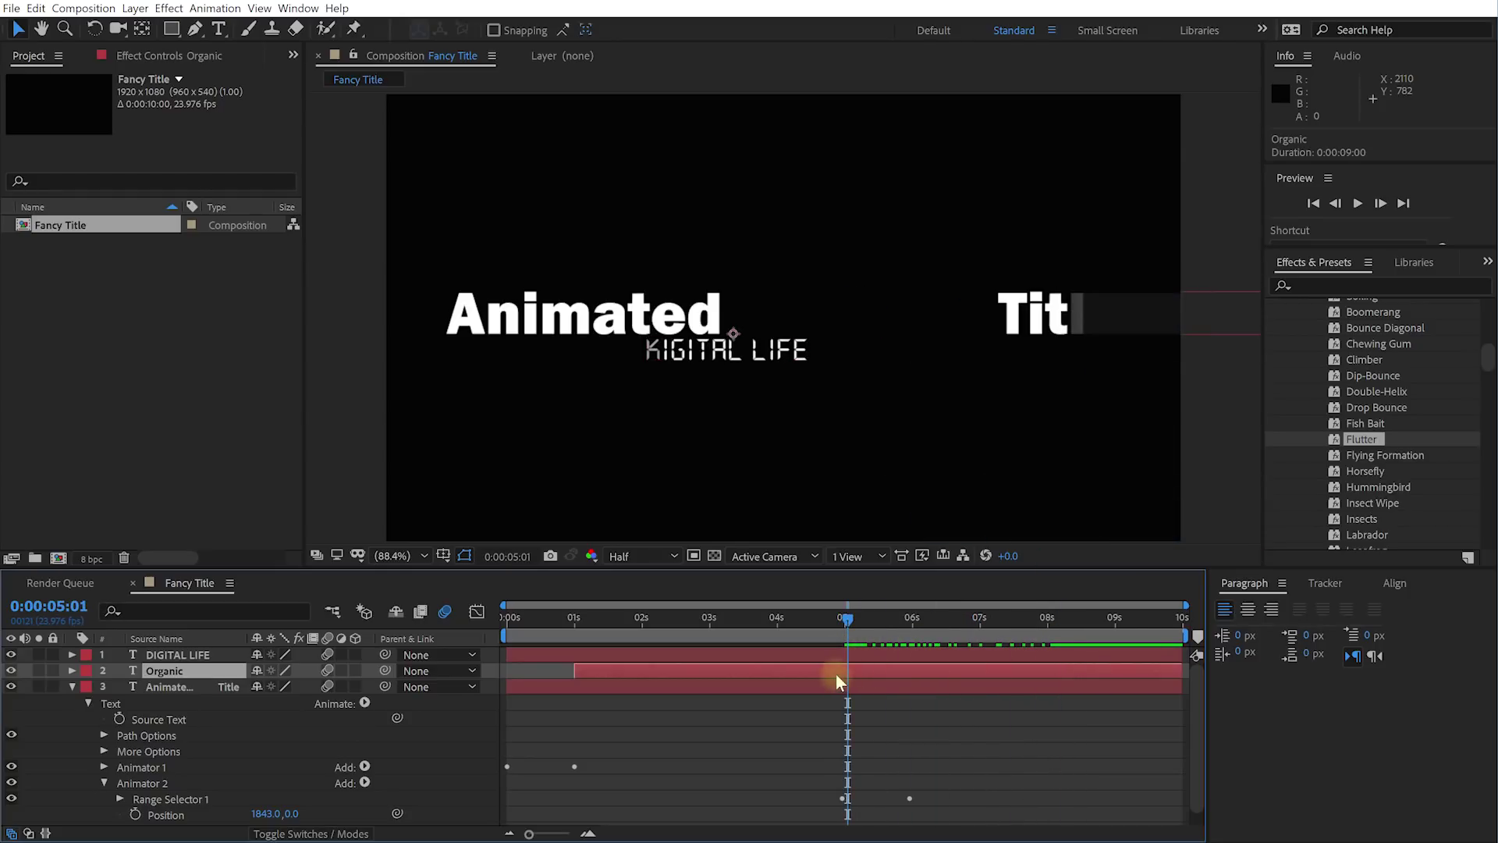
pyautogui.press('u')
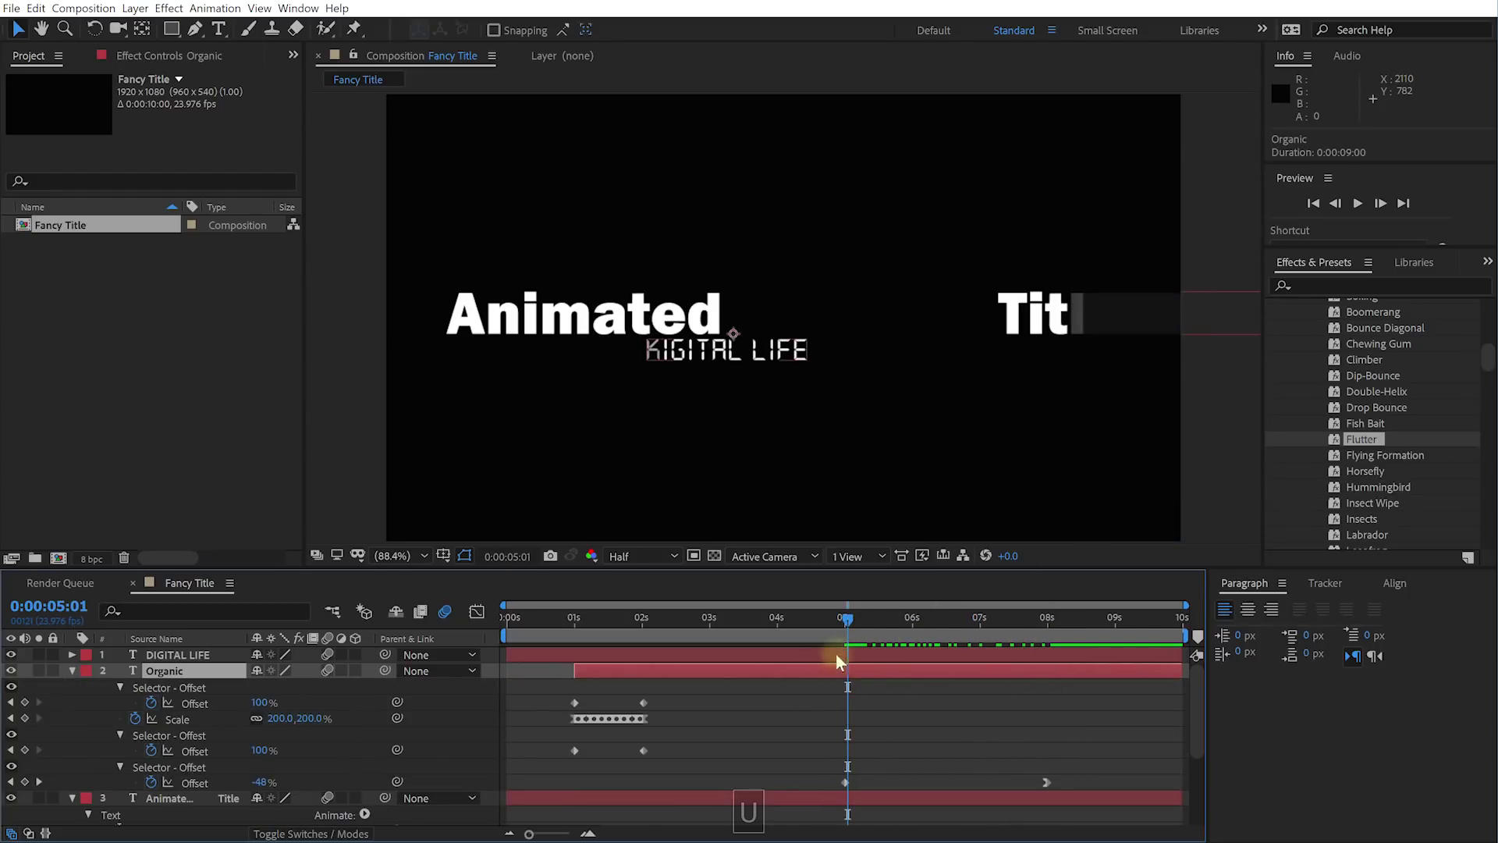
pyautogui.click(170, 766)
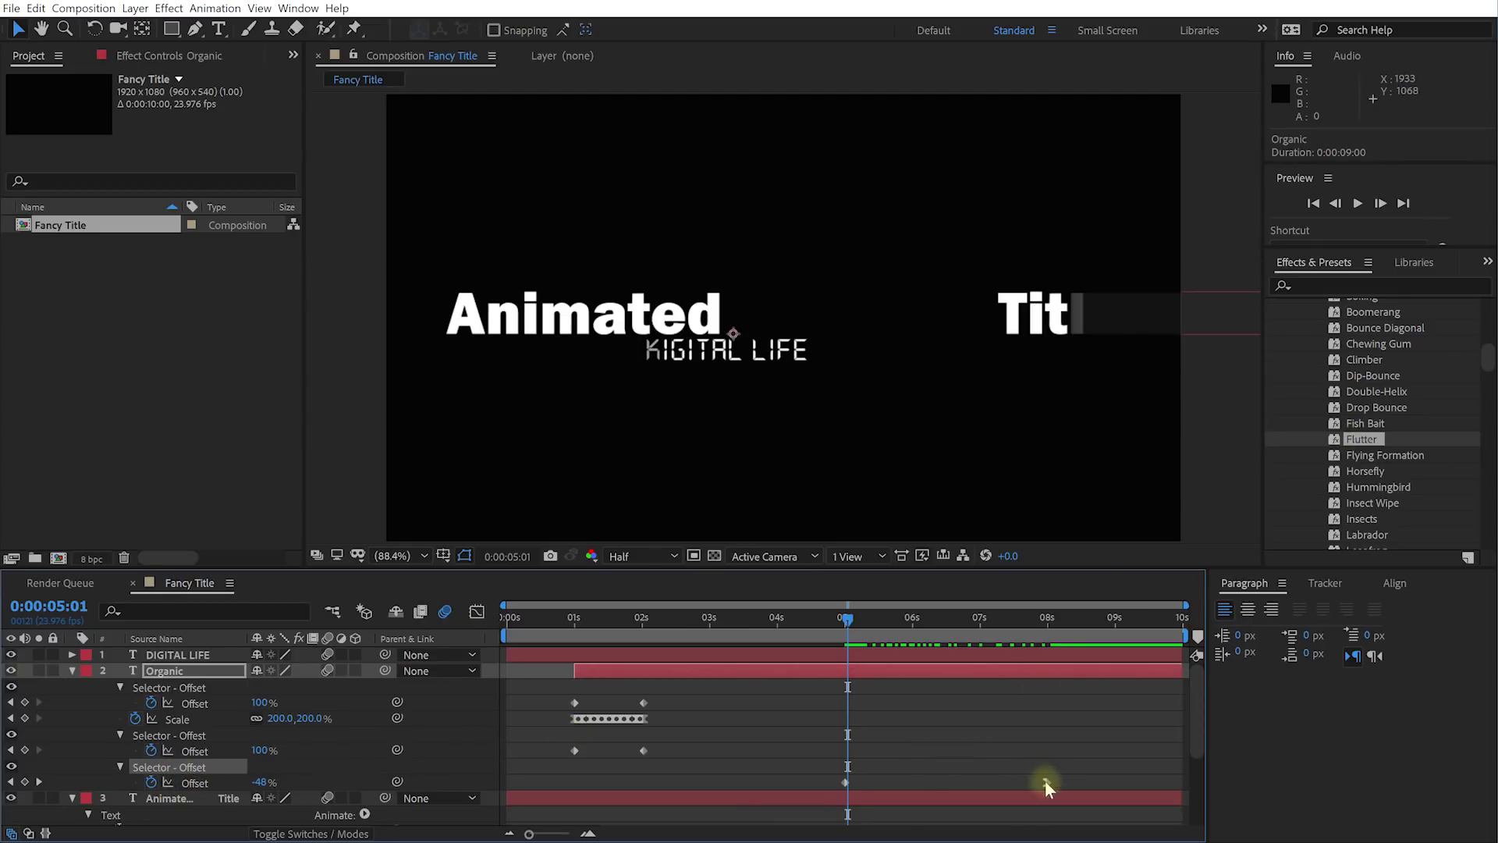
pyautogui.moveTo(844, 782); pyautogui.dragTo(883, 783)
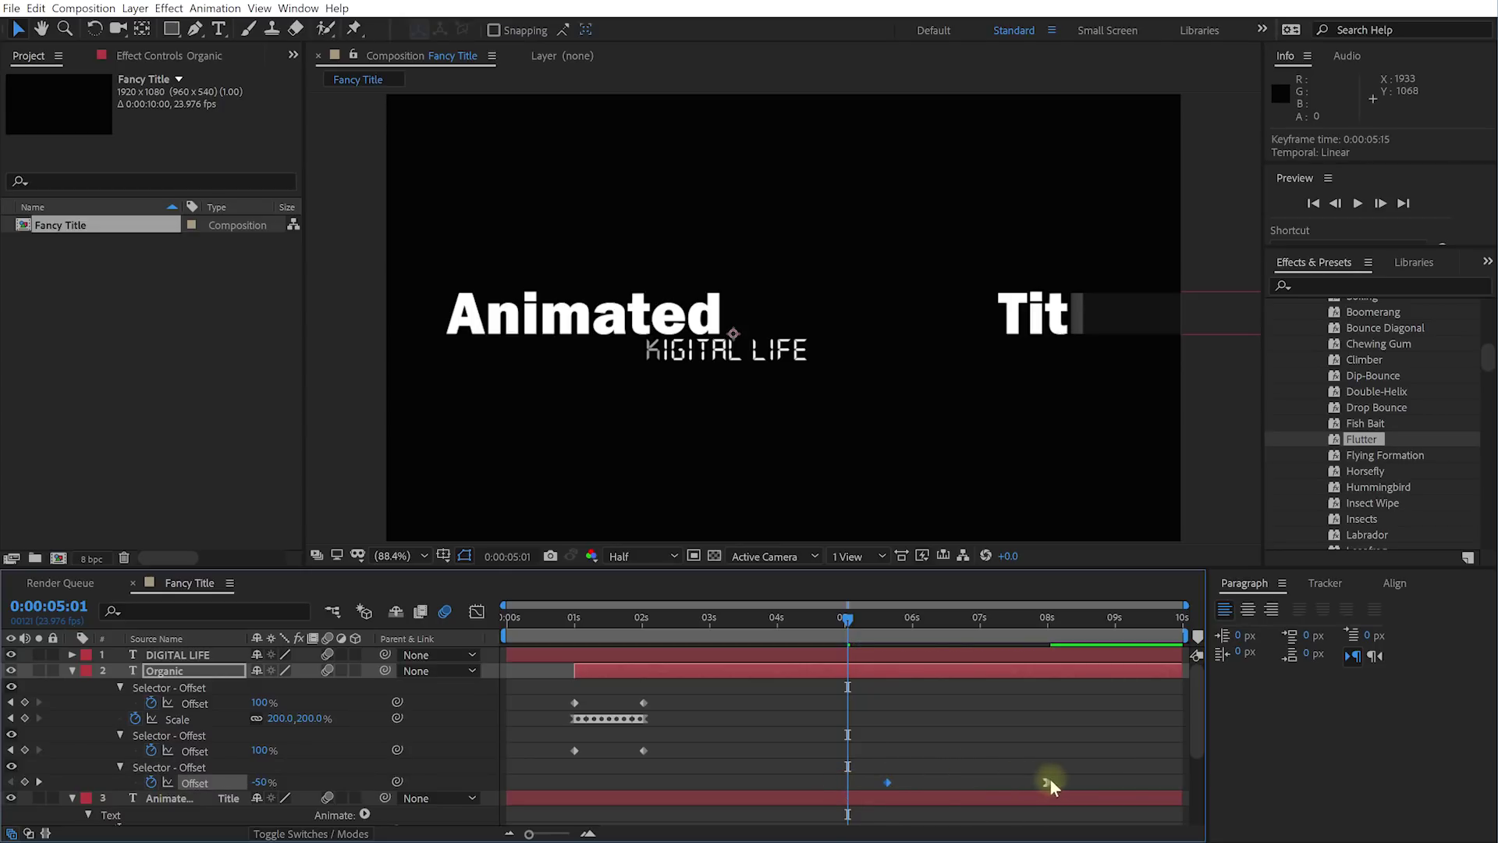
pyautogui.moveTo(1045, 780); pyautogui.dragTo(858, 775)
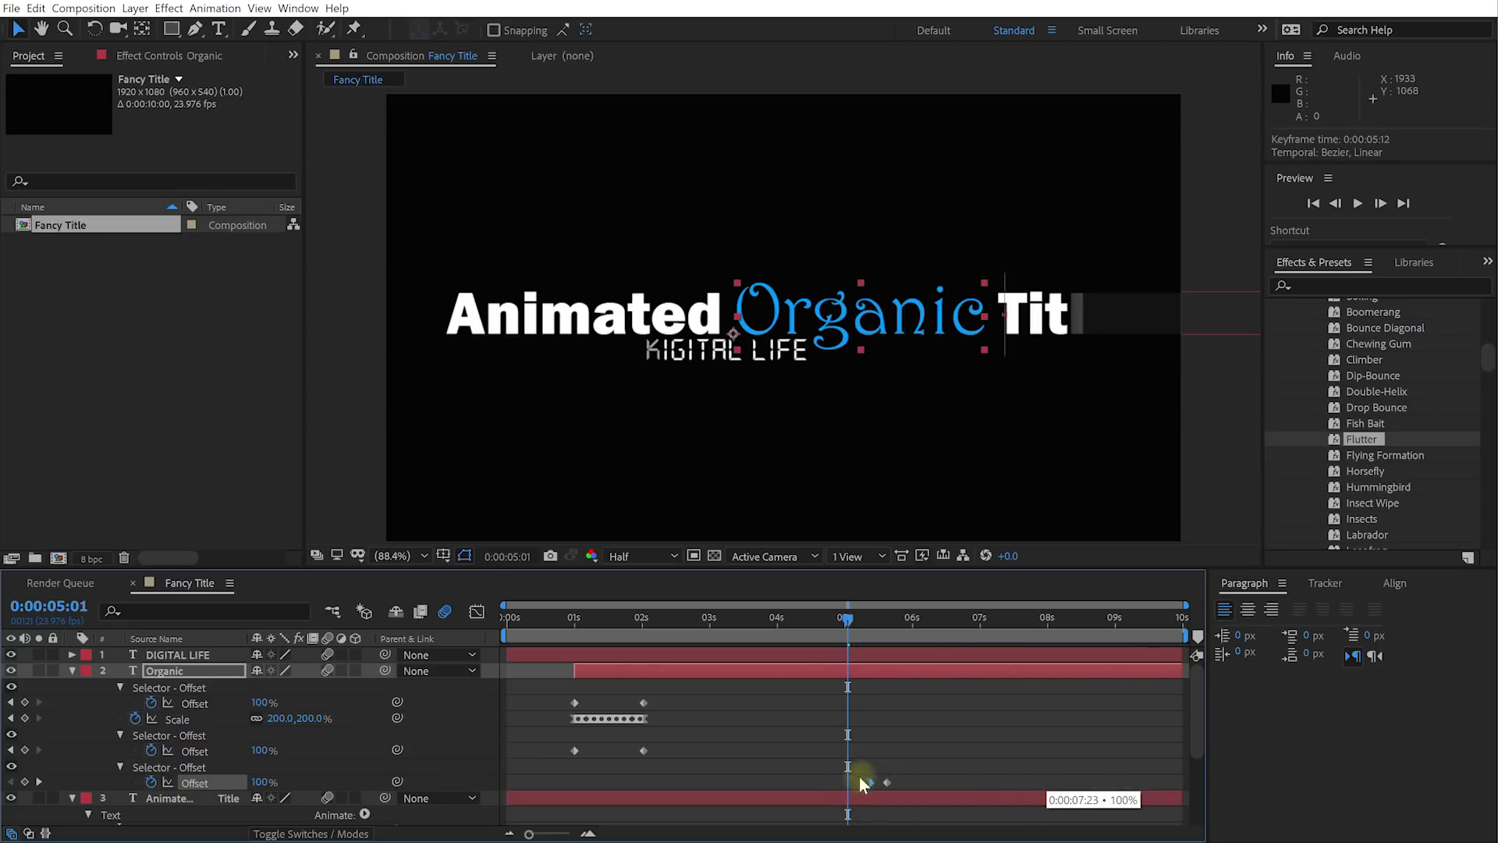
# Step: Move the Organic layer's -50% Offset keyframe to 0:00:05:23 and scrub through the exit animation
pyautogui.moveTo(848, 618); pyautogui.dragTo(903, 680)
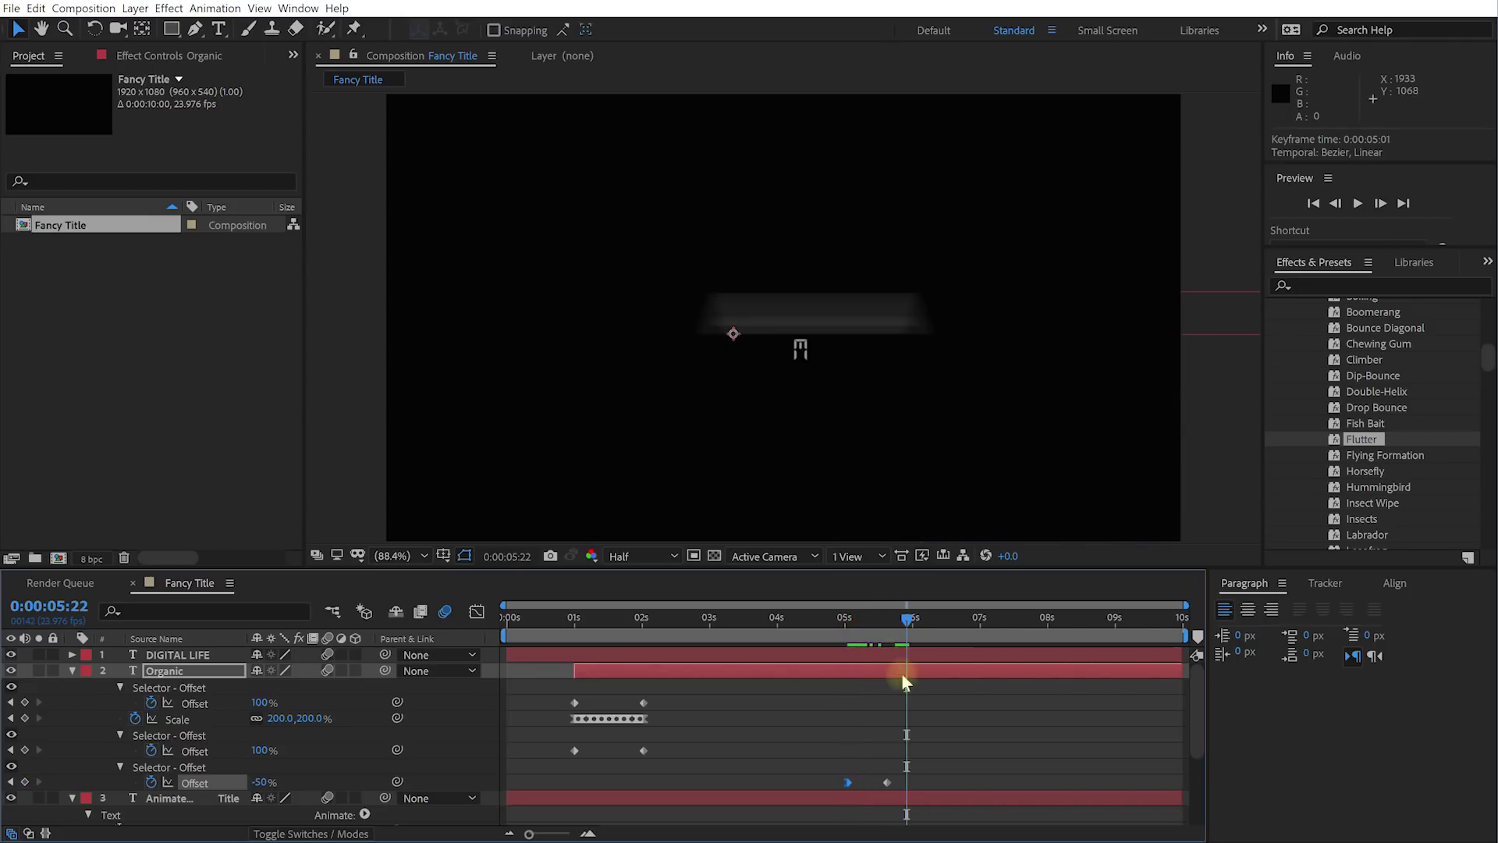
pyautogui.moveTo(888, 781); pyautogui.dragTo(910, 781)
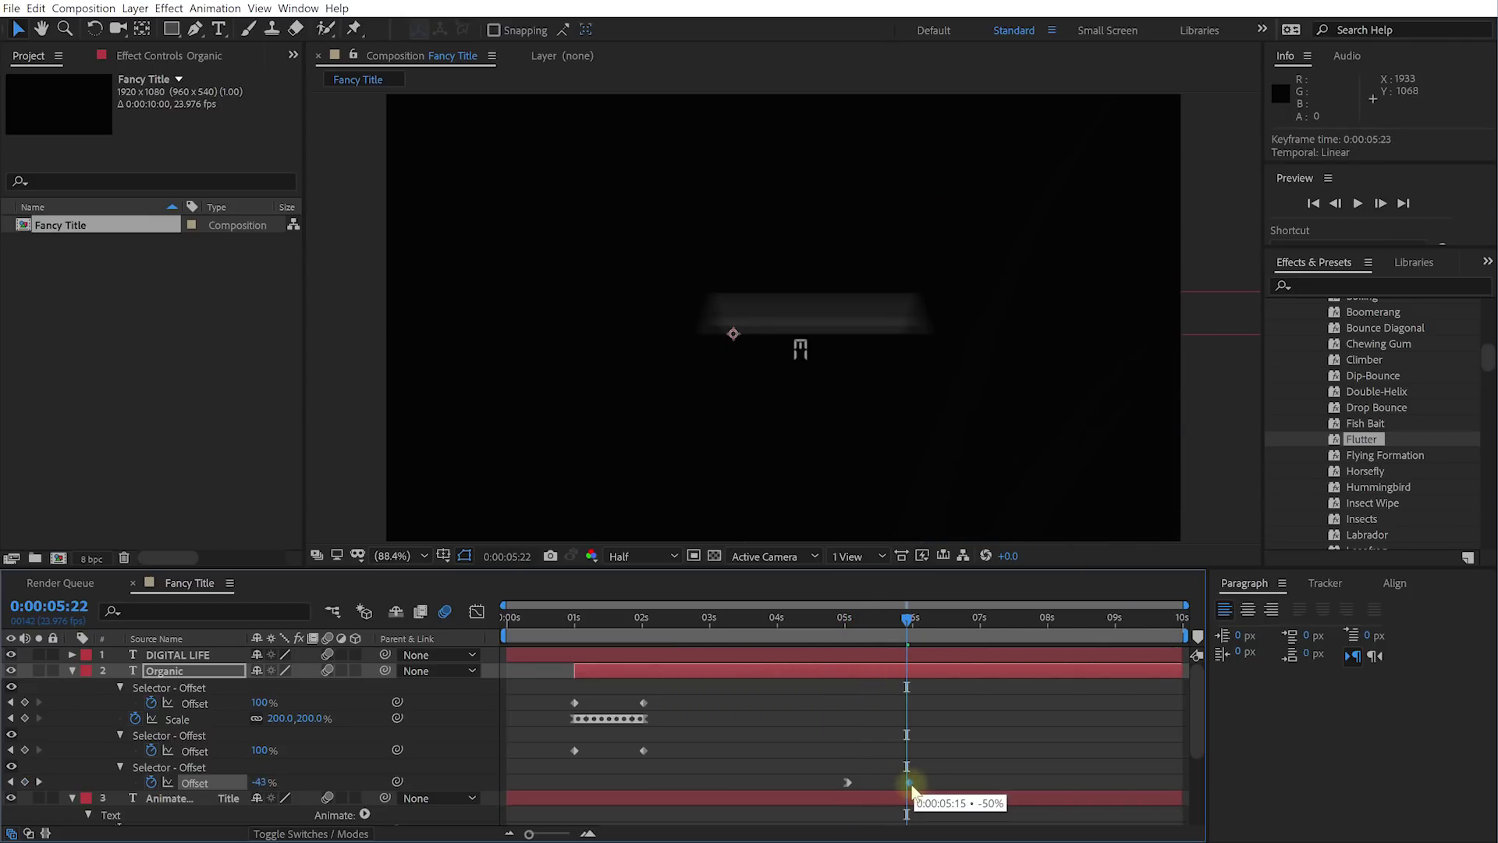
pyautogui.moveTo(905, 618); pyautogui.dragTo(873, 617)
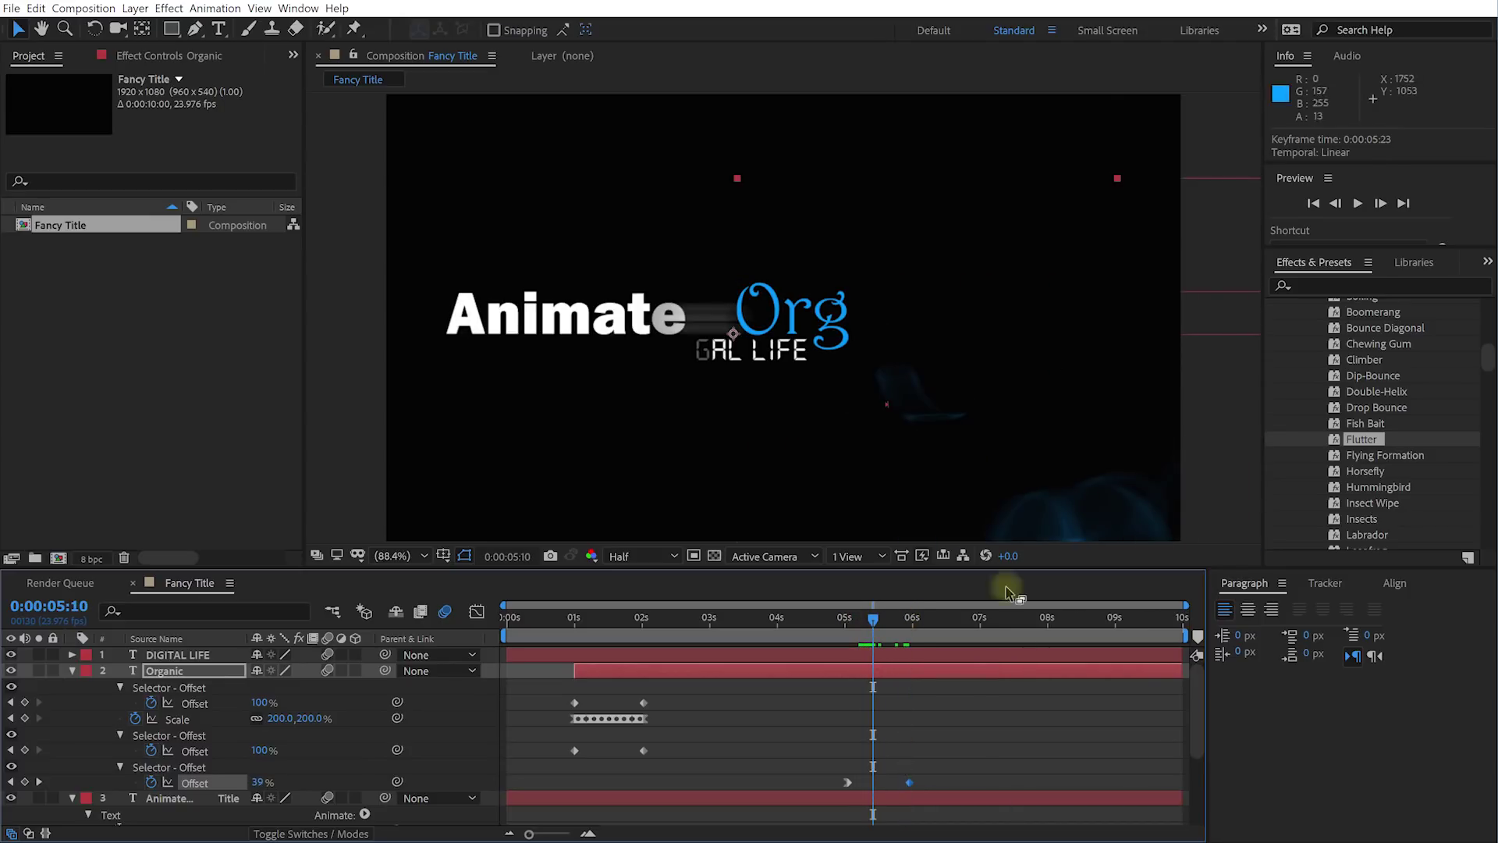
pyautogui.moveTo(865, 621); pyautogui.dragTo(872, 691)
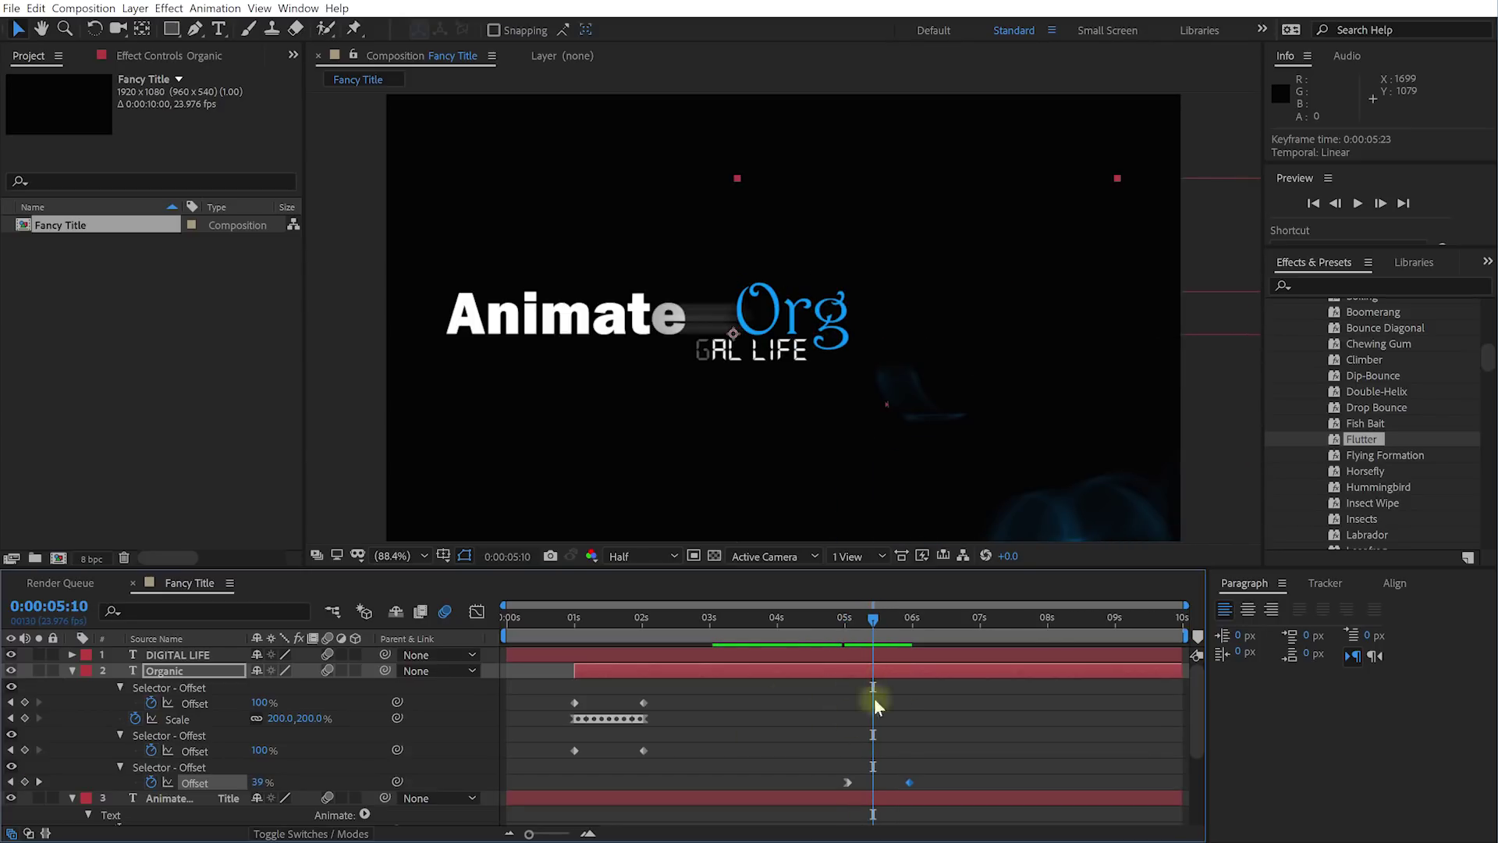
# Step: Reveal the keyframes of all layers, shift the Animated Title's second Range Selector Start keyframes earlier to end at 0:00:05:17, and scrub the exit
pyautogui.click(895, 694)
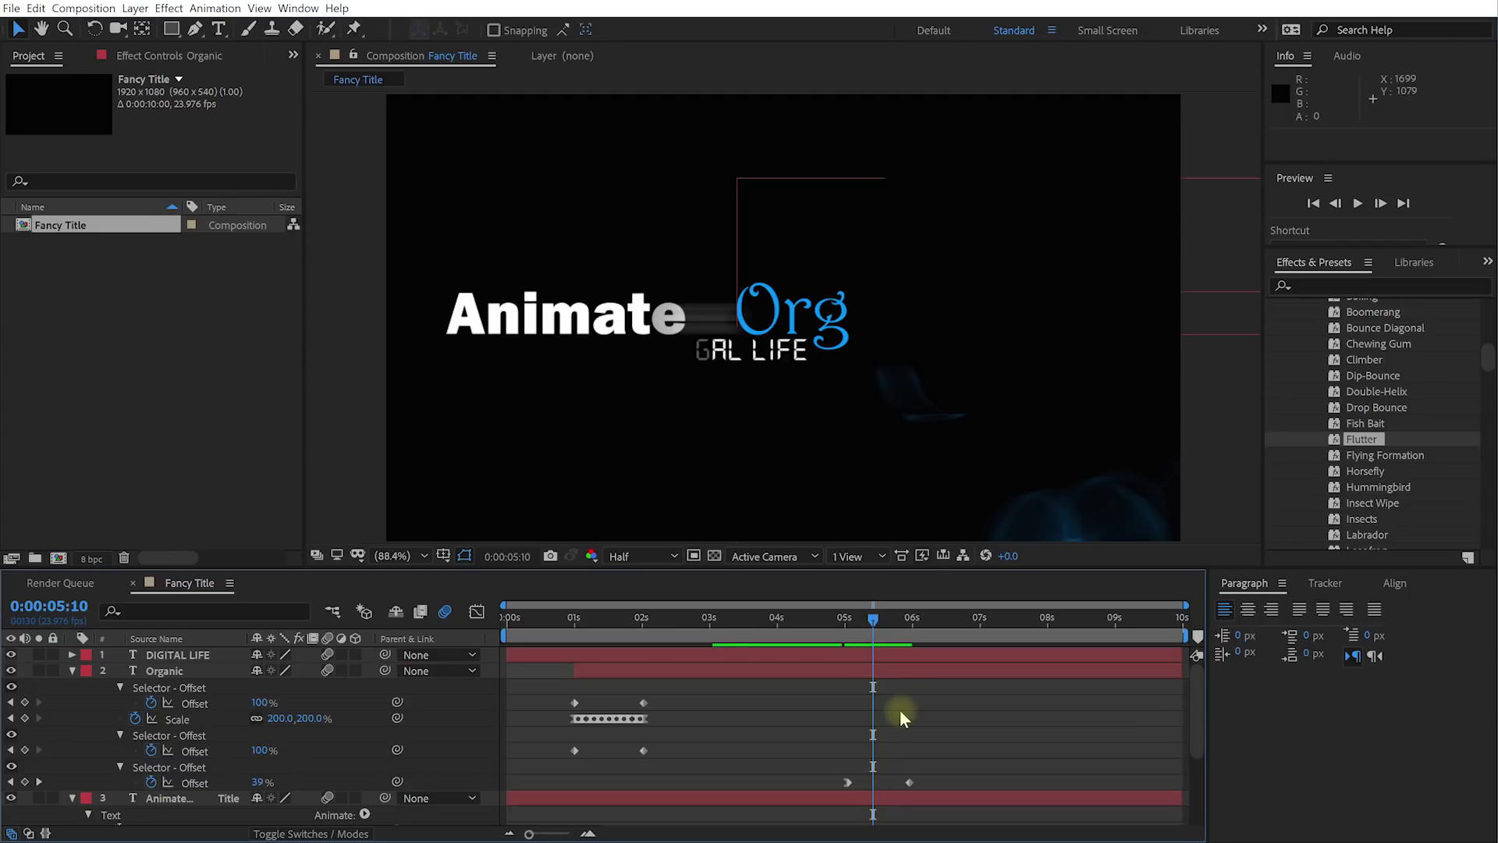
pyautogui.hotkey('ctrl', 'a')
pyautogui.press('u')
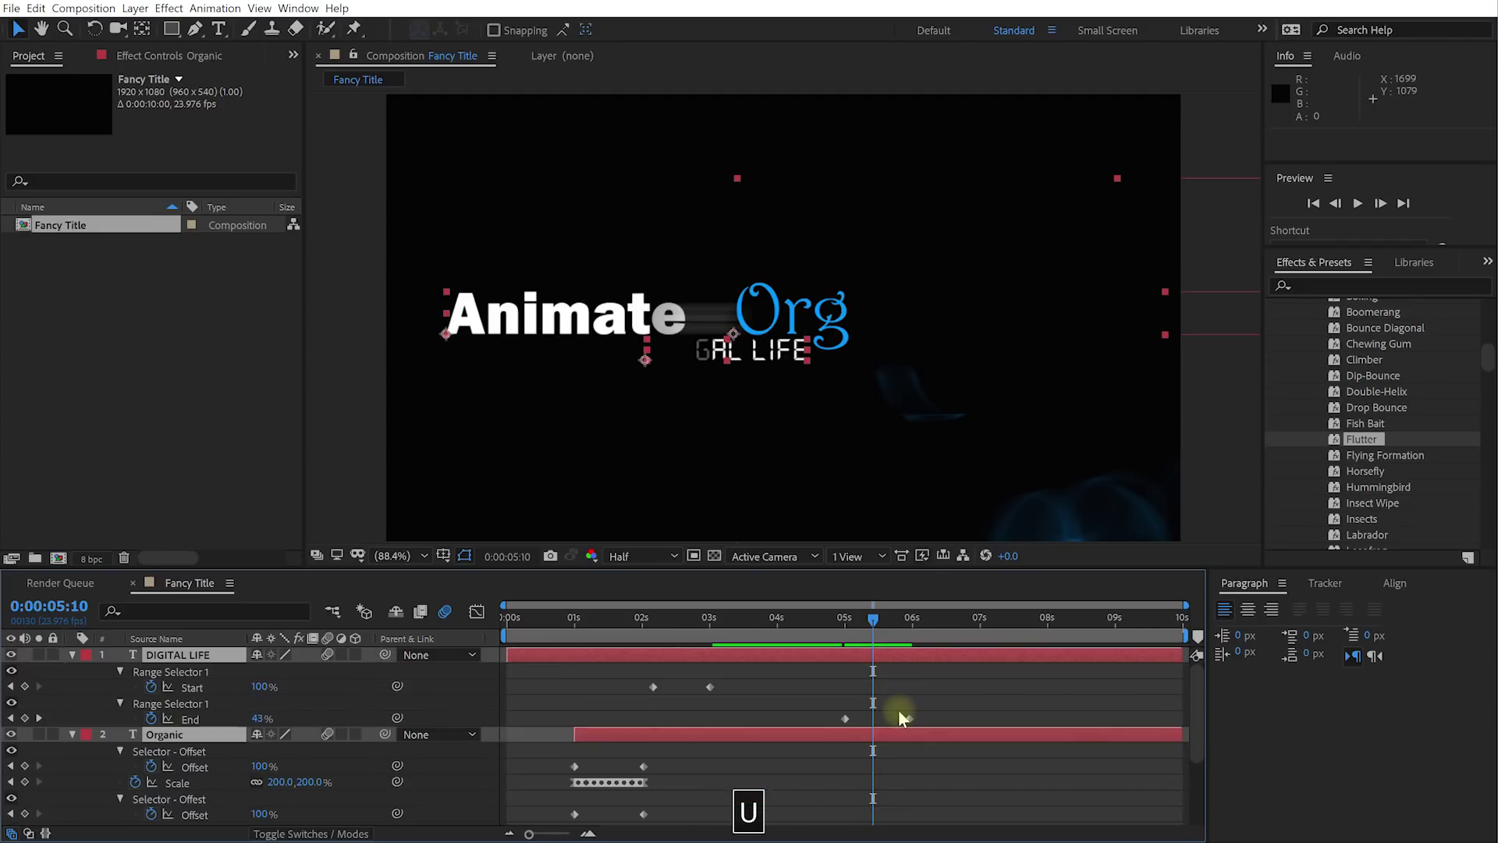
pyautogui.press('u')
pyautogui.moveTo(812, 706); pyautogui.dragTo(909, 728)
pyautogui.scroll(-5, 836, 732)
pyautogui.moveTo(819, 788); pyautogui.dragTo(904, 820)
pyautogui.moveTo(846, 625); pyautogui.dragTo(891, 634)
pyautogui.moveTo(904, 818); pyautogui.dragTo(895, 821)
pyautogui.moveTo(890, 625); pyautogui.dragTo(899, 629)
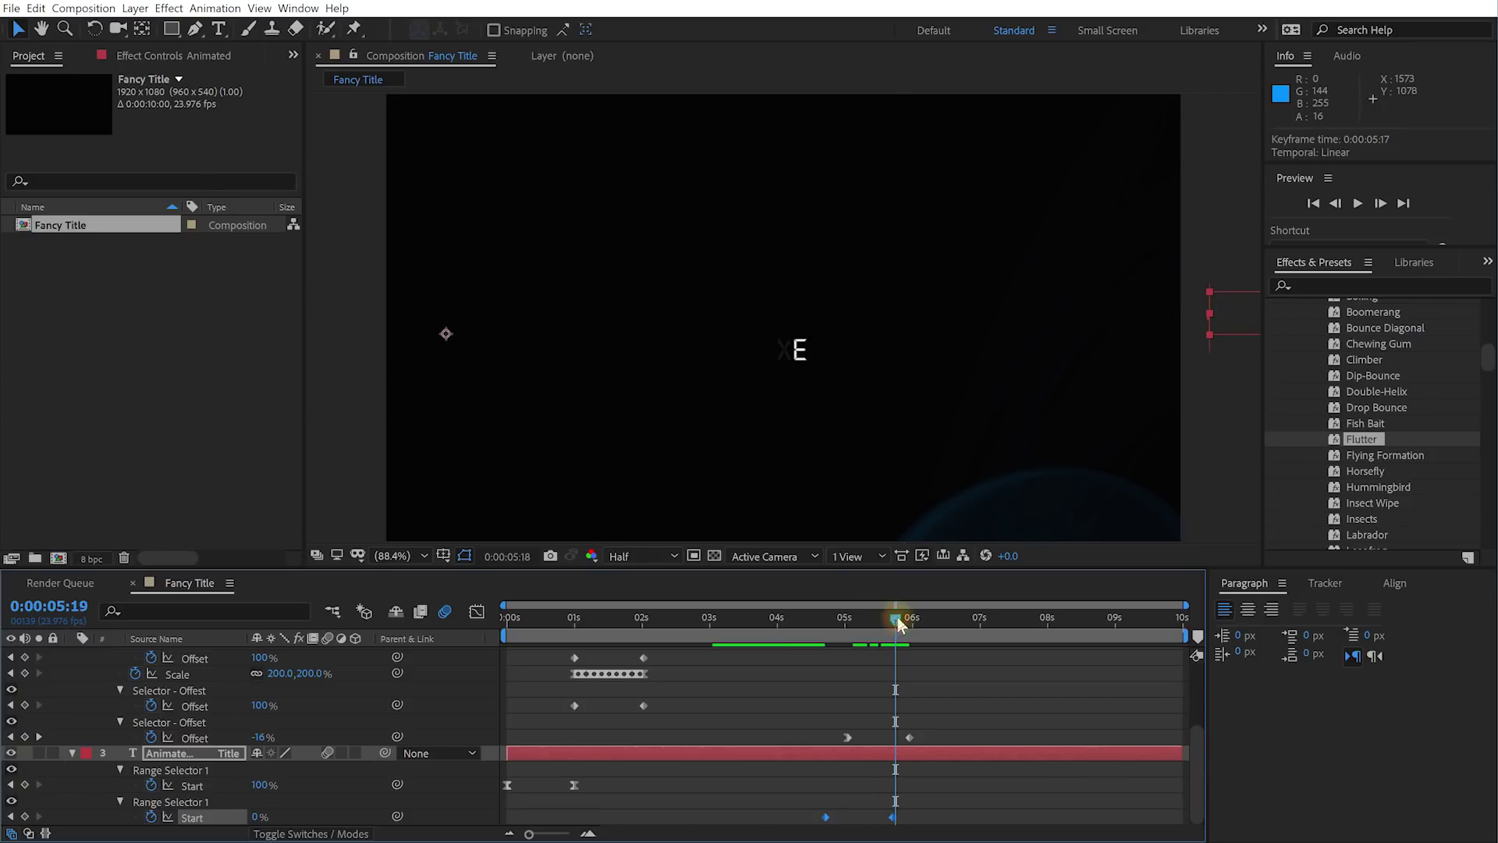
# Step: Return to 0:00:00:00, collapse all three text layers, and play back the whole title animation
pyautogui.moveTo(909, 622); pyautogui.dragTo(479, 649)
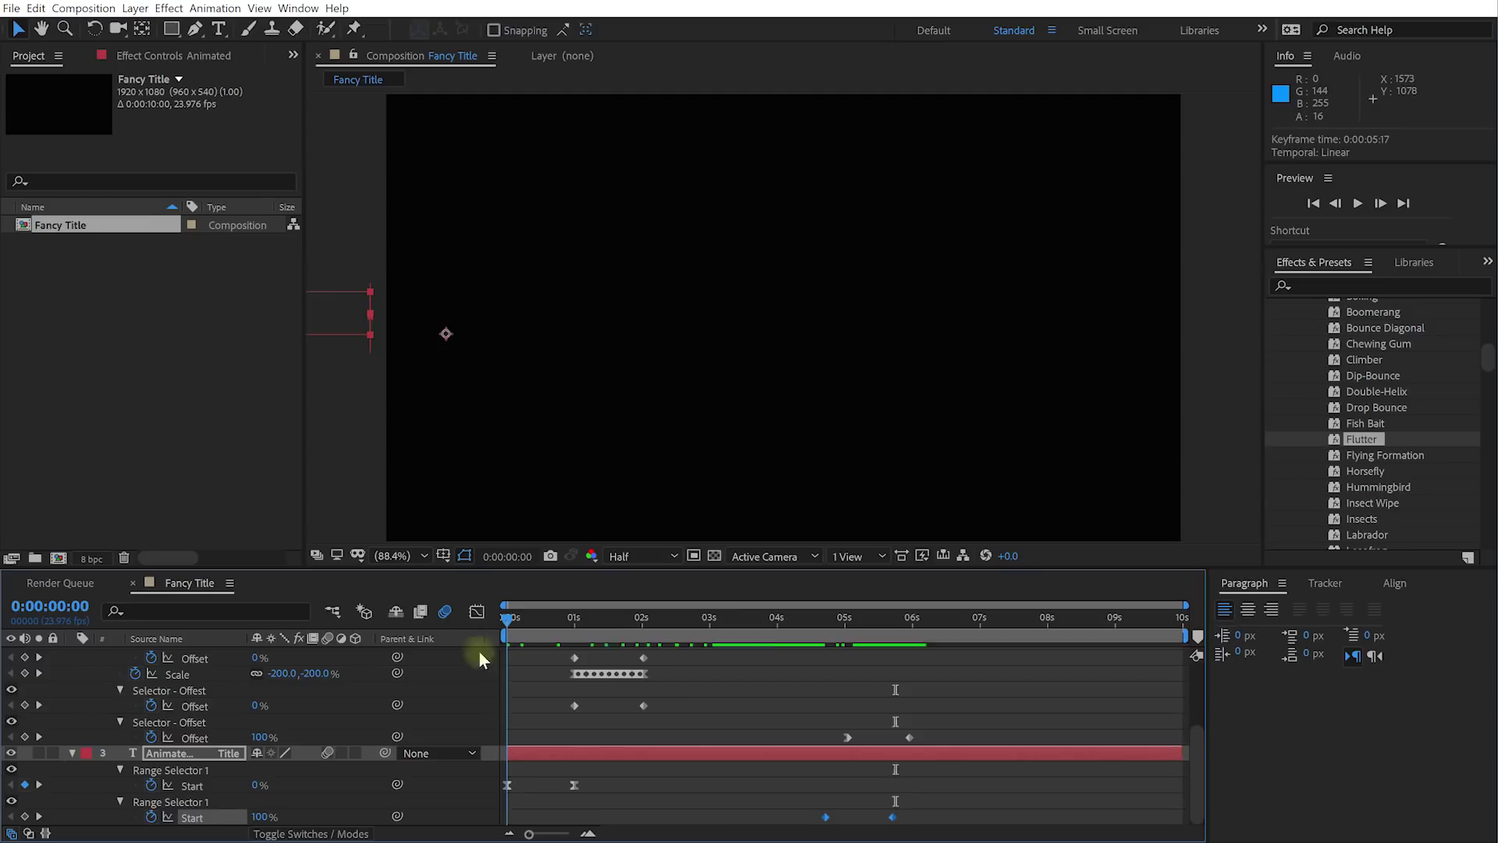
pyautogui.click(72, 751)
pyautogui.click(67, 688)
pyautogui.click(71, 656)
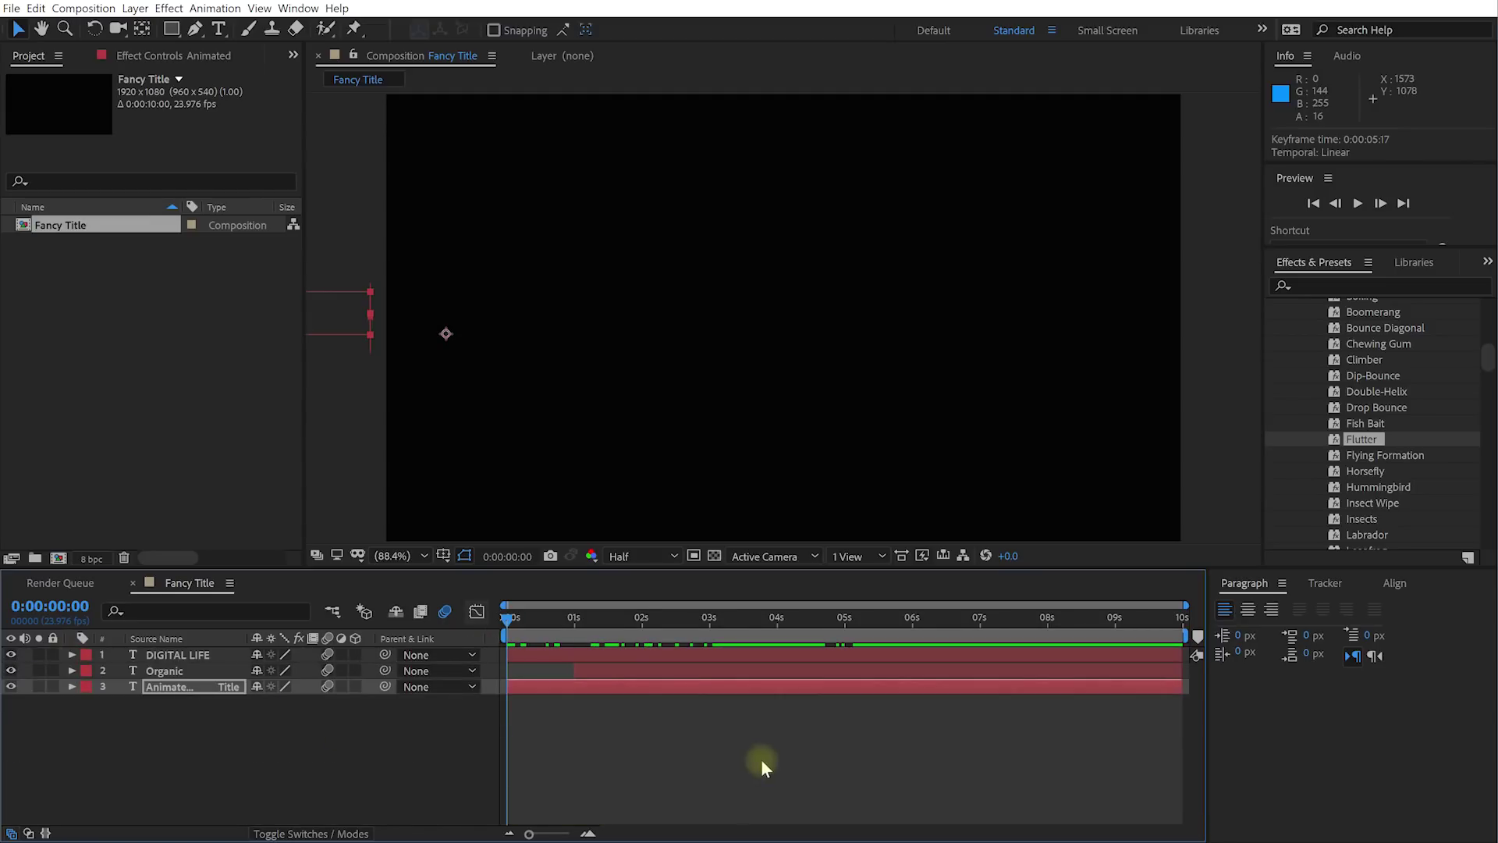
pyautogui.press('space')
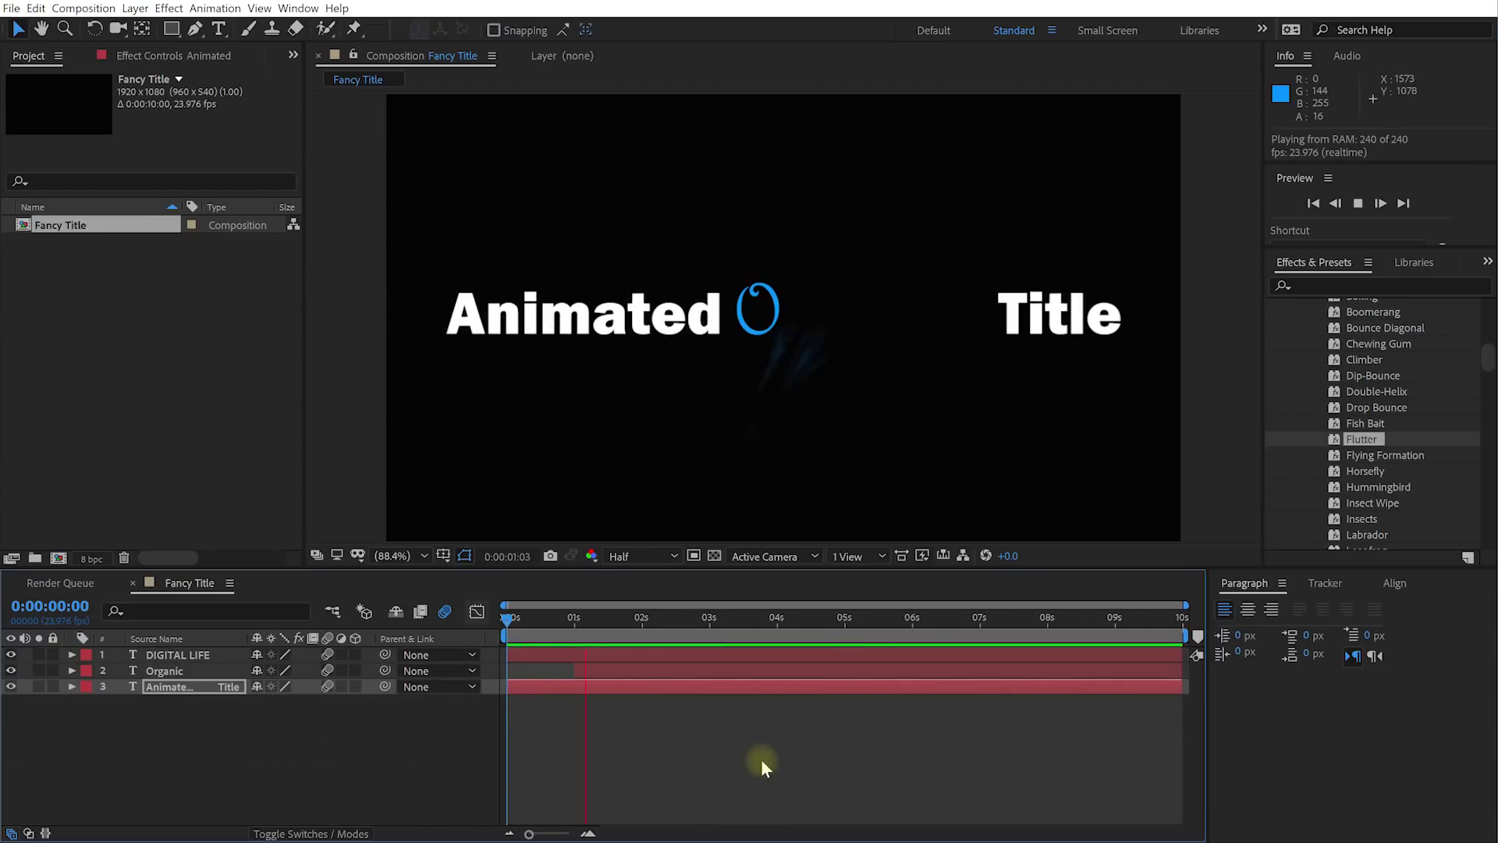